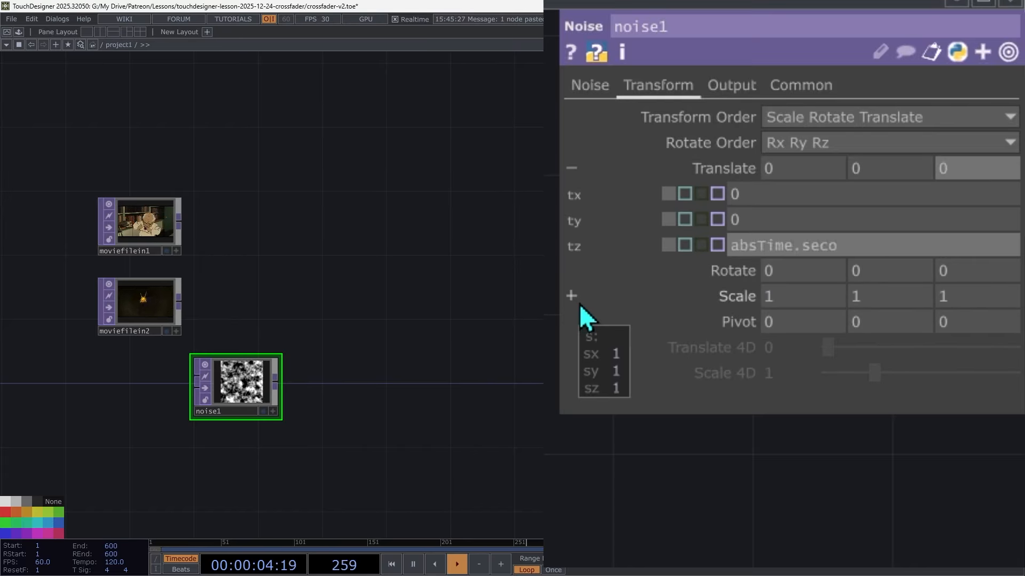
Complete the Translate Z expression of noise1 as absTime.seconds*.2.
type(".2")
key("Return")
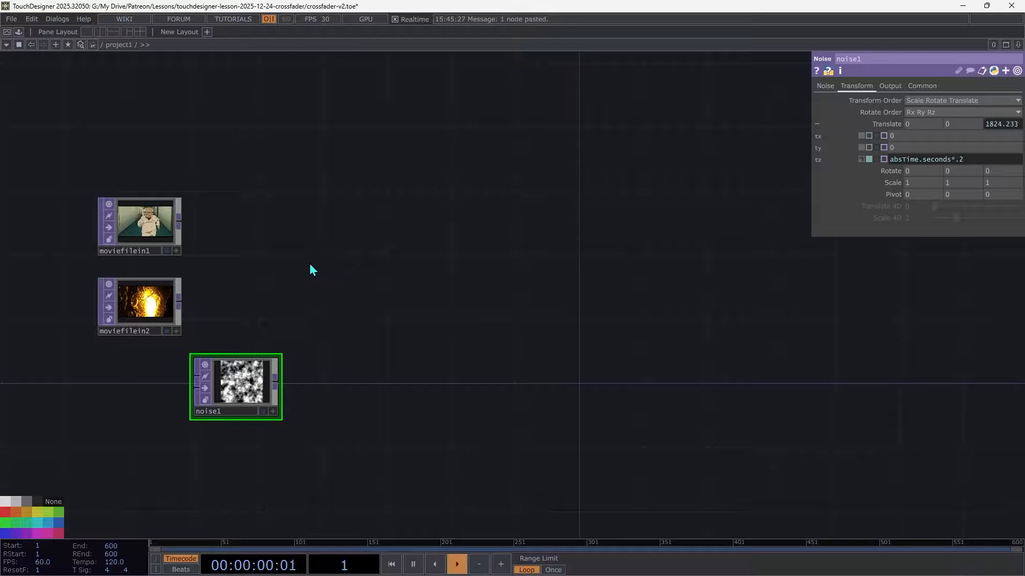
key("Return")
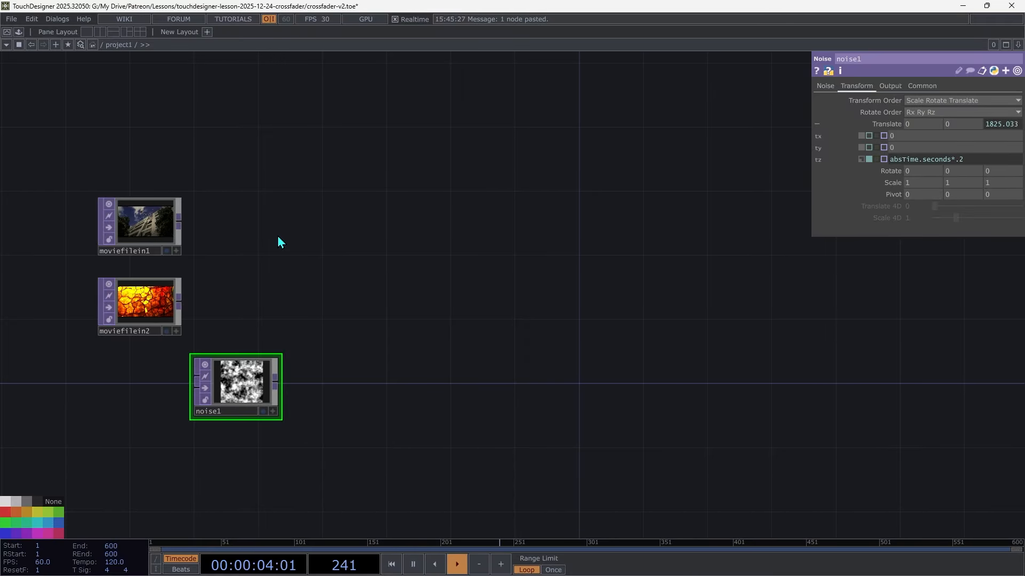
Add a Fit TOP beside moviefilein1 and connect moviefilein1 to its input.
key("Tab")
type("f")
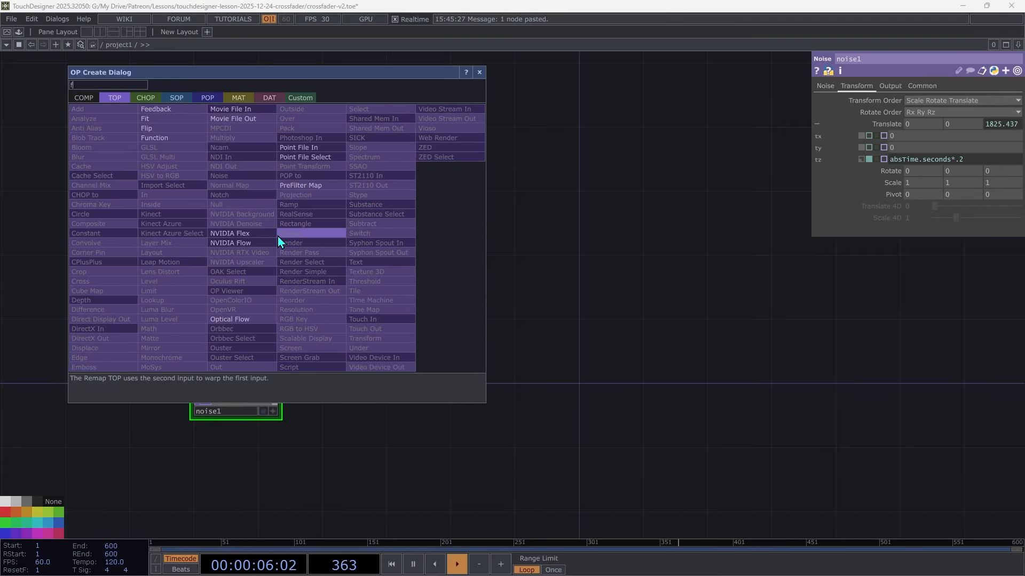
type("it")
left_click(160, 117)
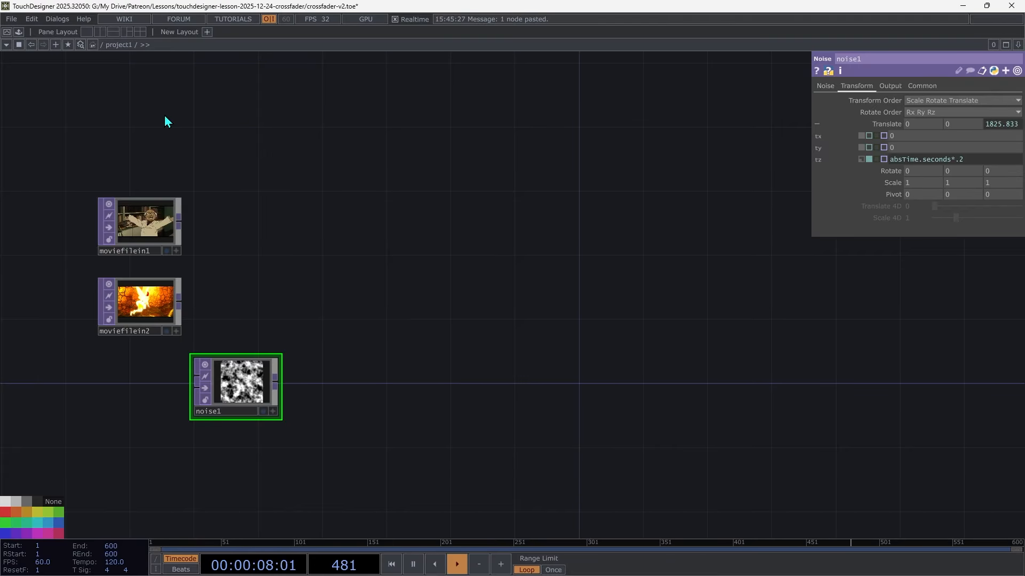
left_click(253, 226)
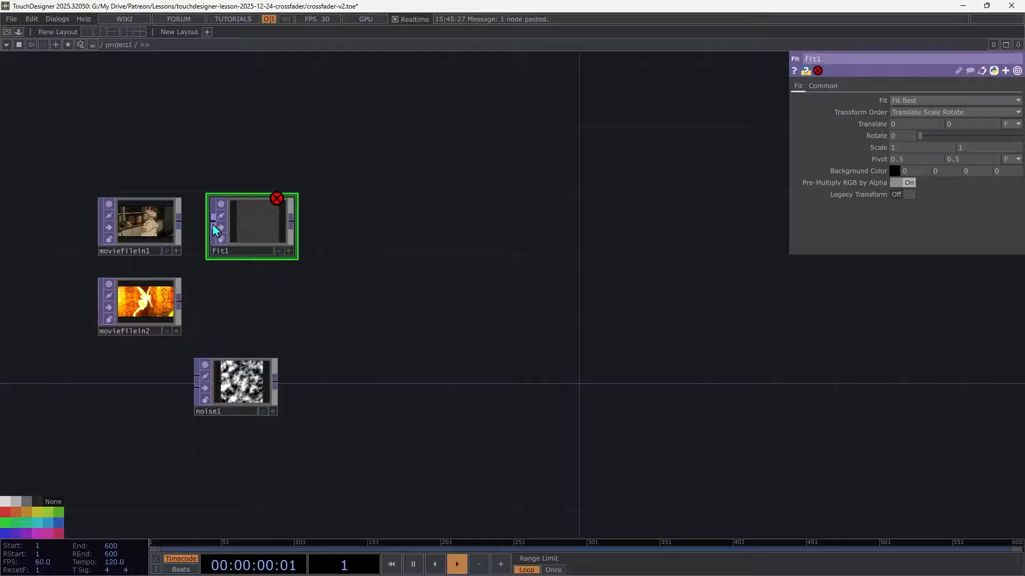
left_click_drag(212, 222, 179, 221)
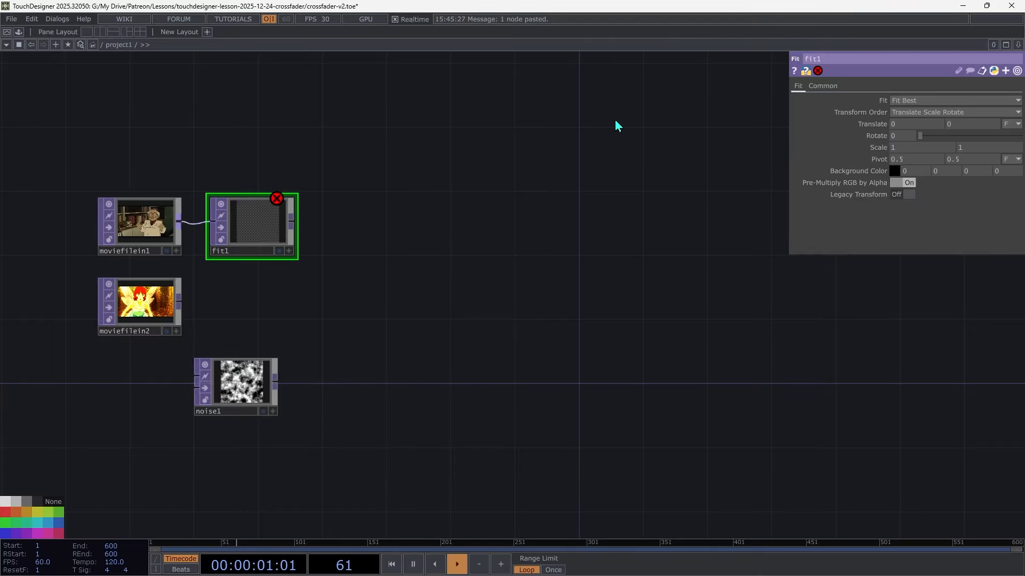
Set fit1's output resolution to 1920 x 1080 and its fit mode to Fit Outside.
left_click(824, 86)
left_click(1017, 112)
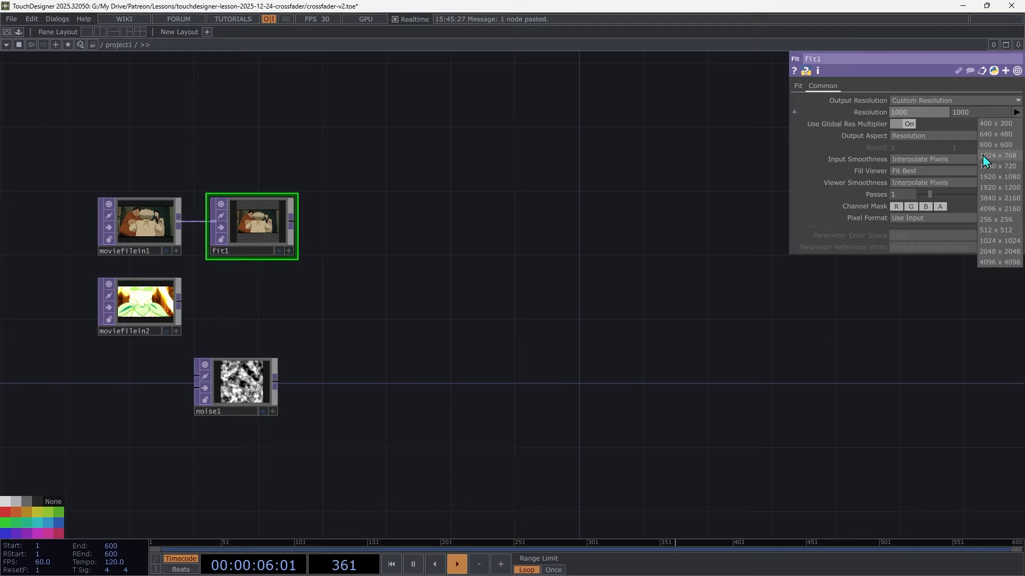
left_click(1000, 177)
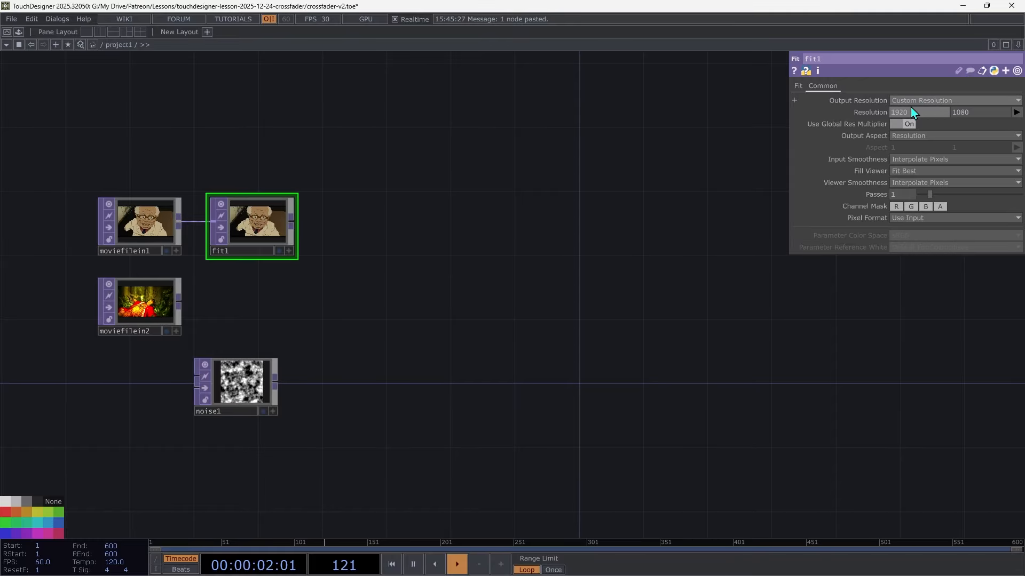
left_click(798, 86)
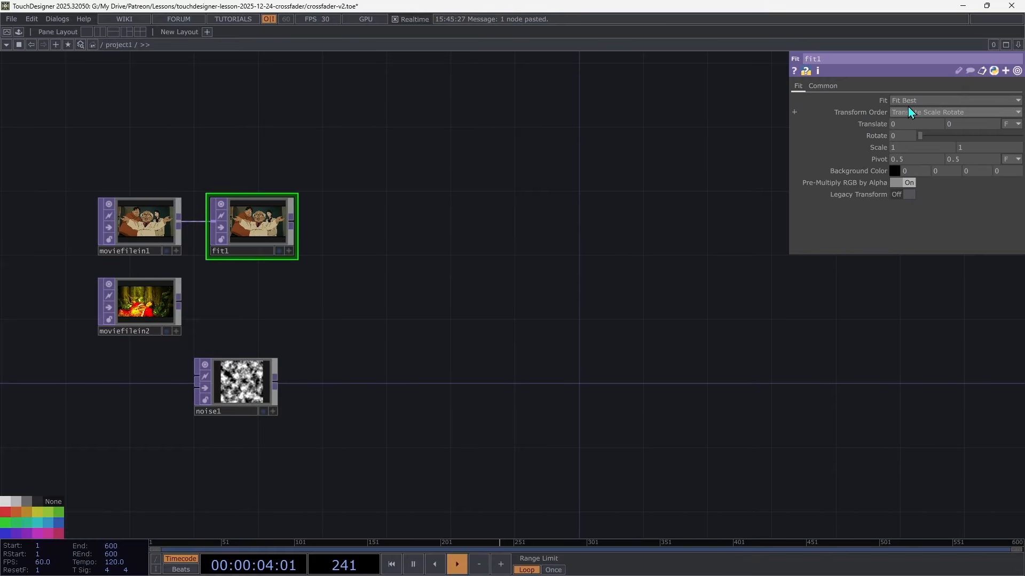
left_click(911, 101)
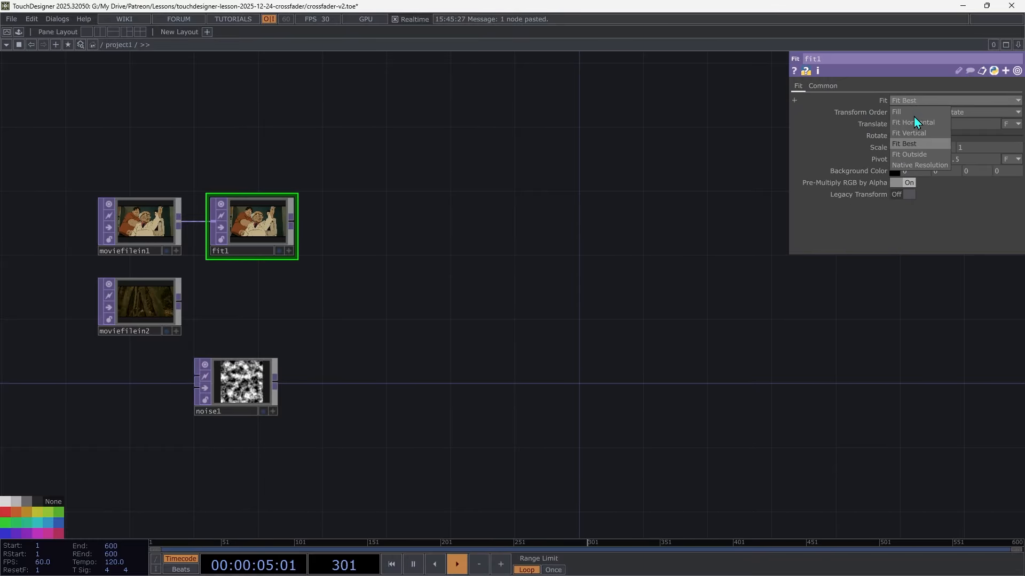
left_click(928, 155)
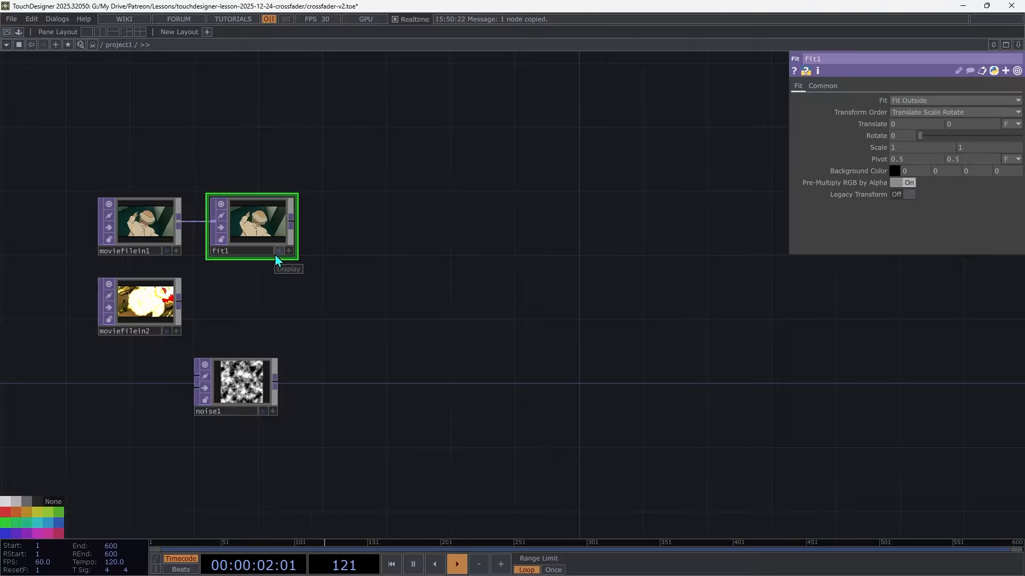
Duplicate fit1 below itself and connect moviefilein2 to the copy's input.
key("ctrl+c")
key("ctrl+v")
left_click_drag(212, 303, 180, 302)
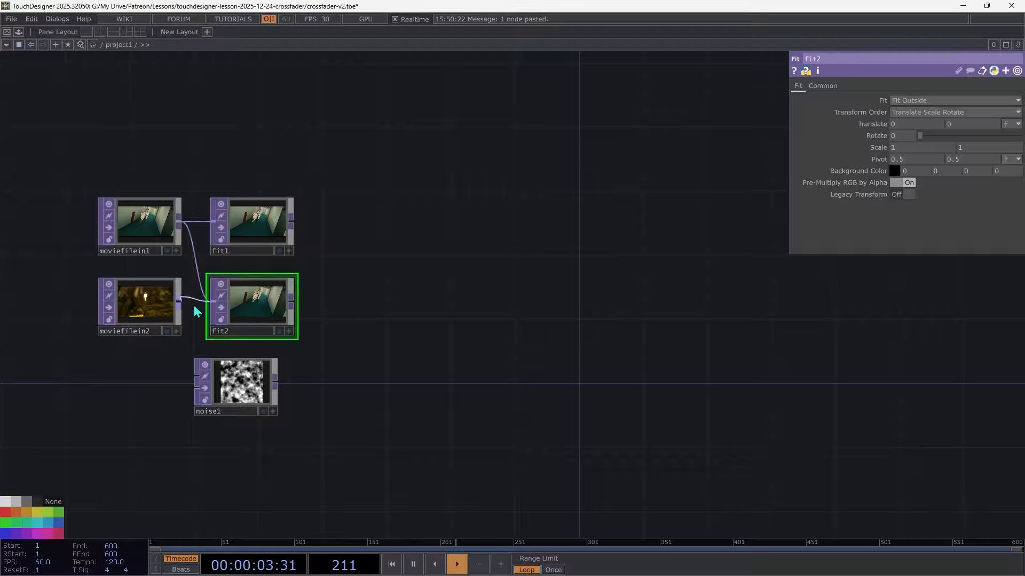
Check the output resolution settings of noise1.
left_click(255, 377)
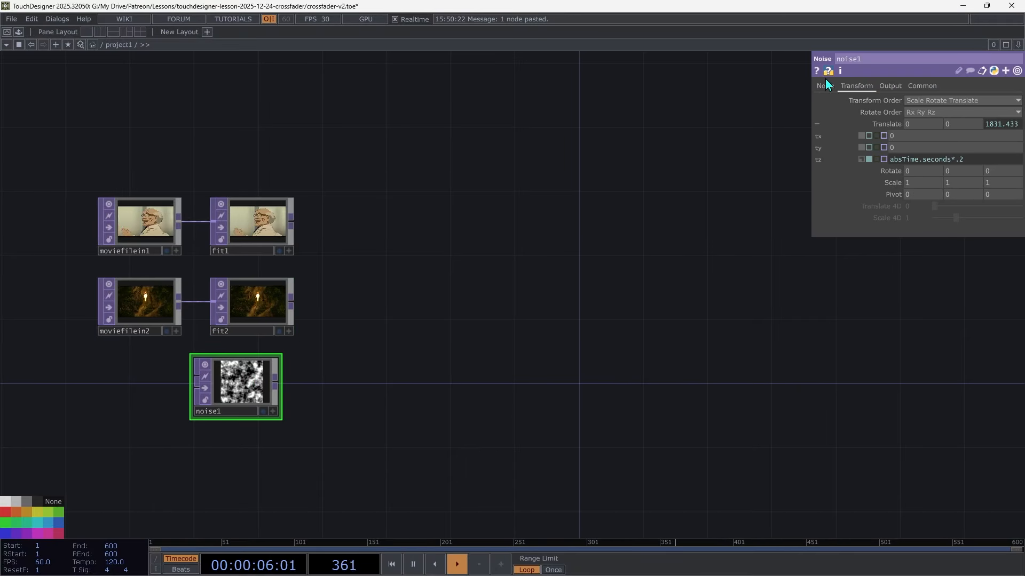
left_click(926, 87)
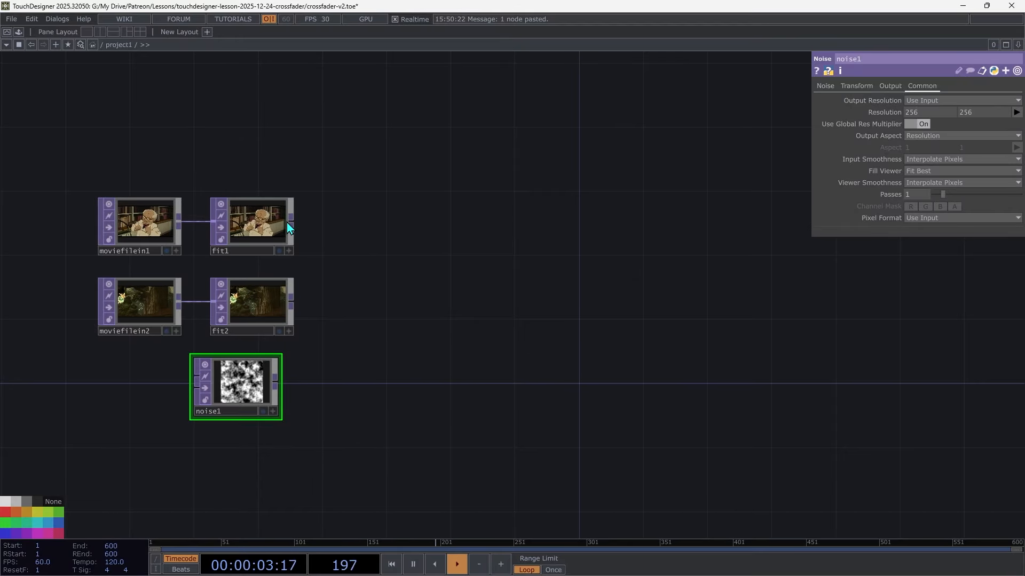
Add a Null TOP fed by the output of fit1.
left_click(268, 223)
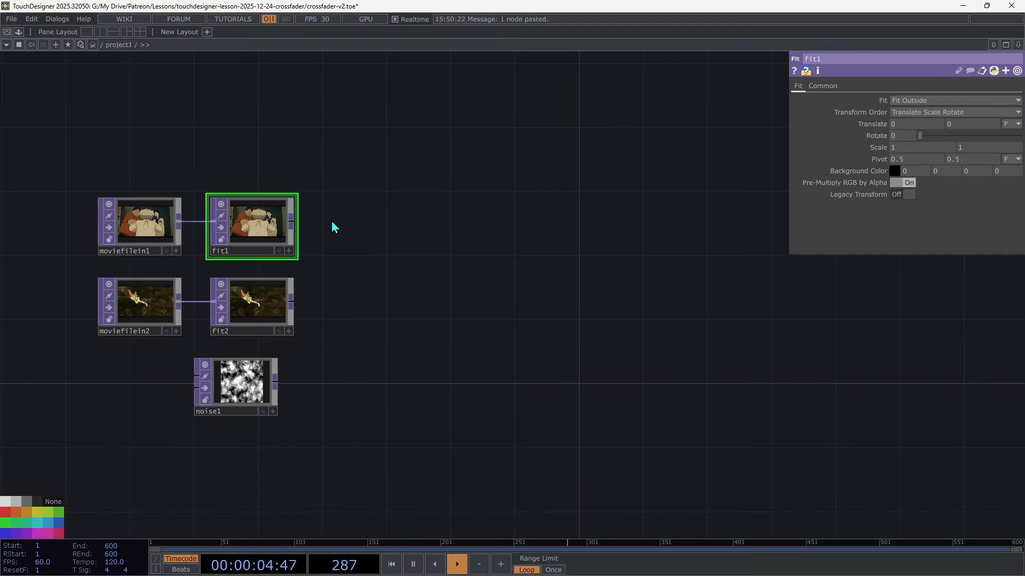
left_click(293, 226)
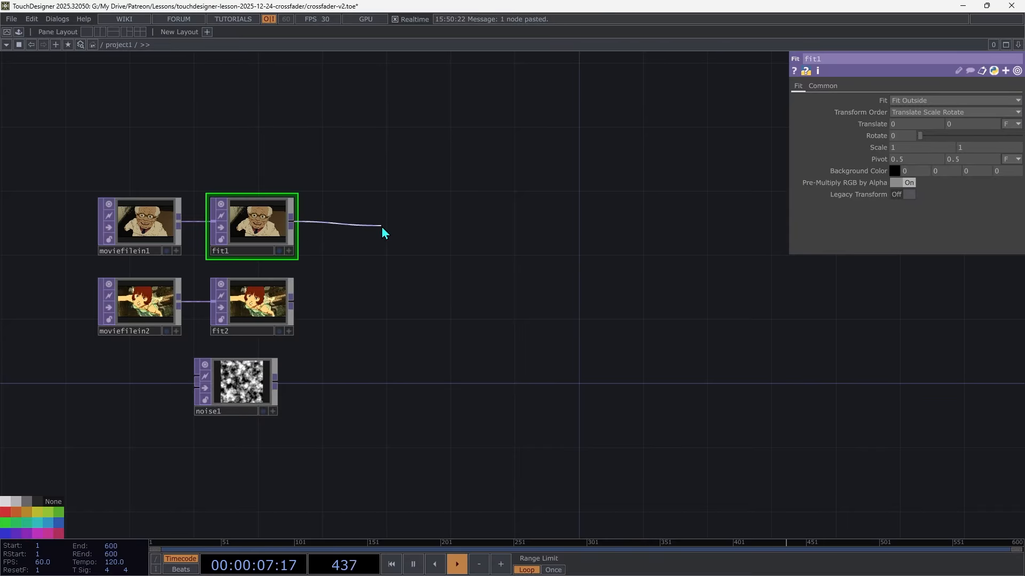
left_click(382, 232)
left_click(369, 204)
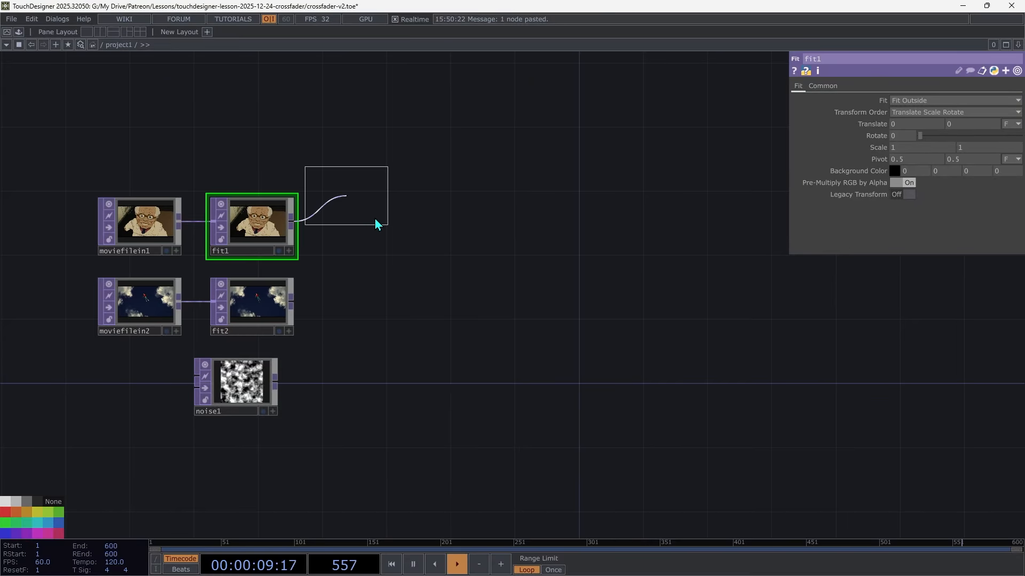
left_click(399, 232)
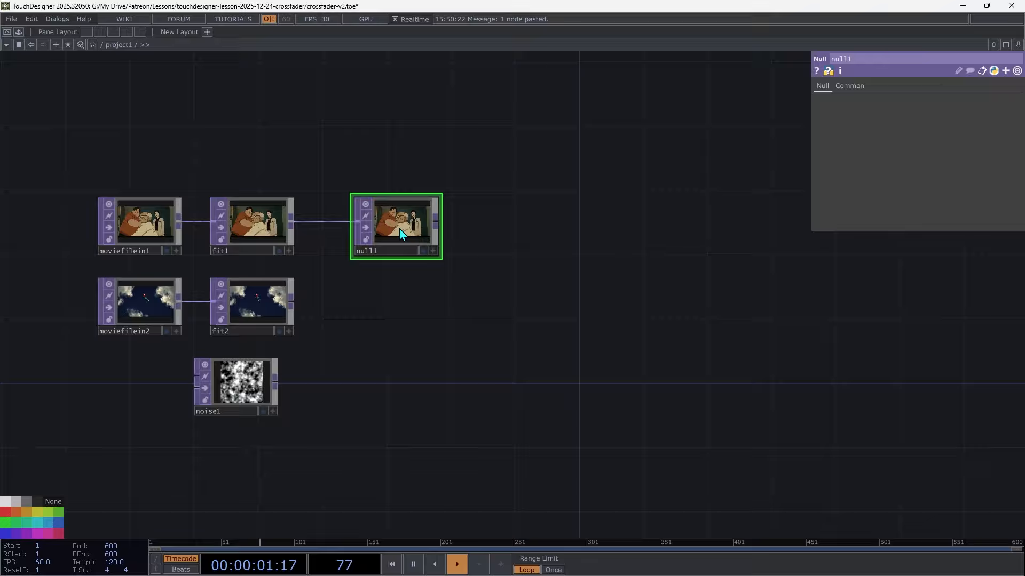
Duplicate the Null below itself and connect fit2 to the copy's input.
key("ctrl+c")
key("ctrl+v")
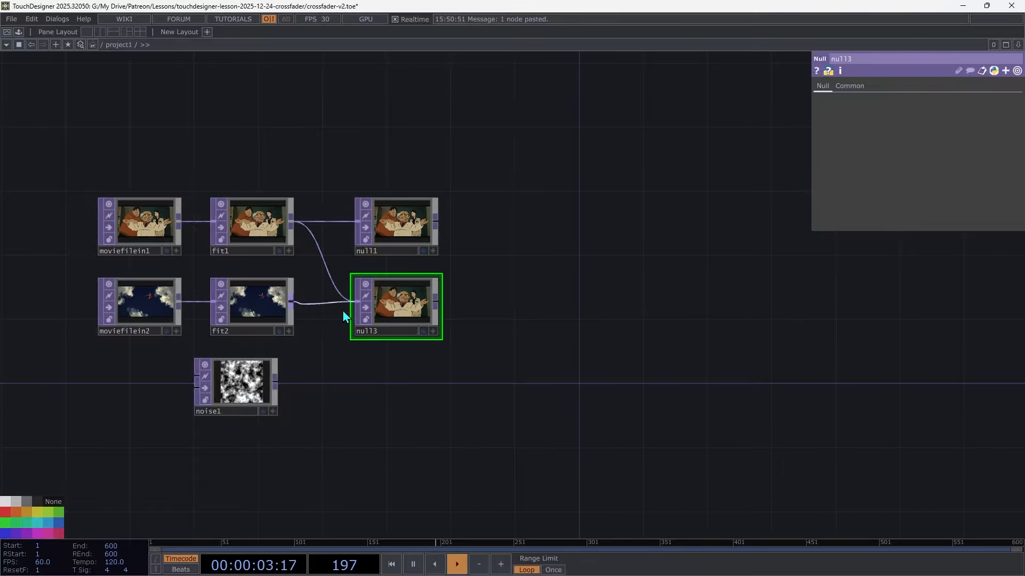
left_click_drag(343, 311, 354, 305)
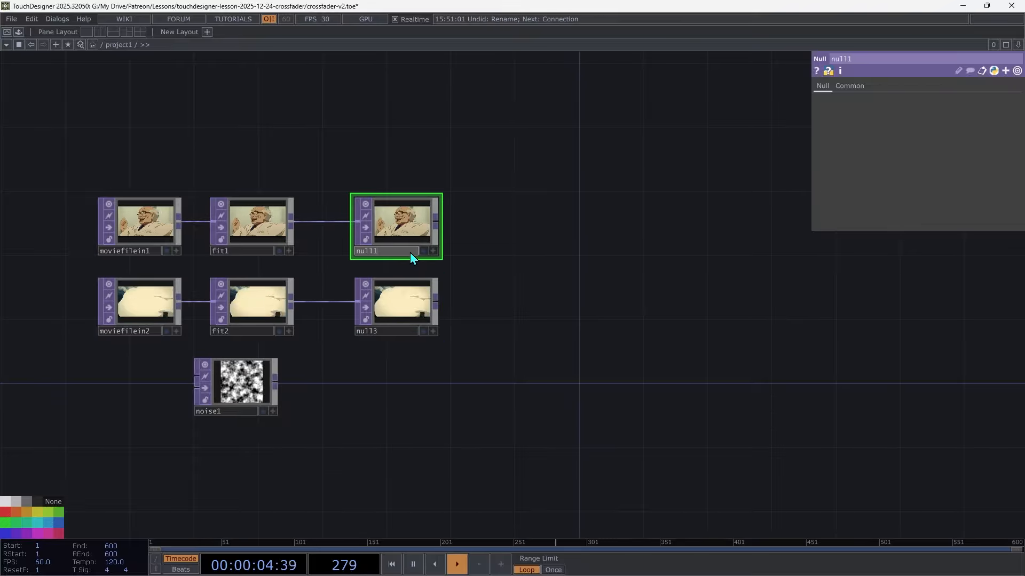
Rename the Null after fit1 as source_1 and the Null after fit2 as source_2.
type("so")
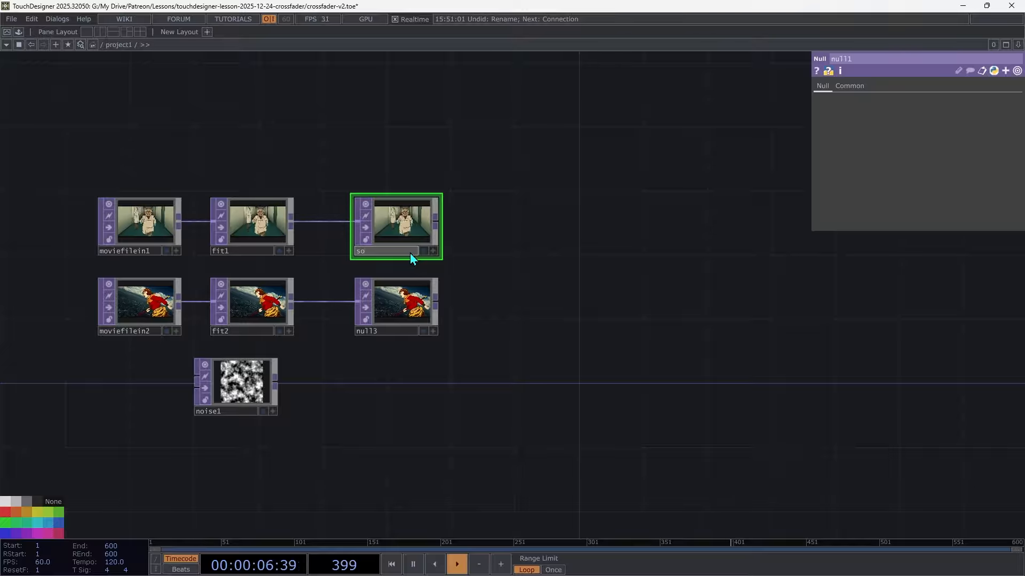
type("urce_1")
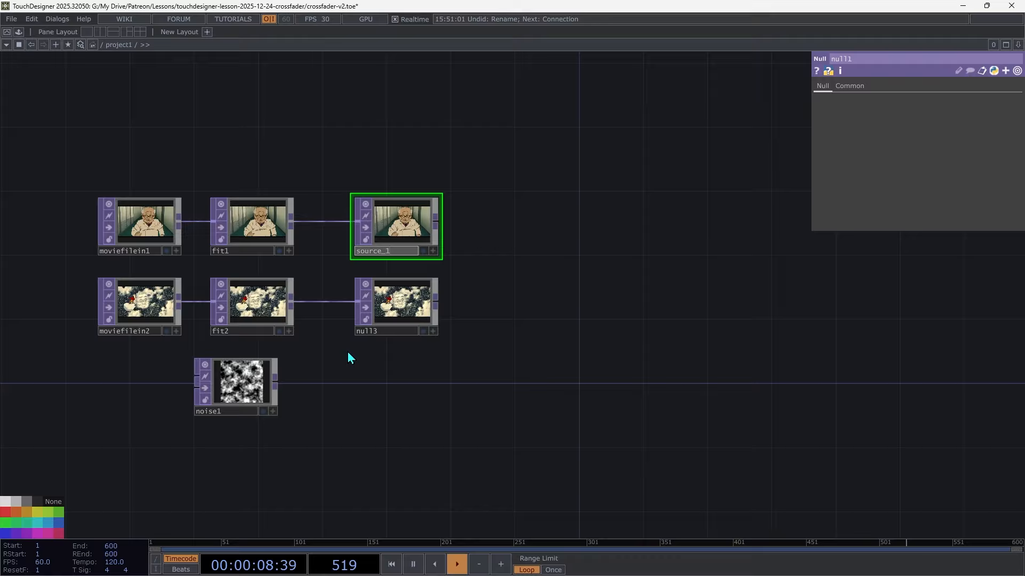
left_click(408, 333)
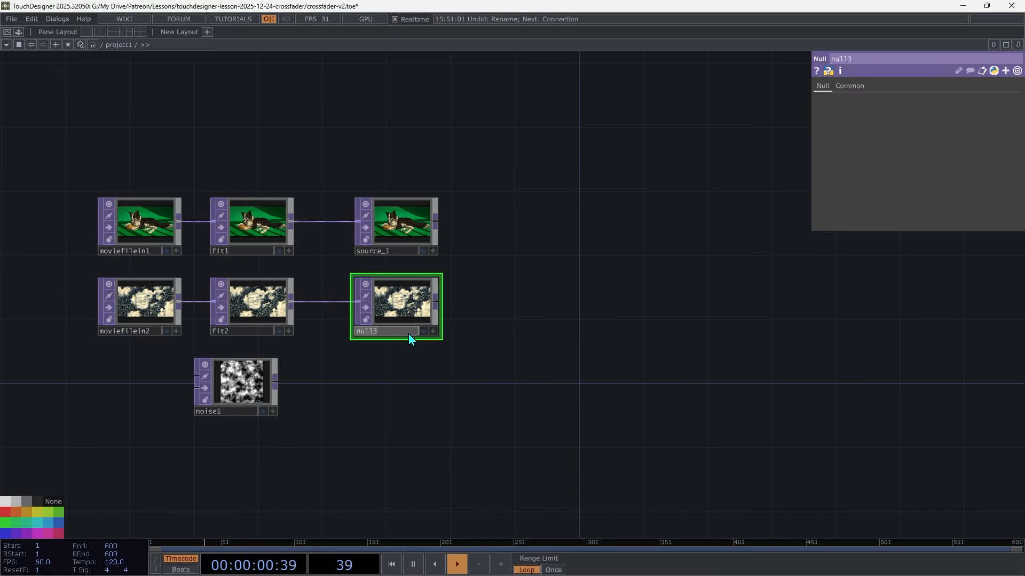
type("source_2")
key("Return")
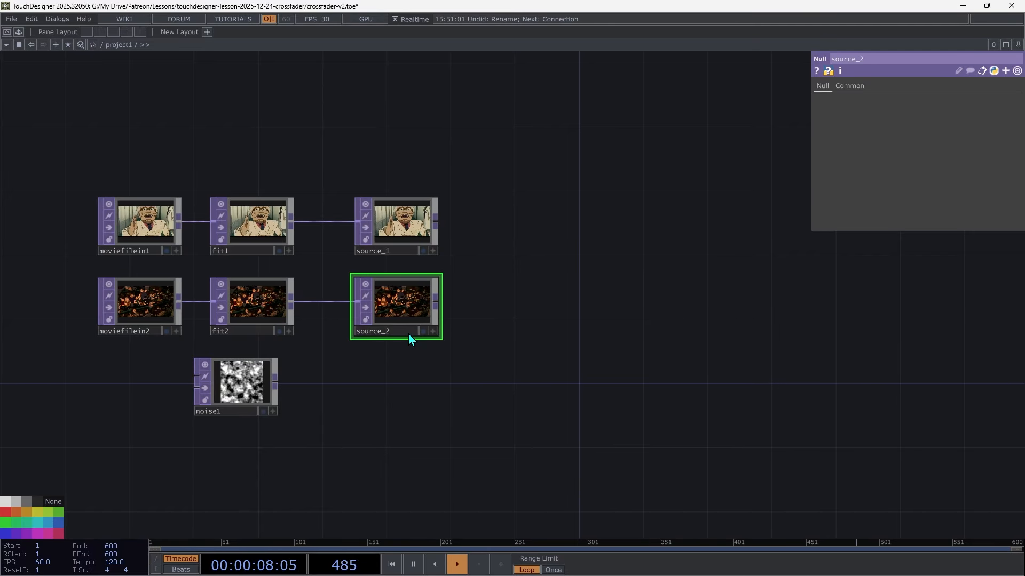
Append another Null TOP after source_1 and one after source_2.
left_click(415, 236)
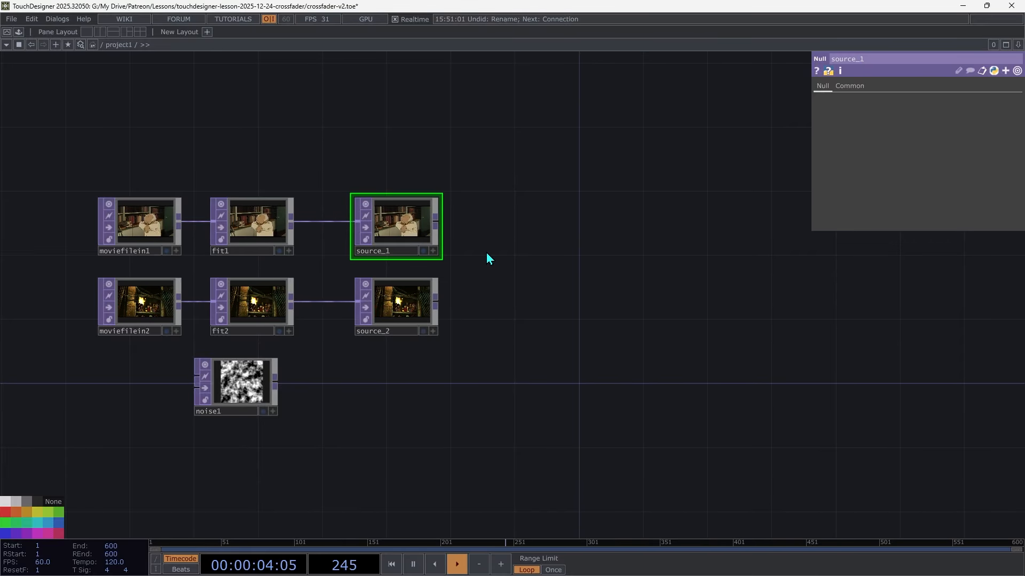
key("Return")
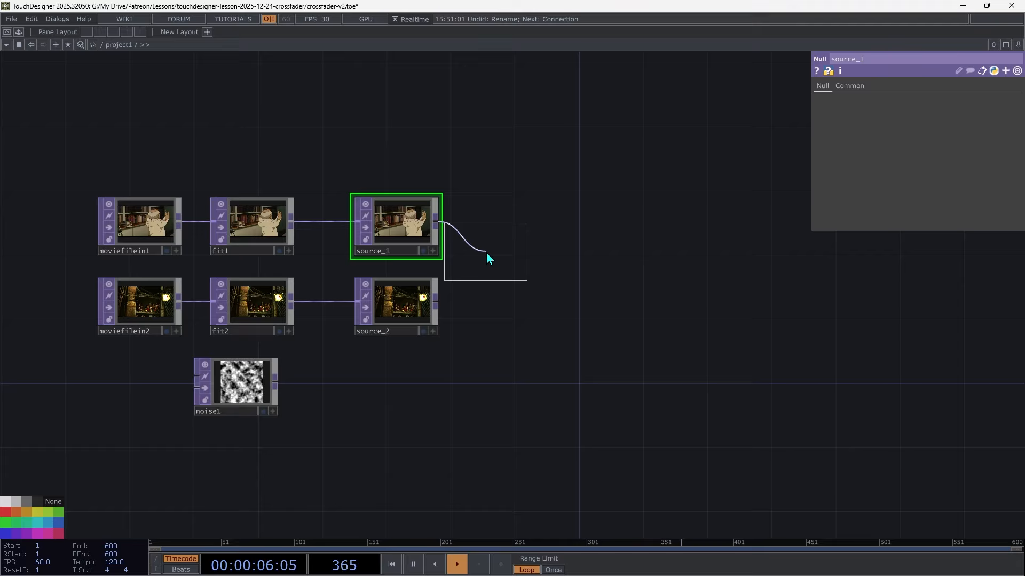
left_click(566, 228)
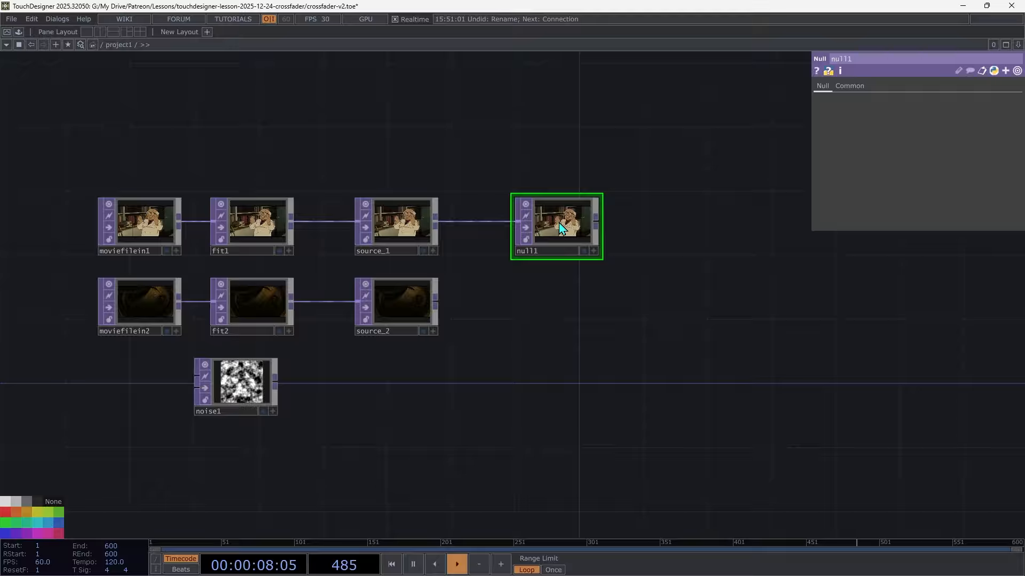
left_click(416, 323)
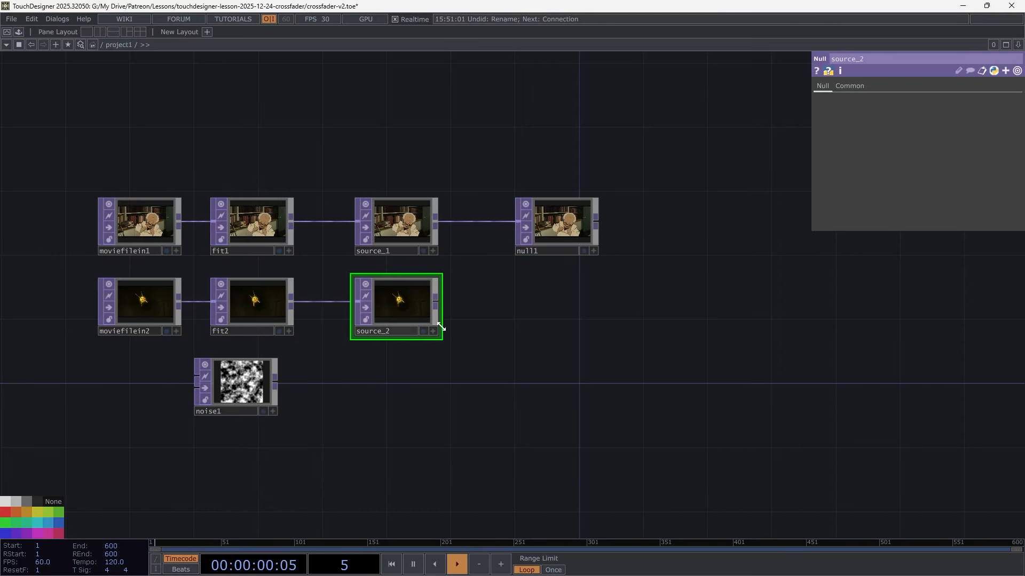
key("alt+n")
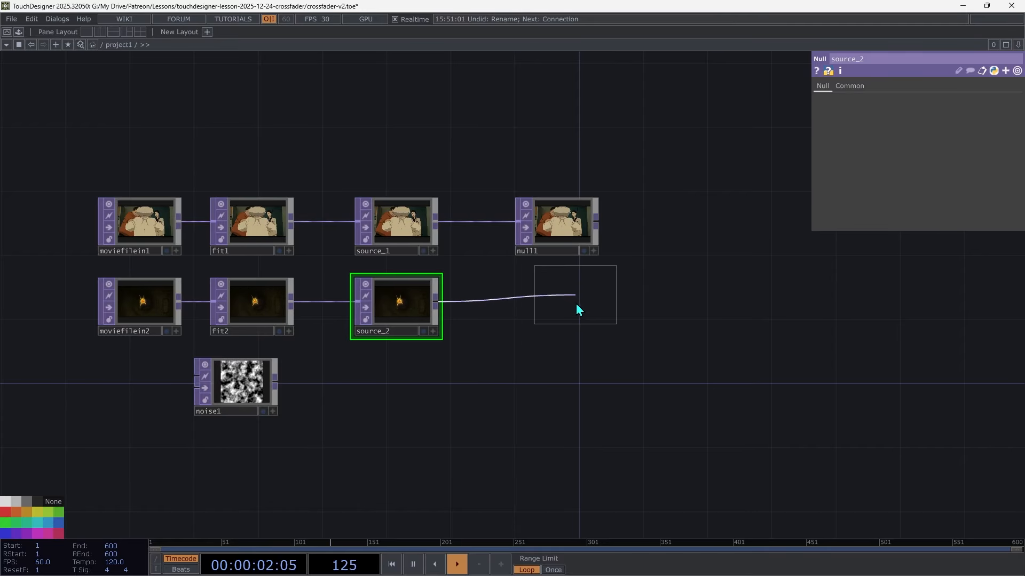
left_click(549, 306)
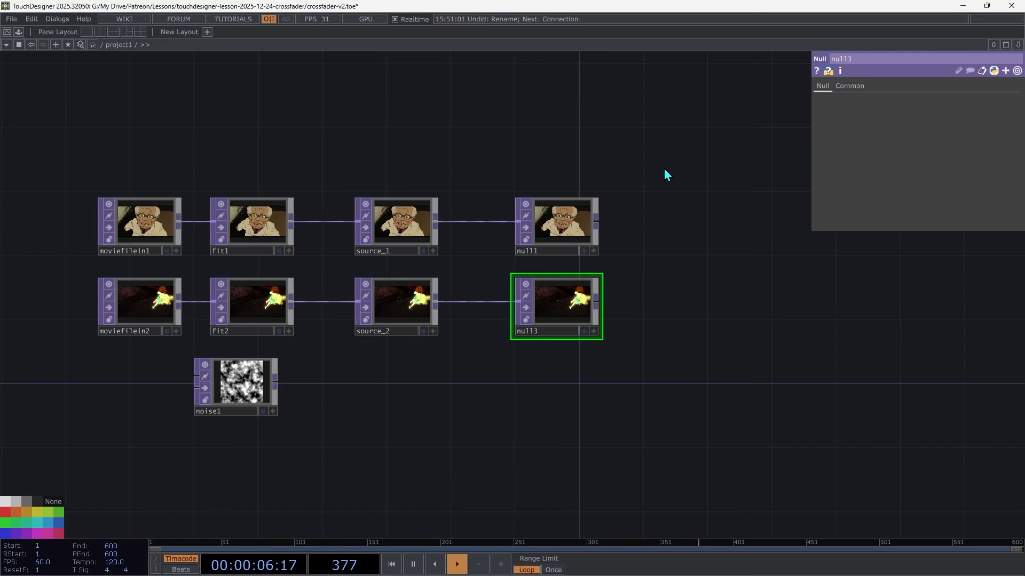
Select the two Nulls following source_1 and source_2 and collapse them into a Base component.
left_click_drag(665, 167, 488, 382)
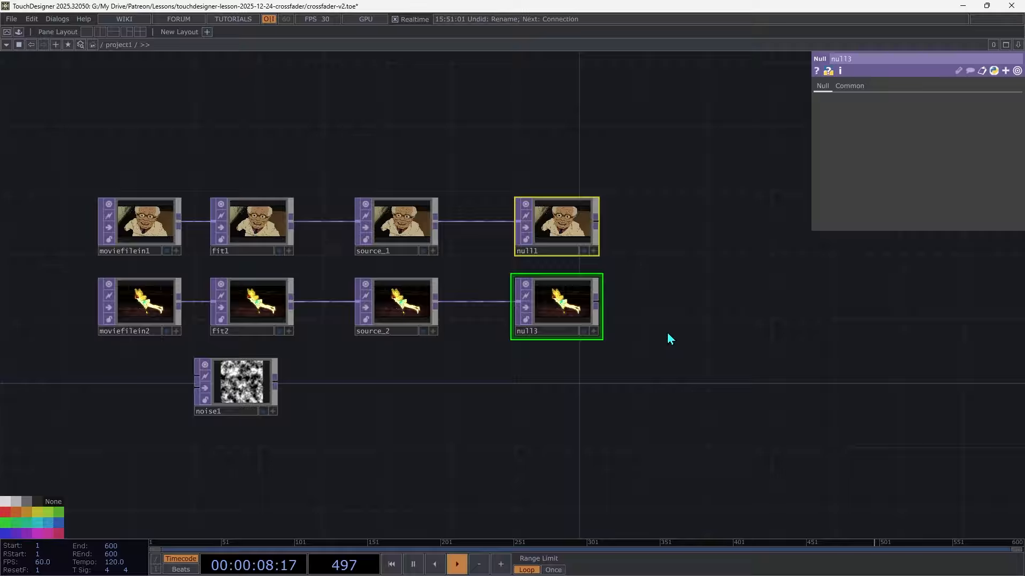
right_click(630, 191)
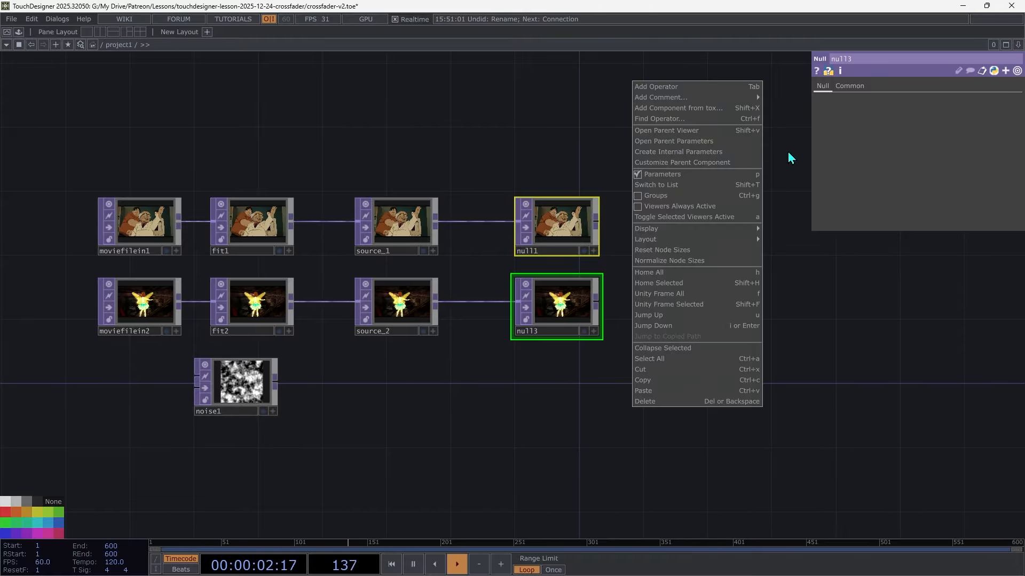
left_click(708, 347)
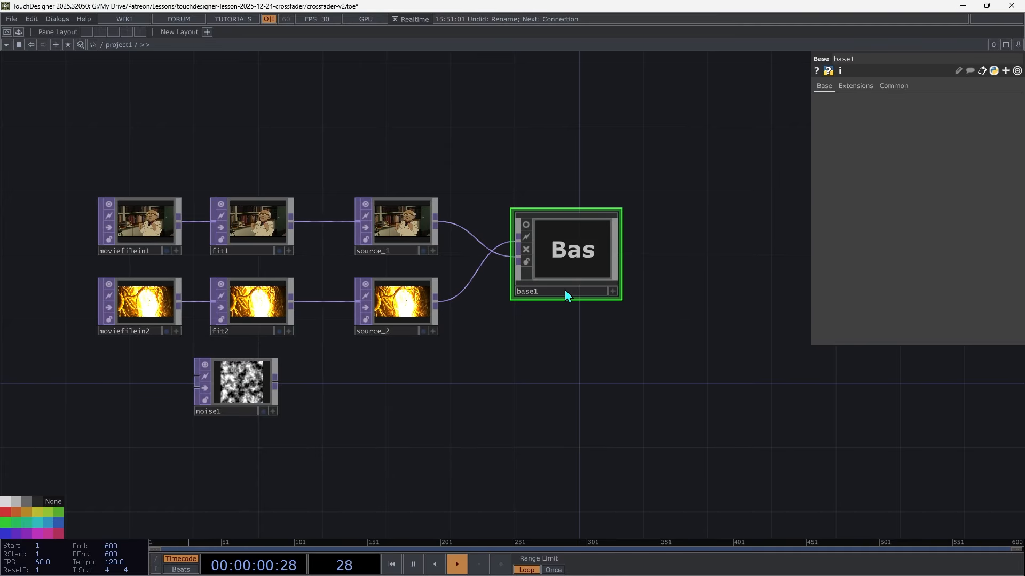
Rename the new Base component as crossfader.
left_click(565, 291)
type("cros")
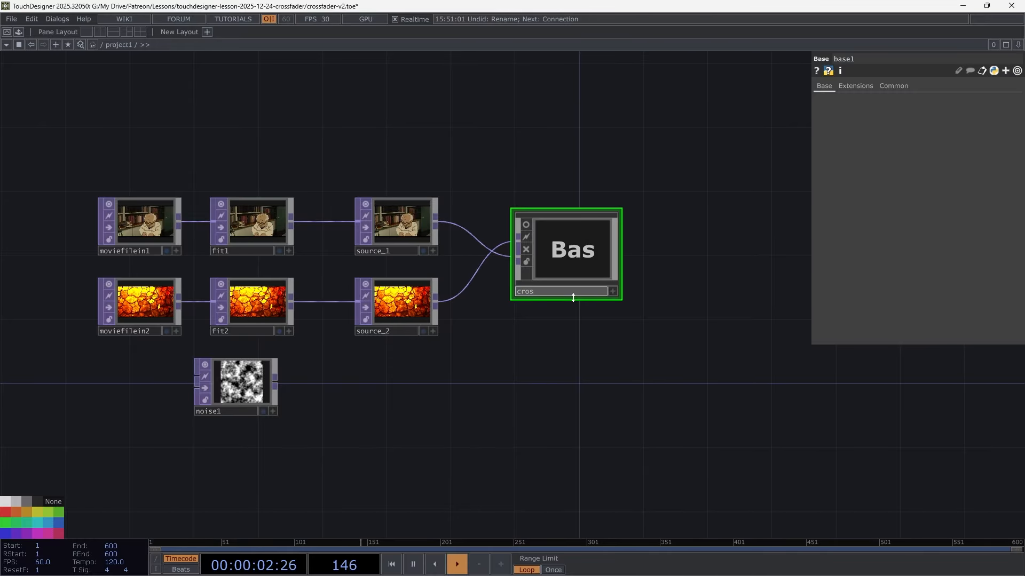
type("sfader")
key("Return")
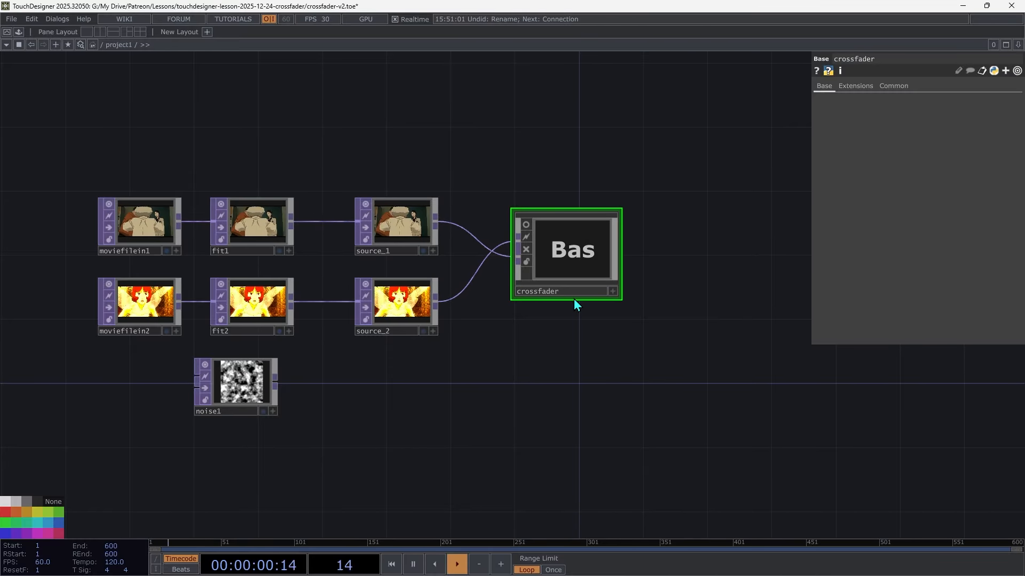
Swap the crossfader's input wires so source_1 feeds the first input and source_2 feeds the second.
key("i")
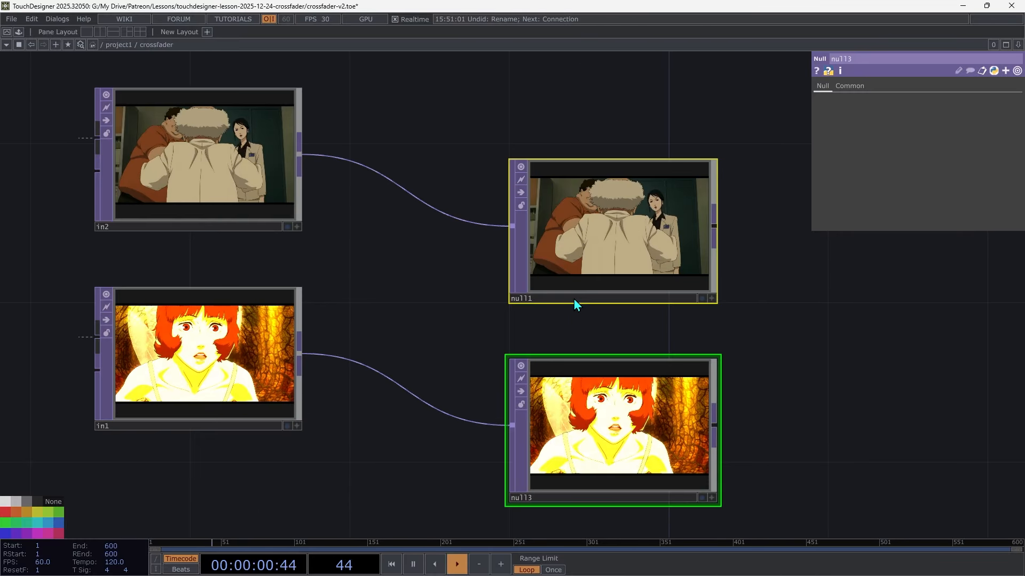
left_click(455, 279)
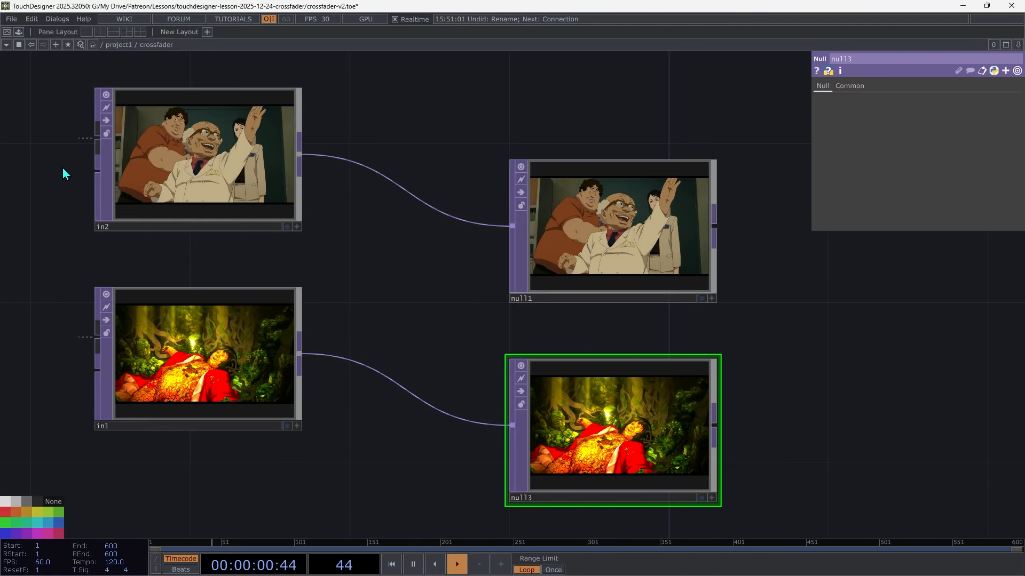
key("u")
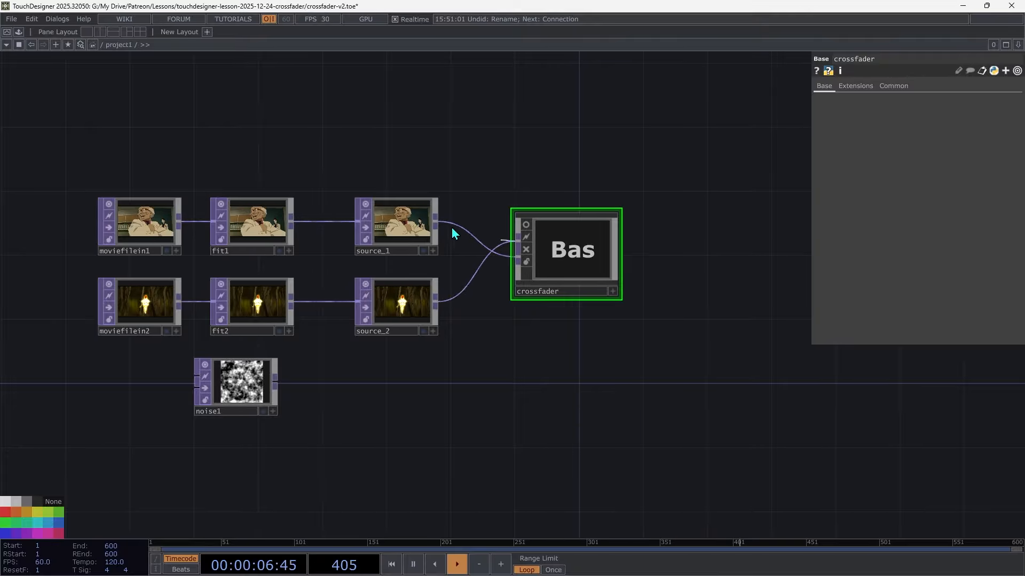
left_click_drag(452, 229, 451, 229)
left_click_drag(517, 263, 444, 294)
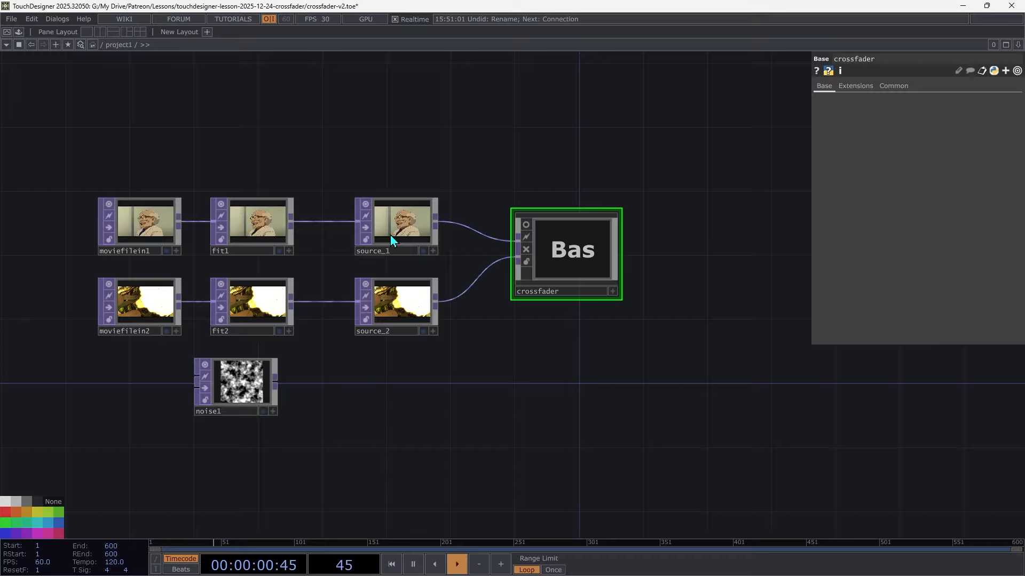
Inside the crossfader component, move the two In nodes and their Nulls together to an emptier area lower in the network.
key("i")
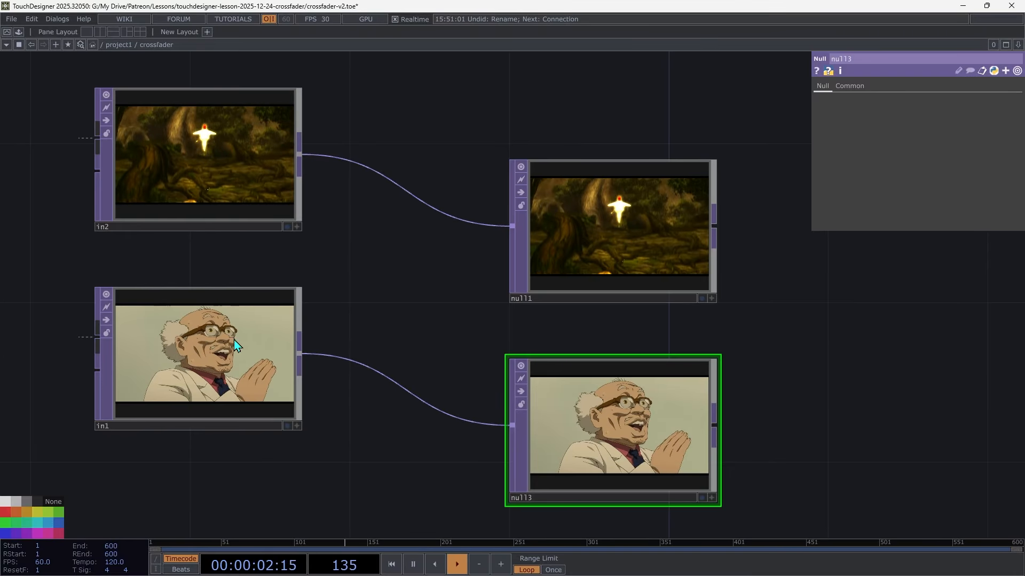
left_click(182, 333)
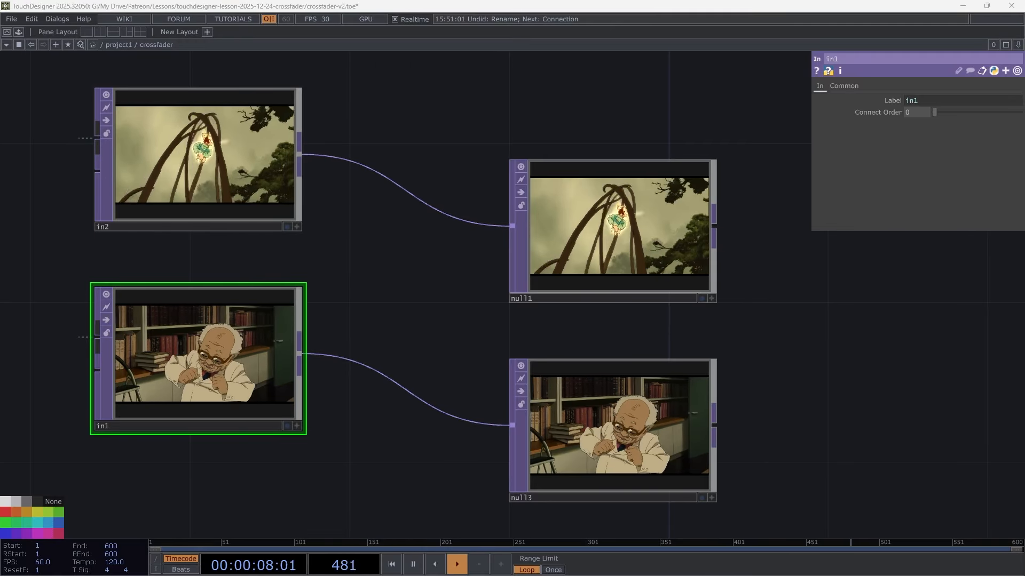
key("h")
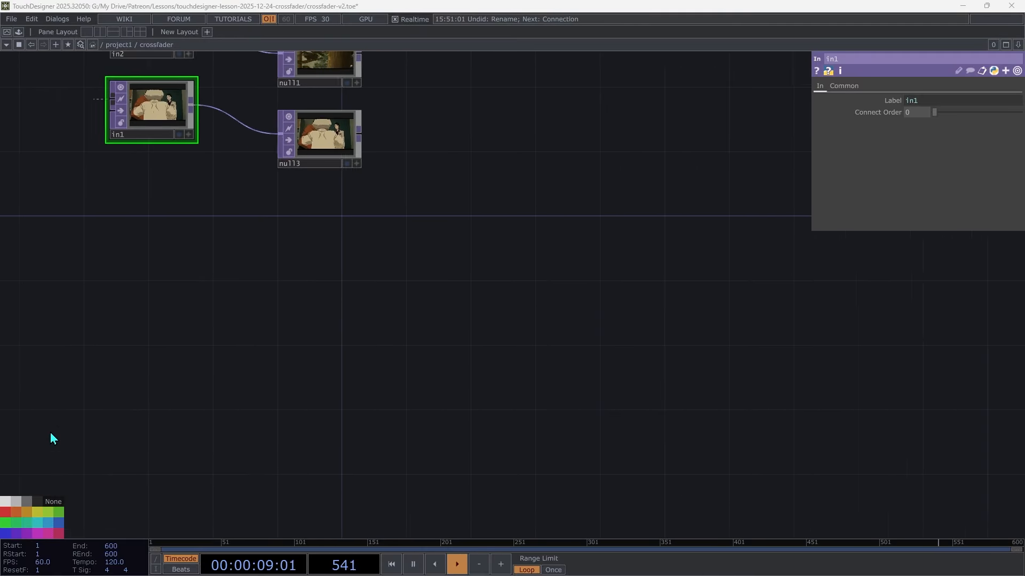
right_click_drag(514, 263, 39, 18)
key("ctrl+c")
key("ctrl+v")
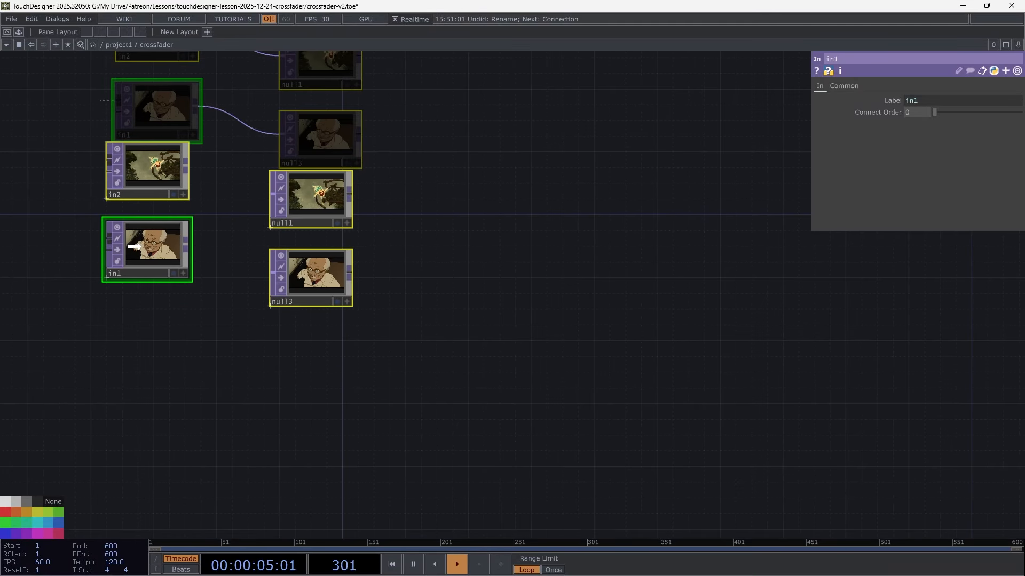
left_click(134, 254)
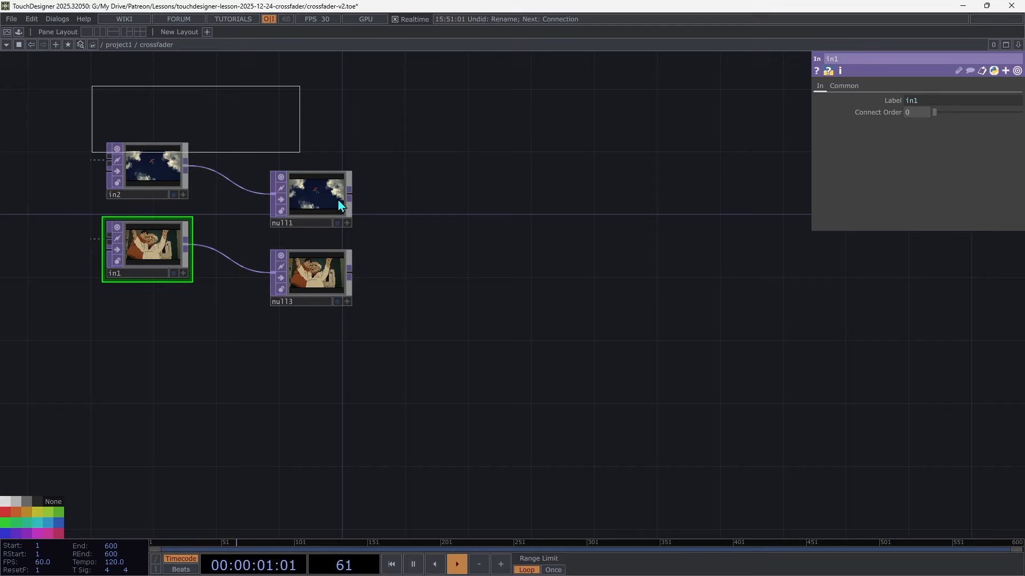
Move in2 and its connected Null below in1 and its Null.
right_click_drag(338, 204, 340, 205)
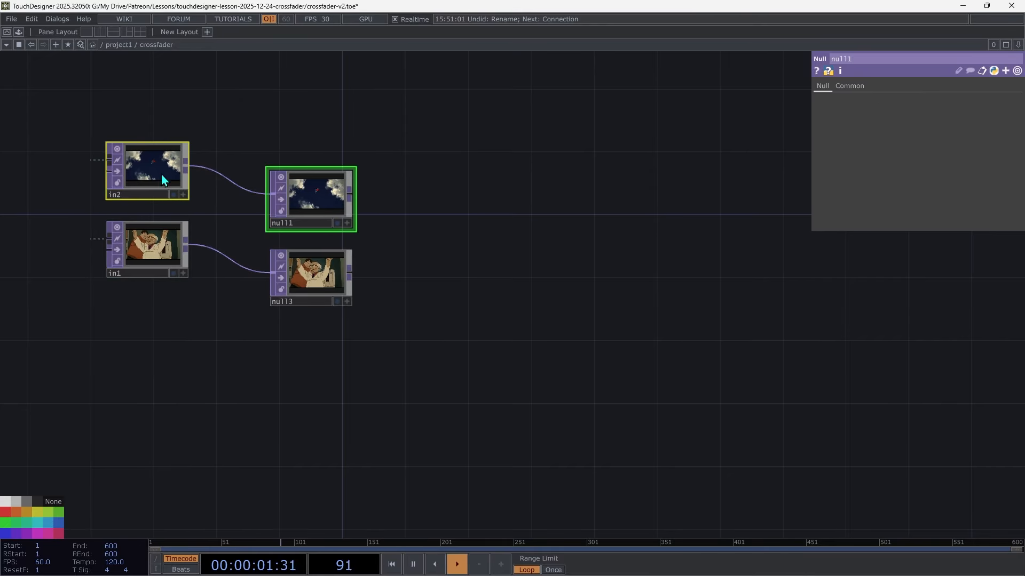
key("ctrl+c")
key("ctrl+v")
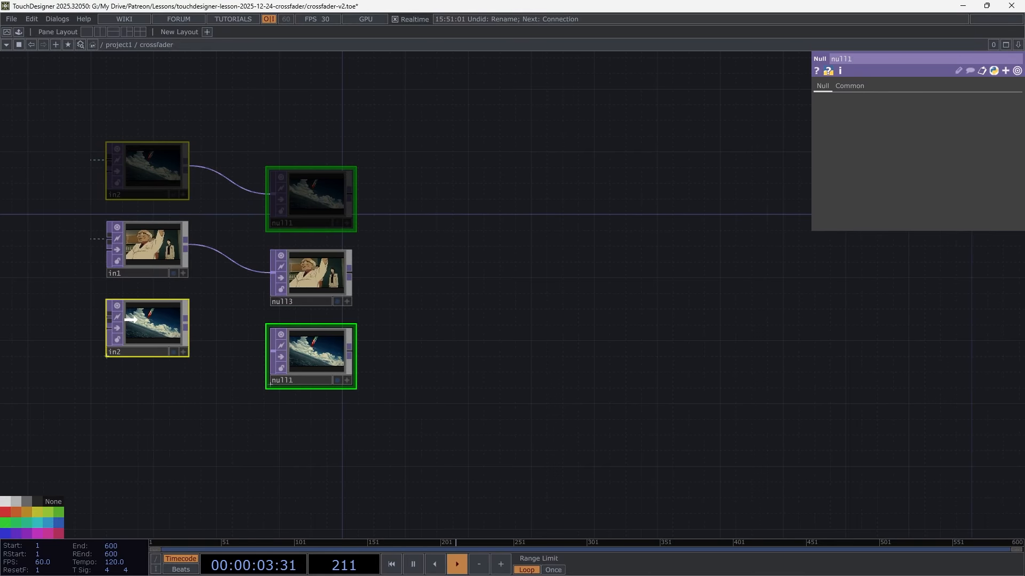
left_click(133, 336)
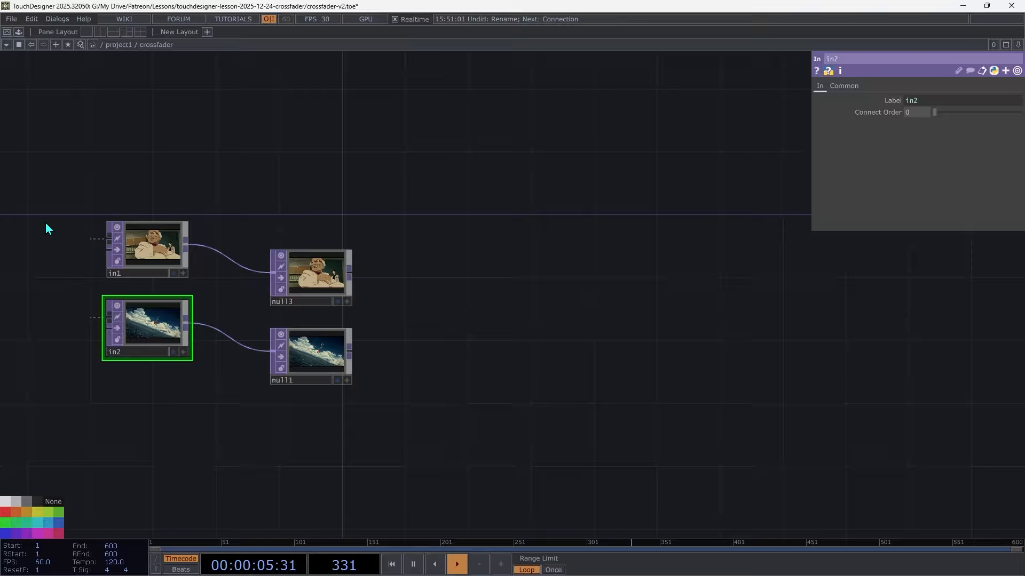
Set the Connect Order of in2 to 1.
left_click(920, 113)
type("1")
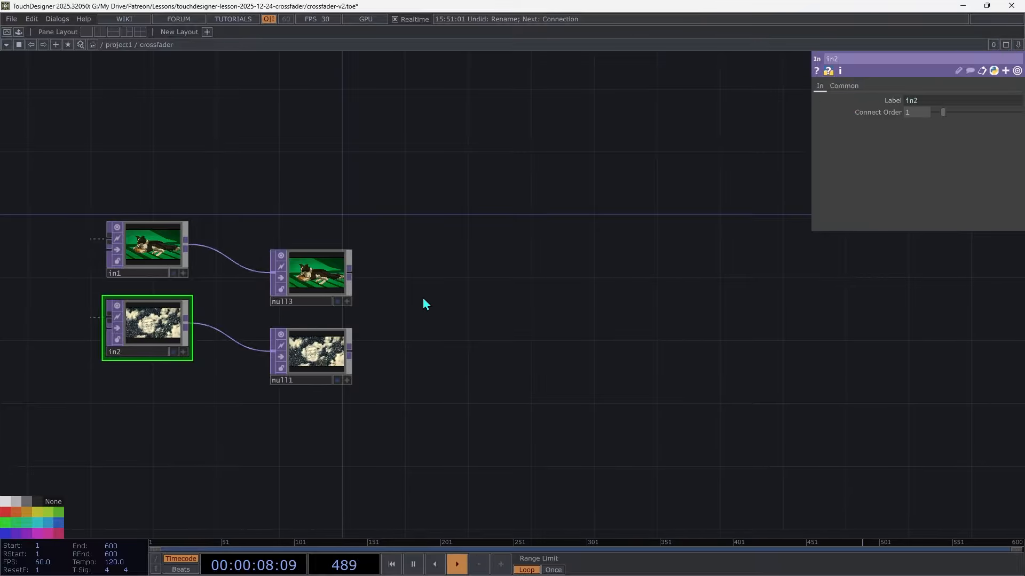
key("u")
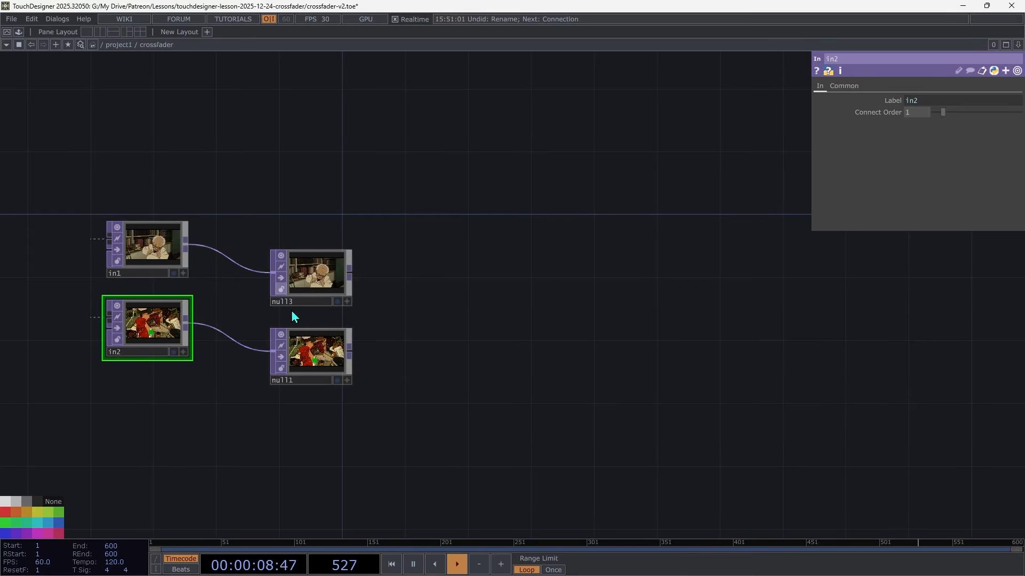
Rename the Null after in1 as source_1 and the Null after in2 as source_2, and align both with their In nodes.
left_click(302, 302)
type("source_1")
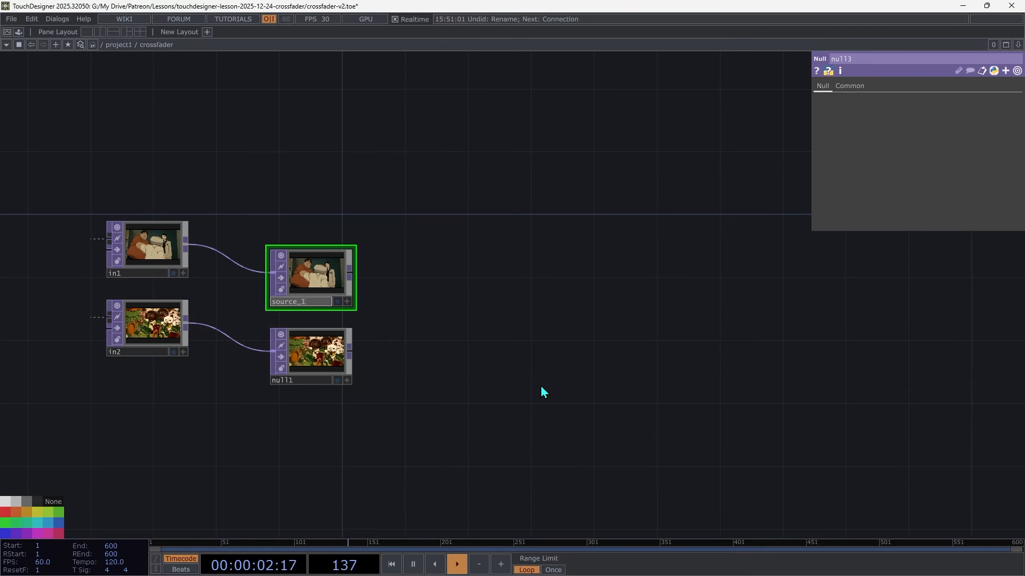
key("Return")
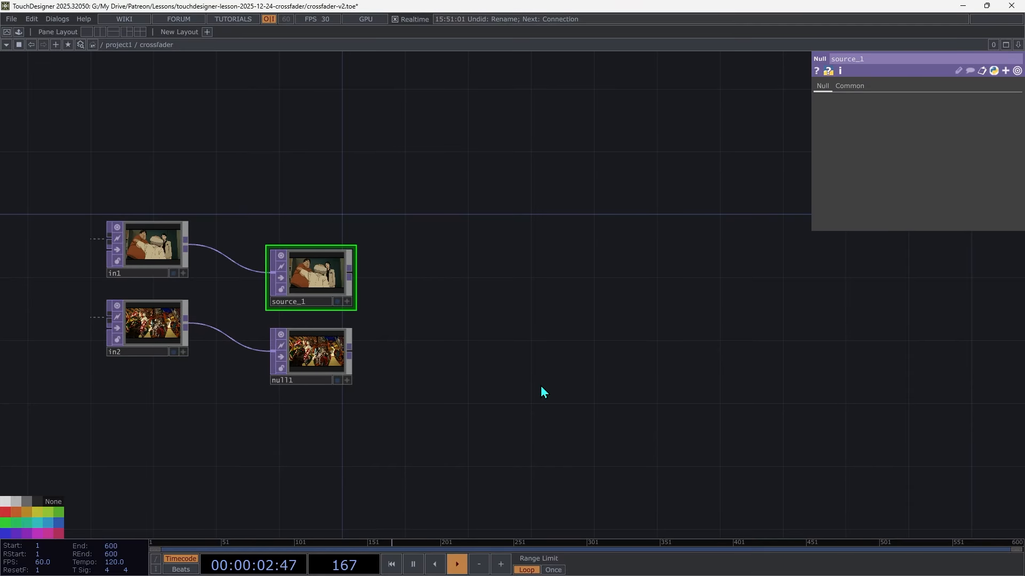
left_click(323, 383)
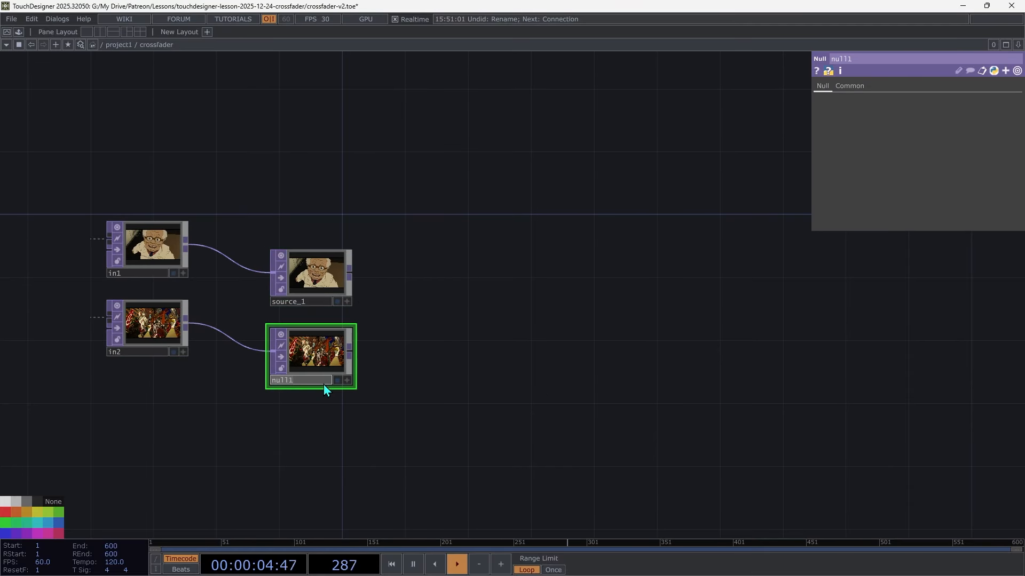
type("source_2")
key("Return")
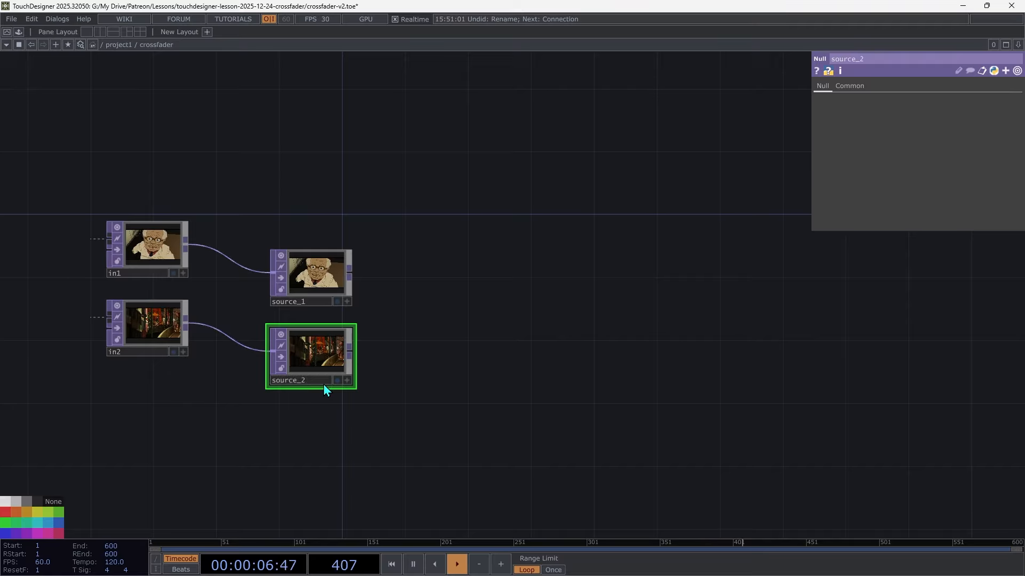
left_click_drag(325, 345, 334, 331)
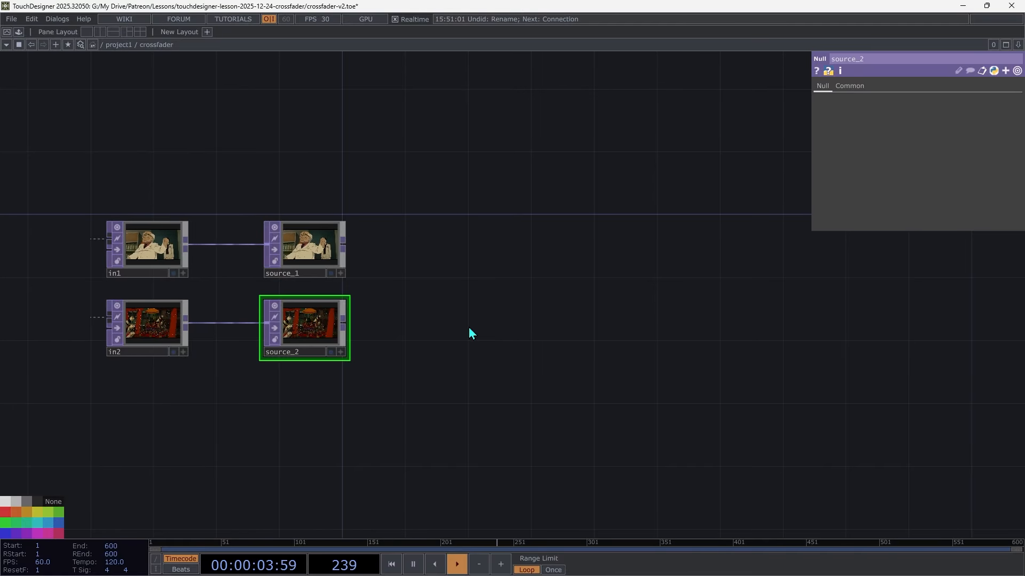
Add a Cross TOP and connect source_1 to its first input and source_2 to its second.
key("Tab")
type("cro")
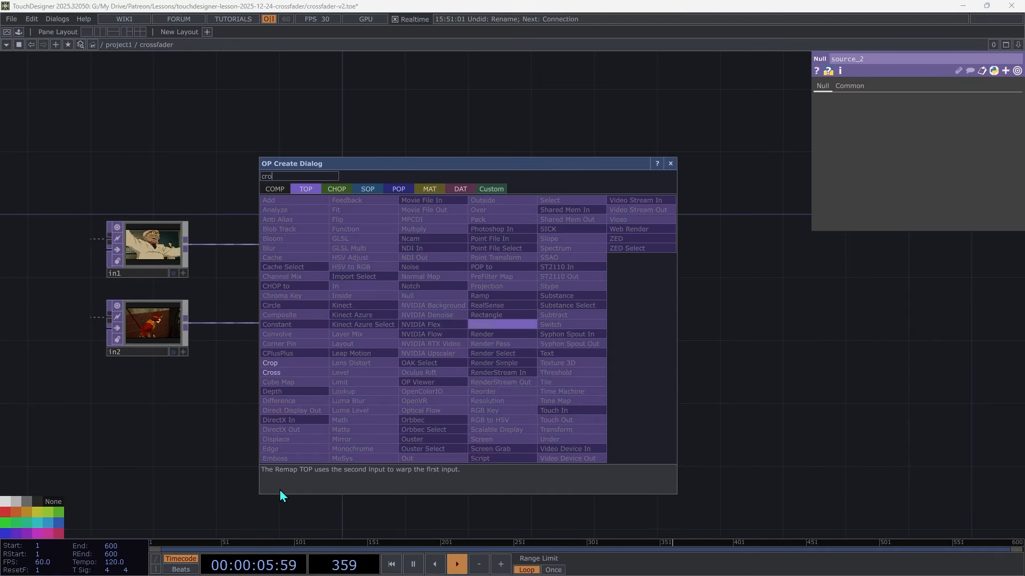
left_click(290, 373)
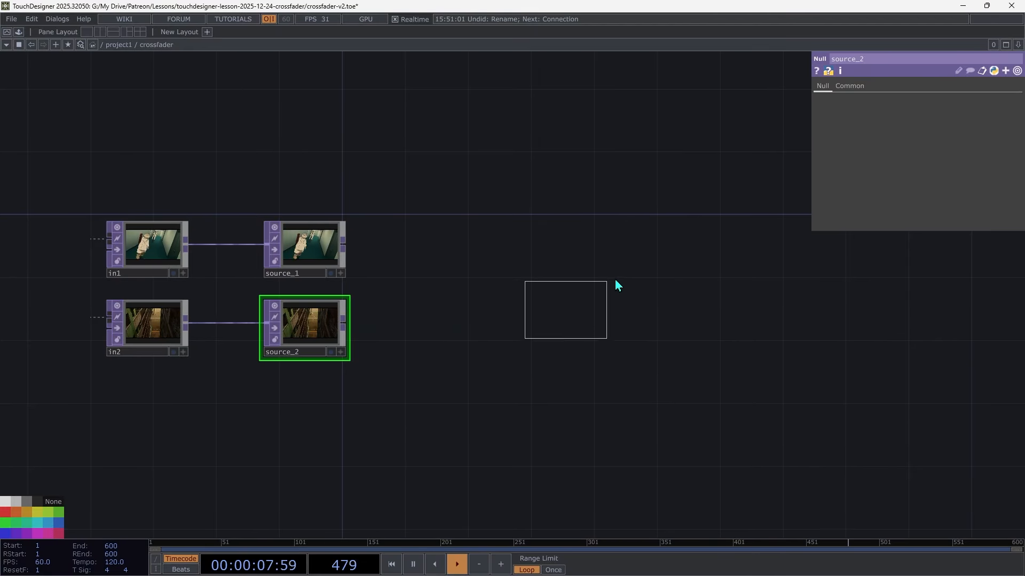
left_click(478, 294)
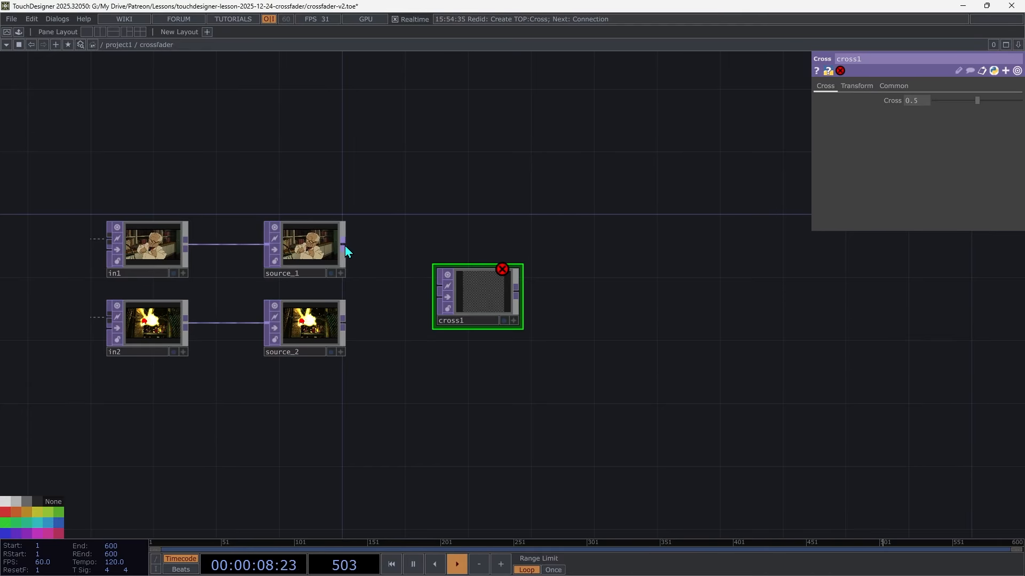
left_click_drag(344, 245, 344, 323)
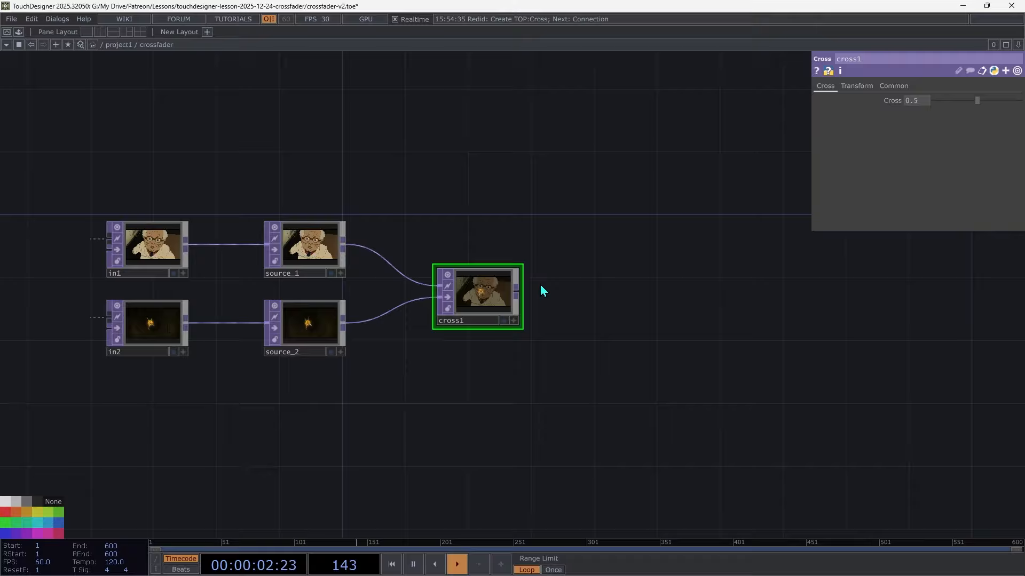
Append a Null TOP after the Cross TOP and rename it mixed.
left_click_drag(521, 292, 623, 312)
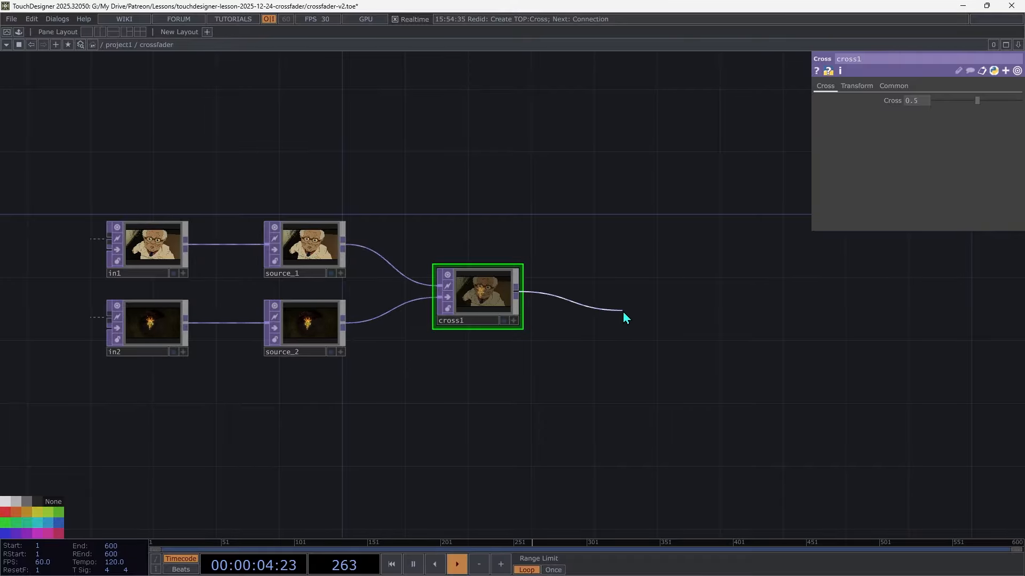
left_click(623, 312)
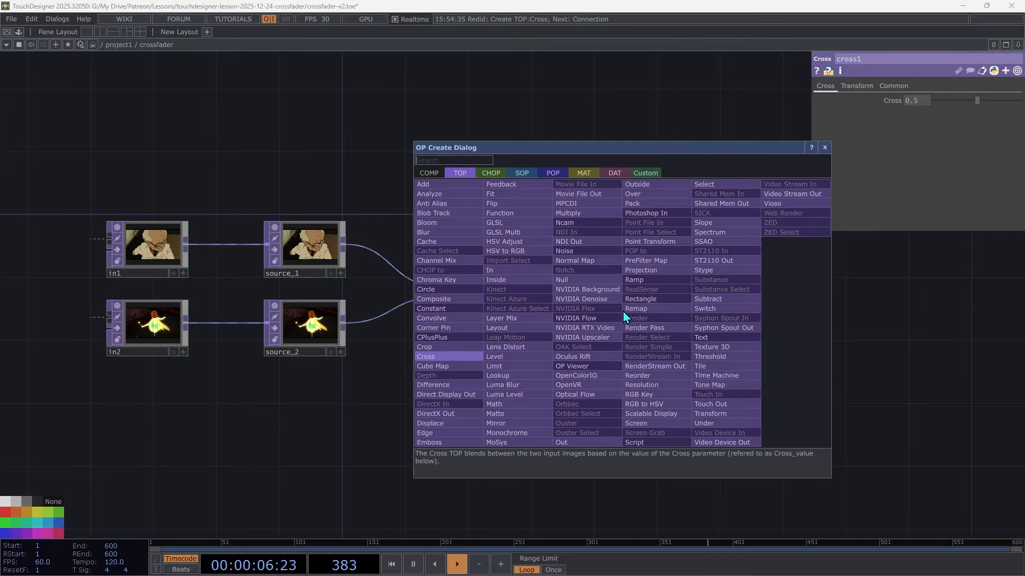
left_click(598, 282)
left_click(624, 302)
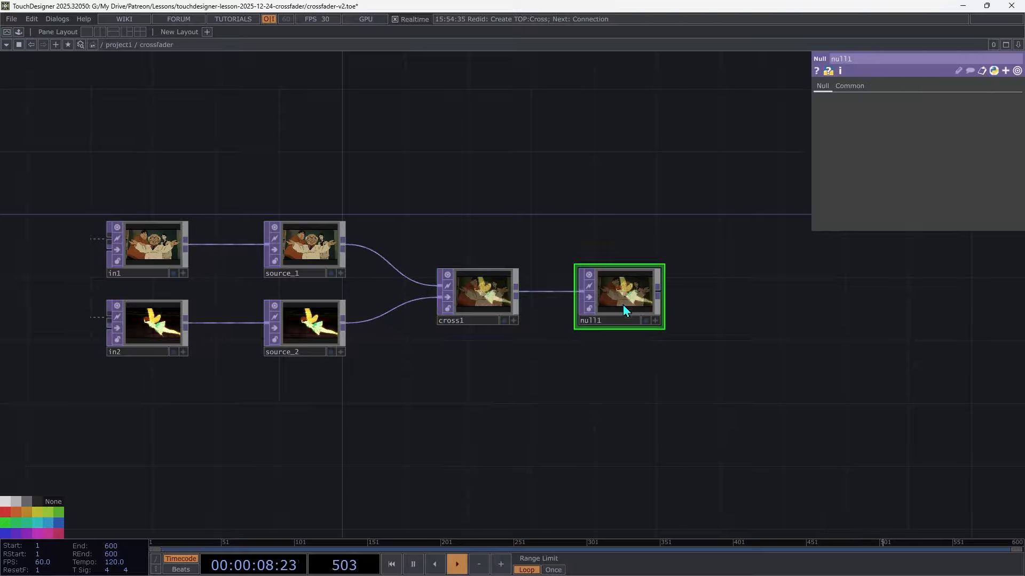
type("mix")
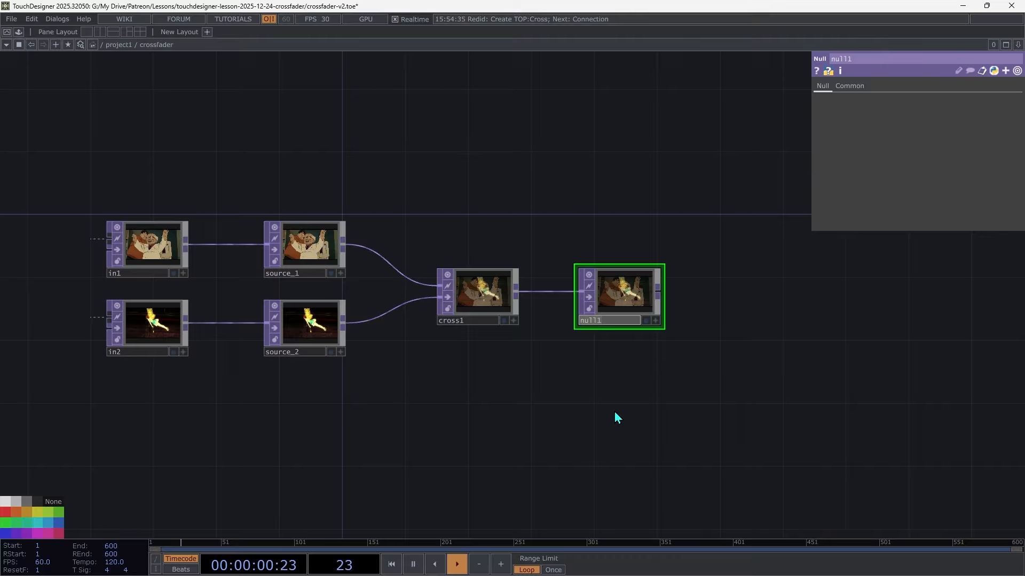
type("ed")
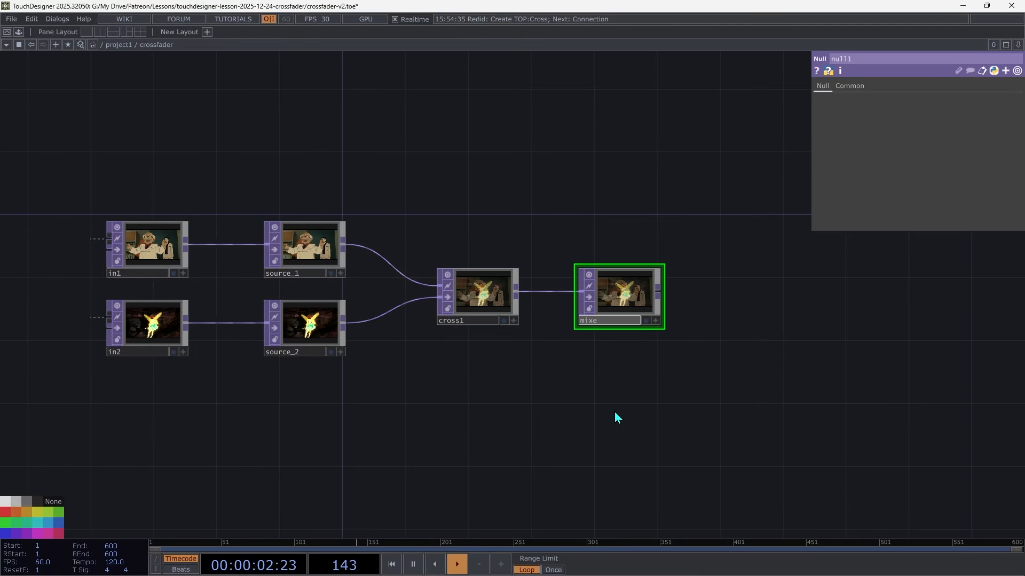
key("Return")
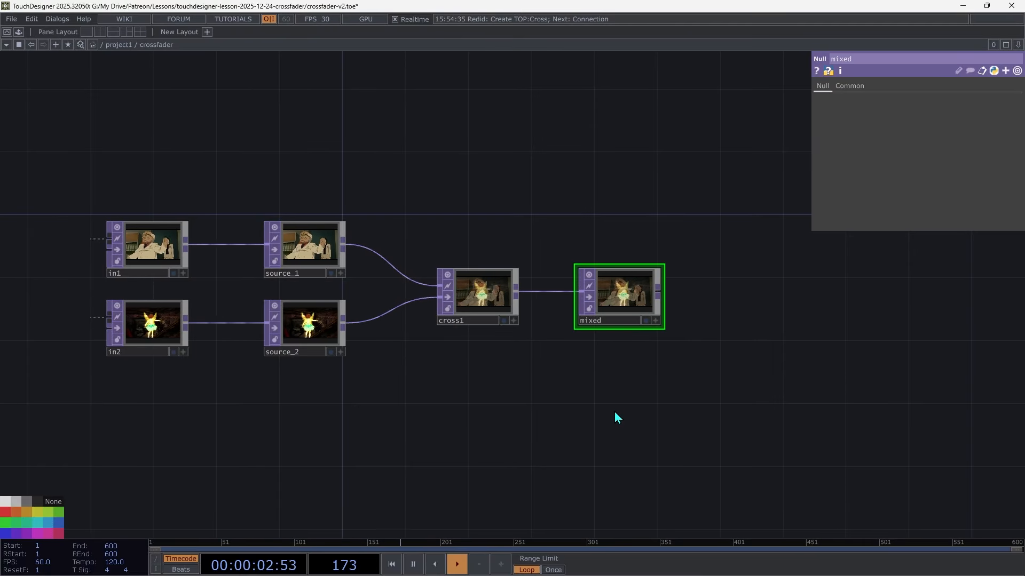
Append an Out TOP after the mixed Null to give the crossfader component an output.
left_click(658, 291)
left_click(728, 313)
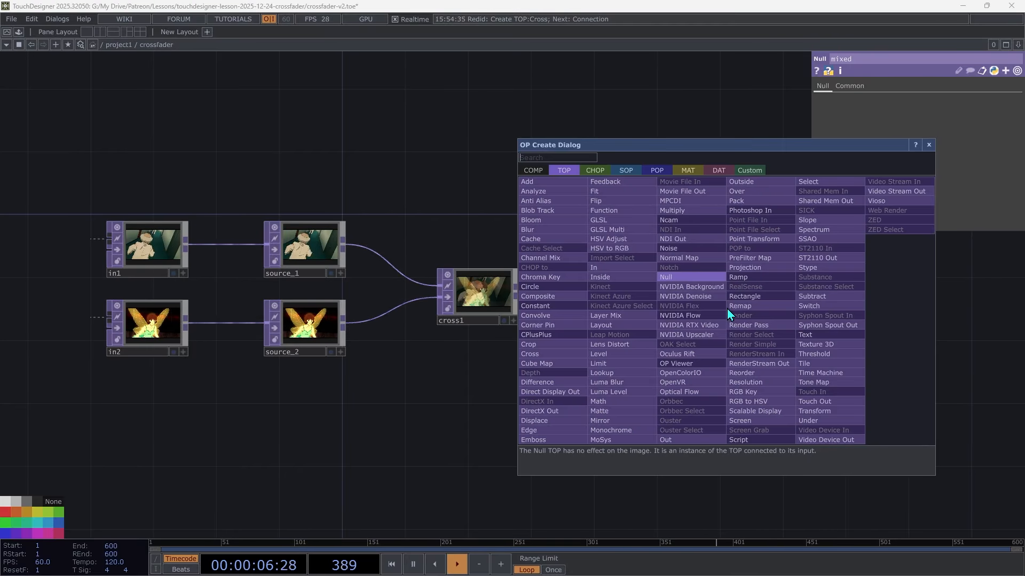
left_click(678, 441)
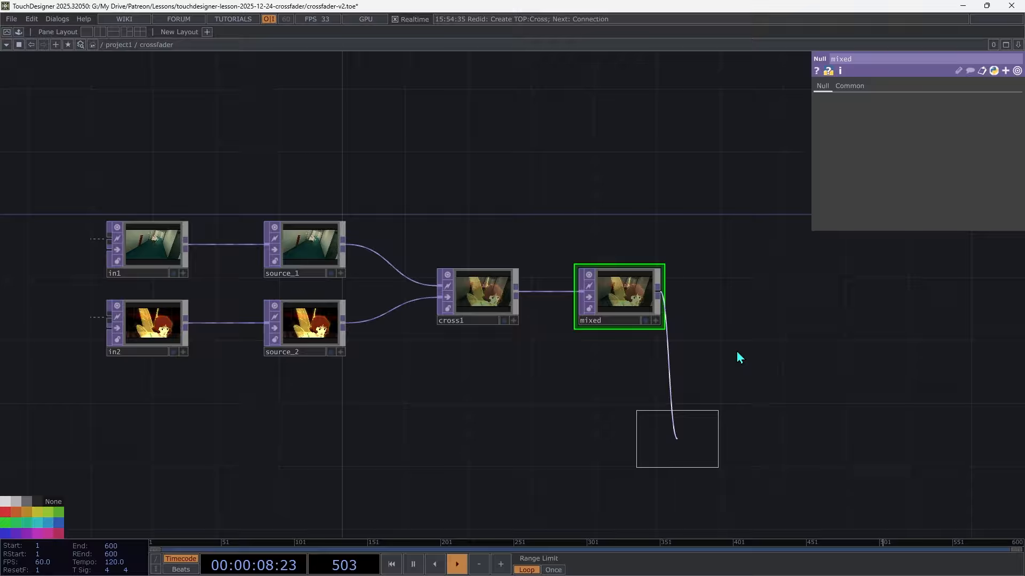
left_click(761, 298)
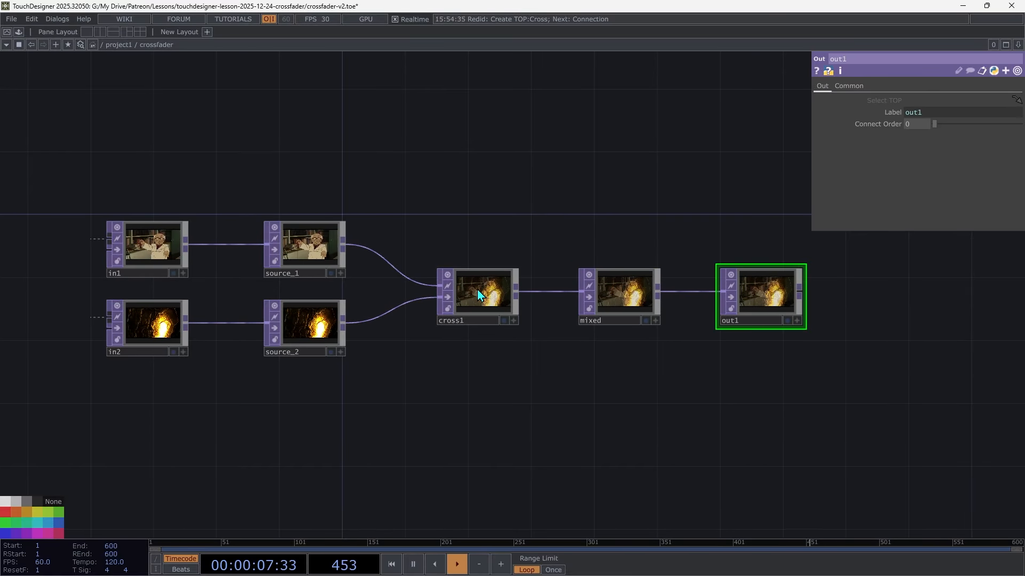
Test the Cross TOP's blend value between the two sources, and return to the parent project network.
left_click(477, 290)
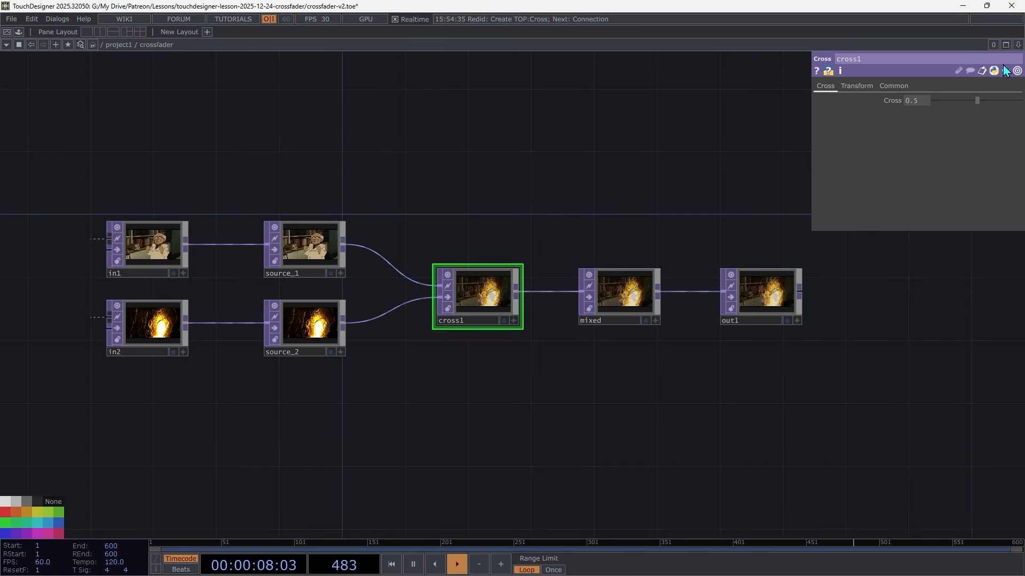
left_click_drag(920, 107, 1024, 121)
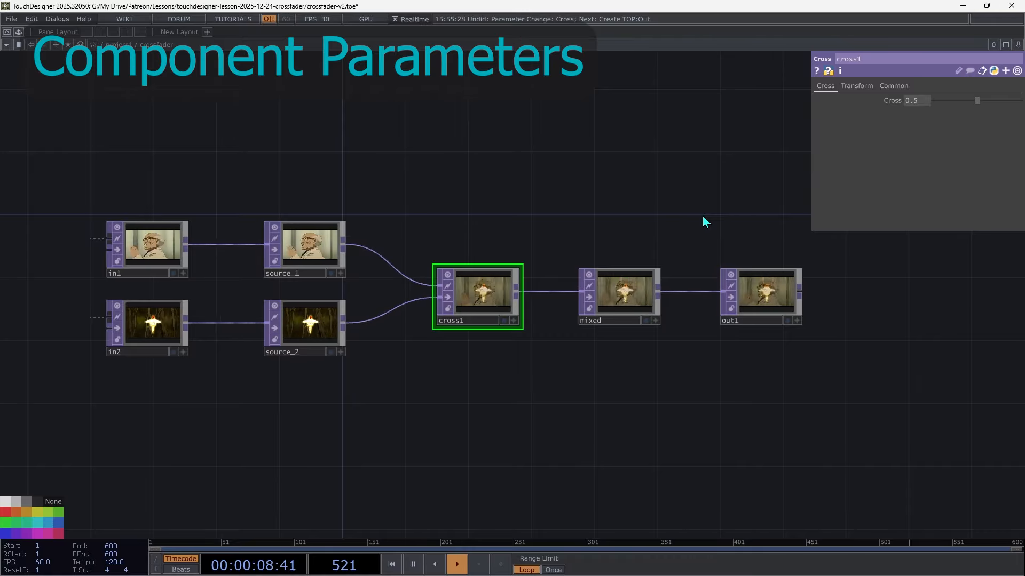
key("u")
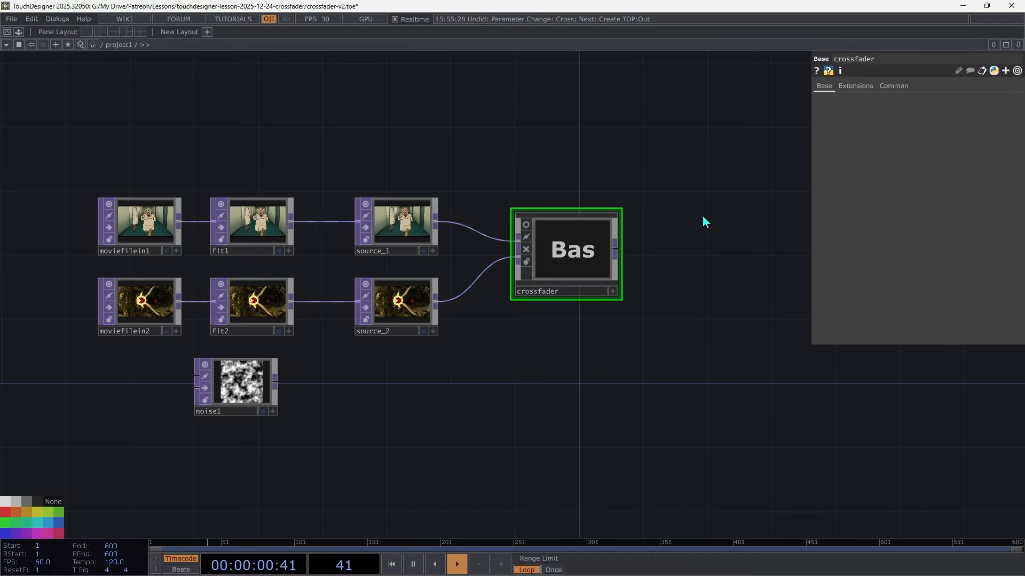
Open the component customization of the crossfader Base and add a custom parameter page named Crossfader.
right_click(587, 253)
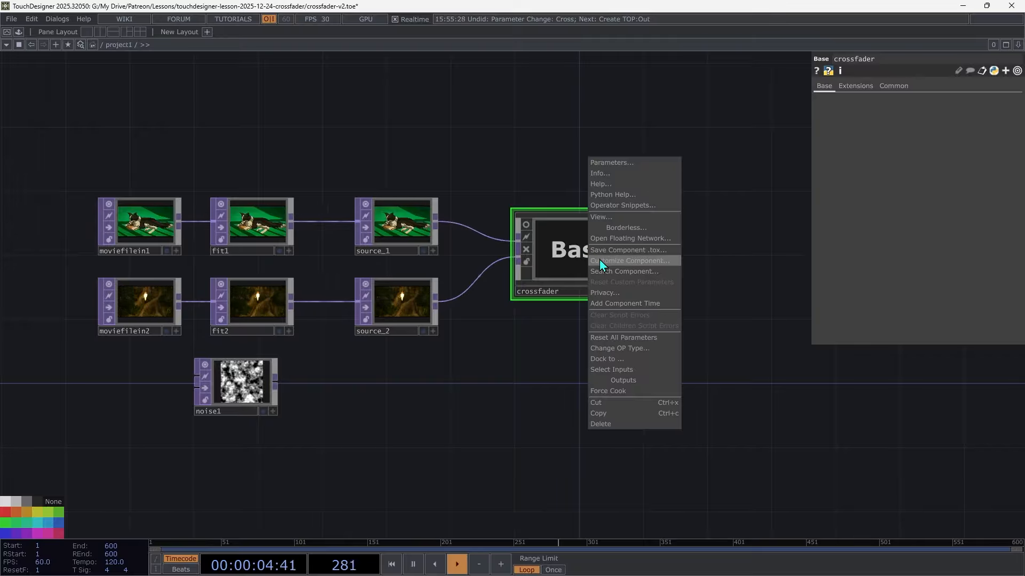
left_click(599, 260)
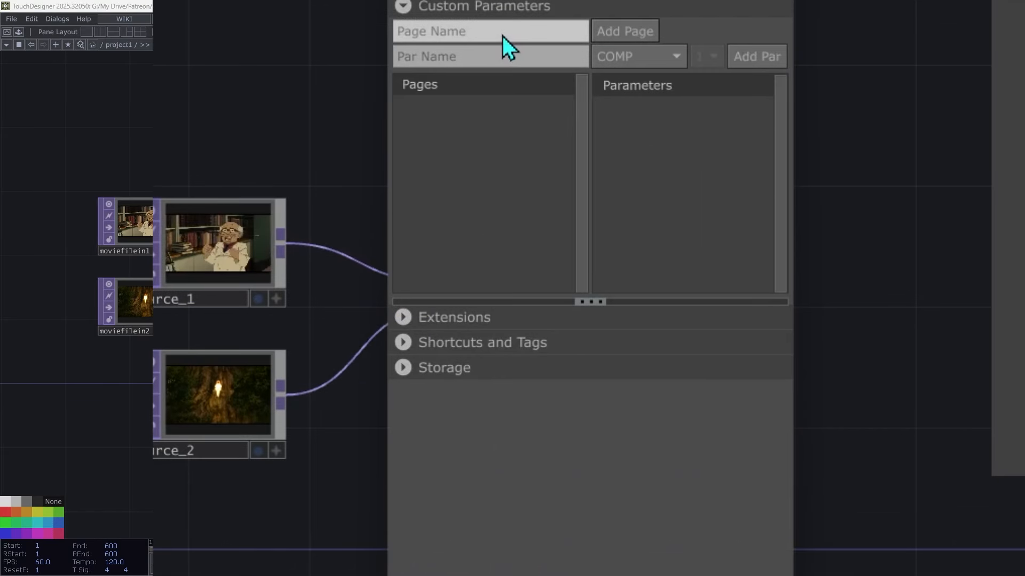
left_click(552, 111)
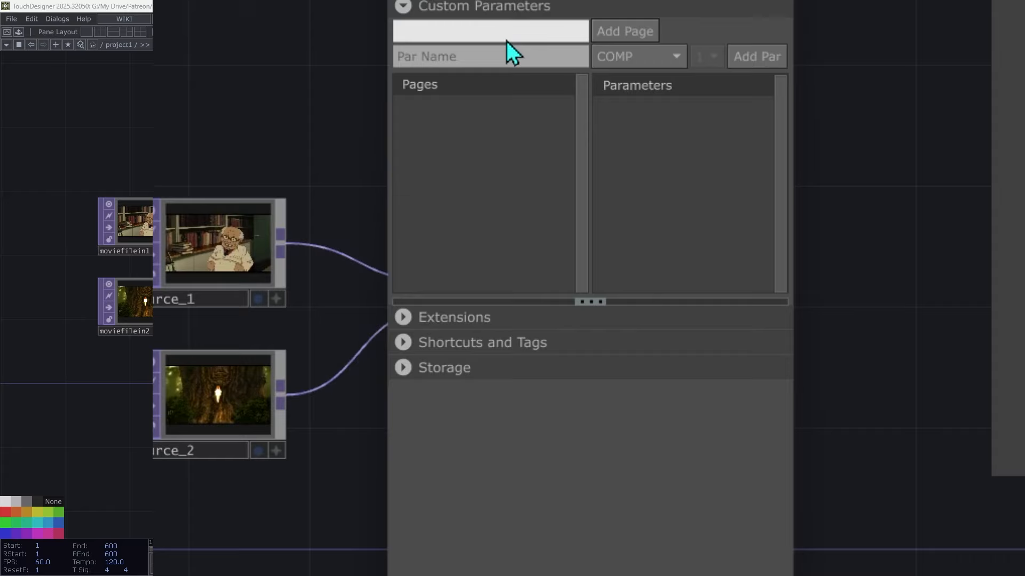
type("Crossfader")
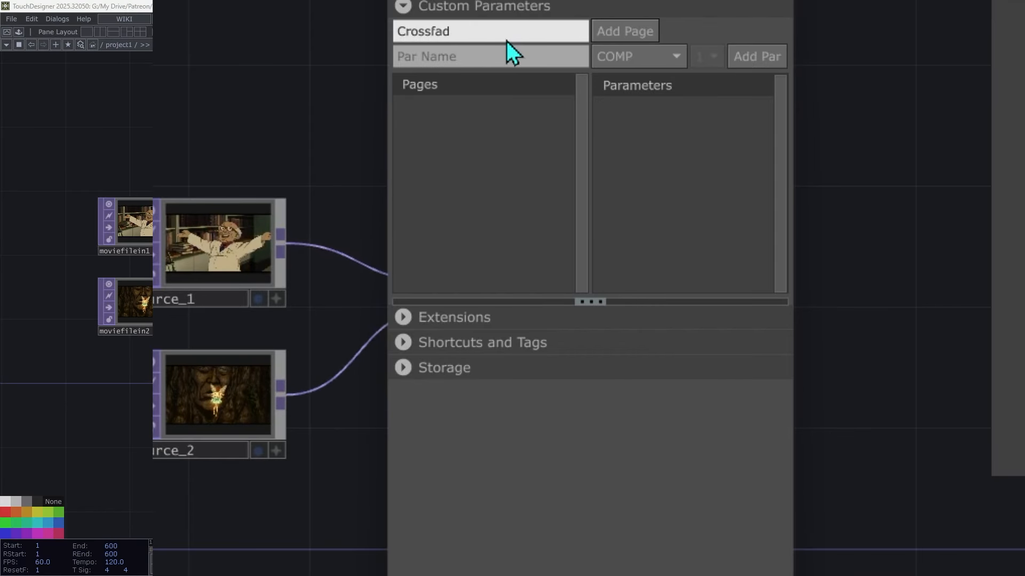
key("Return")
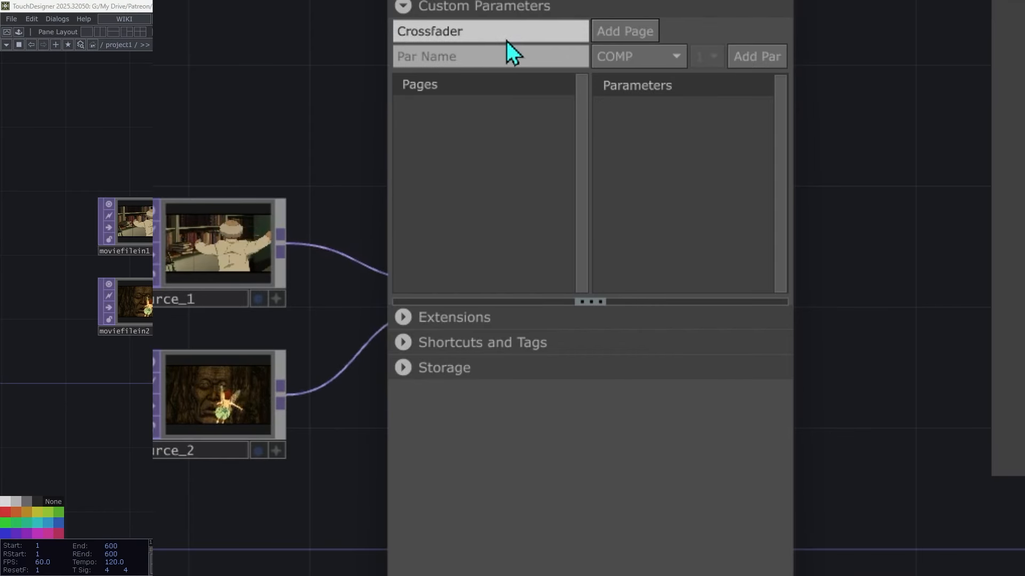
left_click(619, 34)
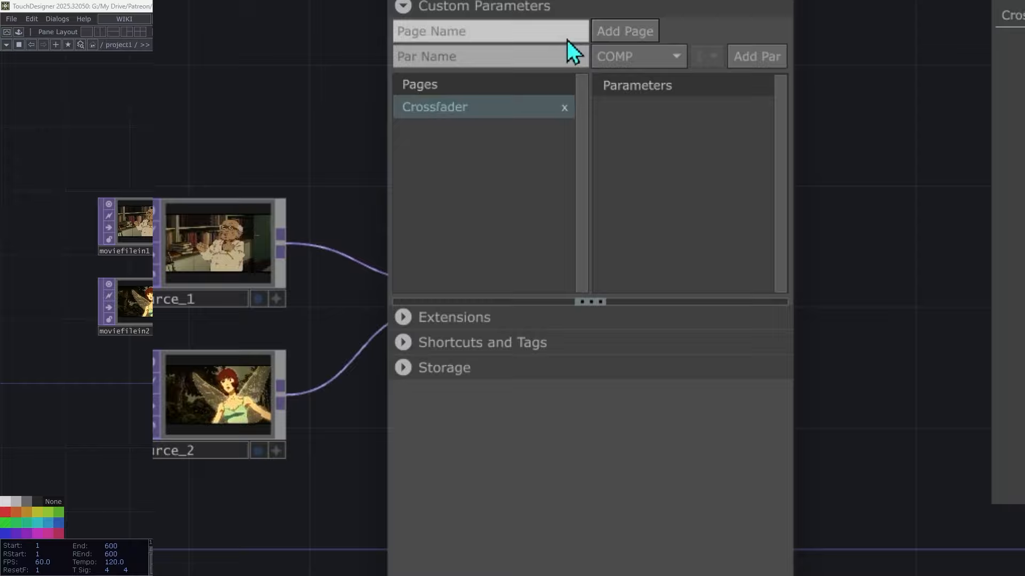
Add a single-value Float parameter named Crossfade to the Crossfader page and set its range minimum to -1.
left_click(660, 58)
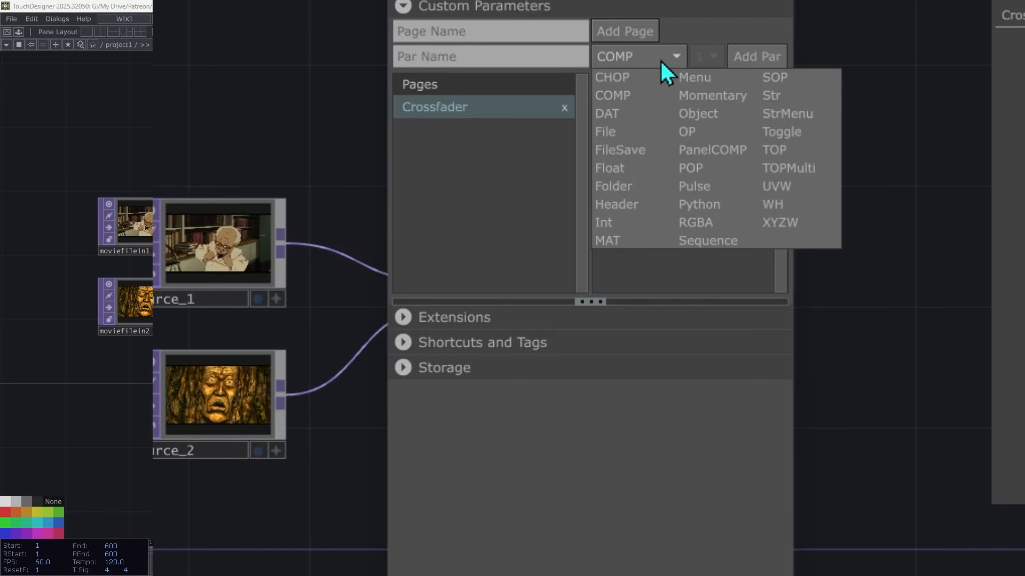
left_click(635, 167)
left_click(511, 57)
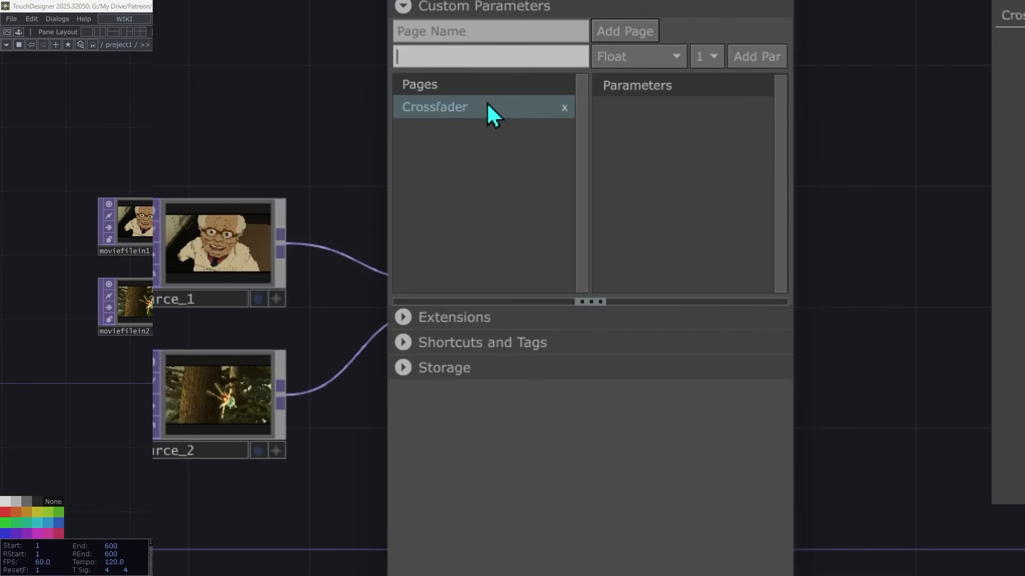
type("Crossfade")
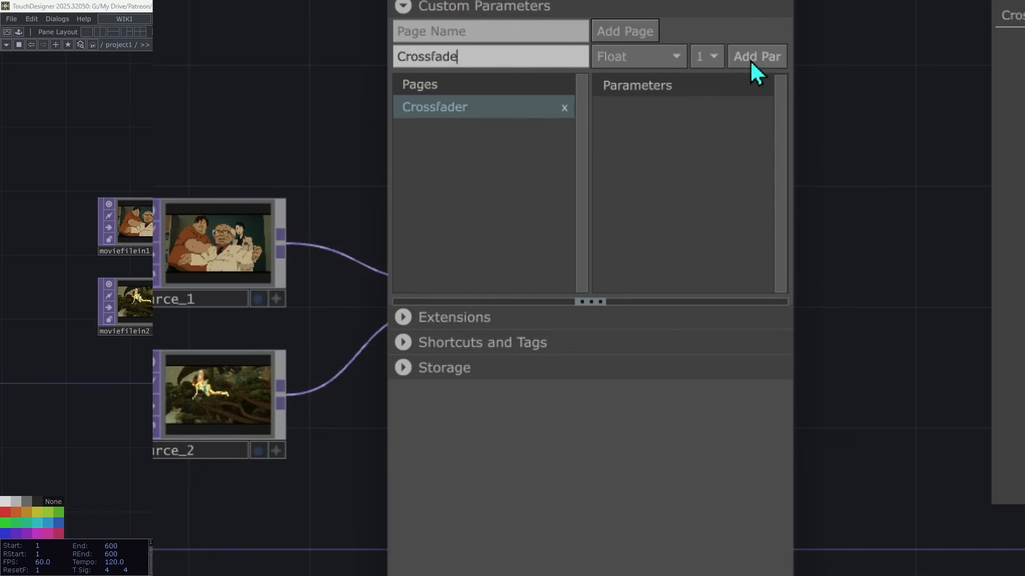
left_click(750, 58)
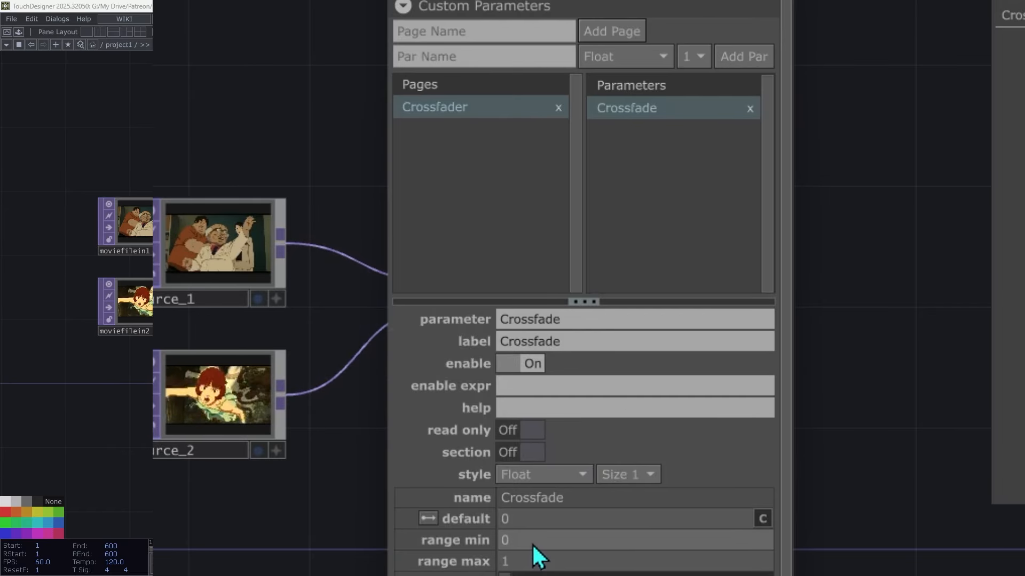
left_click(532, 543)
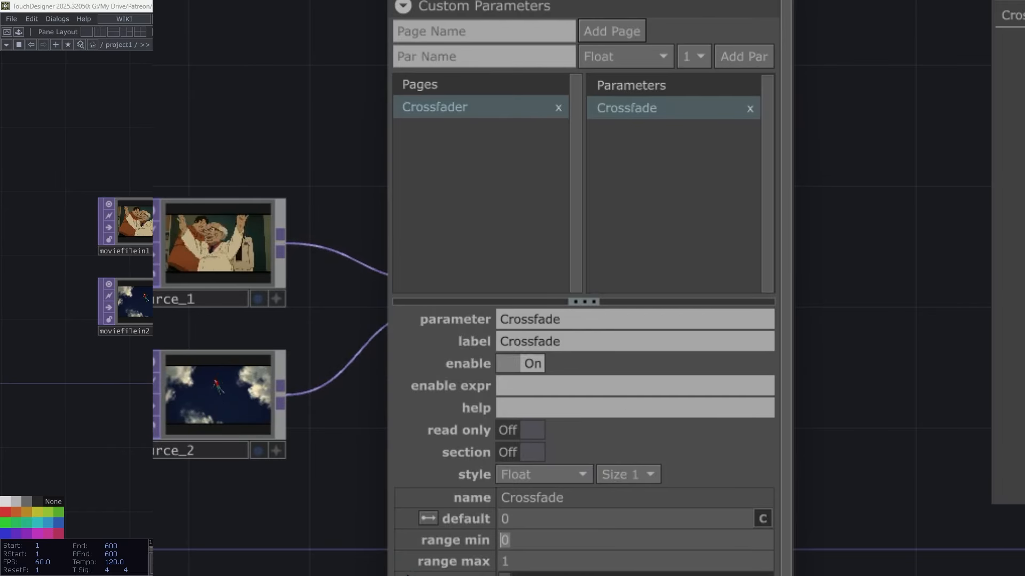
type("-1")
key("Tab")
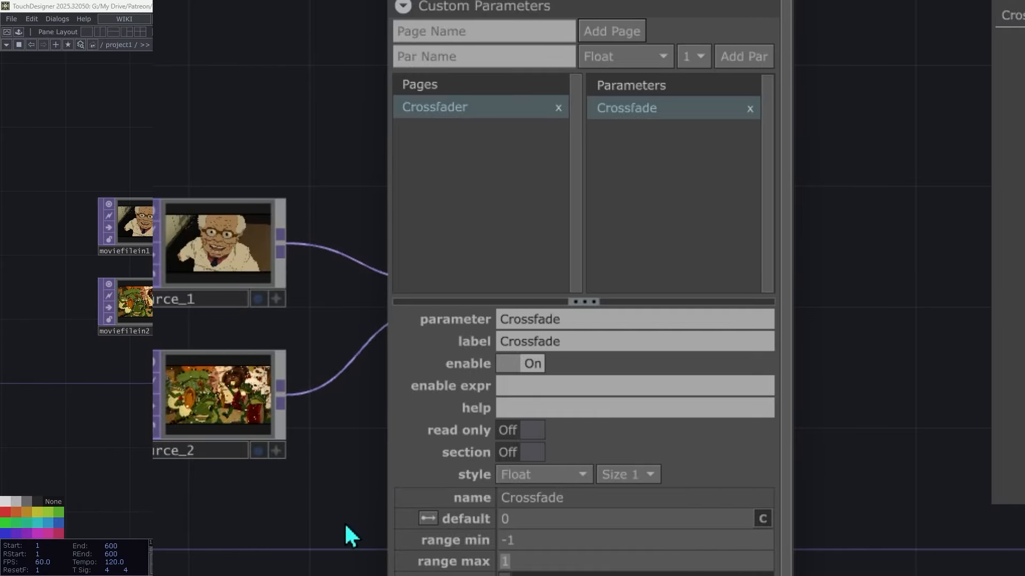
Add a single-value Float parameter named Fade Time to the Crossfader page.
left_click(435, 56)
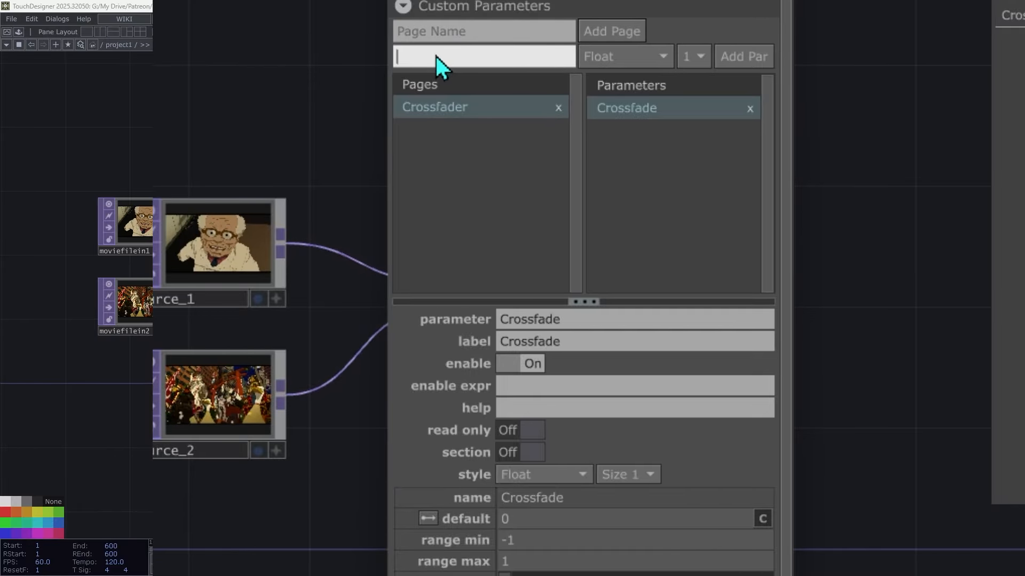
type("Fade")
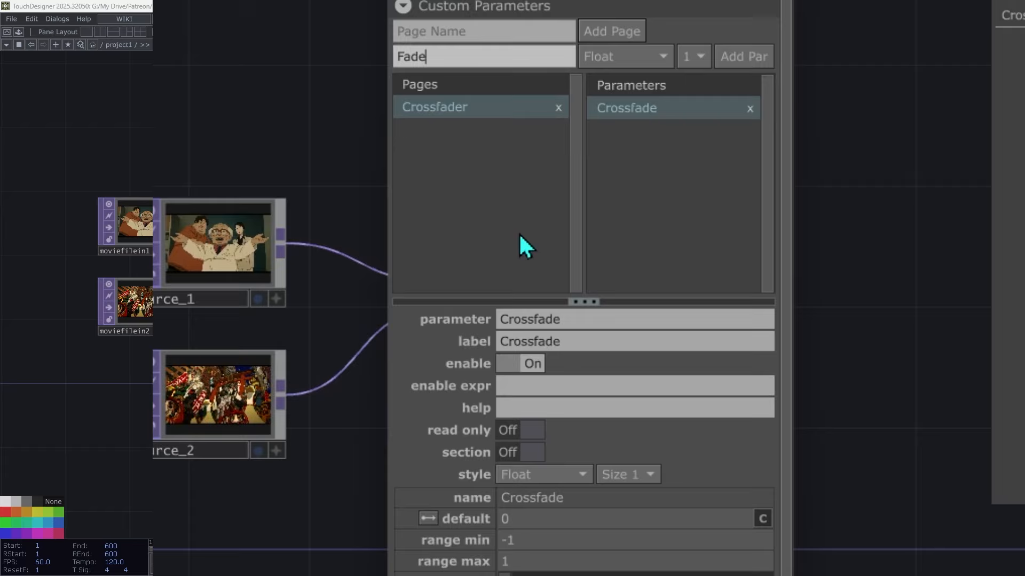
type(" Time")
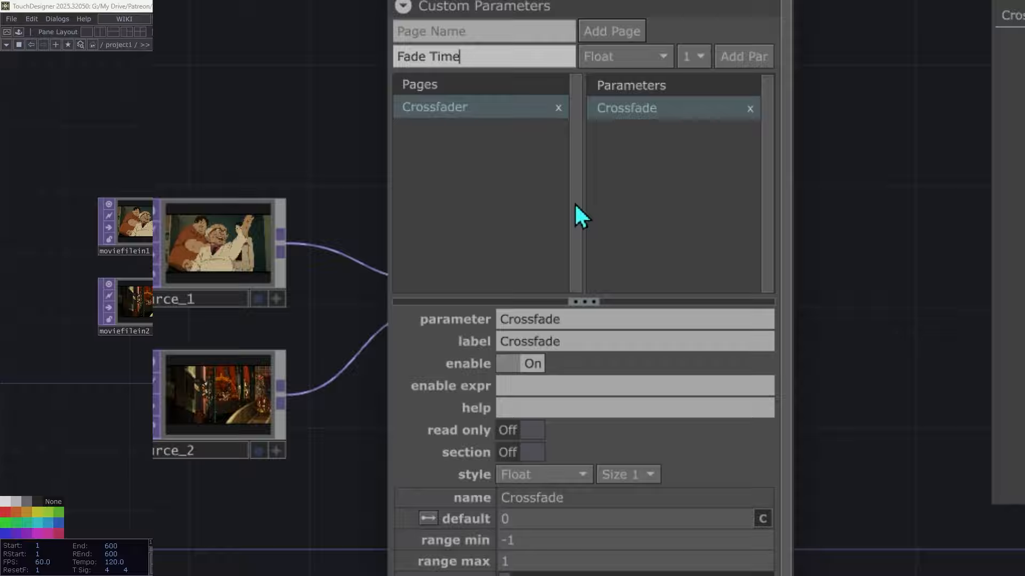
left_click(741, 55)
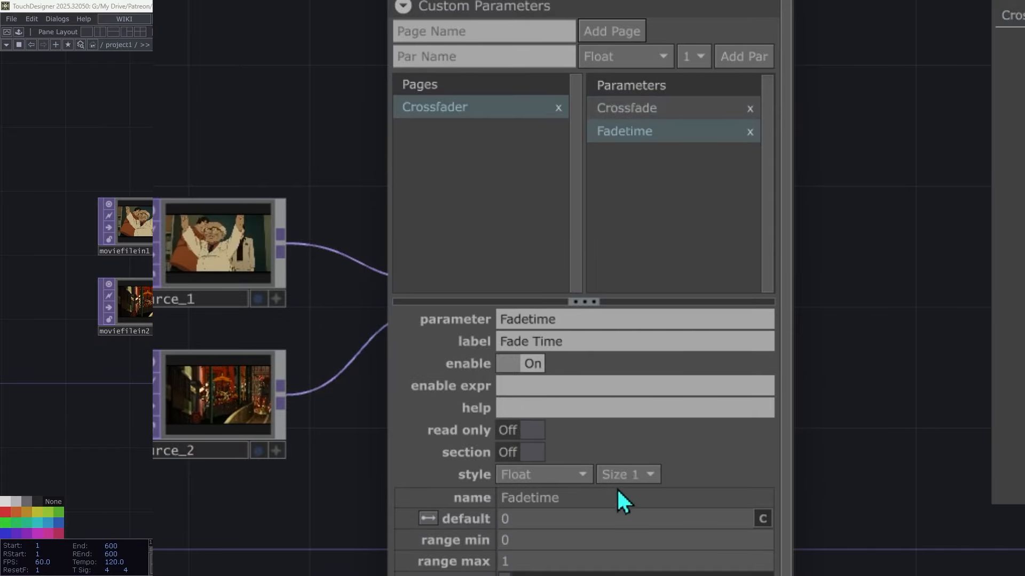
Set the Fade Time parameter's default to 1 and range maximum to 10, and relabel it "Fade Time (Sec)".
left_click(512, 519)
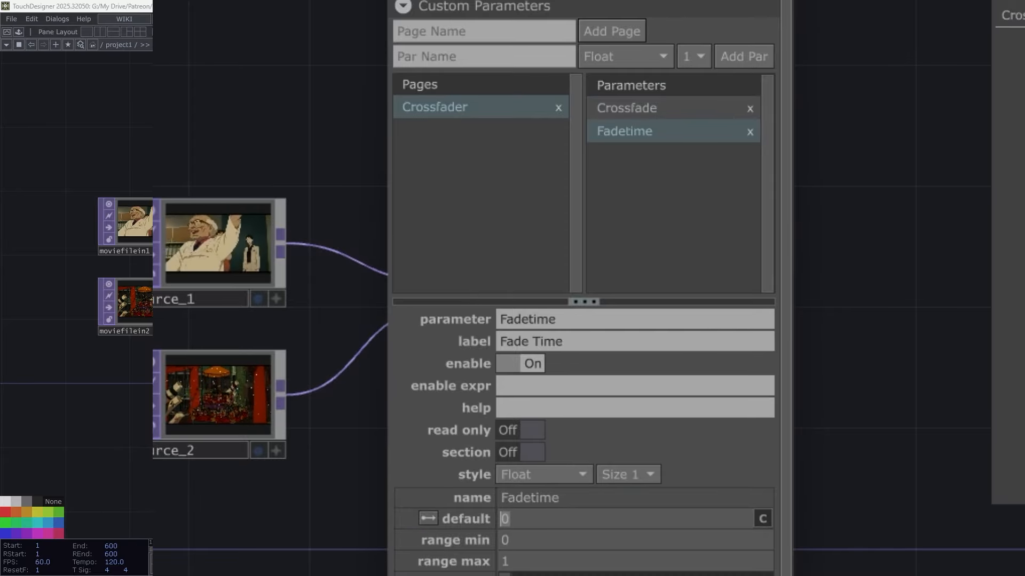
type("1")
key("Tab")
key("Tab")
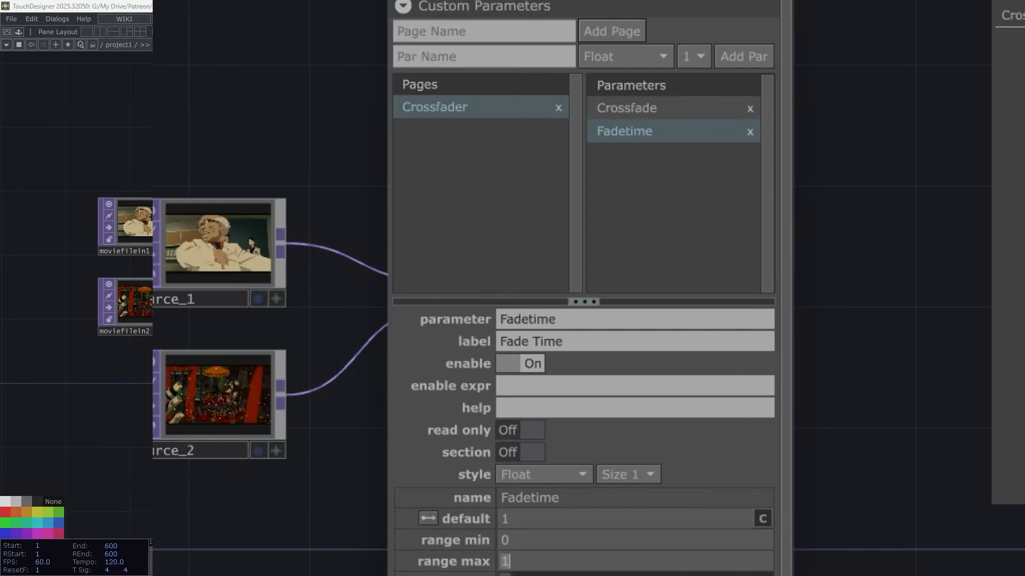
type("10")
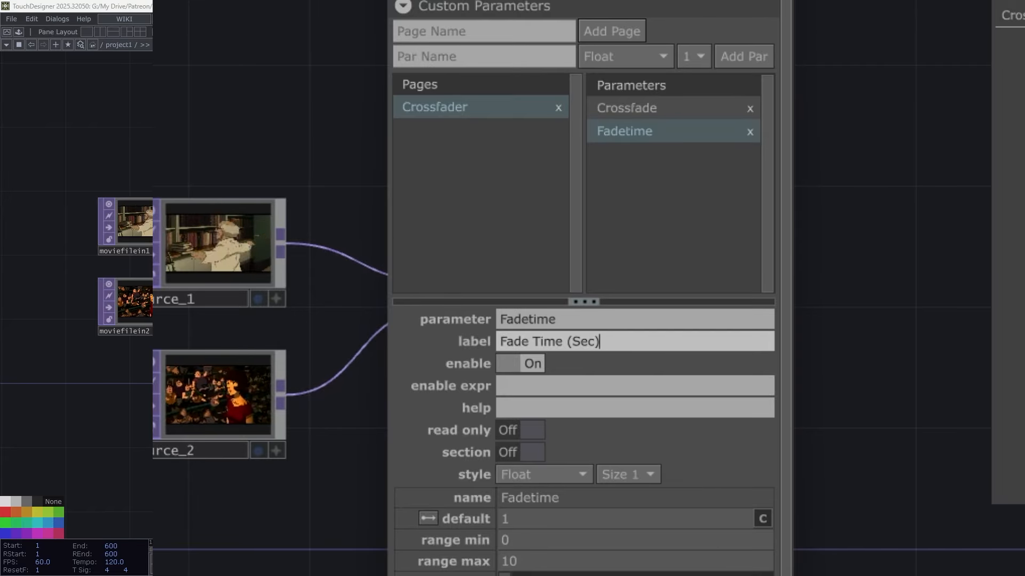
left_click(607, 388)
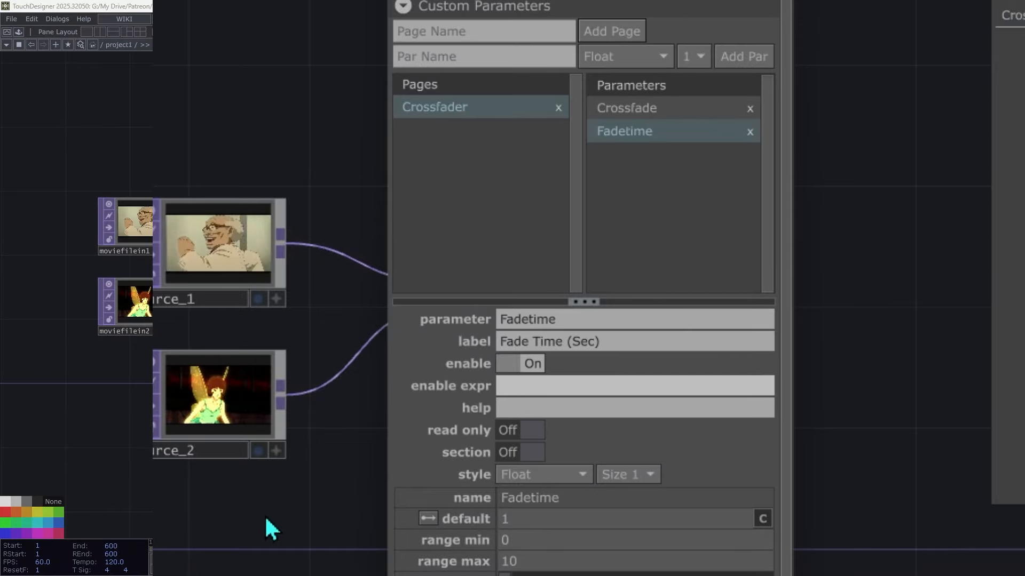
Add a Pulse parameter named Fade To 1 to the Crossfader page.
left_click(615, 57)
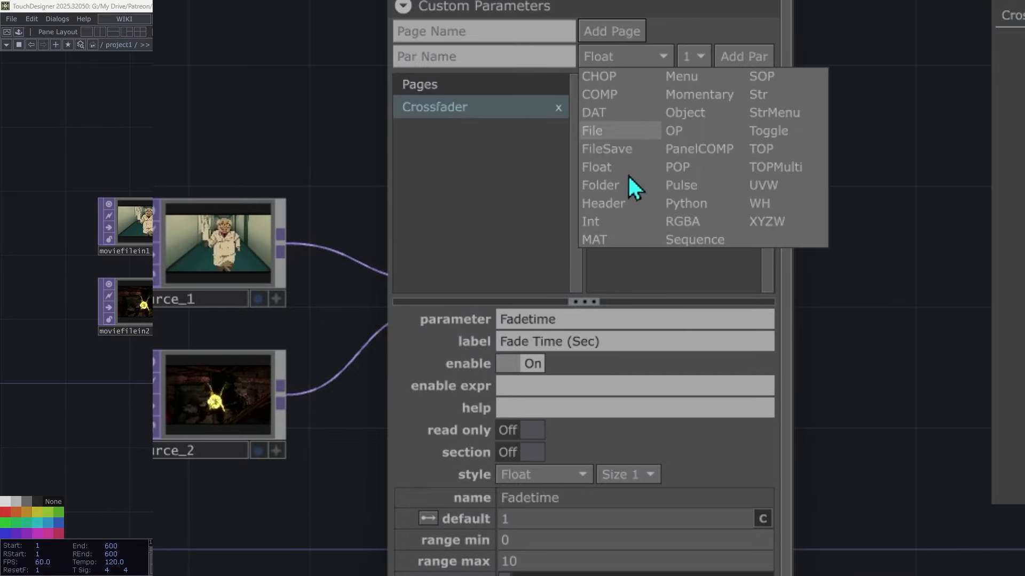
left_click(712, 188)
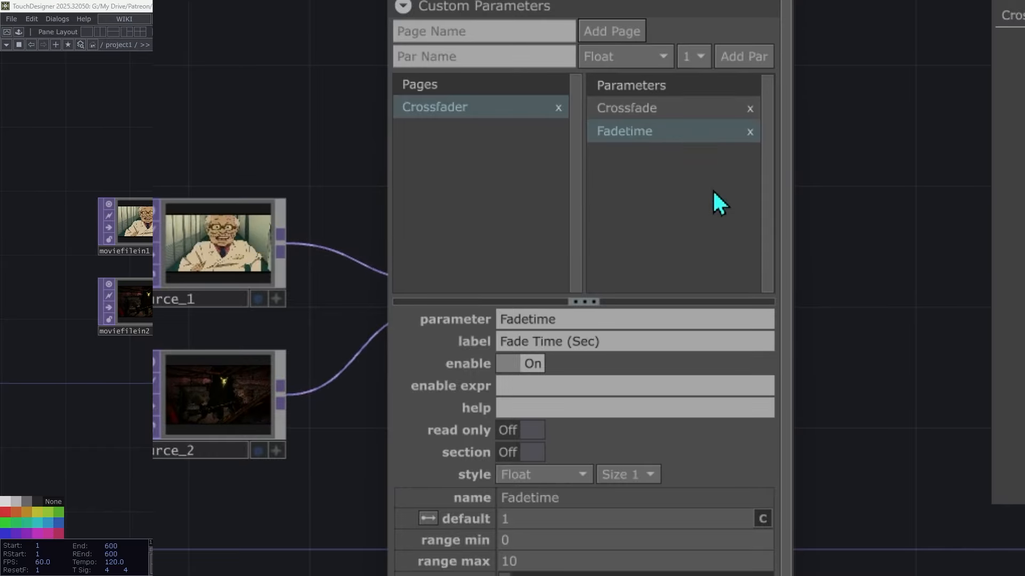
left_click(486, 56)
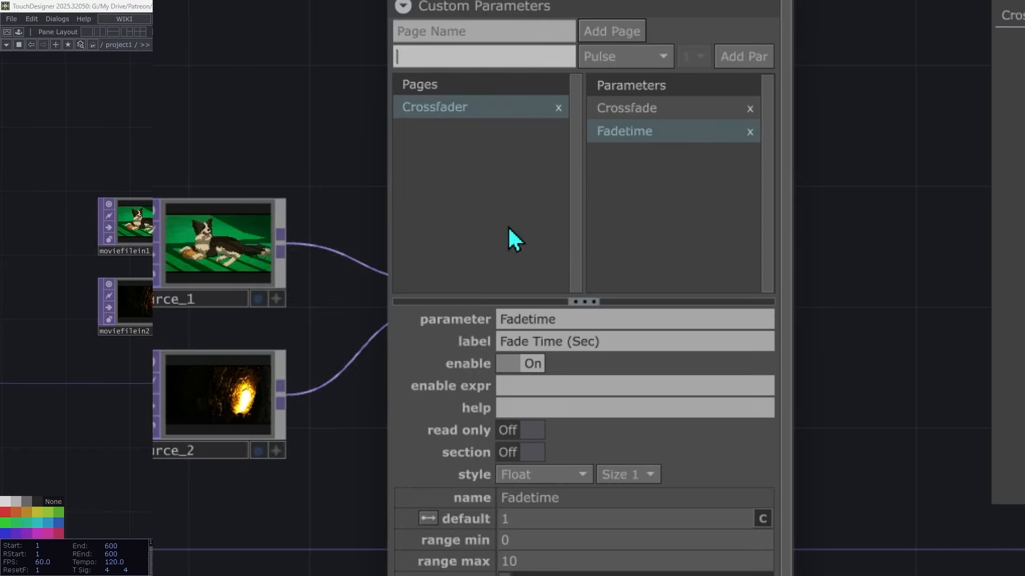
type("Fade")
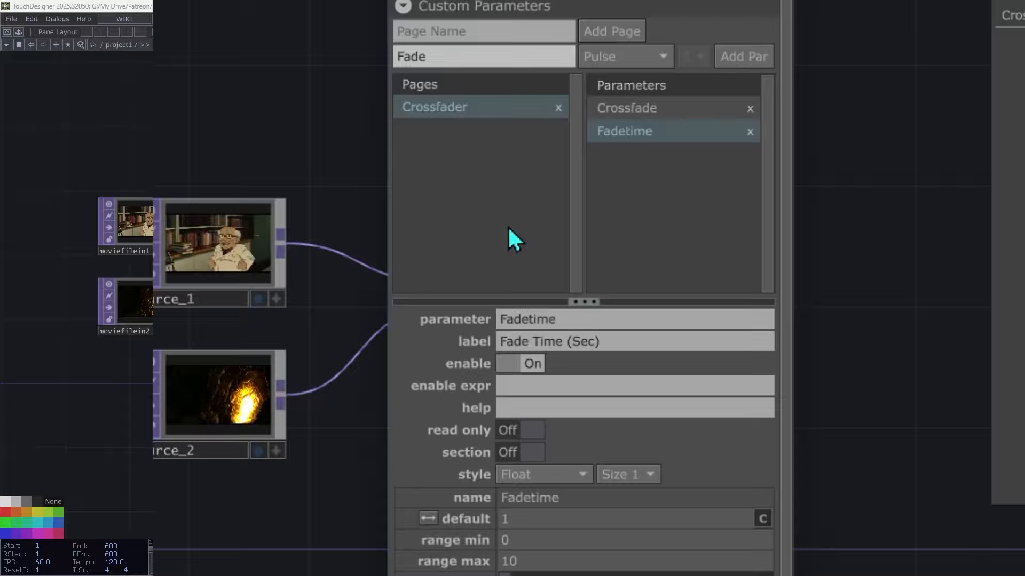
type(" To 1")
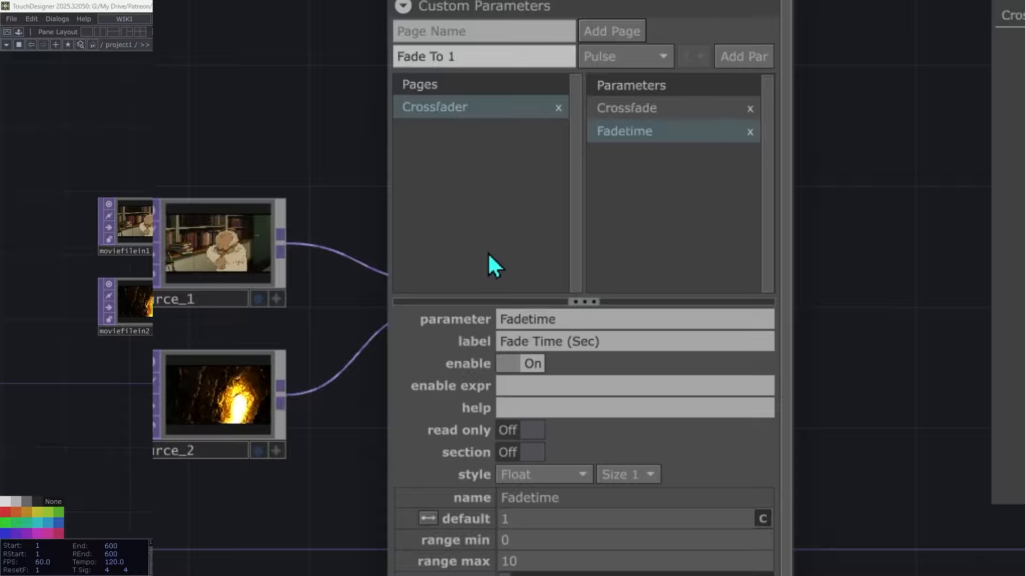
left_click(750, 56)
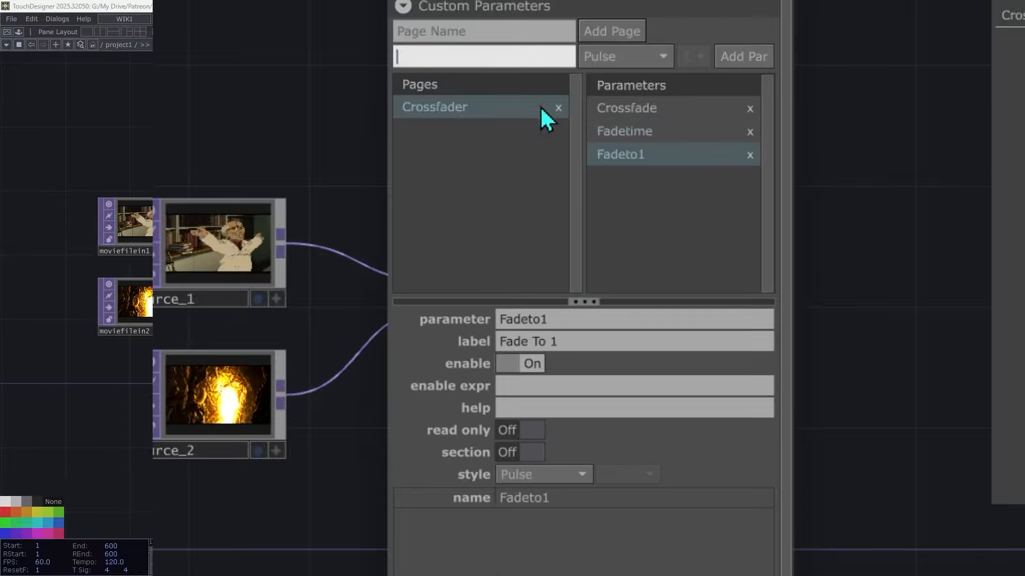
Add a Pulse parameter named Fade To Mix after the Fade To 1 parameter.
type("Fa")
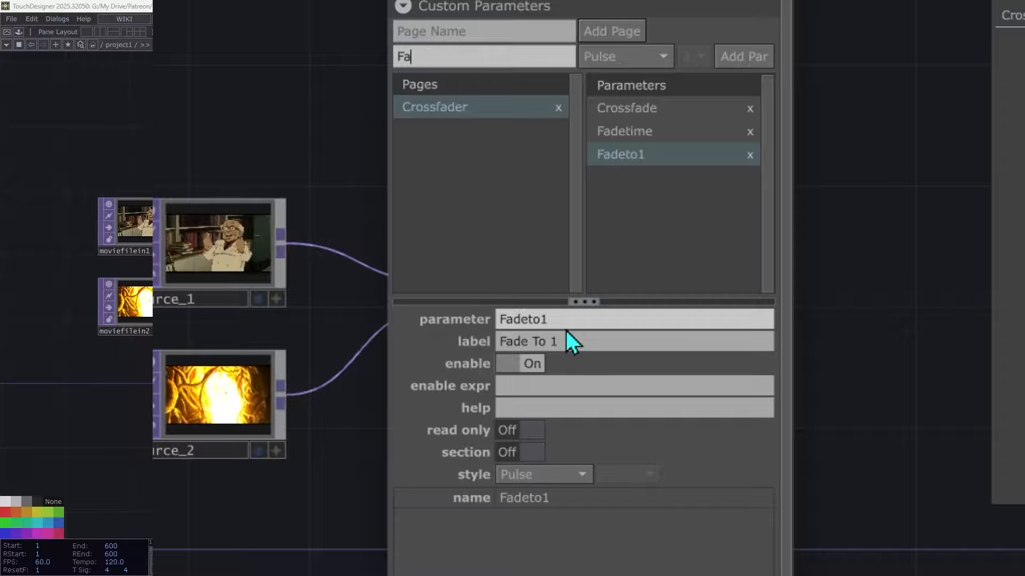
type("de To M")
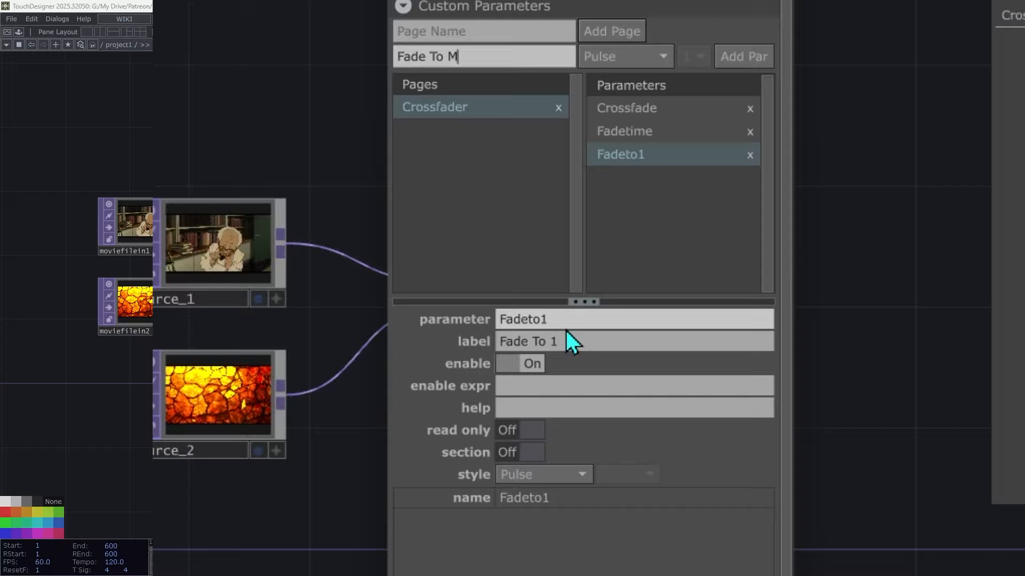
type("ix")
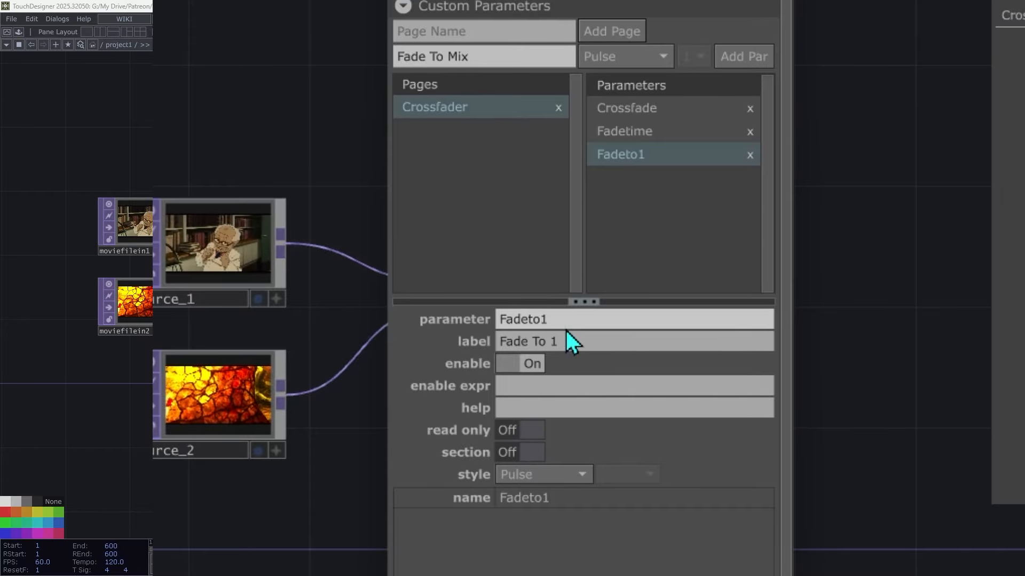
left_click(726, 56)
Add a Pulse parameter named Fade To 2 after the Fade To Mix parameter.
left_click(436, 61)
type("Fad")
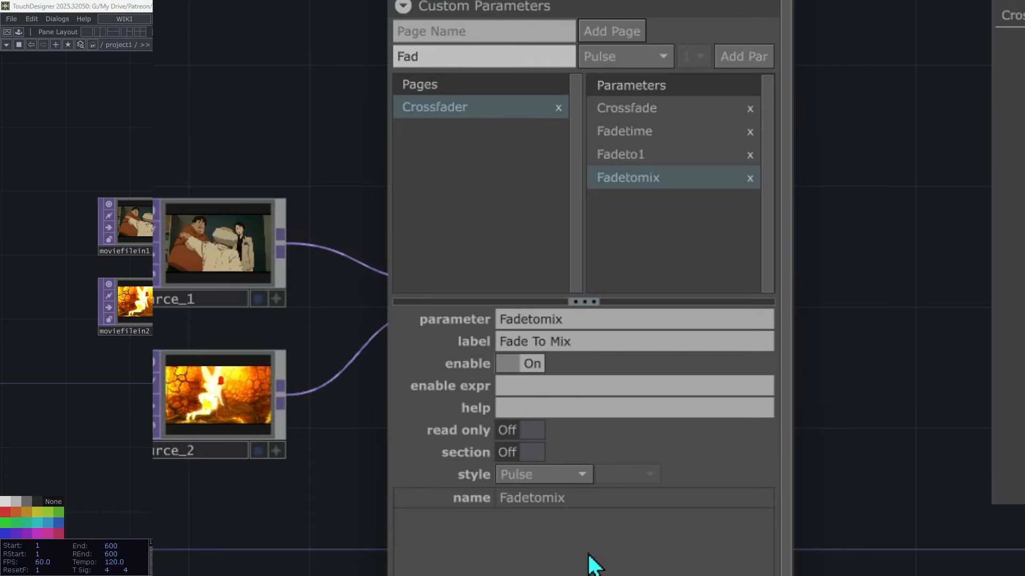
type("e To 2")
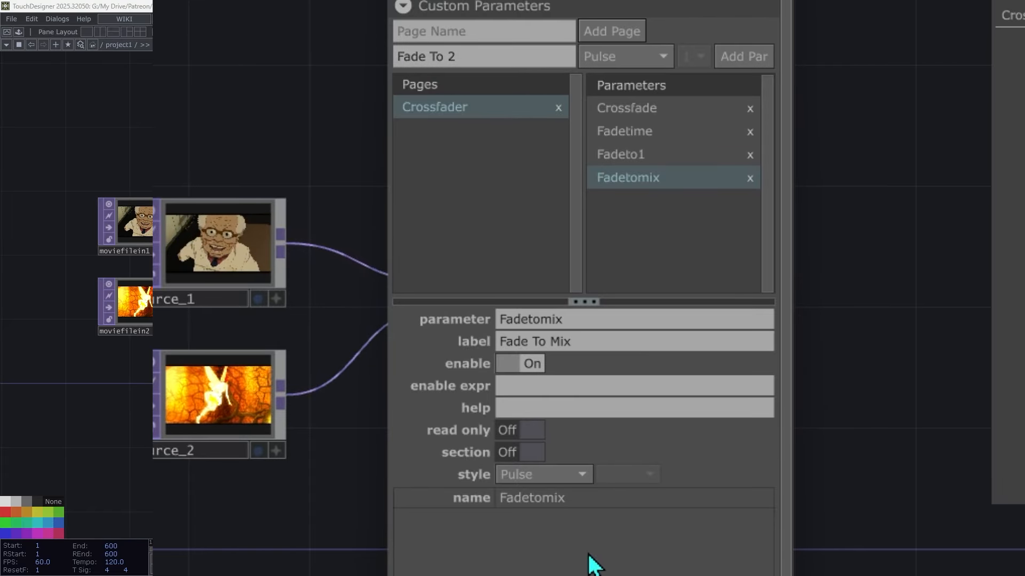
left_click(758, 59)
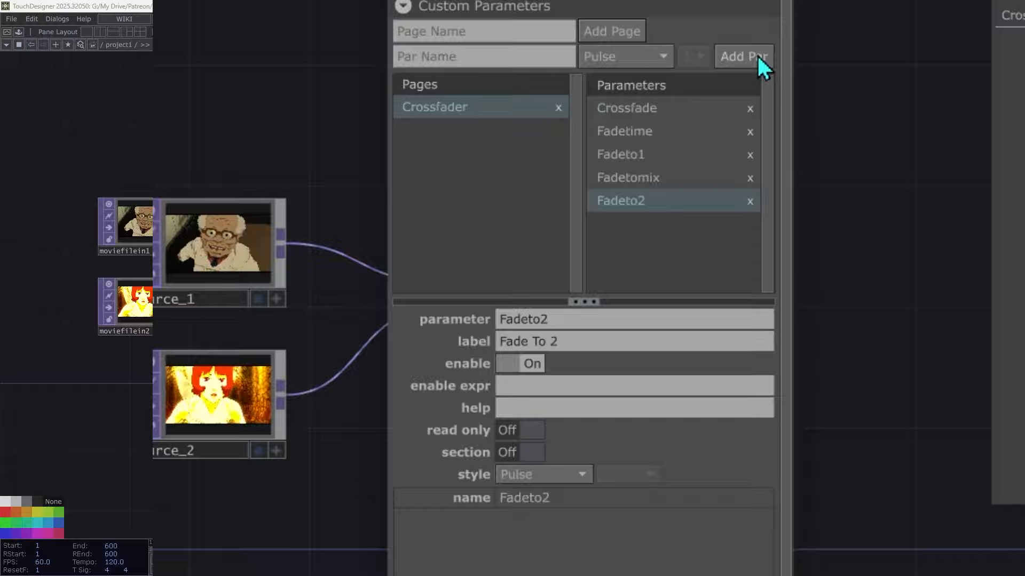
Add a Pulse parameter named Jump To 1 to the Crossfader page.
left_click(486, 60)
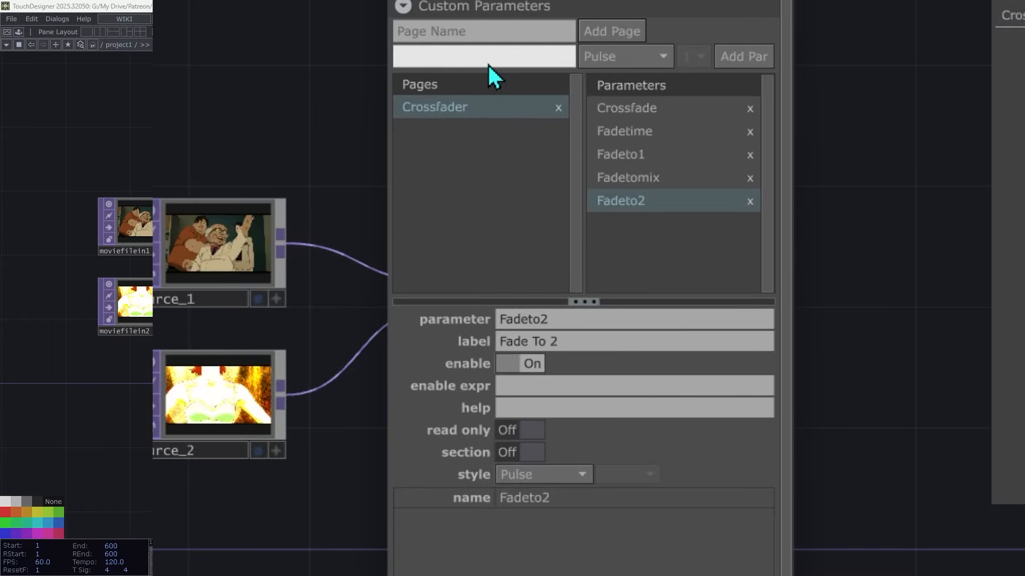
type("Jump ")
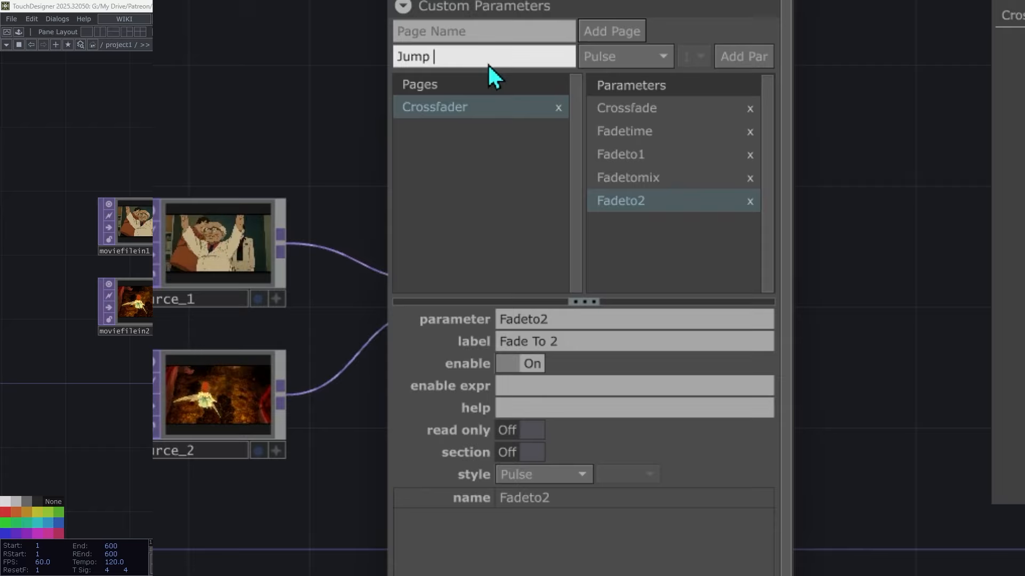
type("To 1")
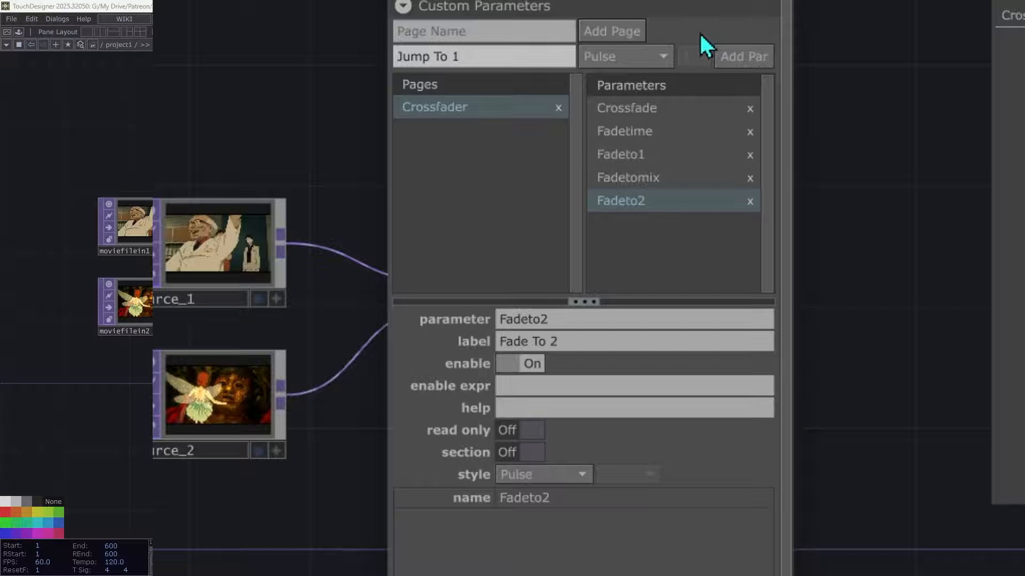
left_click(746, 48)
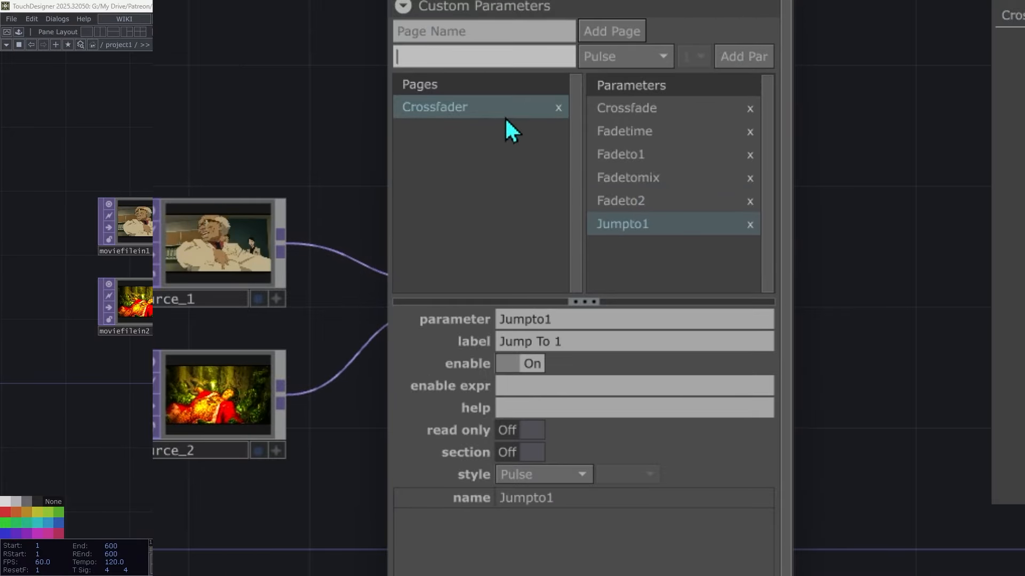
Add two more Pulse parameters named Jump To Mix and Jump To 2 after the Jump To 1 parameter.
type("Jump To Mix")
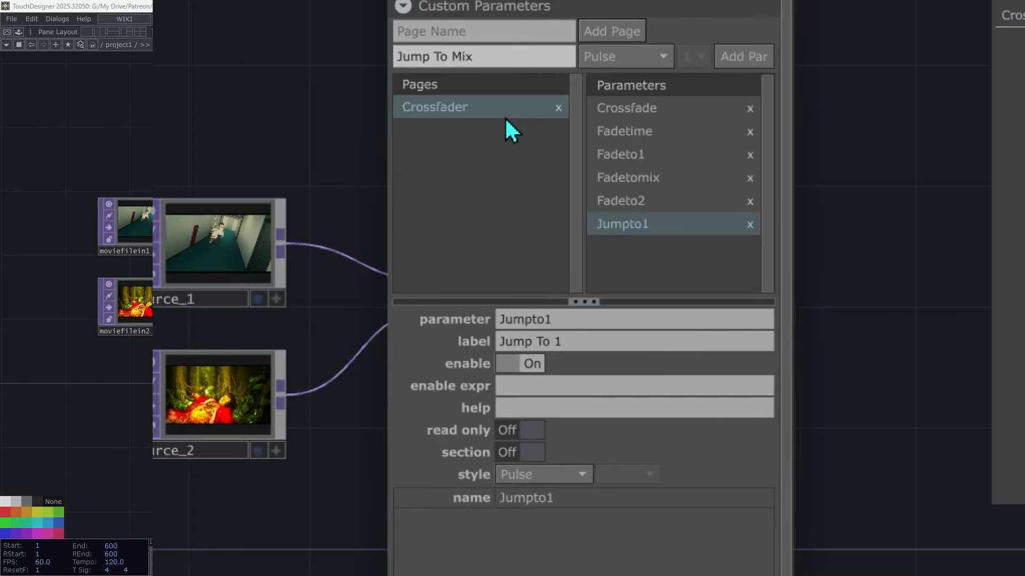
left_click(755, 59)
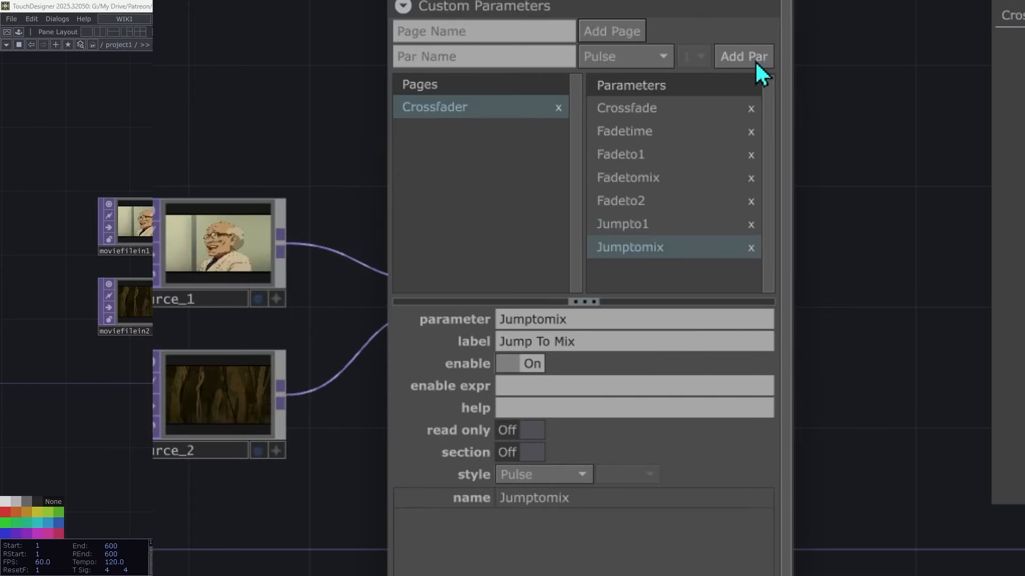
left_click(540, 64)
type("J")
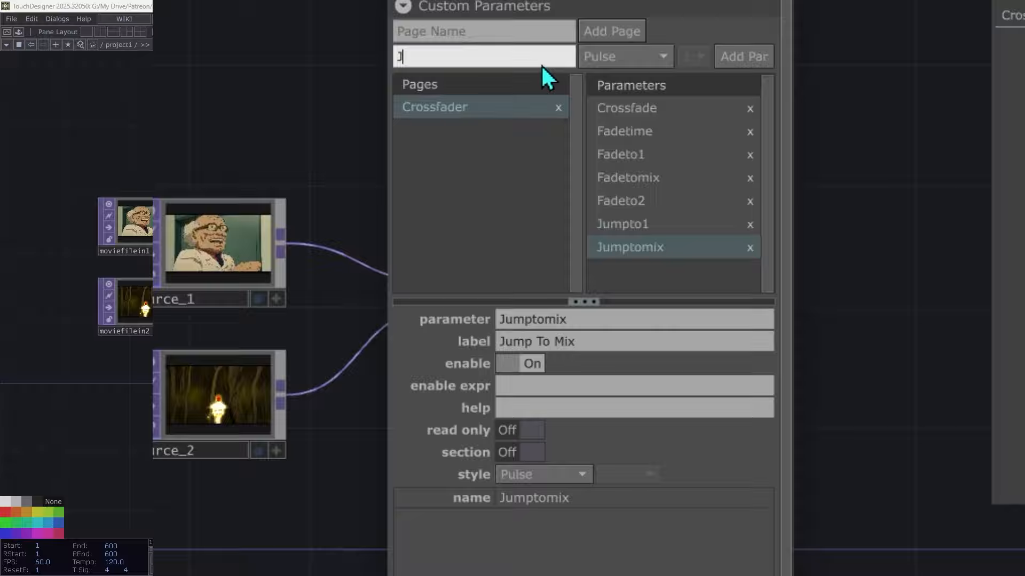
type("ump To 2")
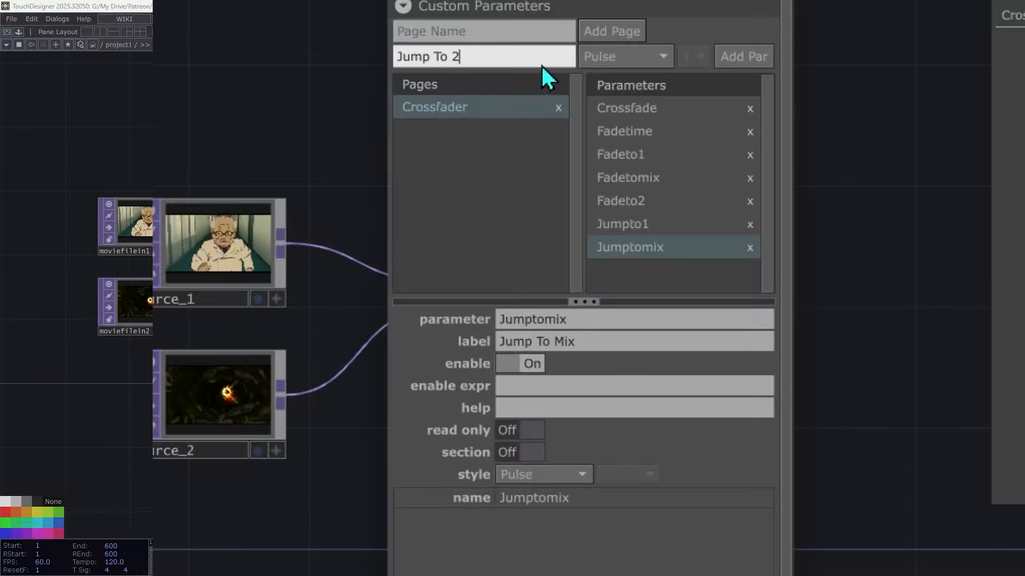
left_click(758, 60)
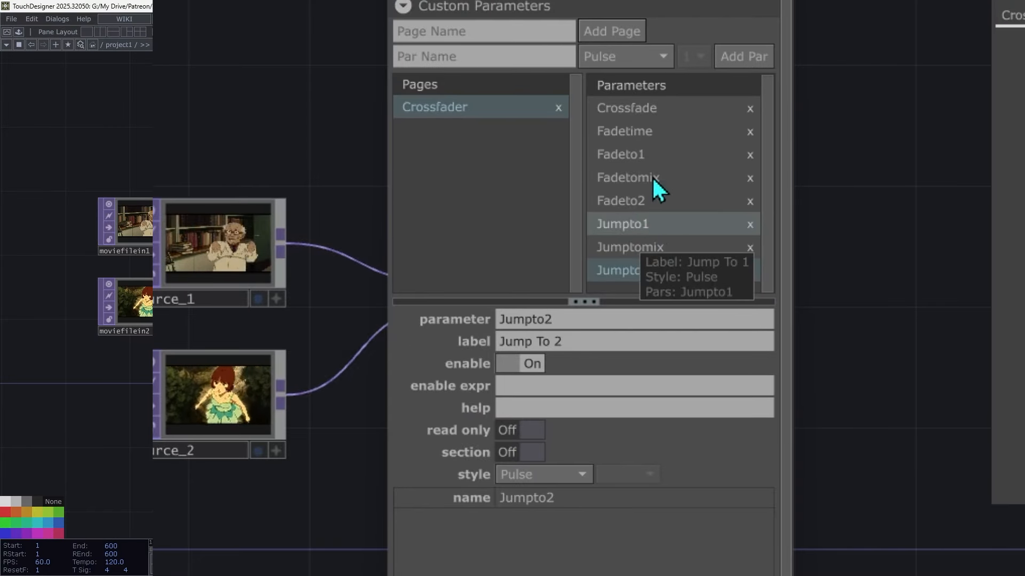
Turn on the section divider for both the Fadeto1 and Jumpto1 parameters, and close the Component Editor.
left_click(638, 154)
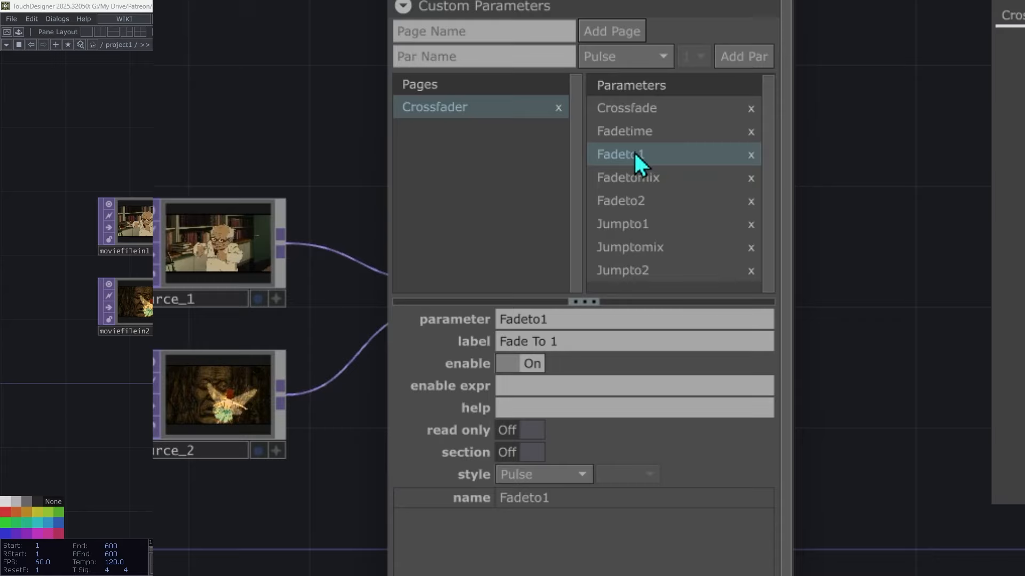
left_click(659, 223, "ctrl")
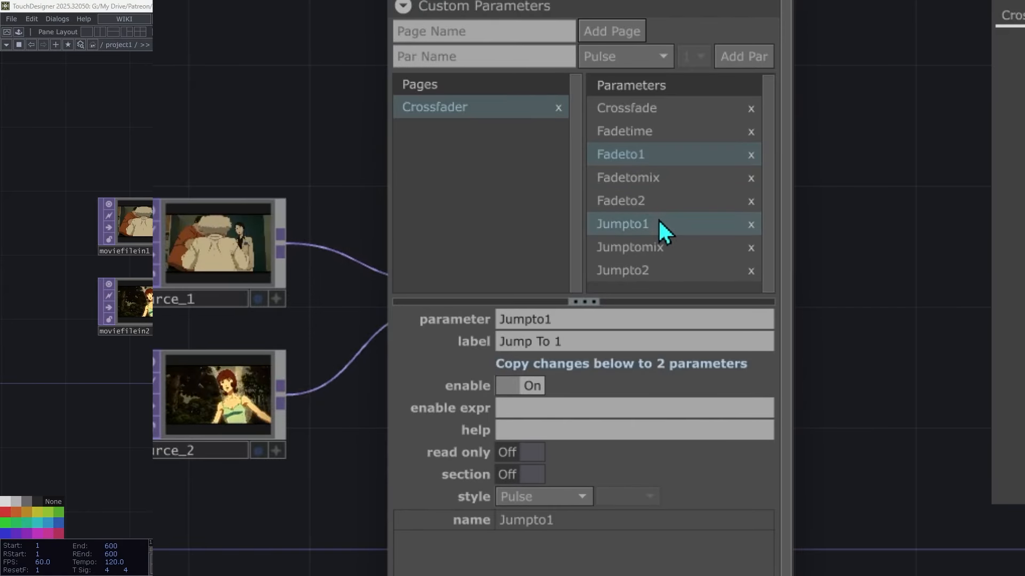
left_click(536, 474)
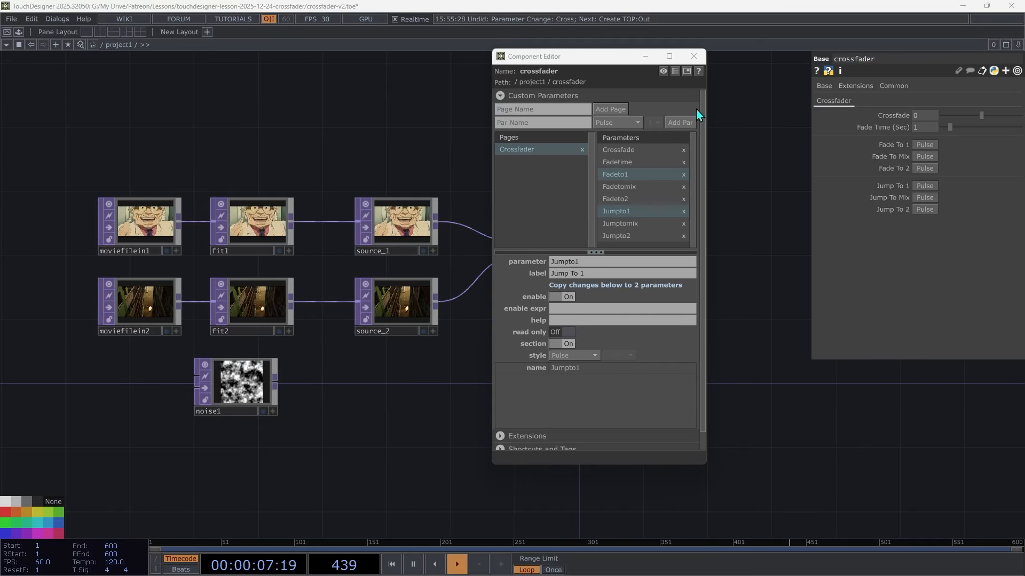
left_click(694, 57)
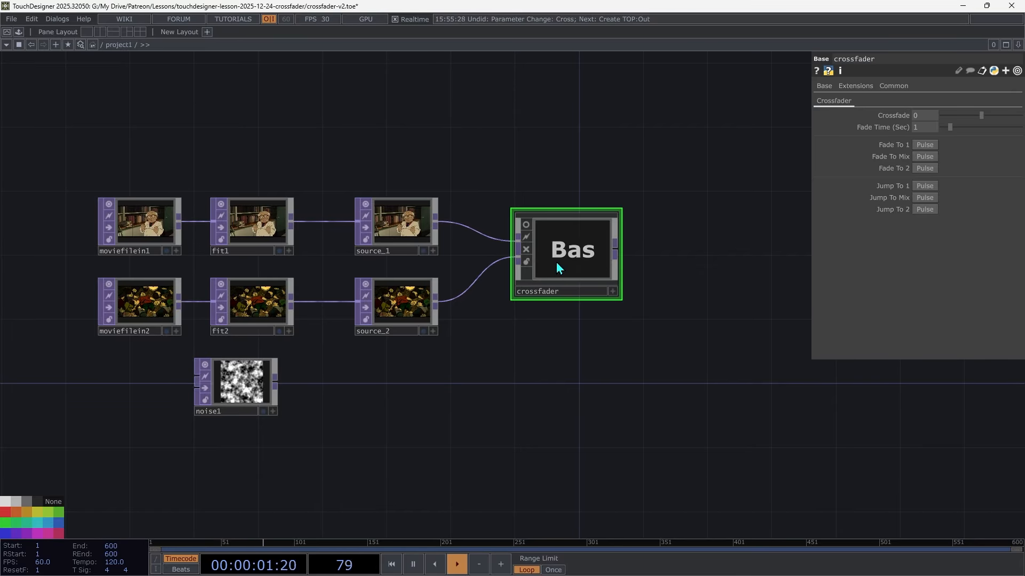
Inside the crossfader component, delete the cross1 operator and place a Switch TOP above the gap it leaves.
key("i")
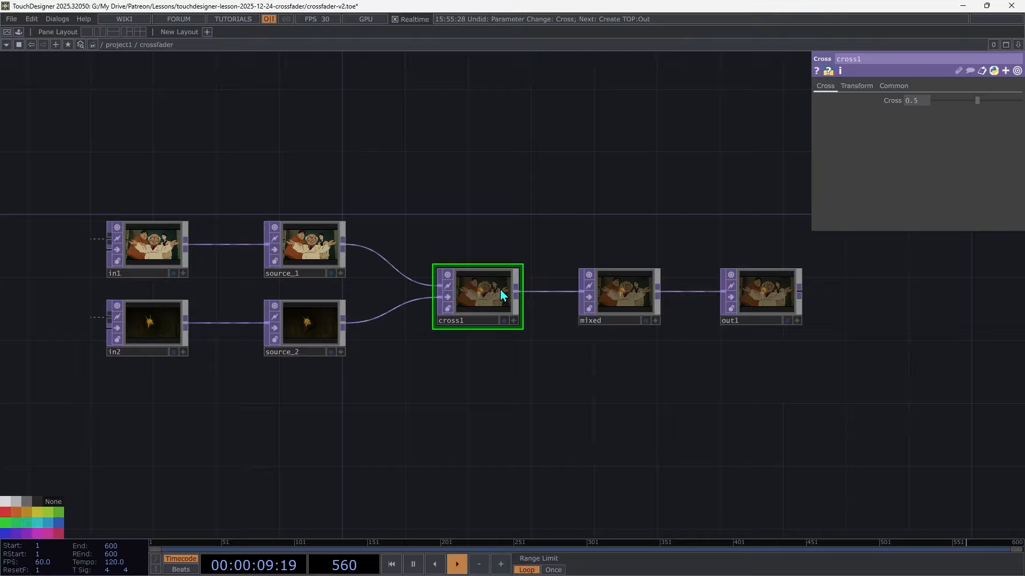
key("Delete")
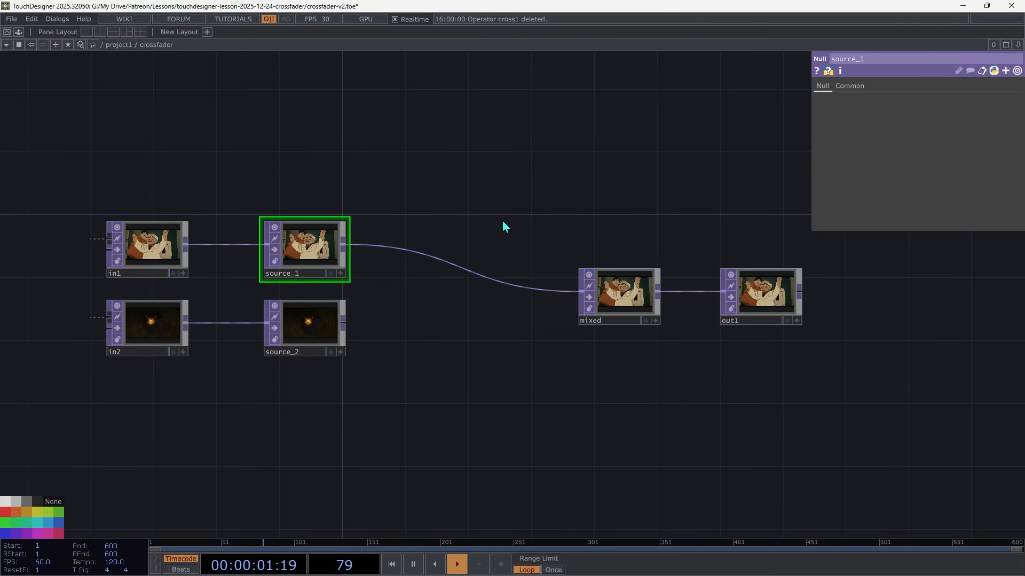
key("Tab")
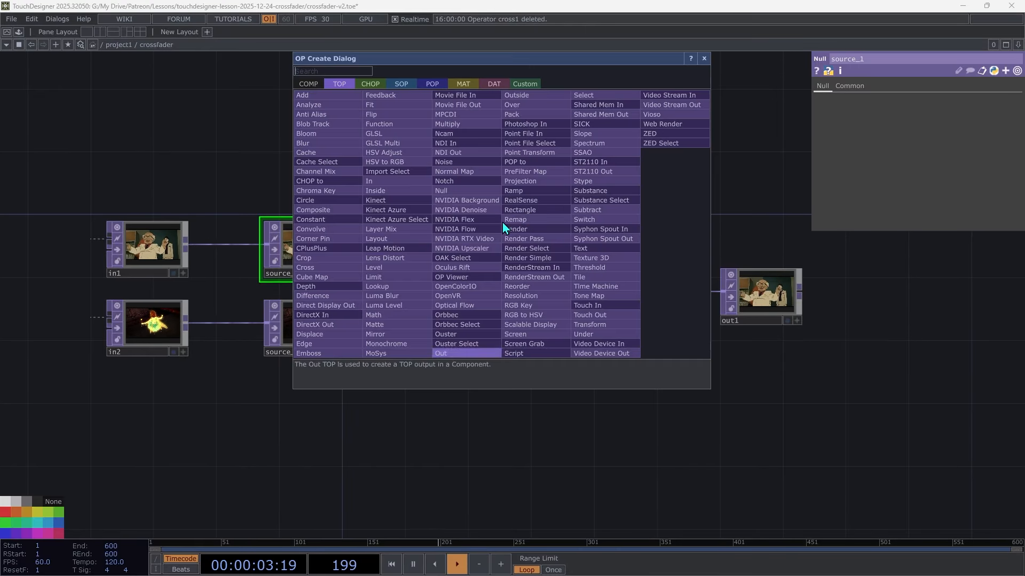
type("sw")
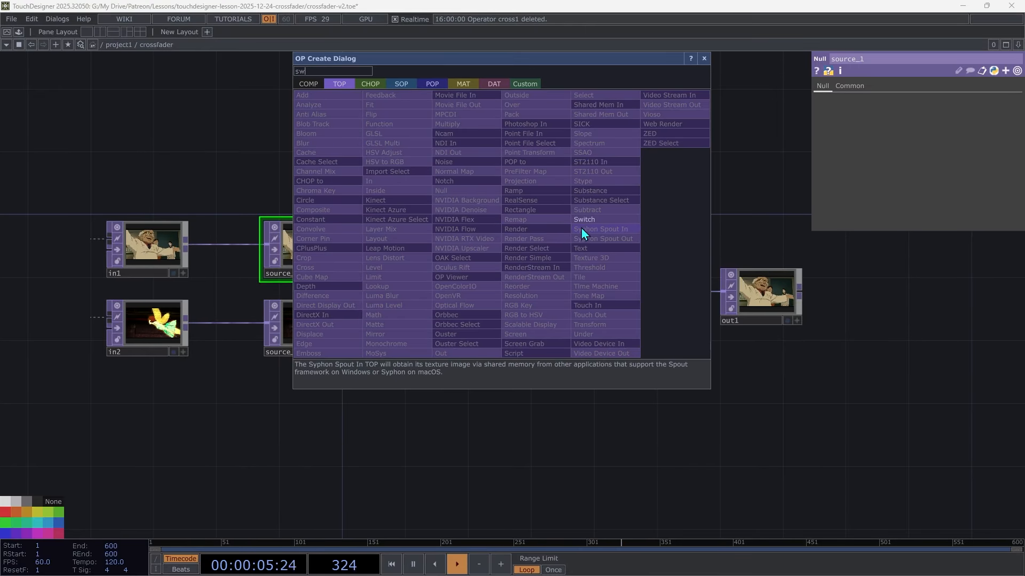
left_click(586, 221)
left_click(512, 231)
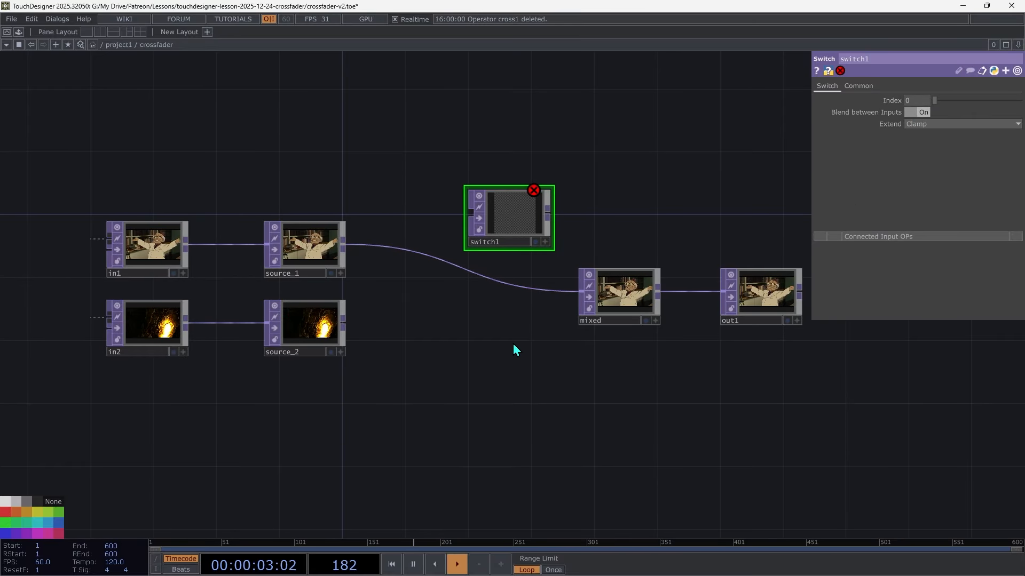
Add a Composite TOP below the Switch TOP, between the source nulls and the mixed null.
key("Tab")
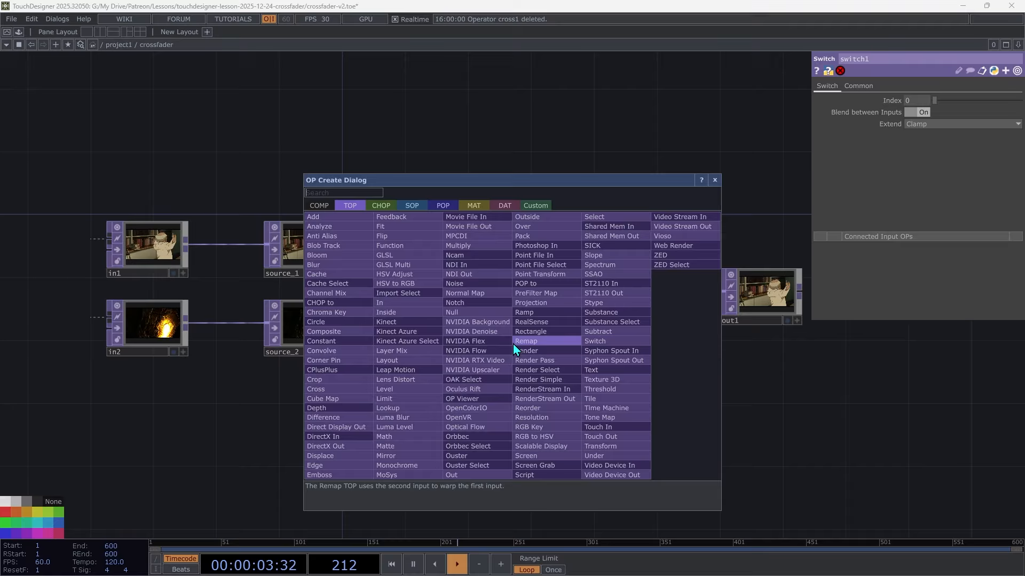
type("COMPO")
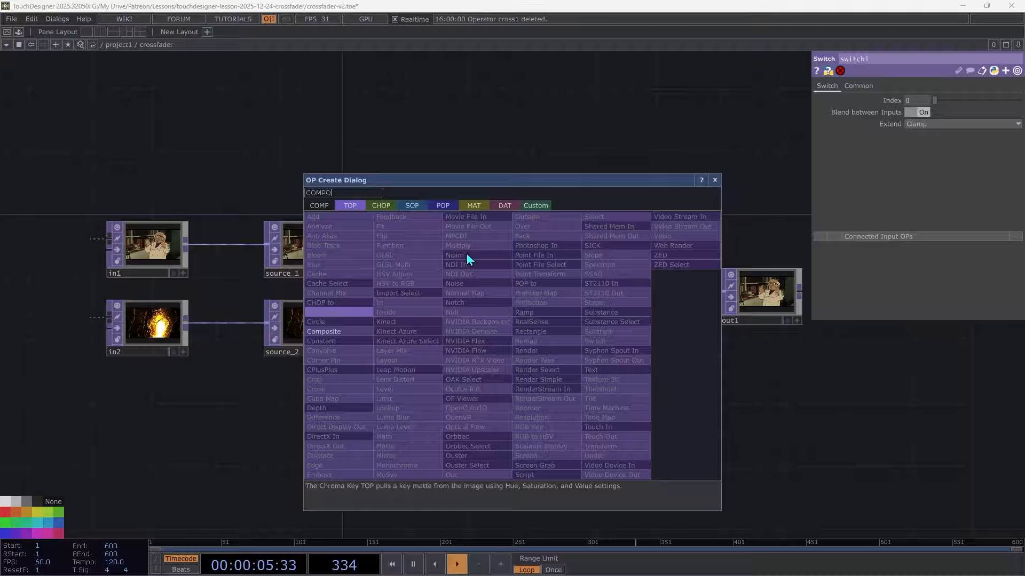
left_click(335, 333)
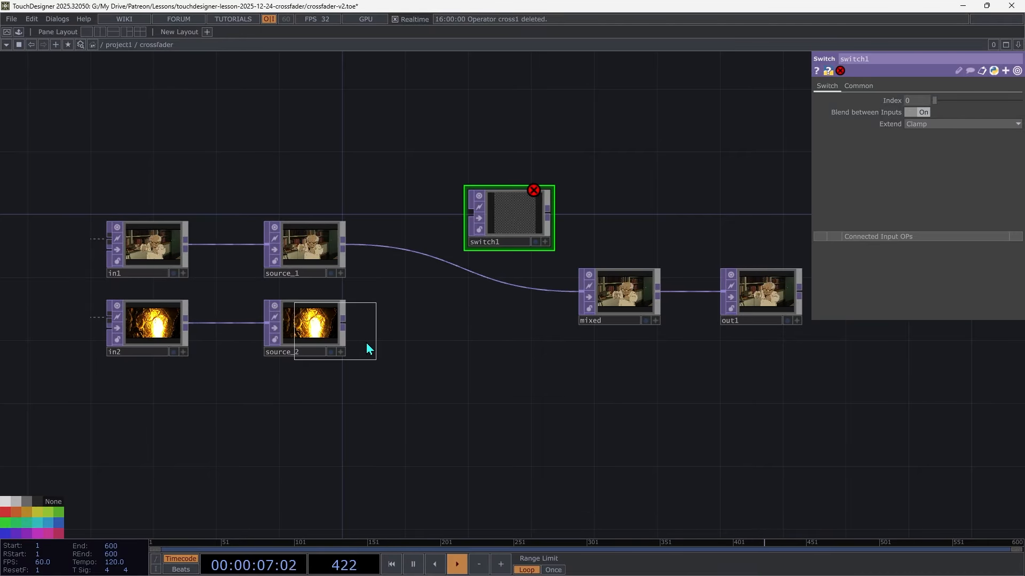
left_click(462, 314)
Connect source_1 and source_2 together into the inputs of comp1.
right_click_drag(364, 229, 330, 324)
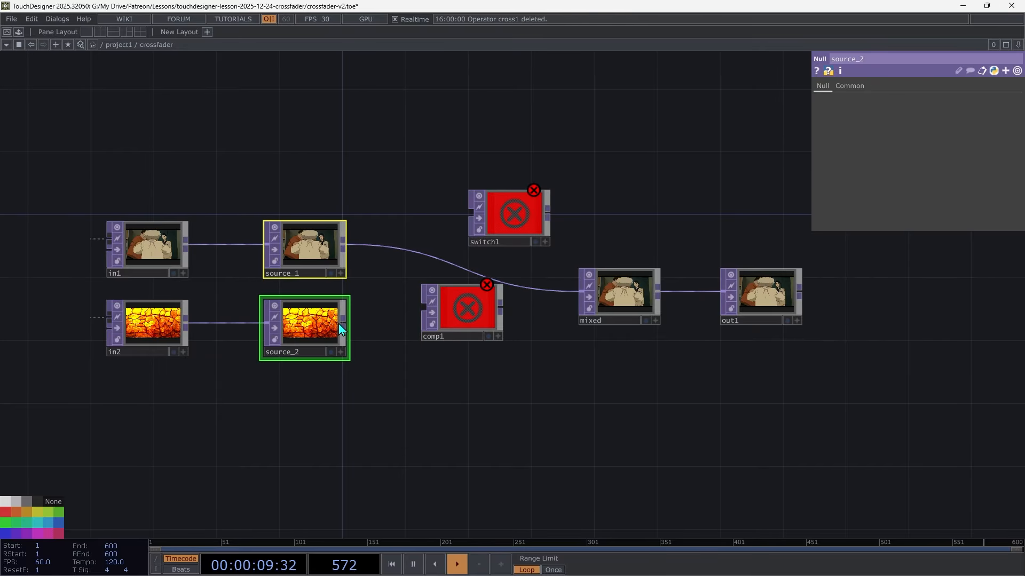
left_click_drag(339, 324, 432, 323)
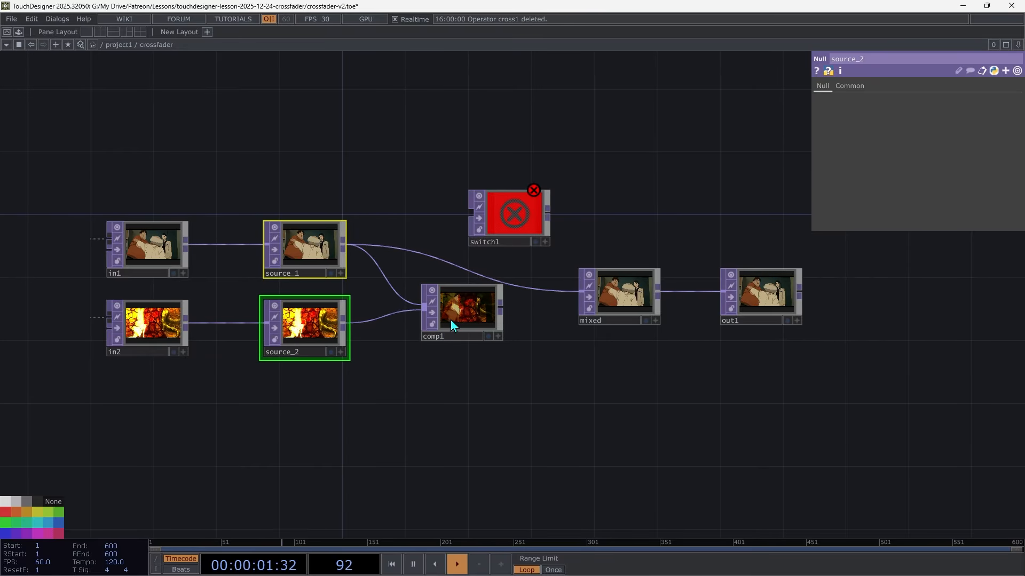
left_click(453, 327)
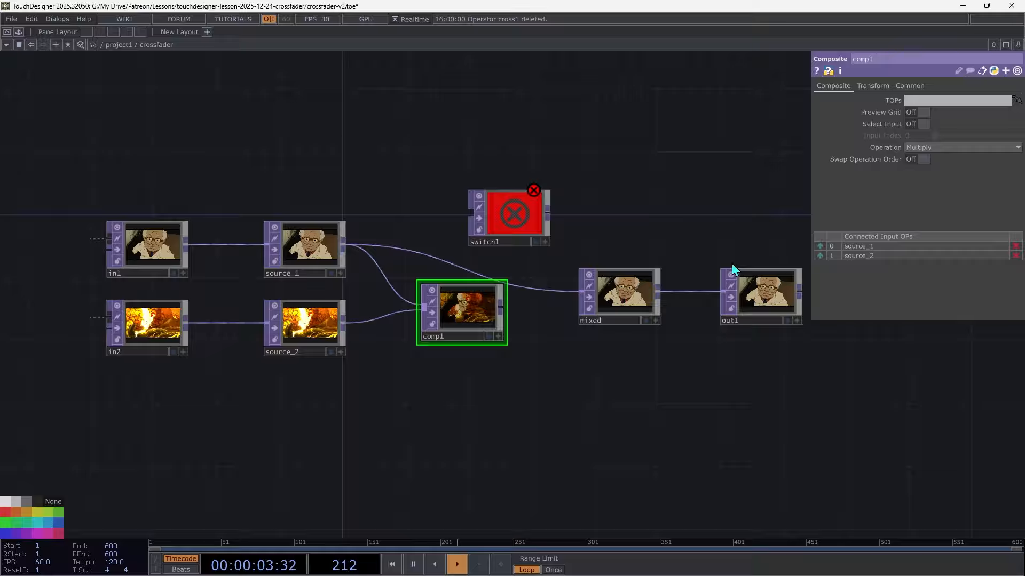
Move the mixed null closer to out1 and wire source_1, comp1 and source_2 into switch1 in that order.
left_click_drag(620, 290, 667, 289)
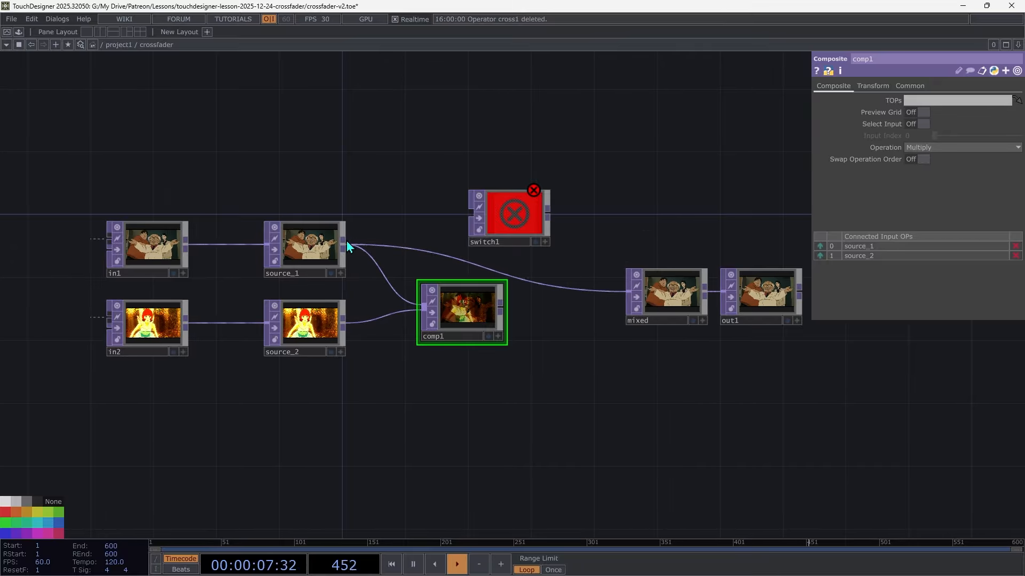
left_click_drag(345, 243, 479, 213)
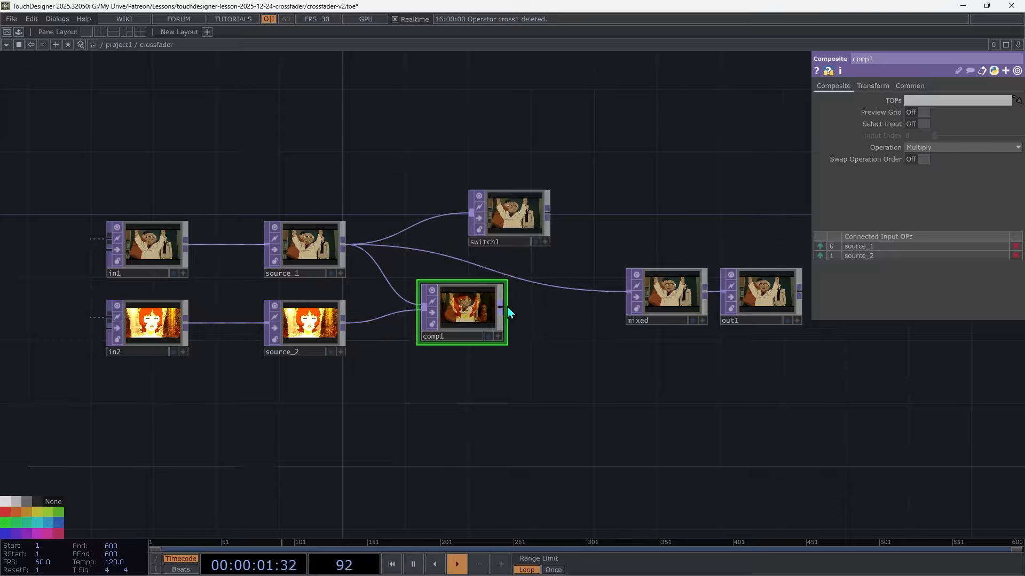
left_click_drag(505, 307, 484, 223)
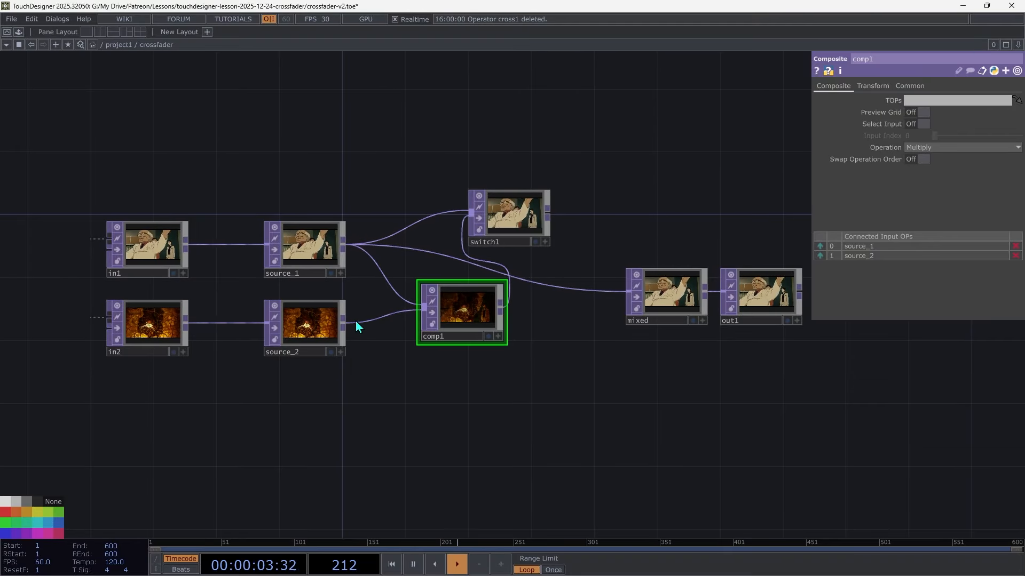
left_click_drag(343, 319, 471, 218)
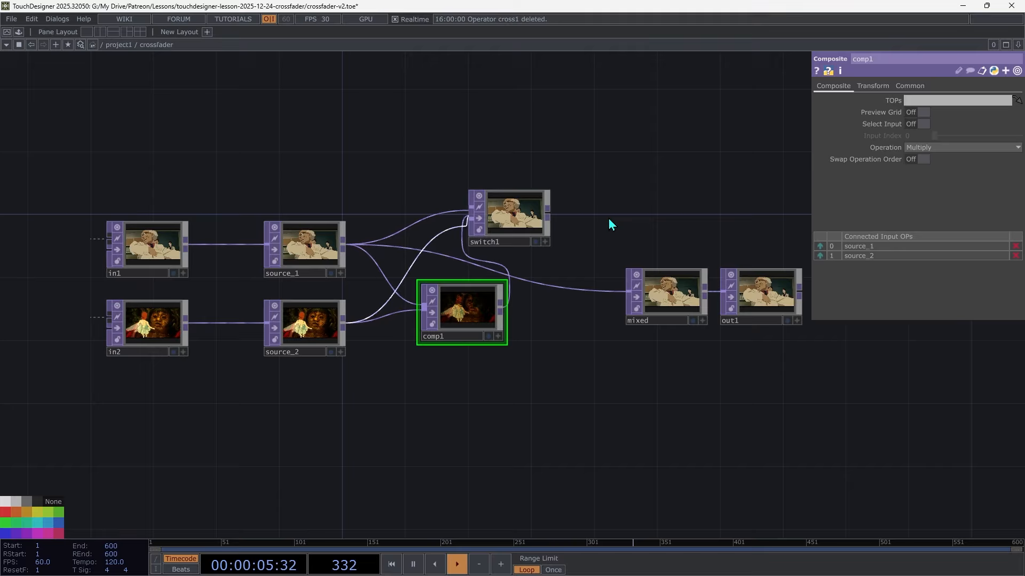
Insert switch1 before the mixed null and line up comp1 between the source nulls and switch1.
left_click_drag(629, 291, 543, 304)
left_click_drag(454, 318, 422, 289)
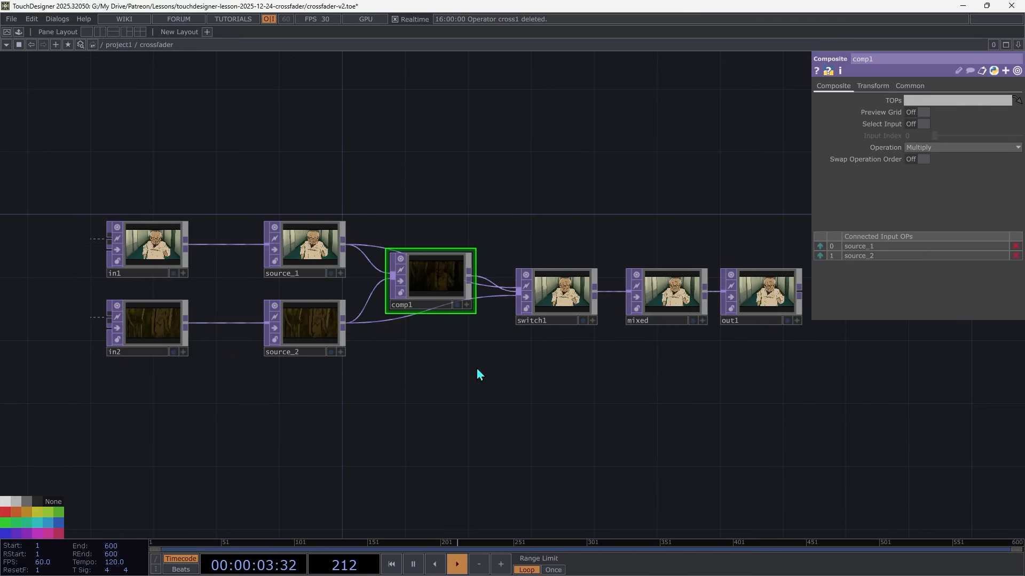
left_click(559, 315)
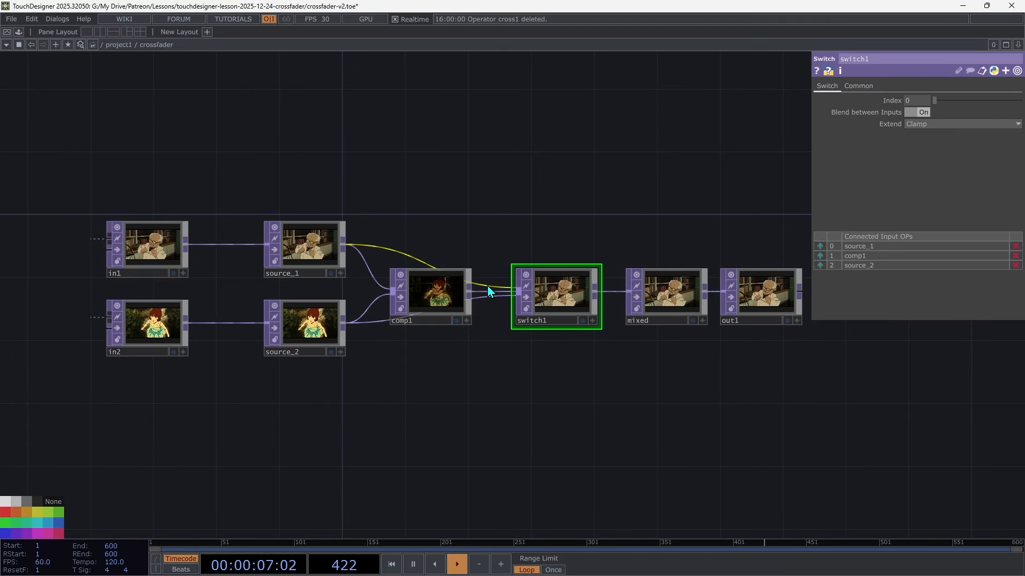
Add comp1's Operation as a custom crossfader parameter after Fadetime, set a reference expression on the source, and close the Component Editor.
left_click(460, 278)
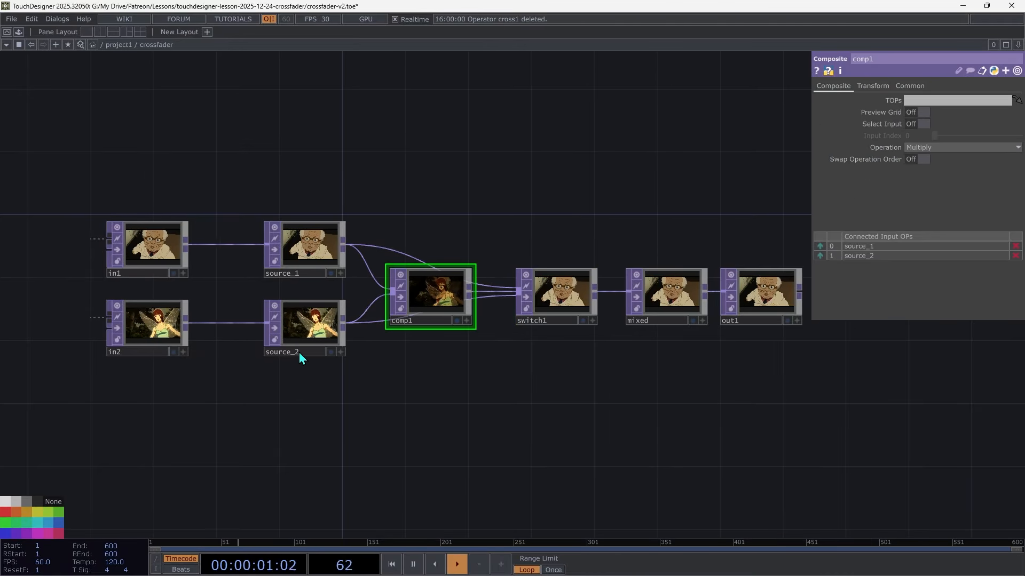
right_click(440, 199)
left_click(461, 167)
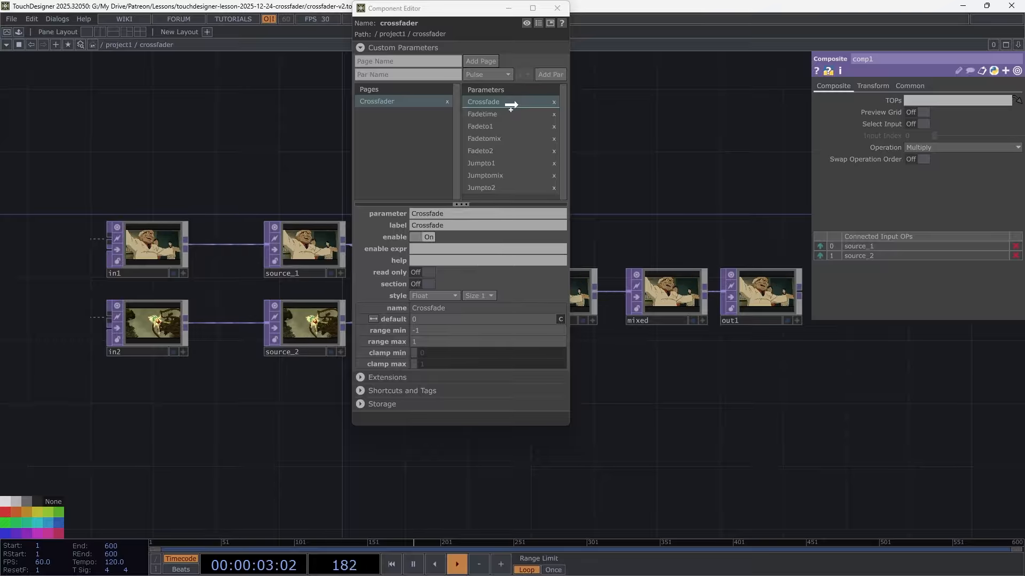
left_click_drag(514, 116, 514, 116)
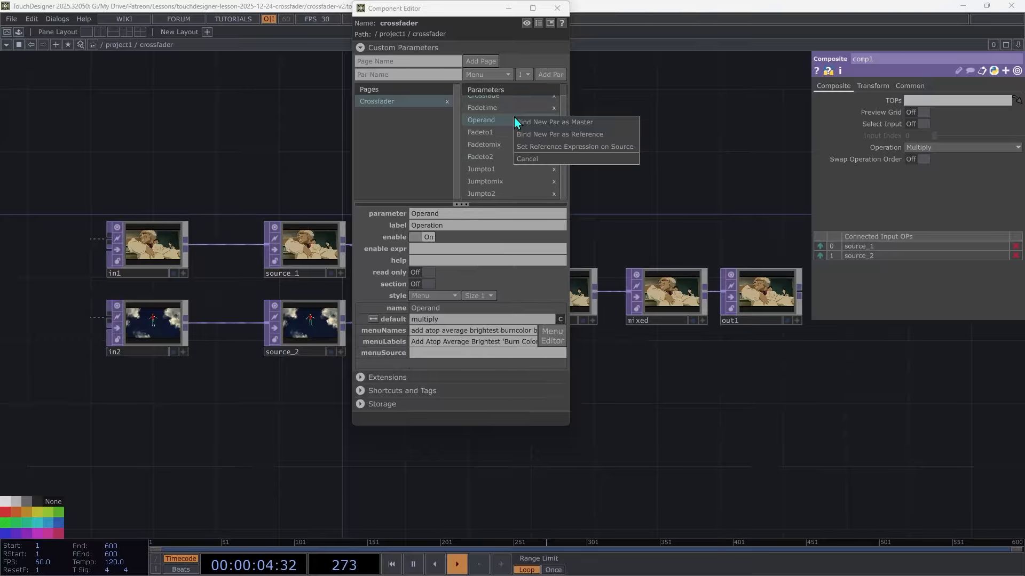
left_click(540, 149)
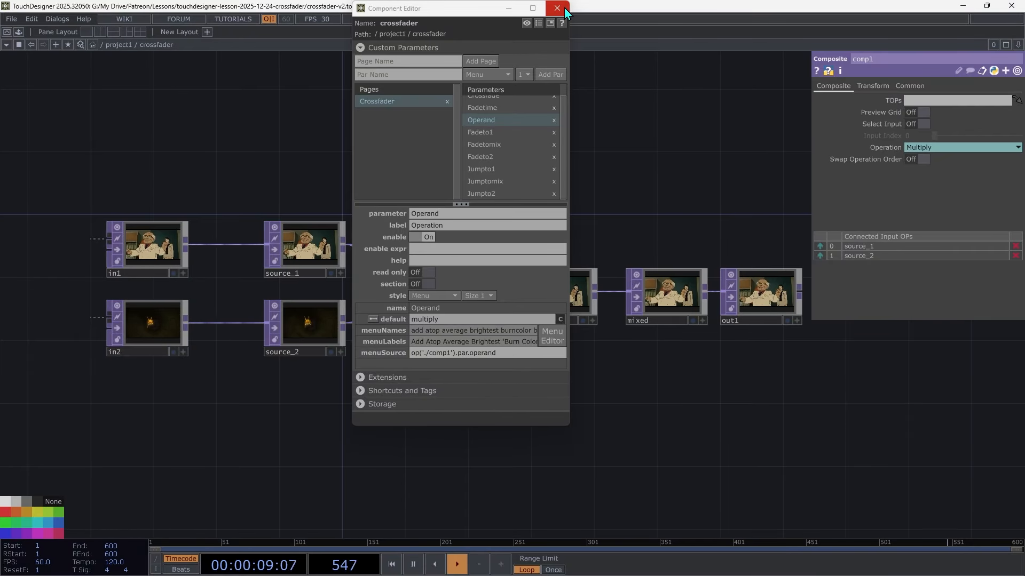
left_click(564, 9)
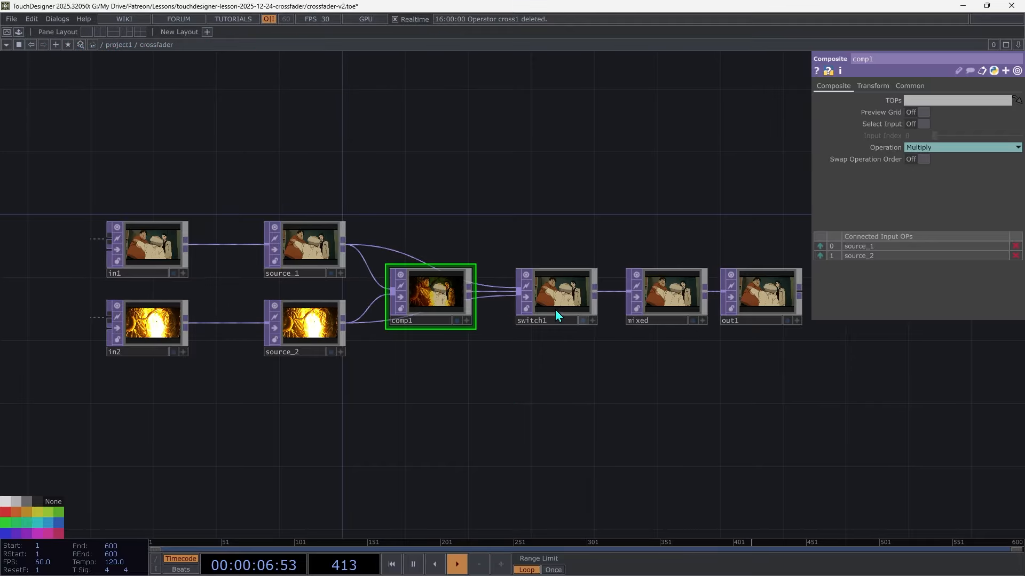
Add a Parameter CHOP below source_2 and limit its fetched parameters to Crossfade.
left_click(556, 290)
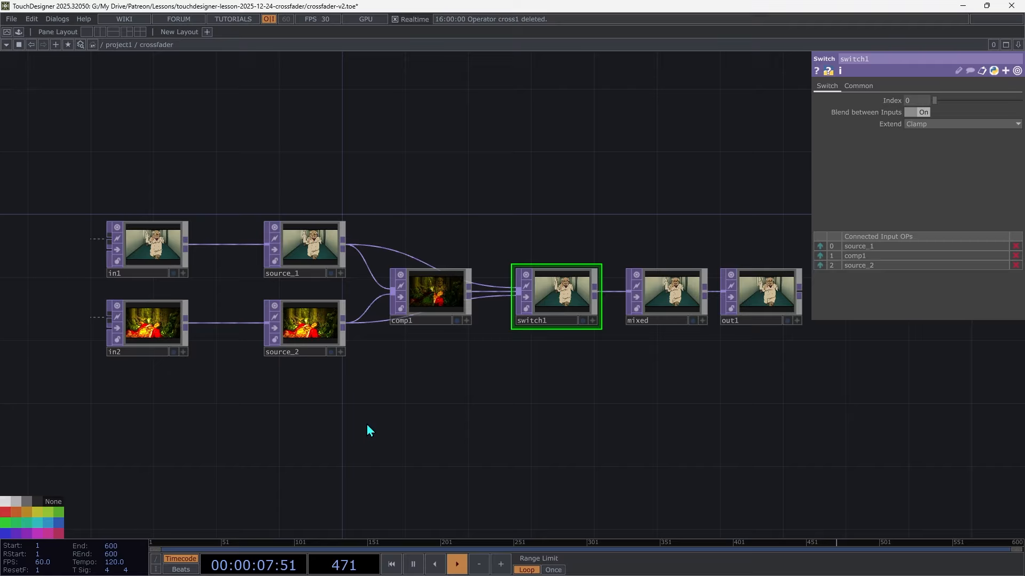
key("Tab")
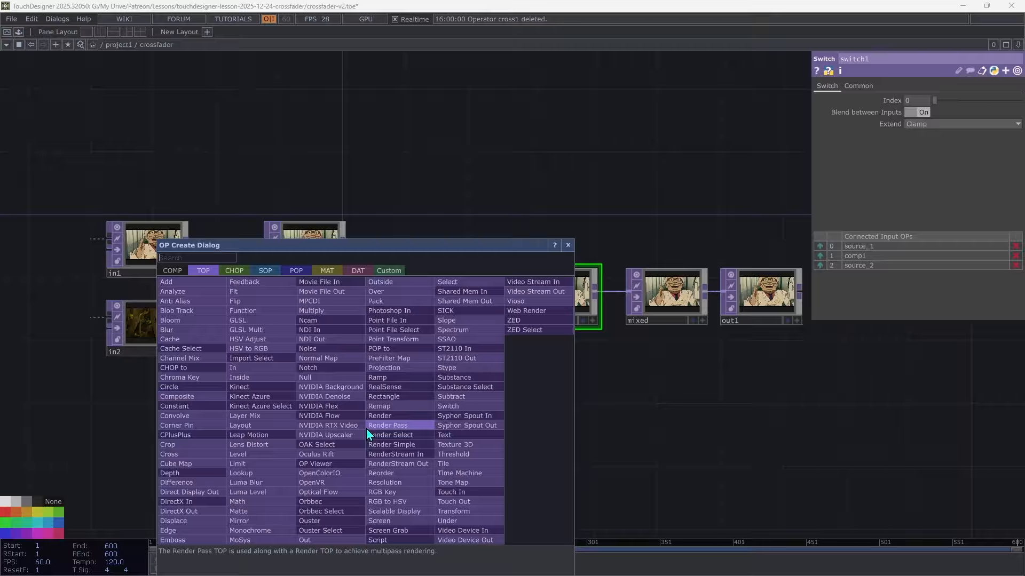
type("PARA")
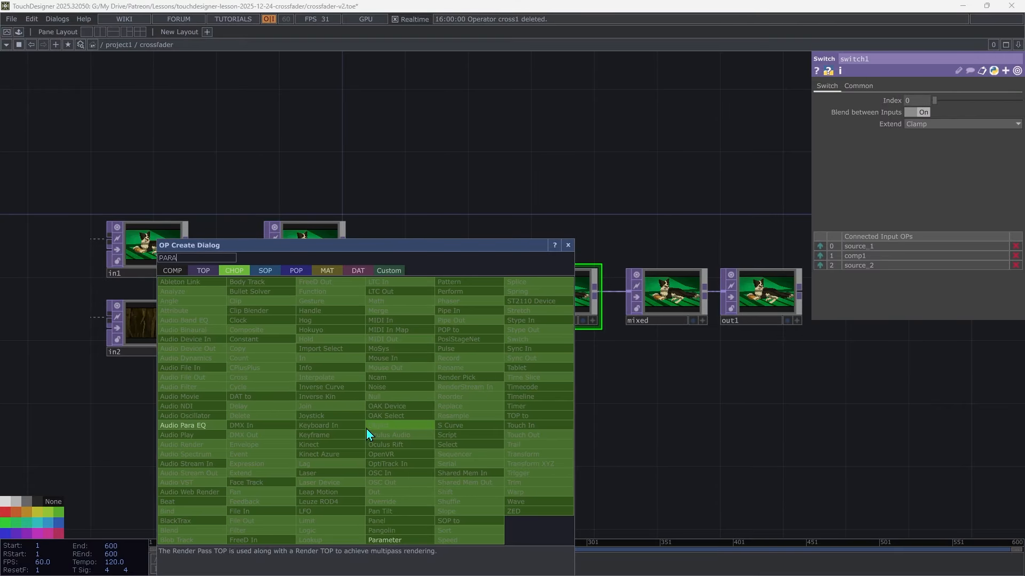
left_click(384, 540)
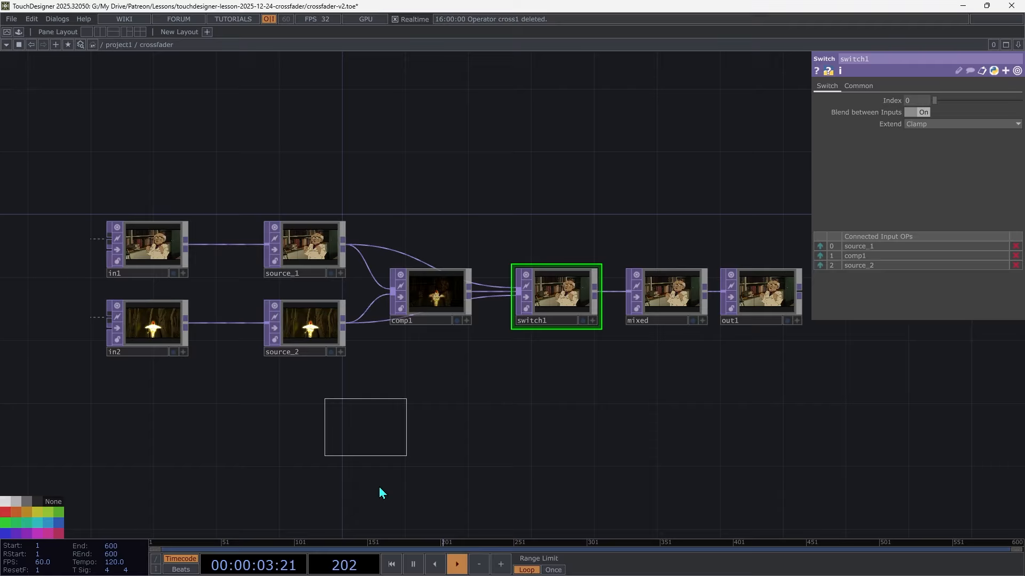
left_click(333, 383)
left_click_drag(331, 395, 331, 427)
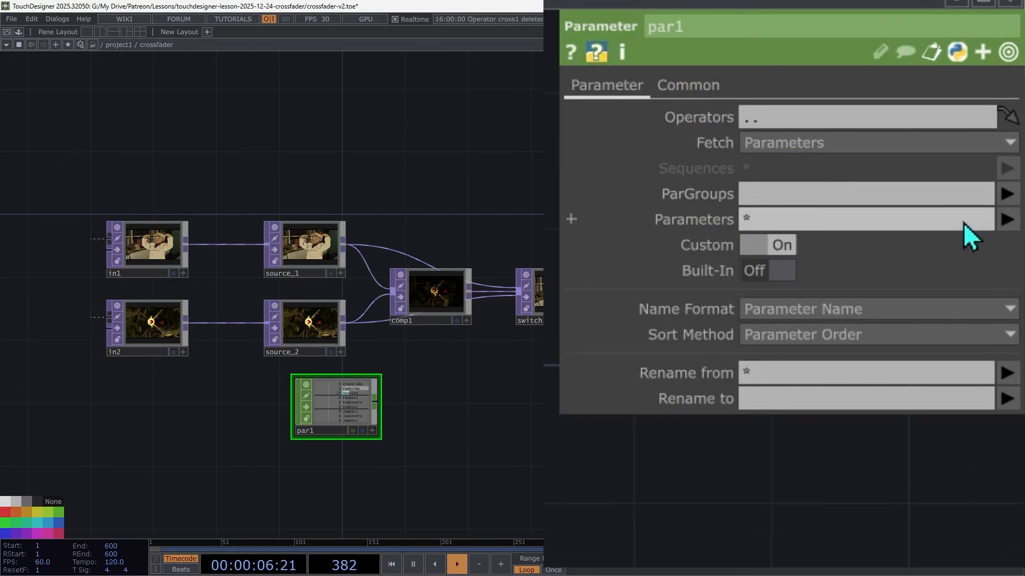
left_click(1008, 220)
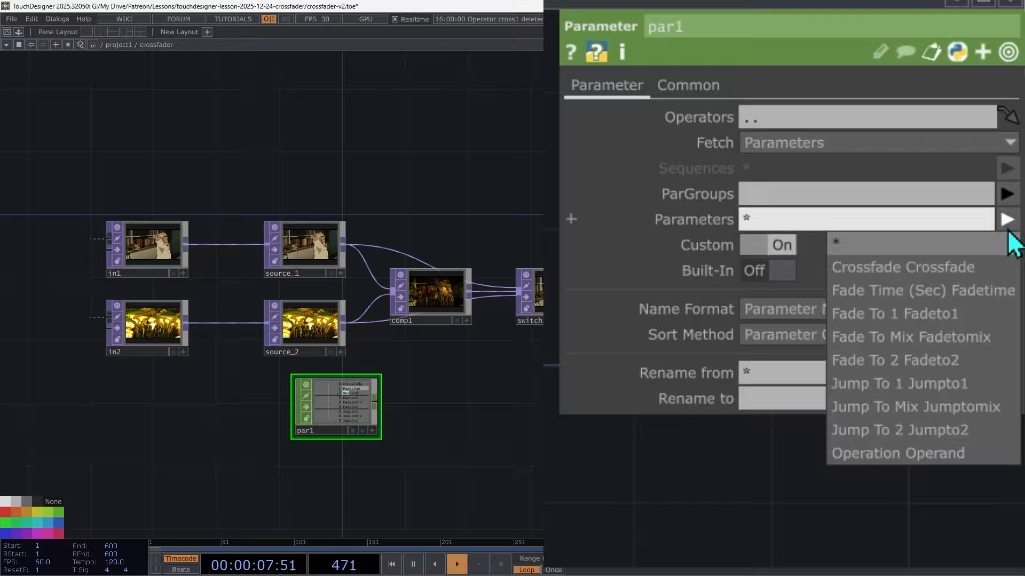
left_click(902, 261)
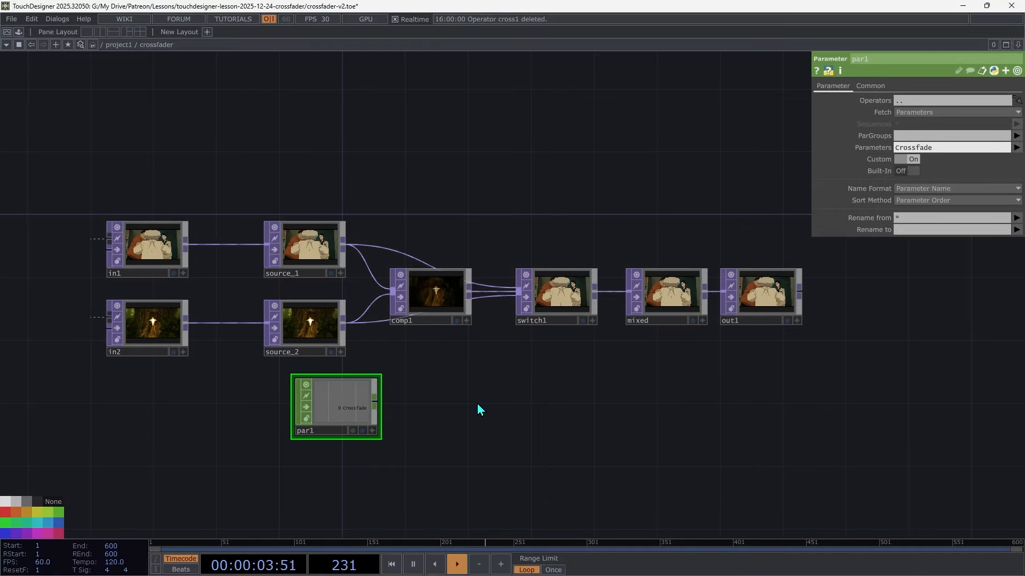
Add a Math CHOP fed by the output of par1.
left_click(375, 402)
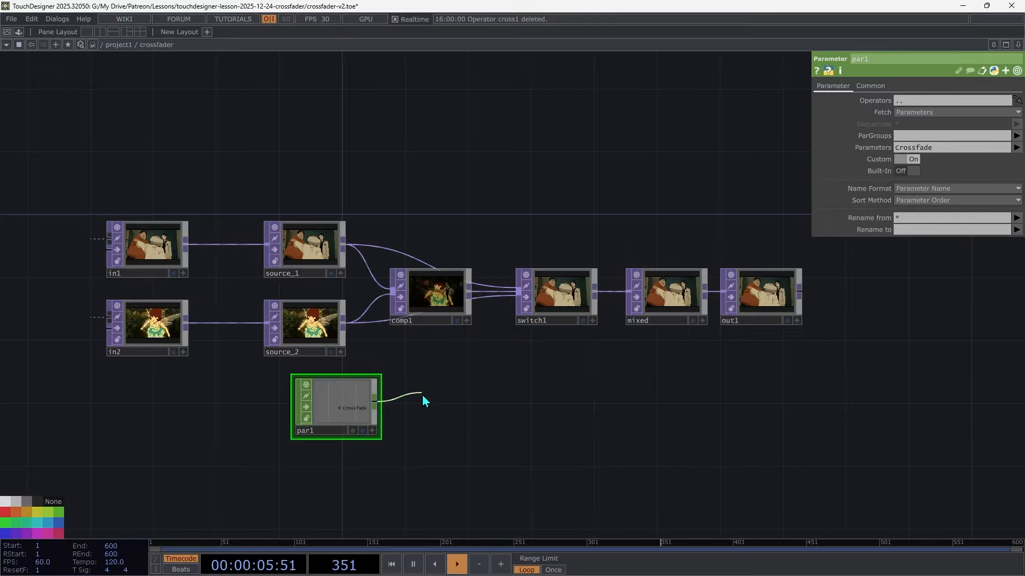
left_click(422, 395)
left_click(430, 287)
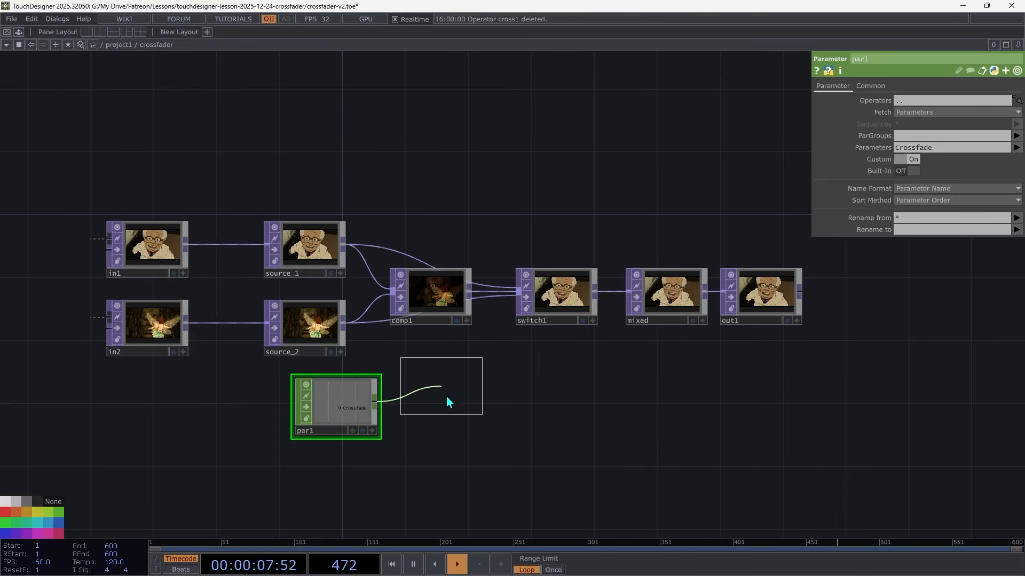
left_click(447, 409)
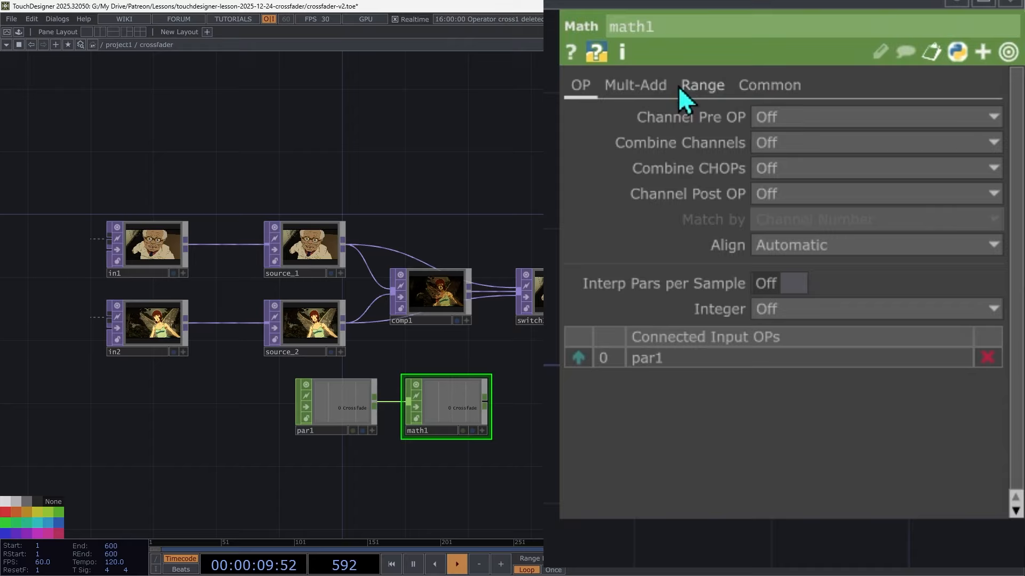
Remap math1's values from the range -1 to 1 to the range 0 to 2.
left_click(876, 86)
left_click(779, 120)
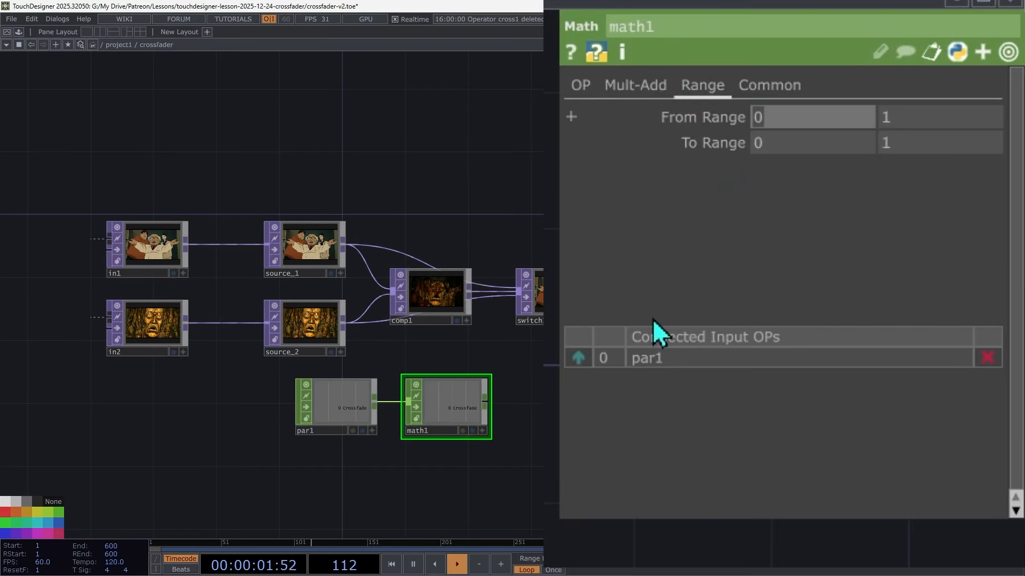
type("-1")
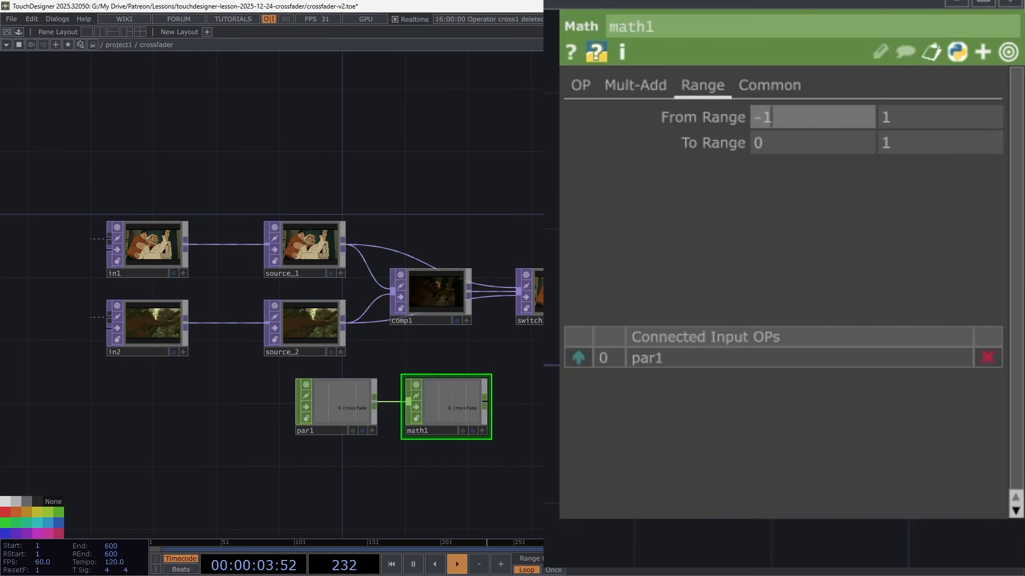
key("Tab")
key("Tab")
key("Tab")
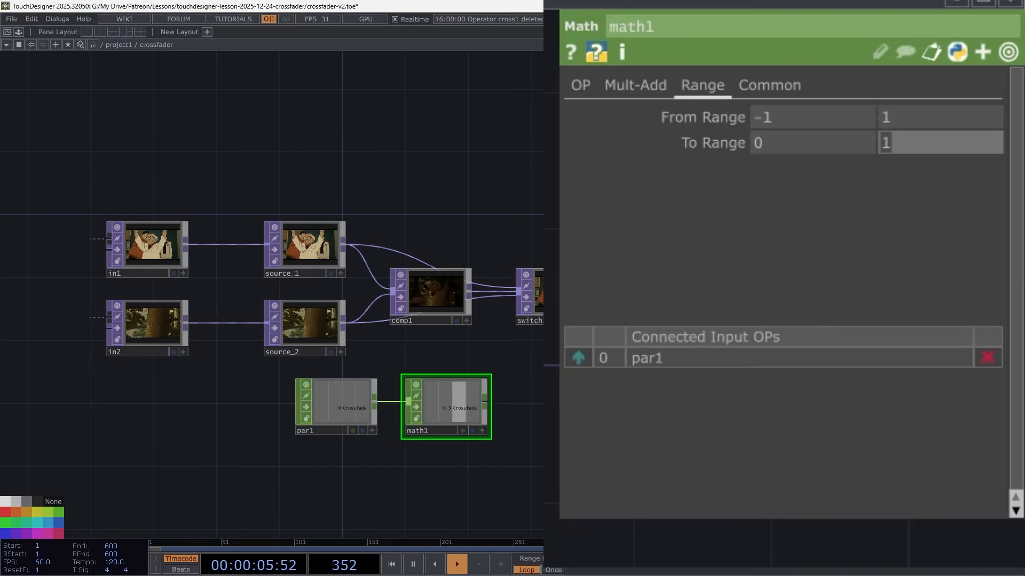
type("2")
key("Tab")
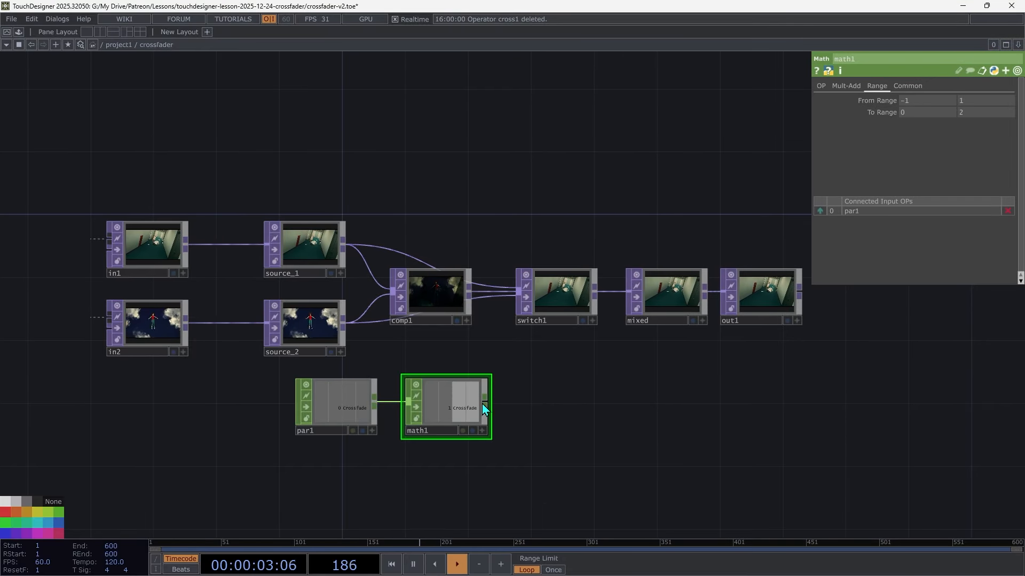
Add a Filter CHOP fed by the output of math1.
left_click(483, 404)
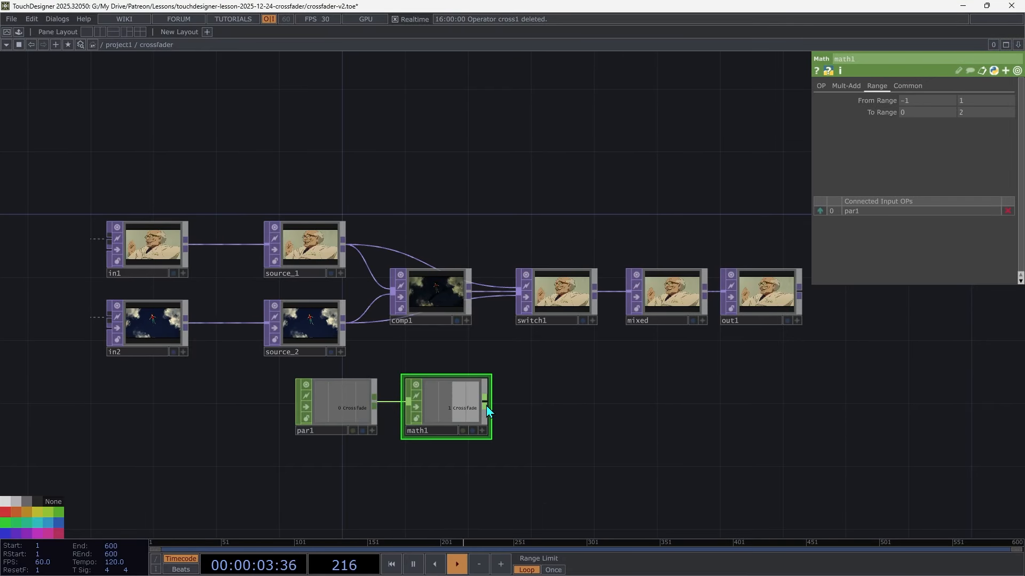
left_click(533, 406)
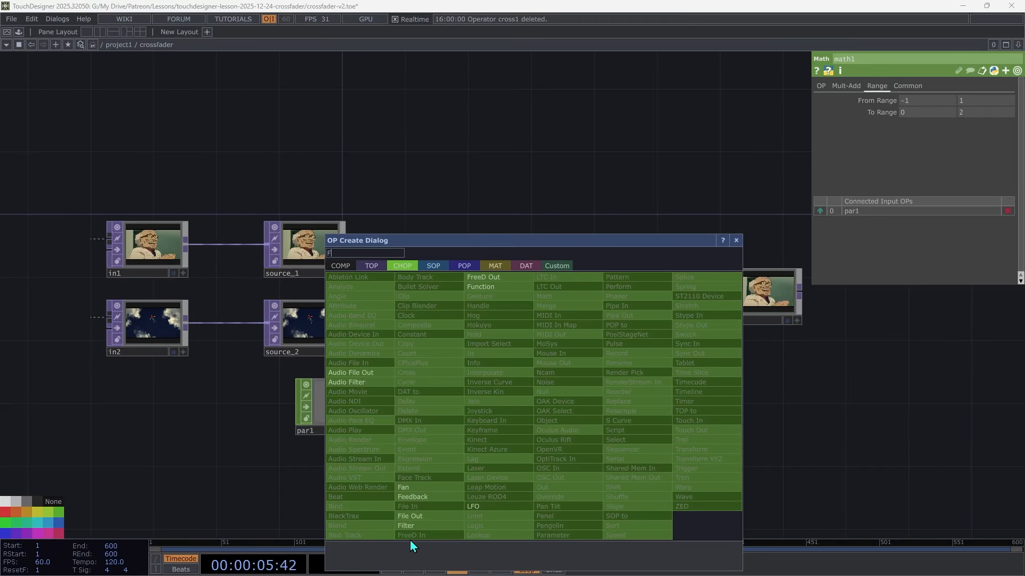
left_click(439, 525)
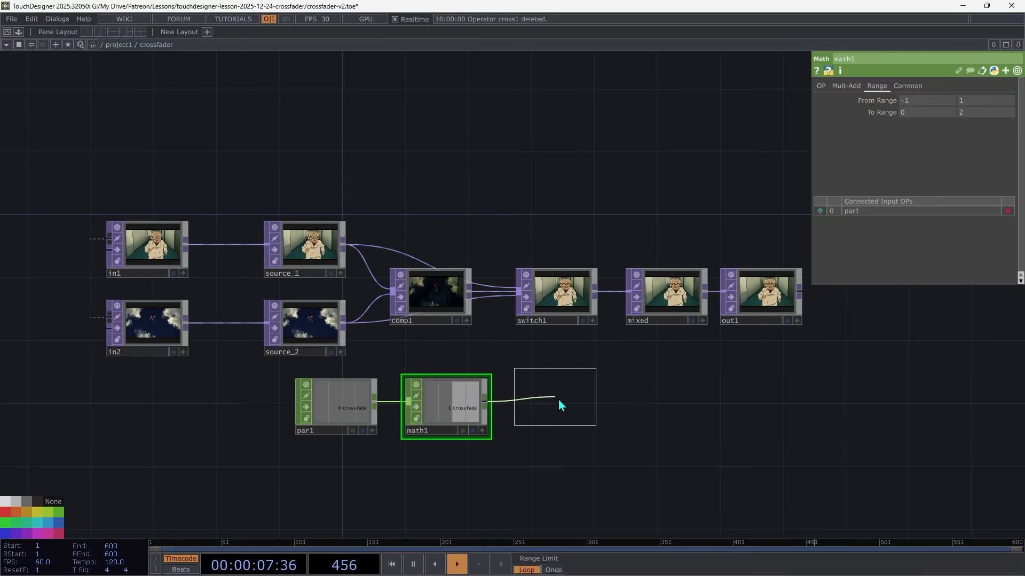
left_click(562, 406)
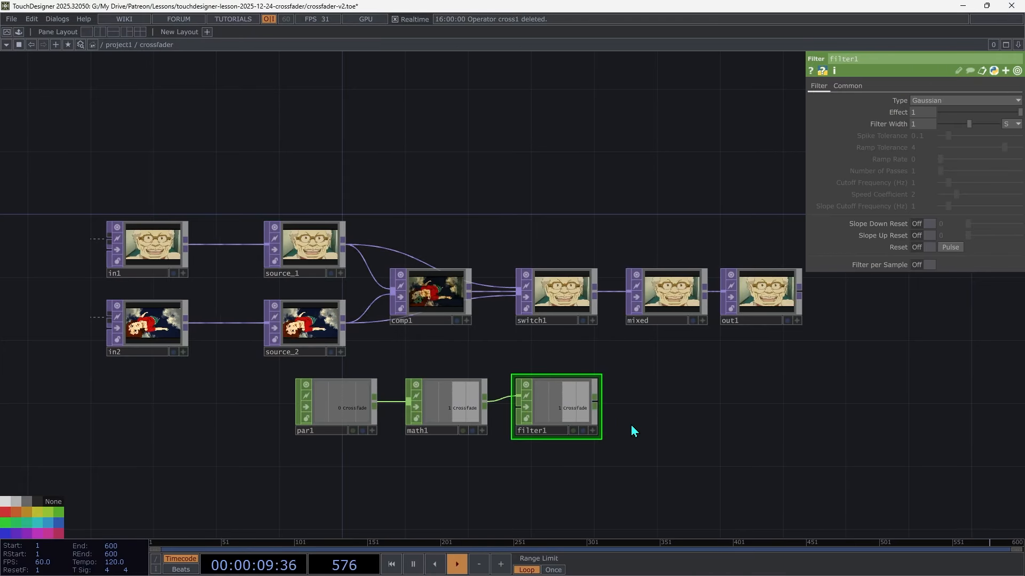
Append a Null CHOP after filter1 and rename it fade_value.
key("alt+n")
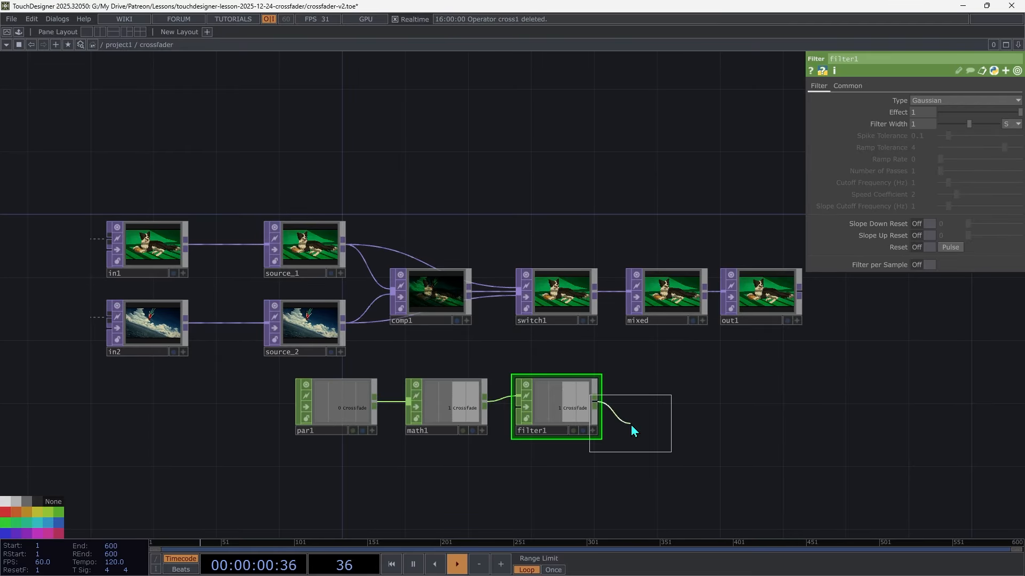
left_click(684, 405)
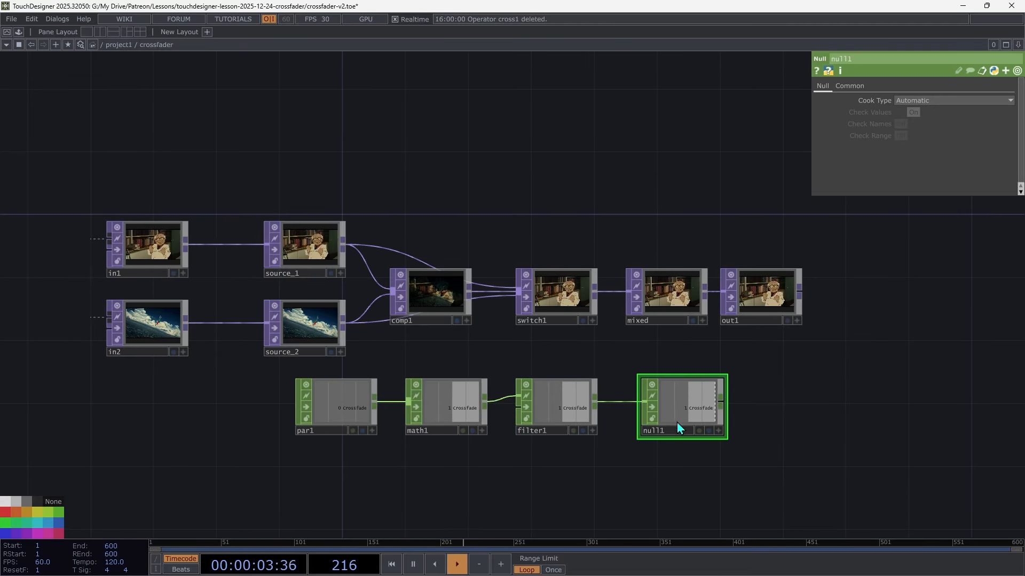
left_click(654, 430)
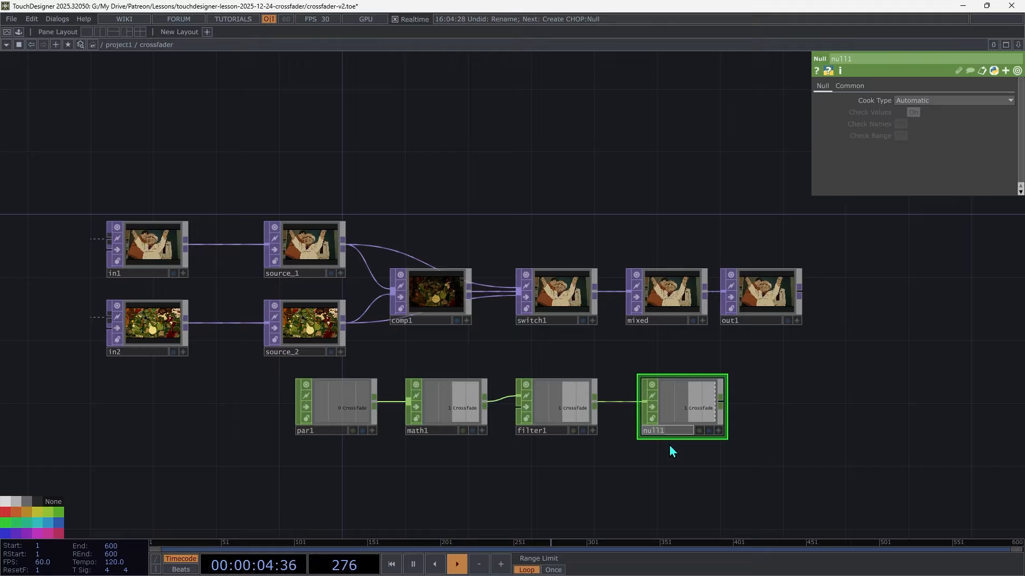
type("fade_va")
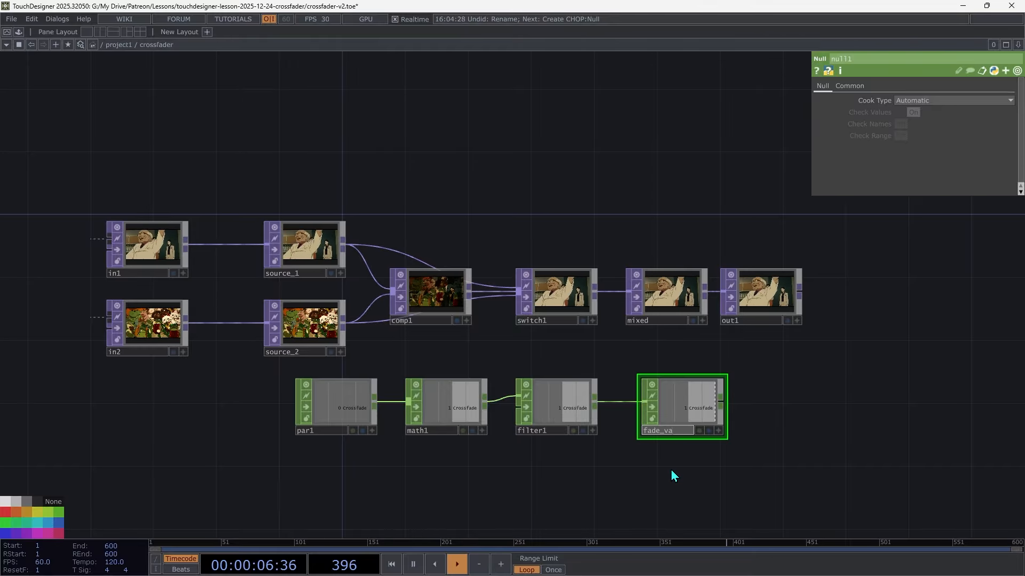
type("lue")
key("Return")
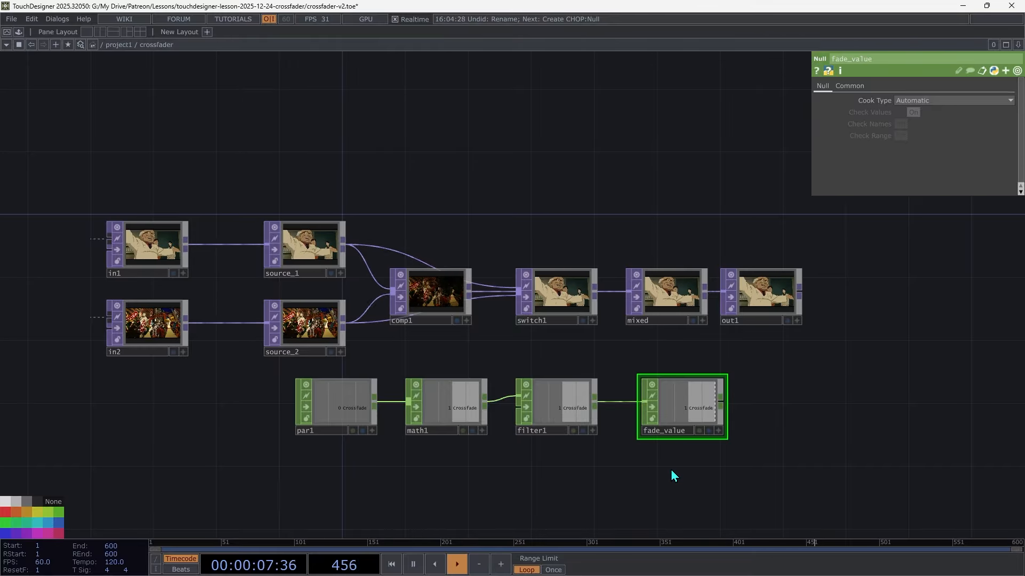
Drive switch1's Index with a CHOP reference to fade_value's Crossfade channel, and turn off the null's active viewer.
left_click(718, 432)
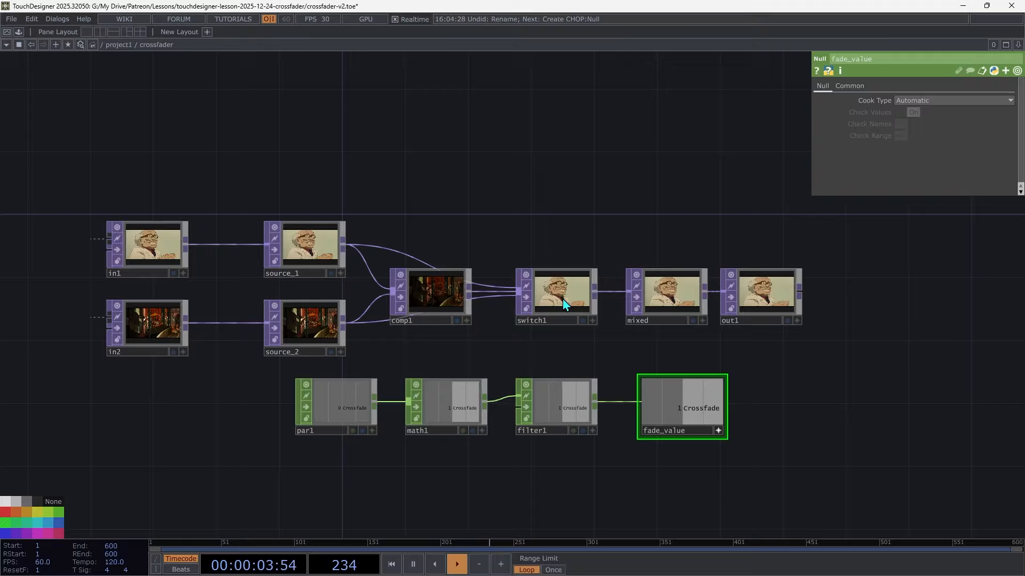
left_click(563, 299)
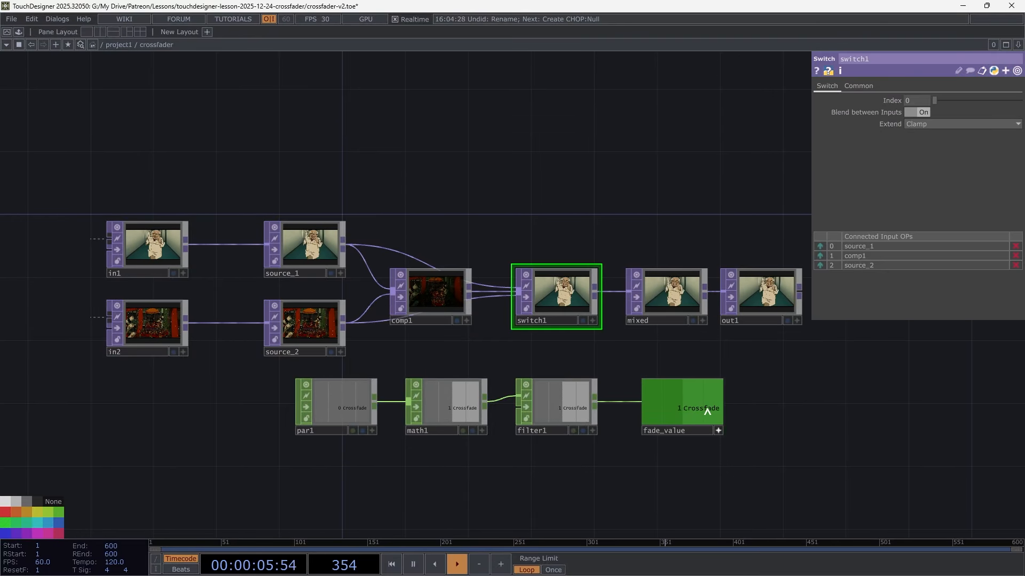
left_click_drag(710, 411, 907, 101)
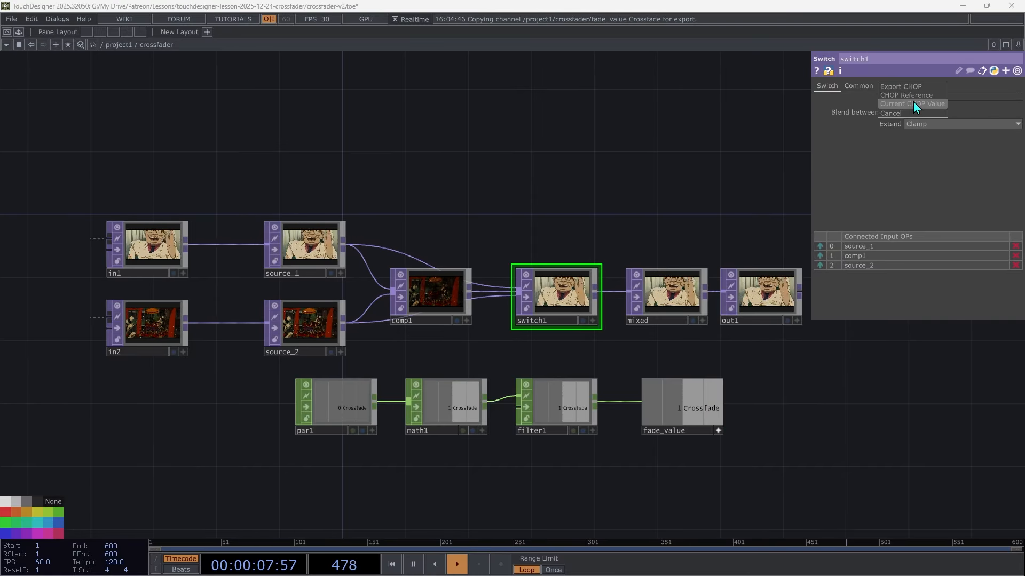
left_click(917, 97)
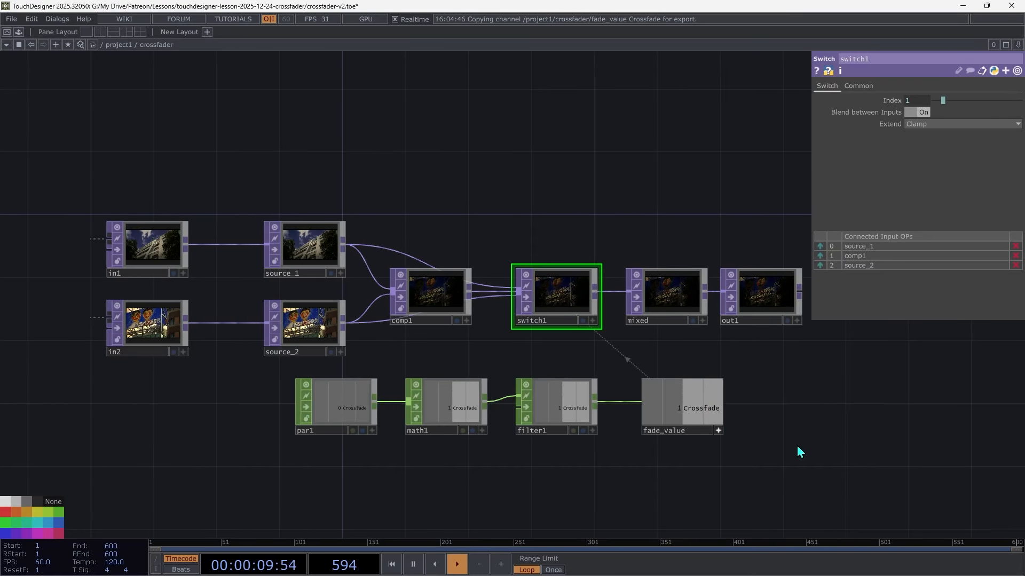
left_click(718, 430)
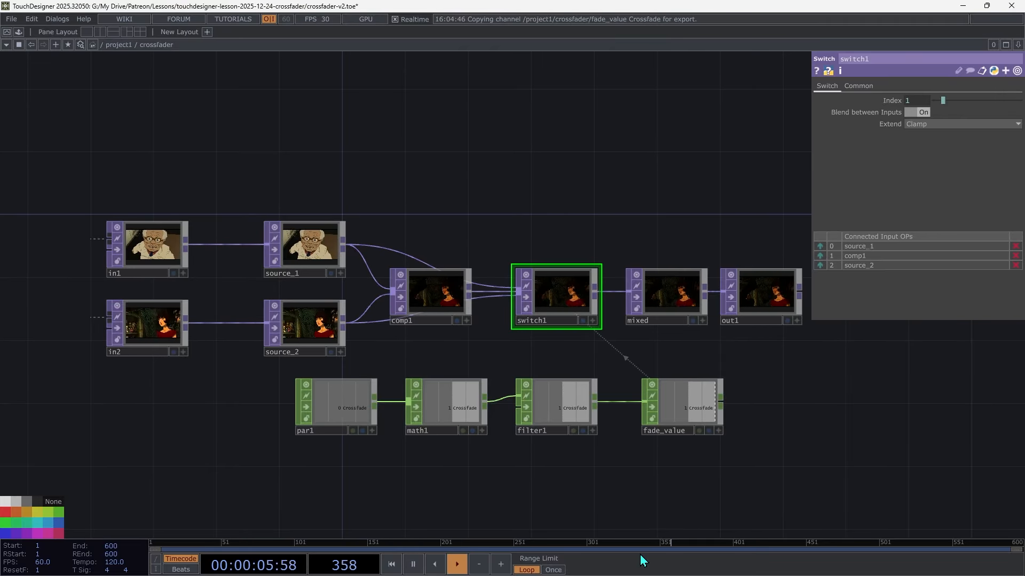
Open the parent component's parameters in a floating window beside the network and test Crossfade at -1, 1 and -0.84.
right_click(578, 171)
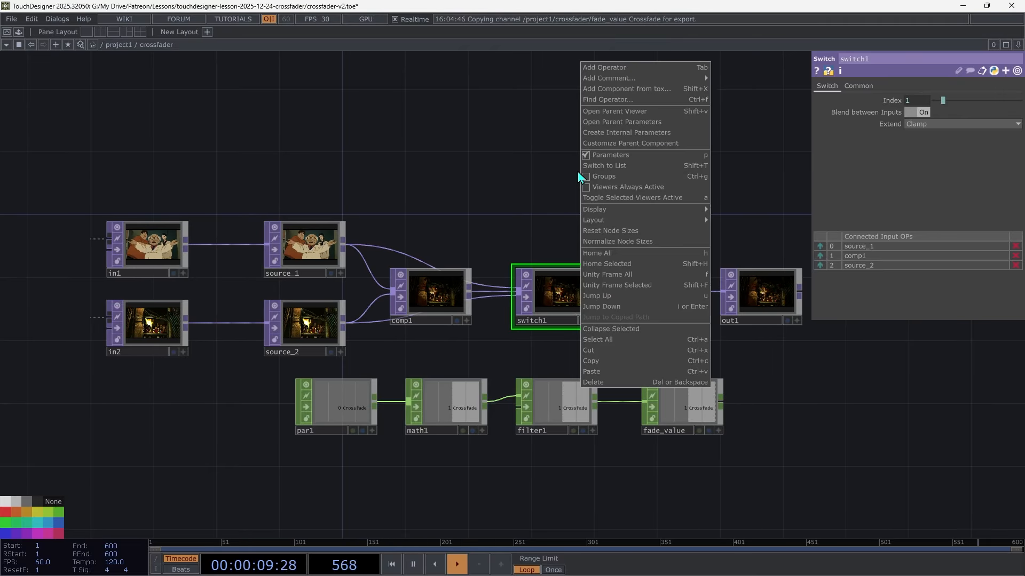
left_click(612, 122)
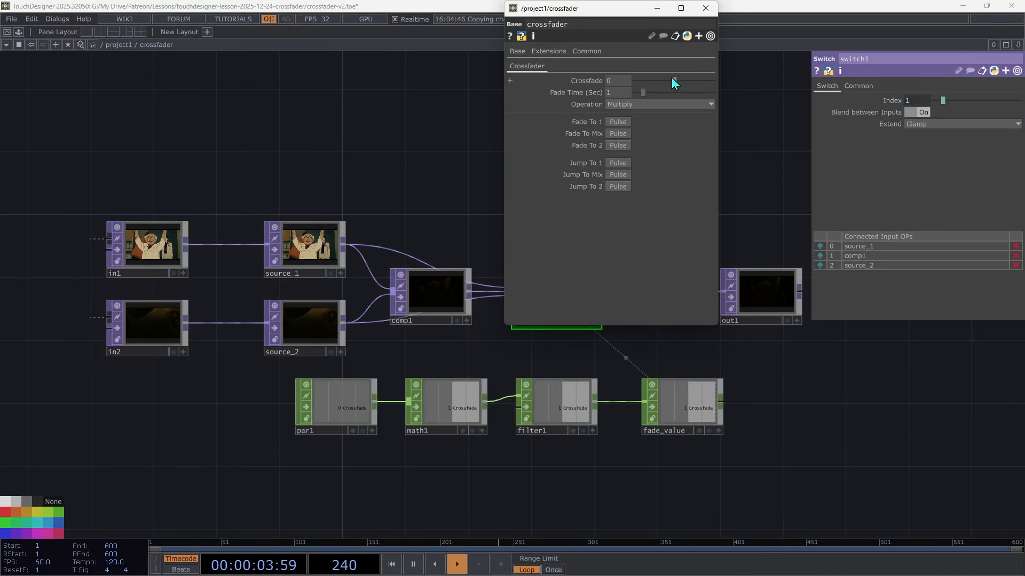
left_click_drag(671, 82, 522, 113)
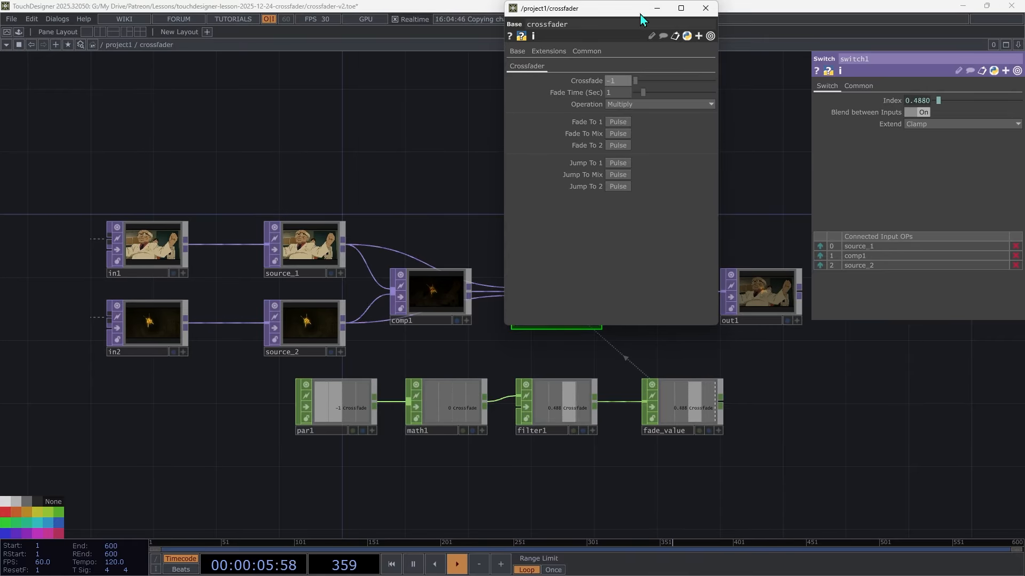
left_click_drag(646, 11, 208, 129)
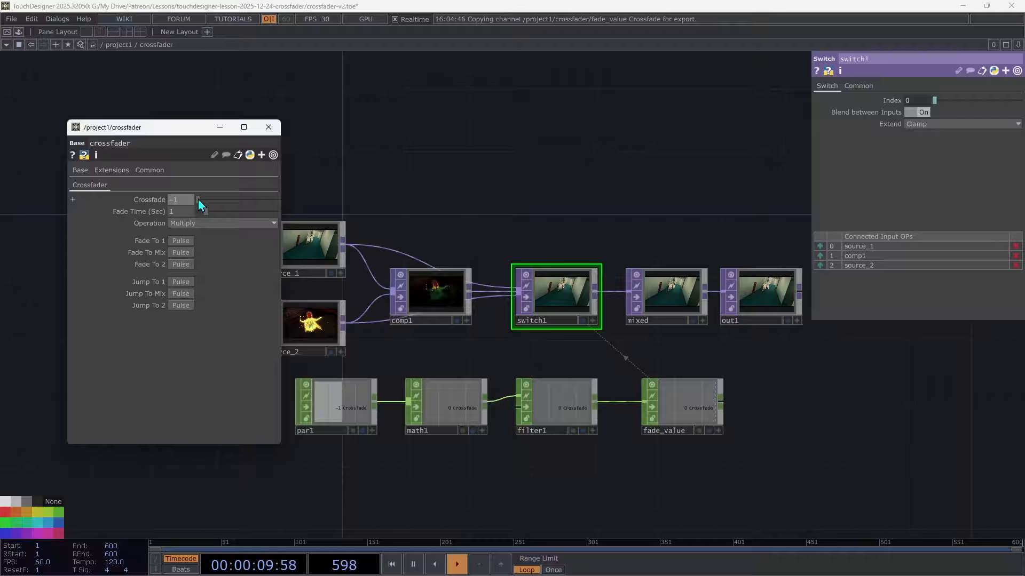
left_click_drag(197, 200, 379, 213)
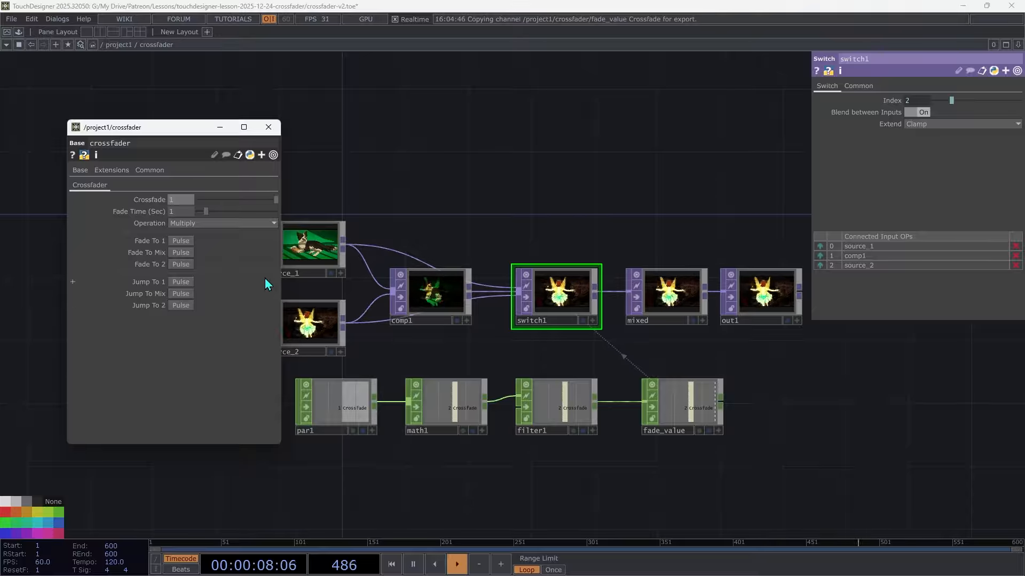
left_click(205, 200)
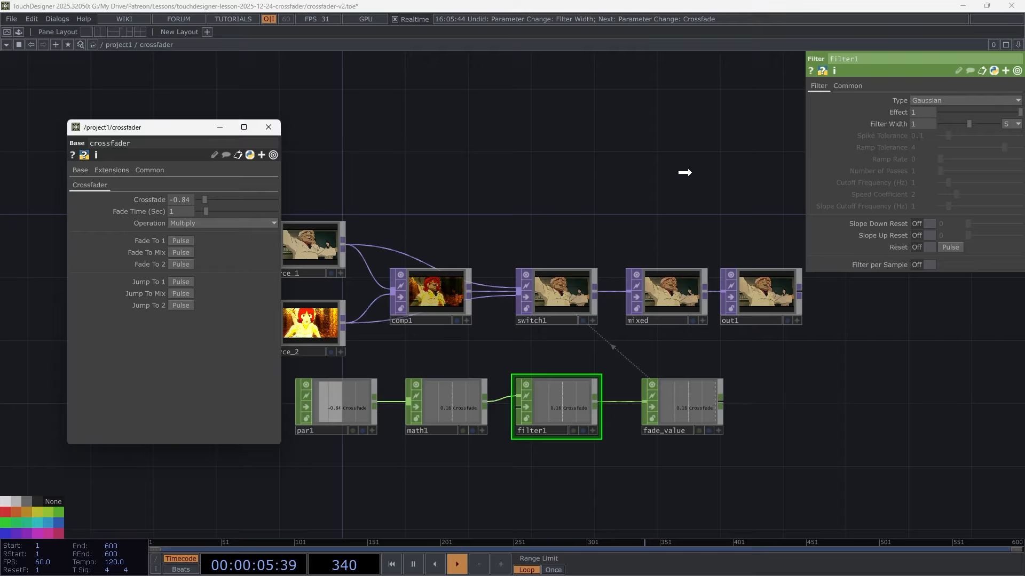
Drive filter1's Filter Width with a reference to the crossfader component's Fade Time parameter.
left_click_drag(685, 172, 876, 125)
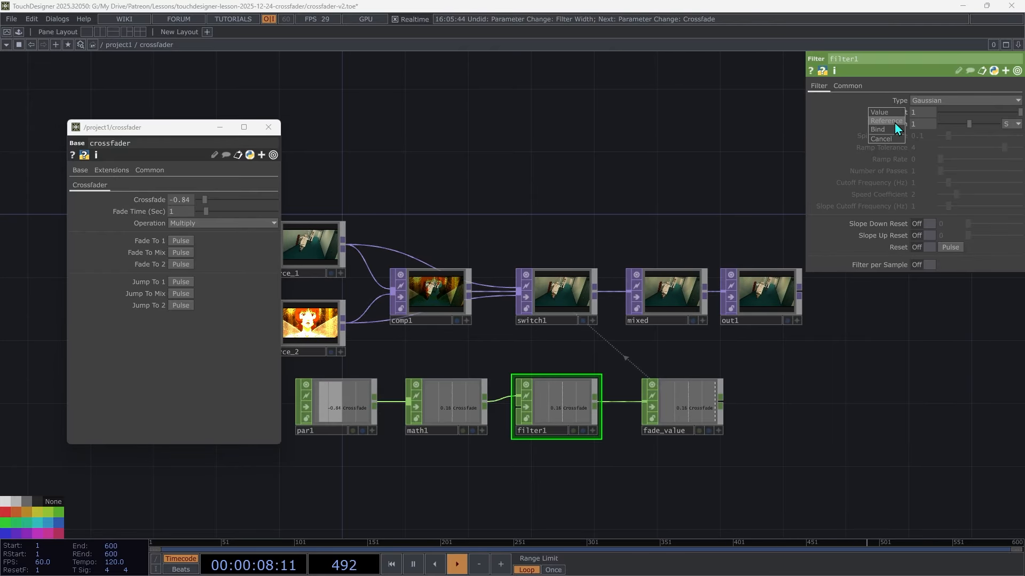
left_click(895, 123)
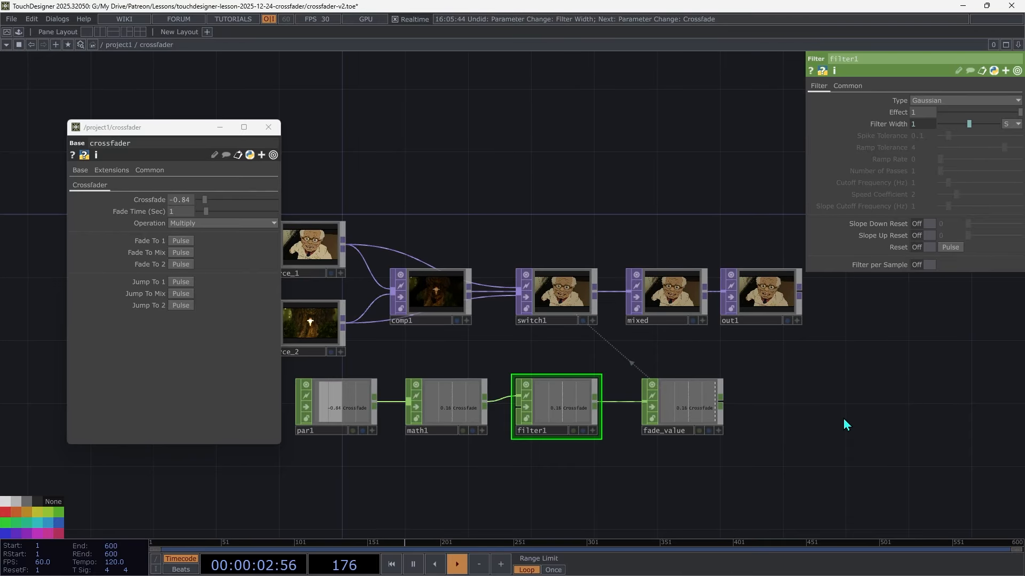
Add a Parameter Execute DAT to the network beside fade_value.
key("Tab")
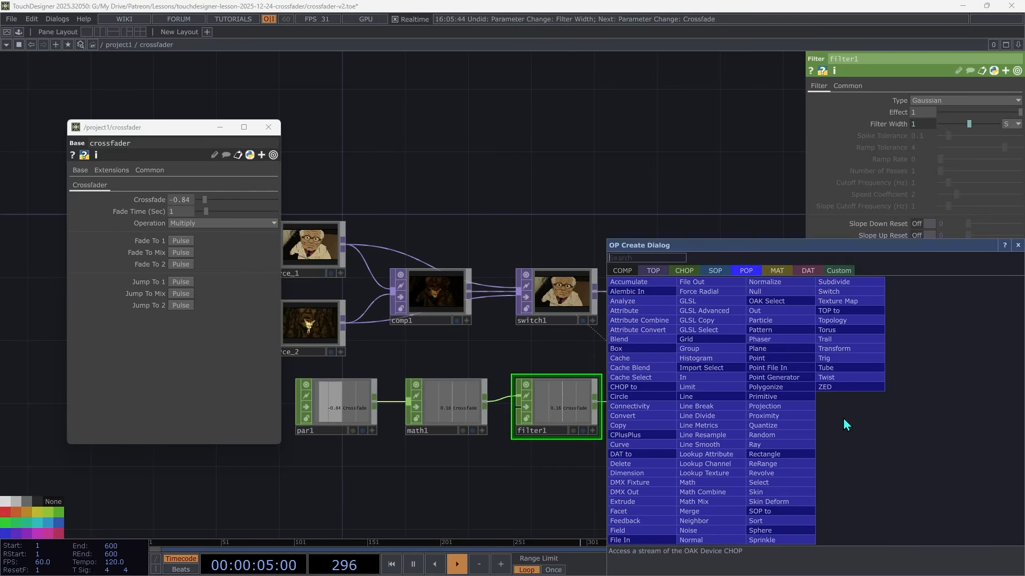
type("para")
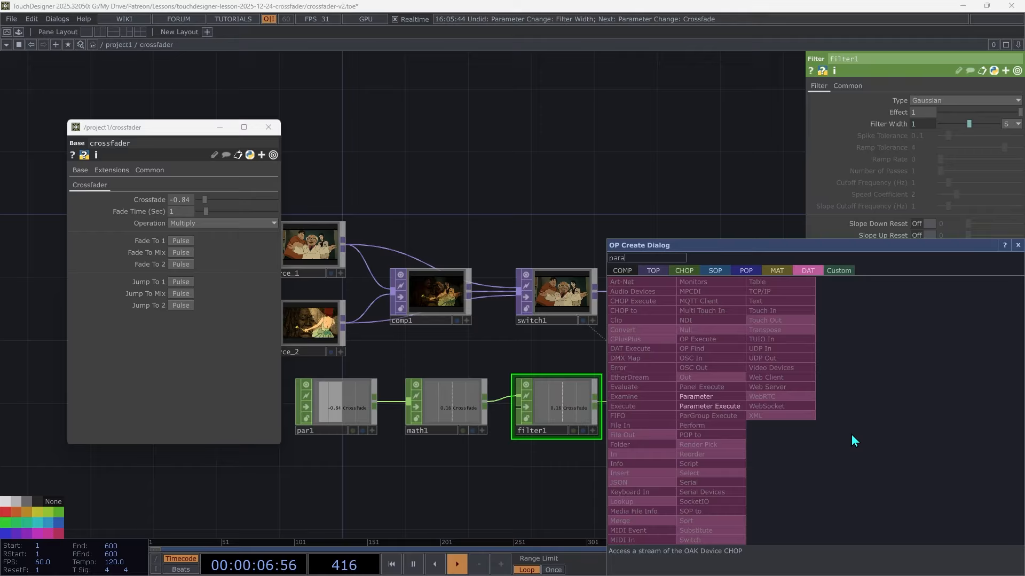
left_click(736, 406)
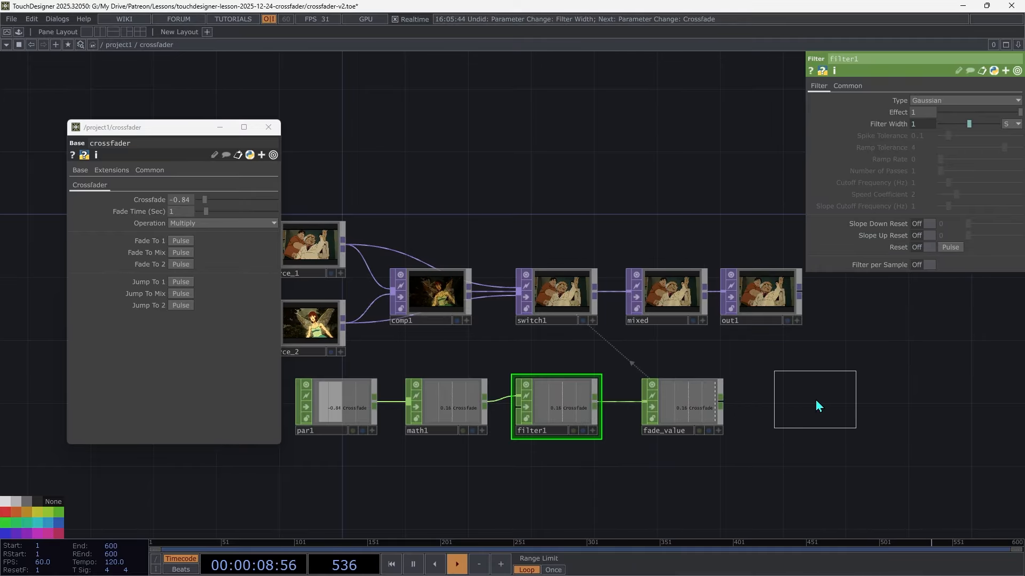
left_click(816, 401)
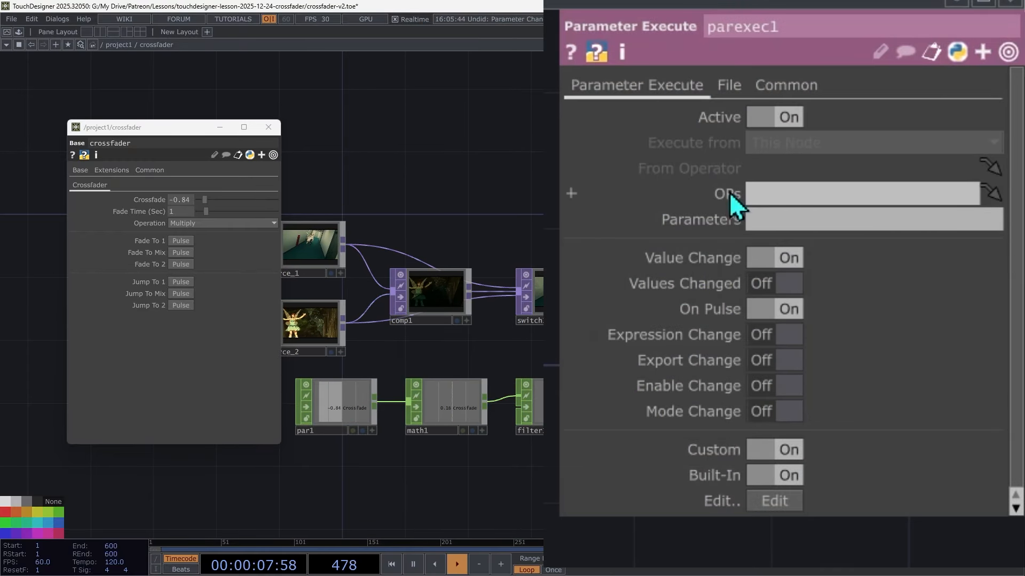
Set parexec1 to watch parameters Fadeto* and Jumpto* on the parent operator (..), with Value Change turned off.
left_click(857, 190)
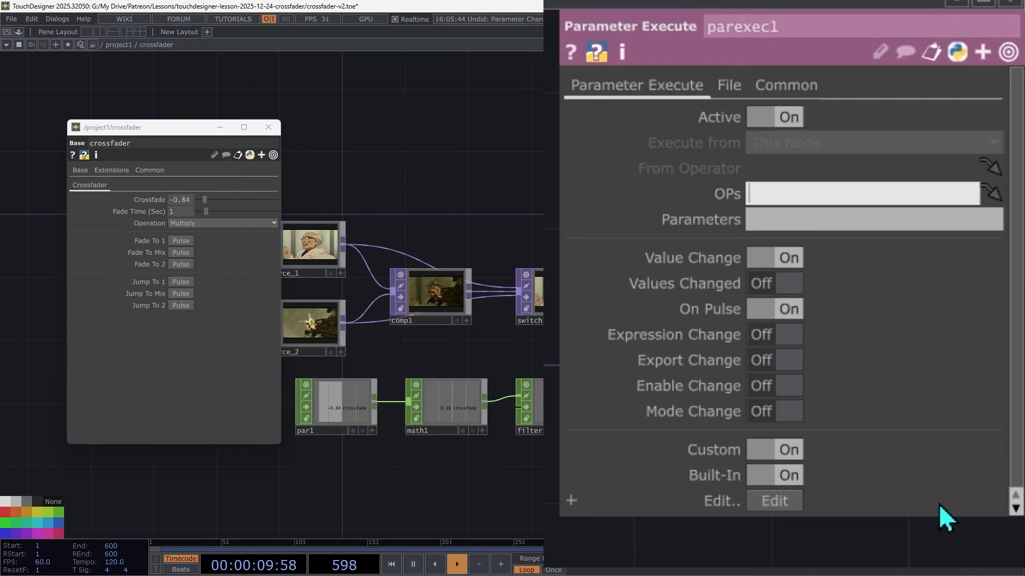
key("Tab")
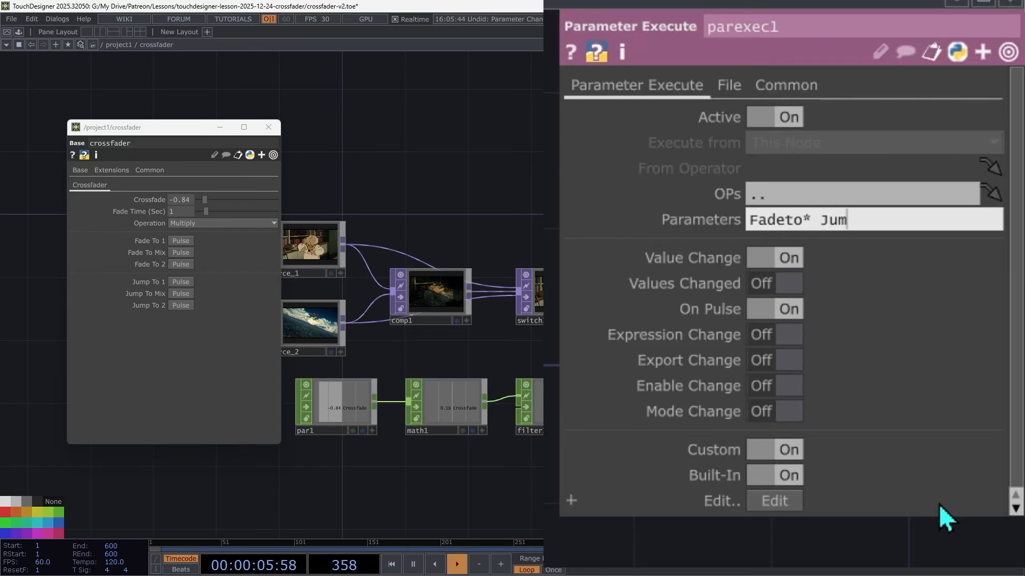
type("*")
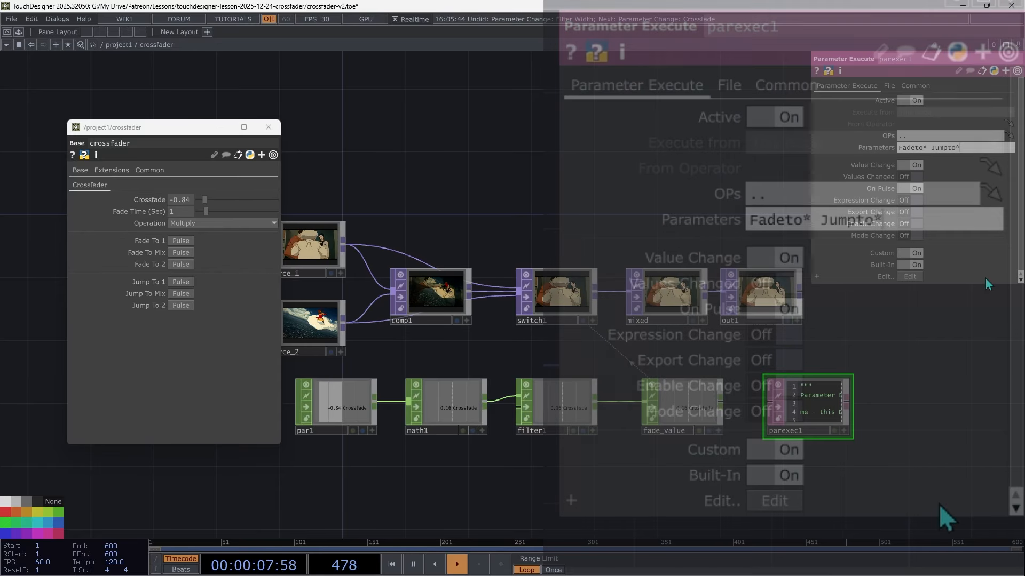
key("Return")
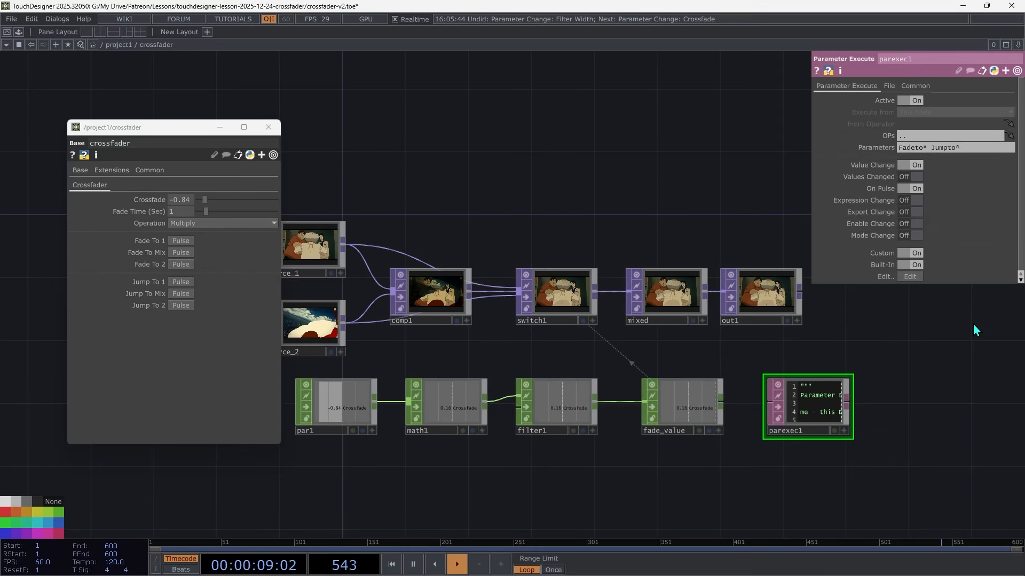
left_click(917, 166)
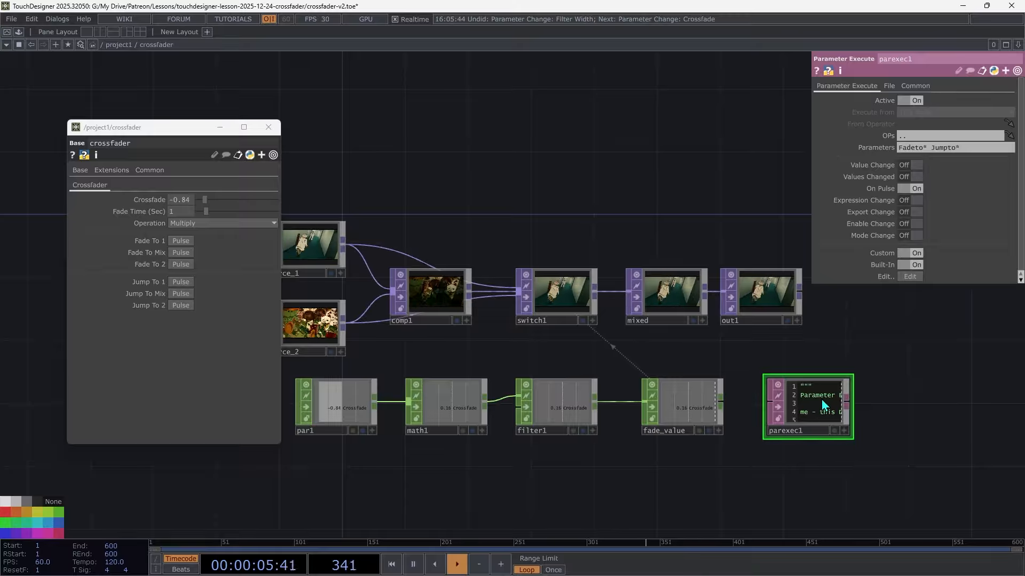
Open parexec1's script in VS Code and delete everything except the onPulse(par: Par) definition line.
right_click(823, 404)
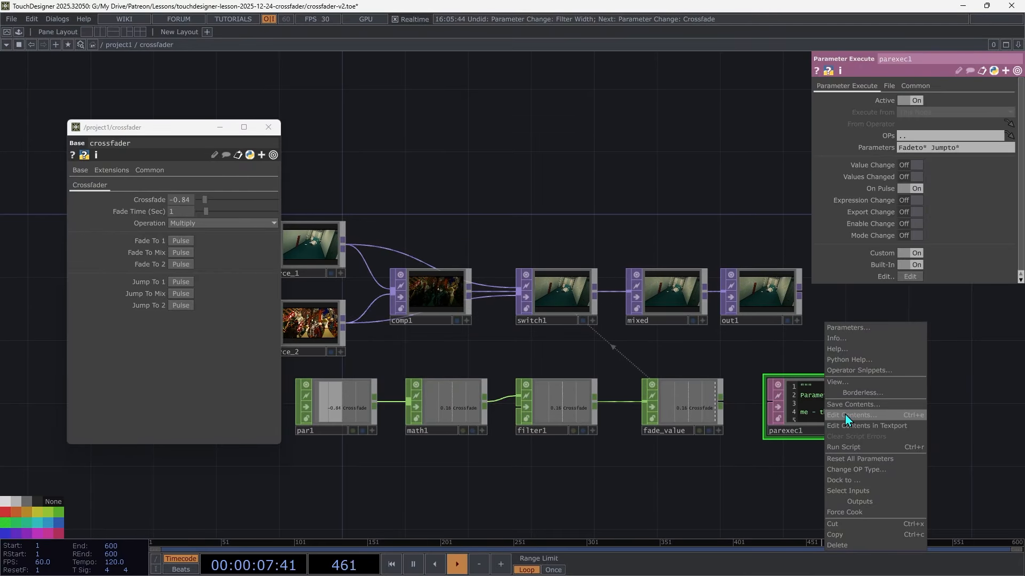
left_click(844, 414)
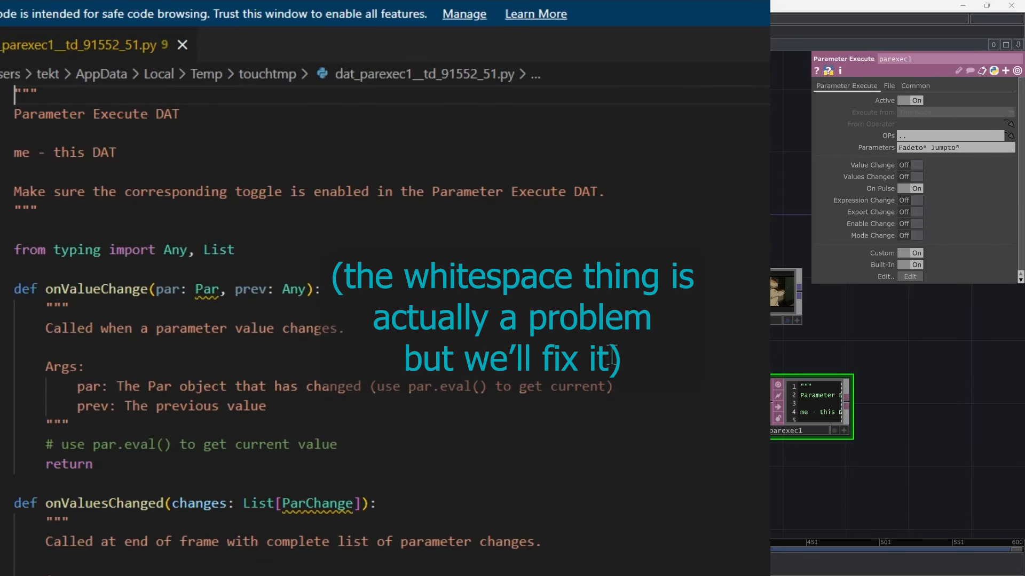
scroll(409, 338, "down", 6)
scroll(408, 337, "down", 1)
left_click(142, 347, "shift")
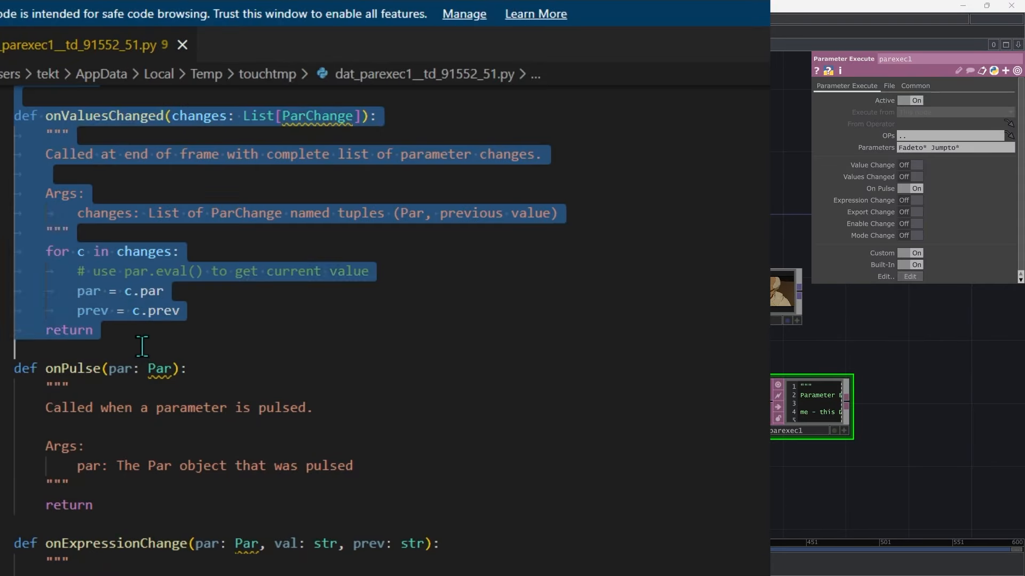
key("BackSpace")
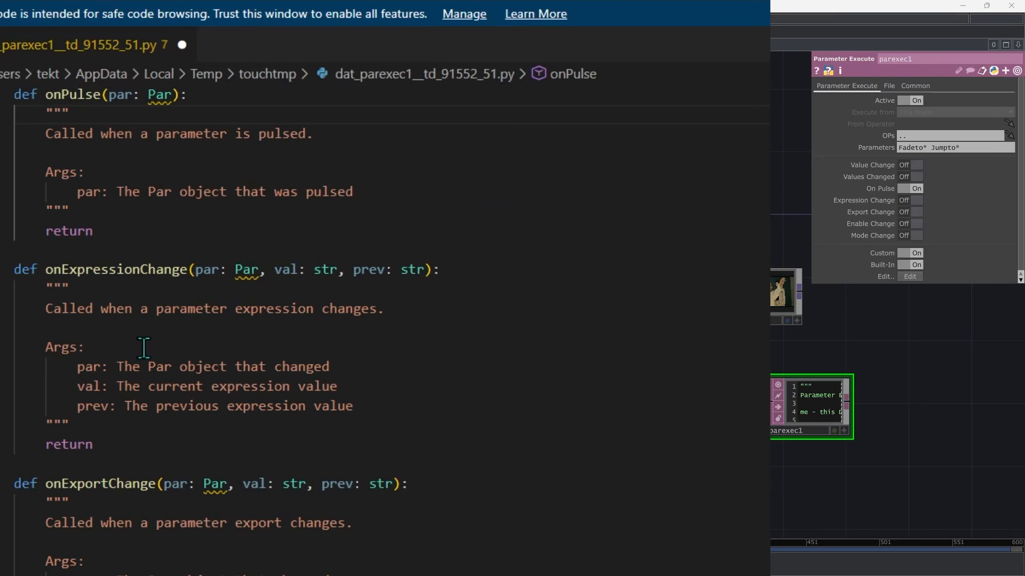
key("ctrl+shift+End")
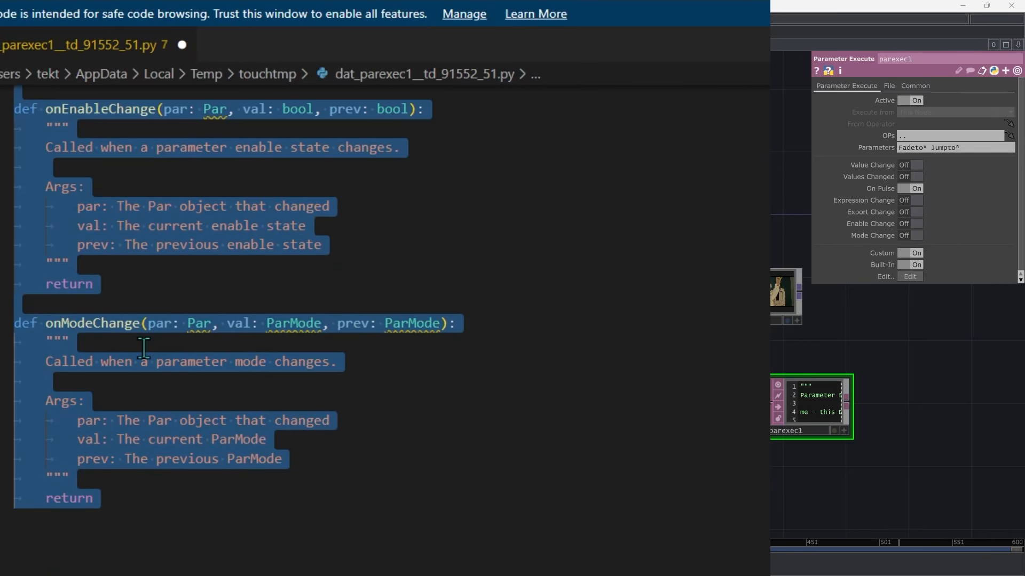
key("BackSpace")
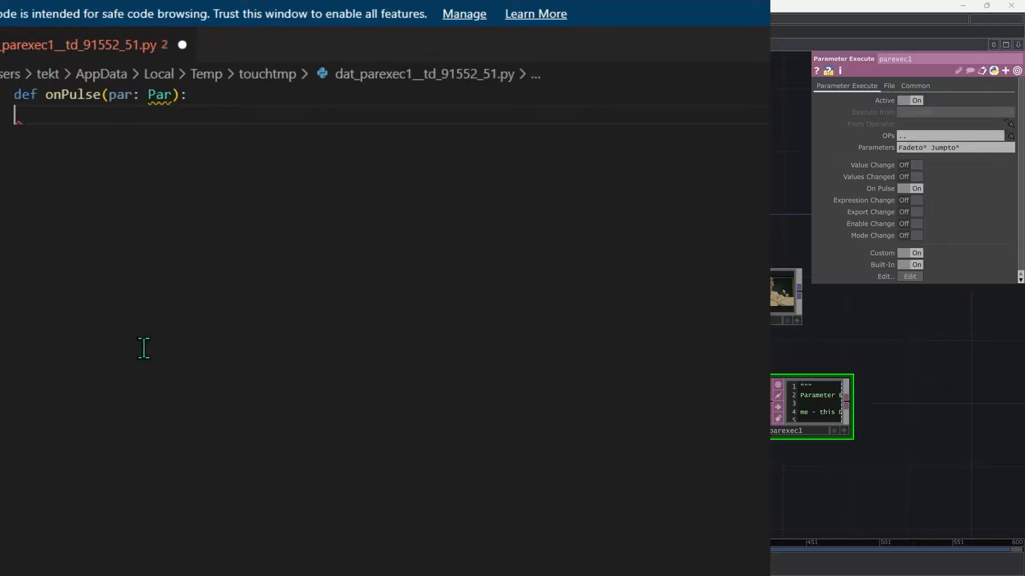
key("BackSpace")
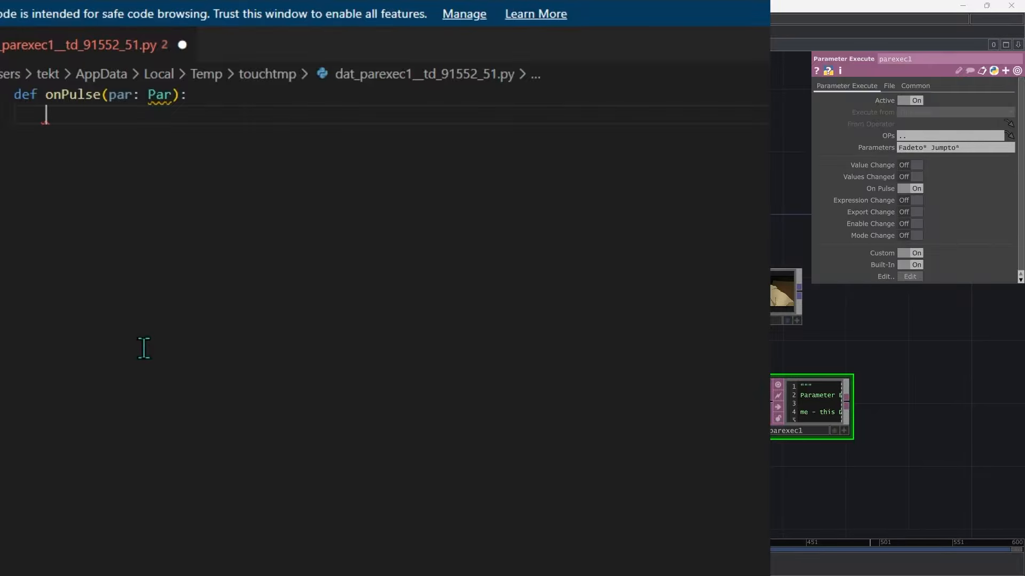
In onPulse, set parent().par.Crossfade to -1, 0 or 1 when par.name ends with '1', 'mix' or '2' respectively.
type("if pa")
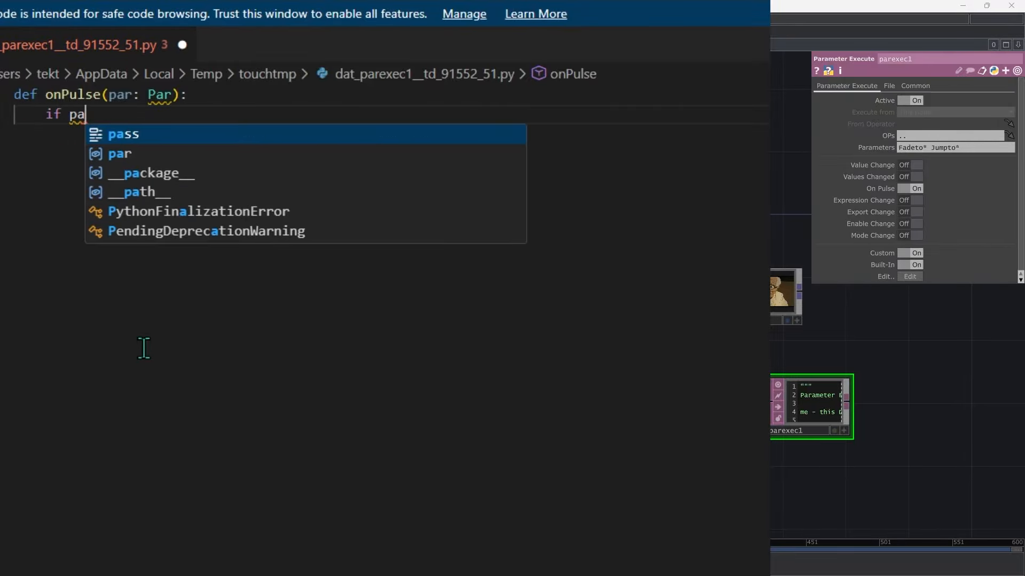
type("r.")
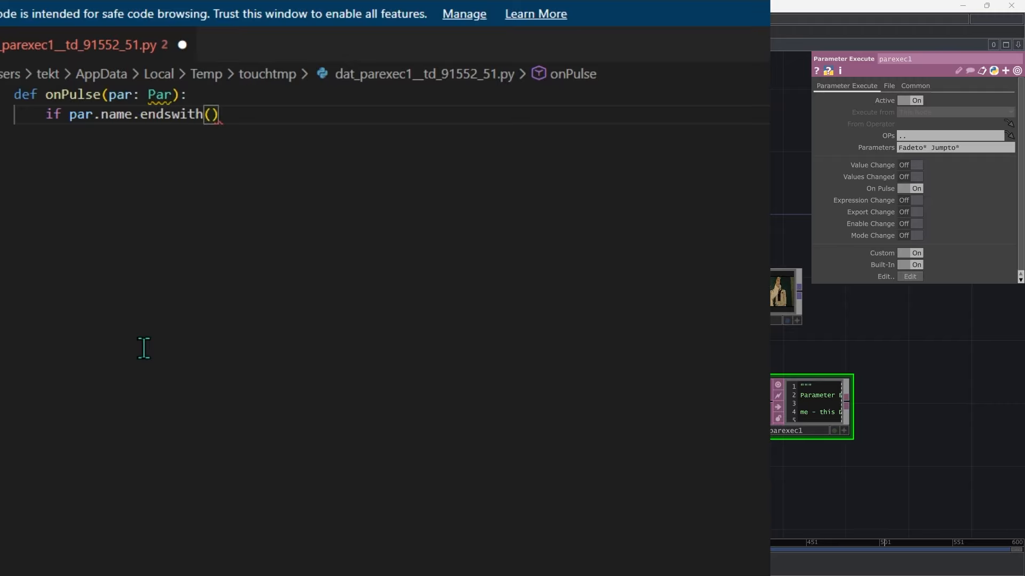
type("name.endswith('1")
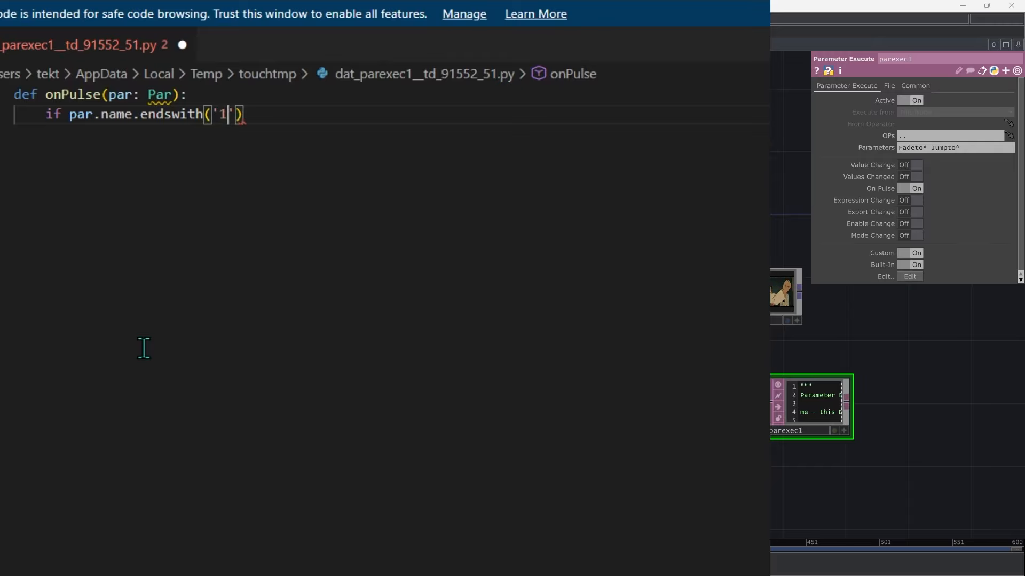
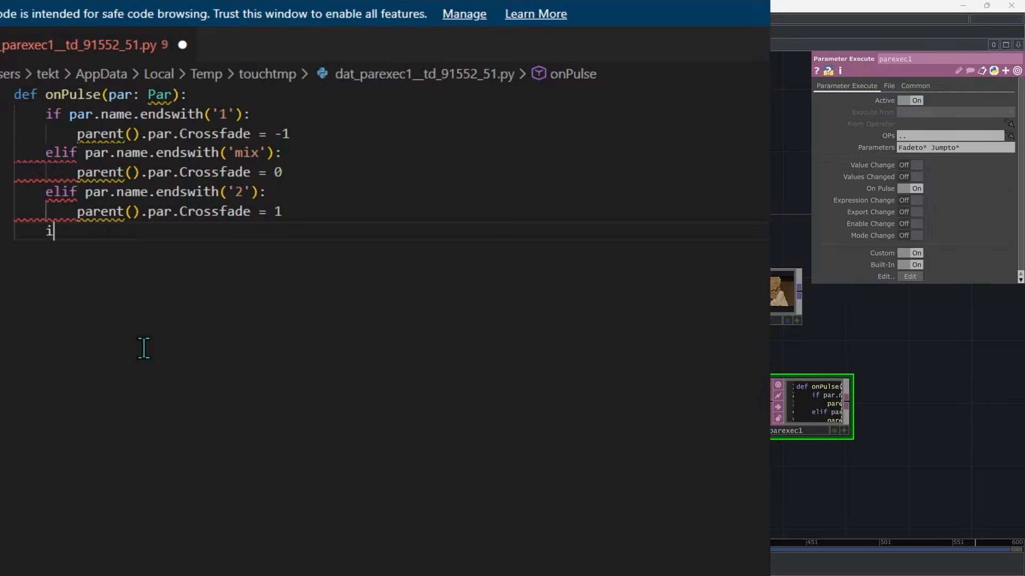
Add a condition that runs op('filter1').par.resetpulse.pulse() when the pulsed parameter's name starts with 'Jump'.
type("f par.name.starts")
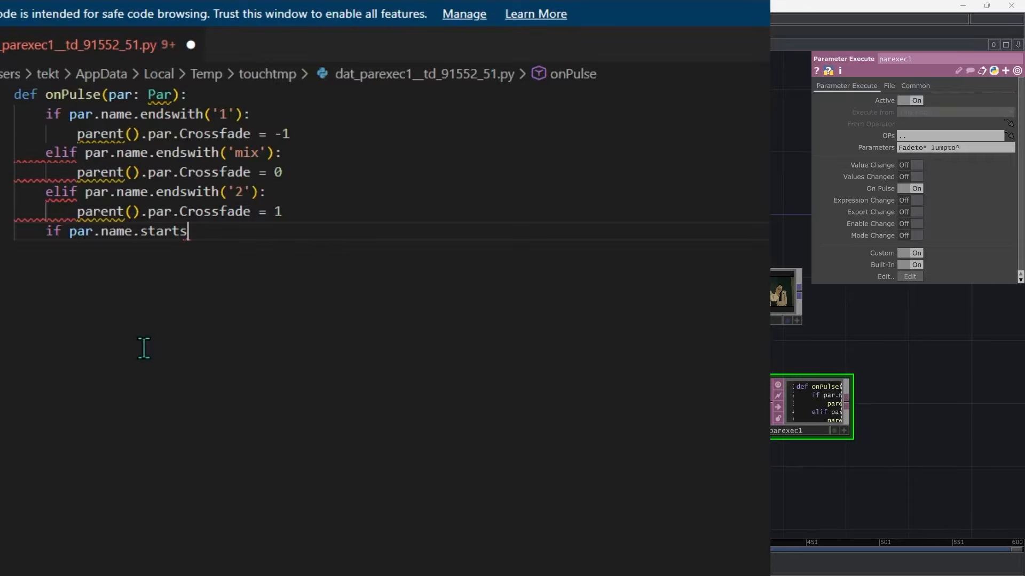
type("'")
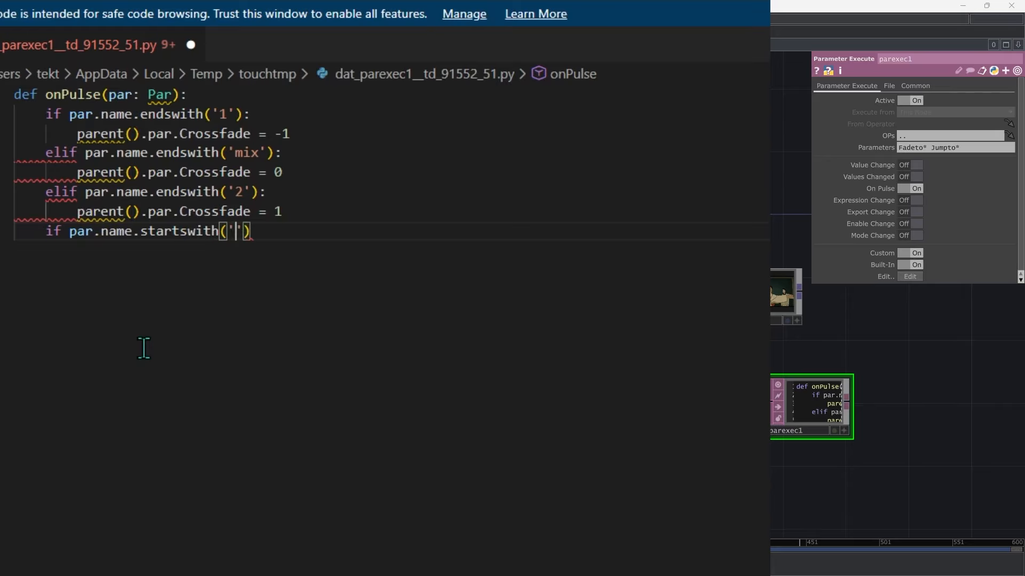
type("Jump")
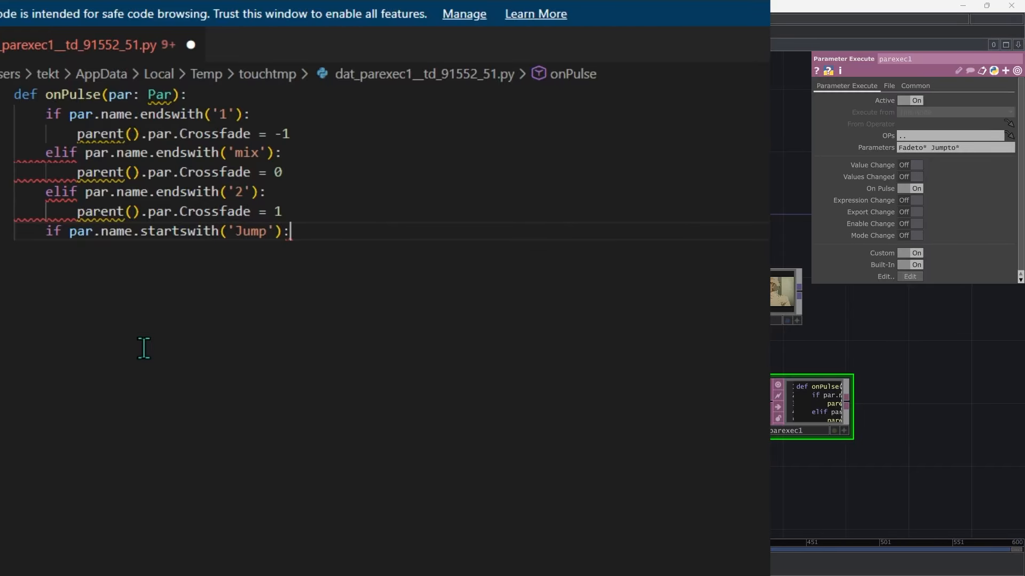
key("Return")
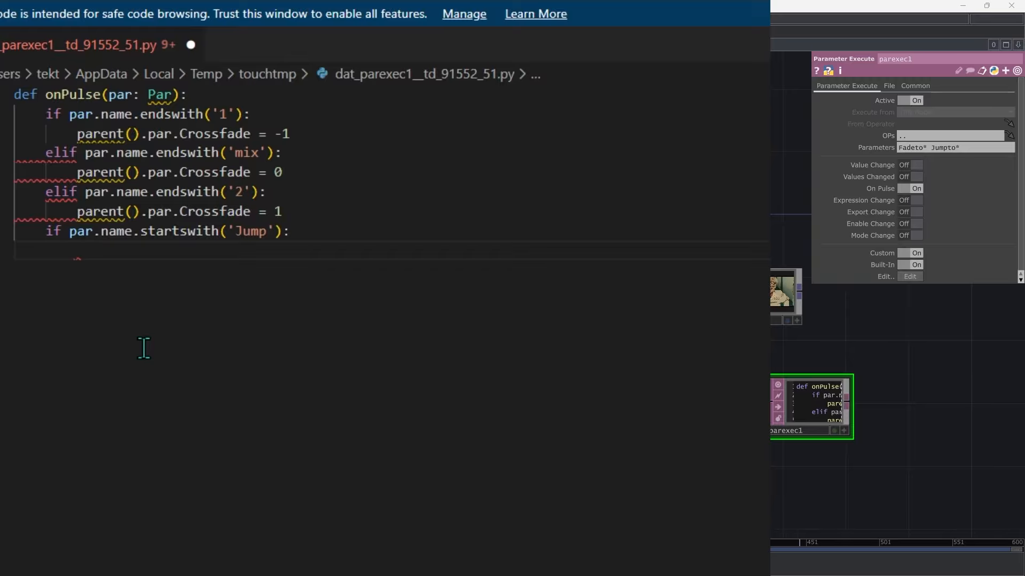
type("op('")
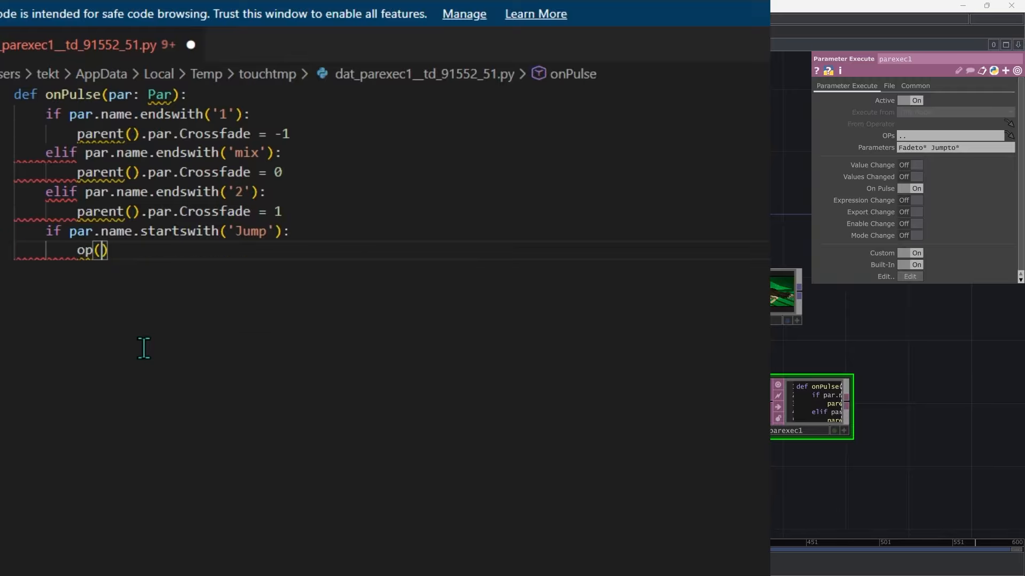
type("filter1'")
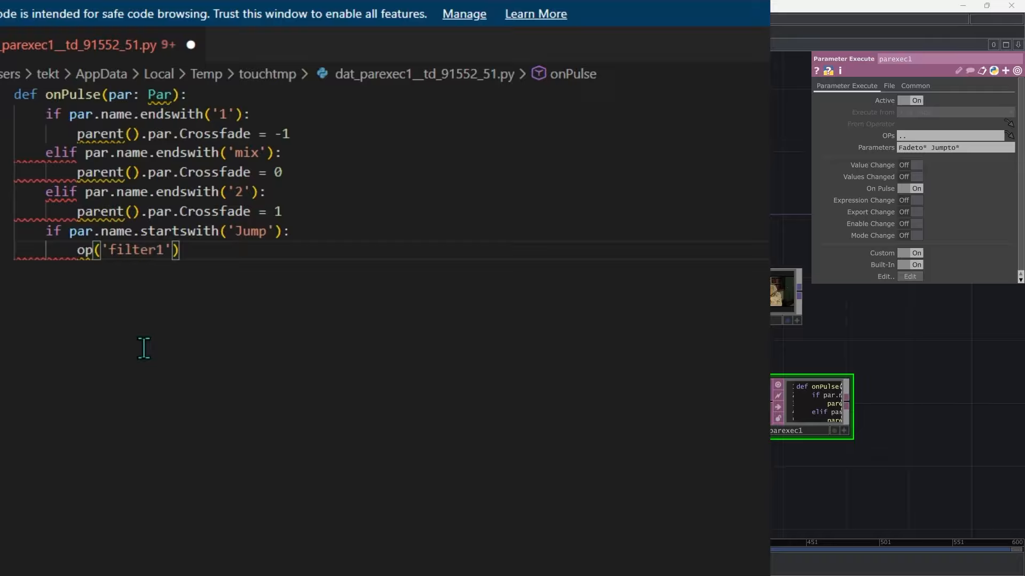
type(").par.resetp")
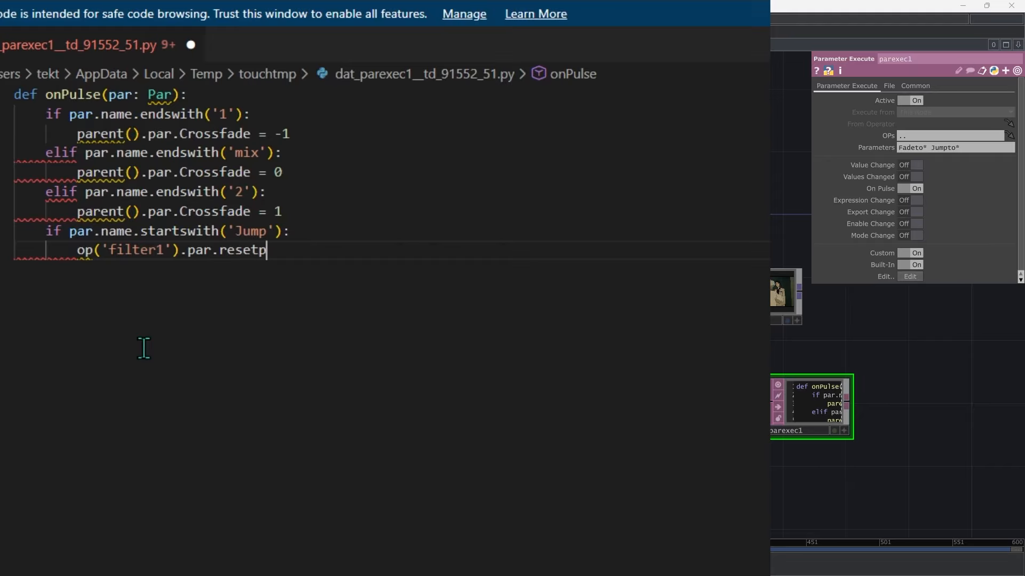
type("ulse.pulse")
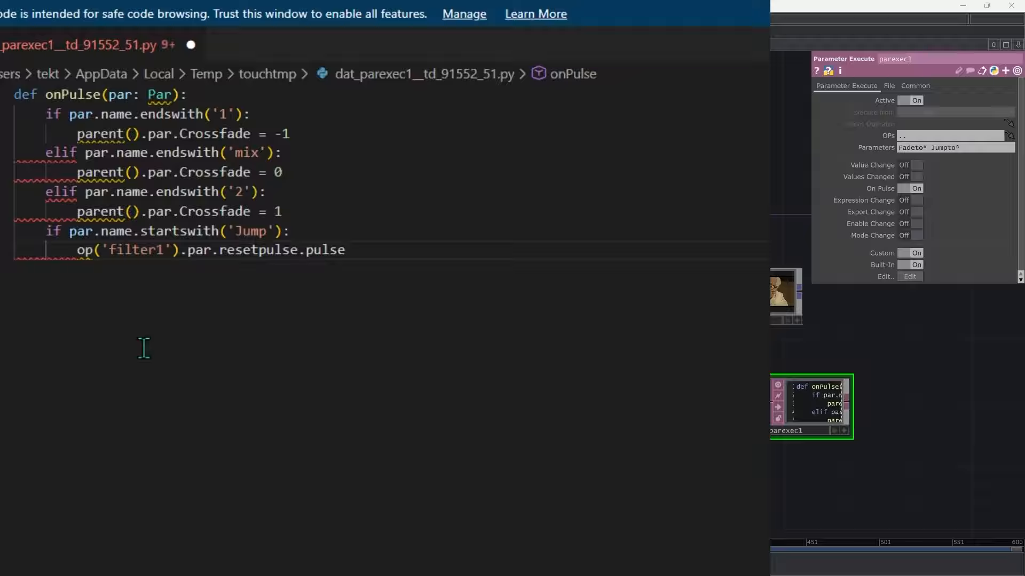
type("(")
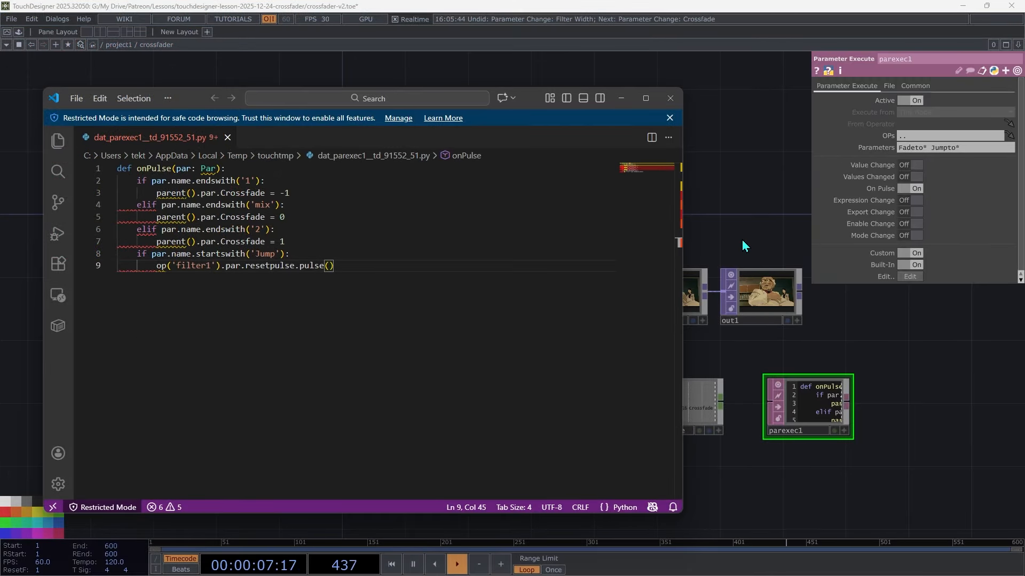
Return to TouchDesigner and set the crossfader component's Fade Time to 4 seconds.
left_click(743, 244)
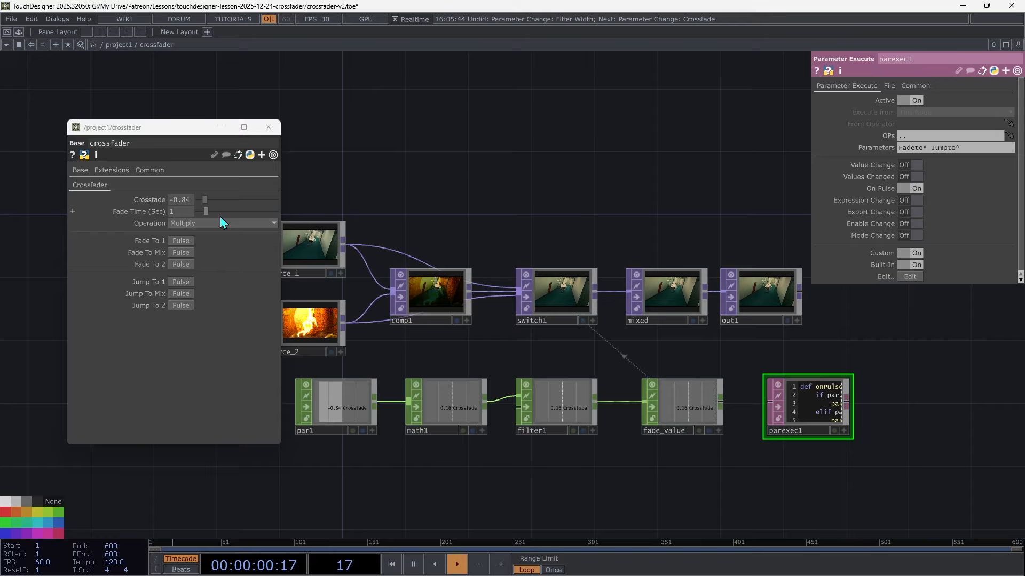
left_click(181, 211)
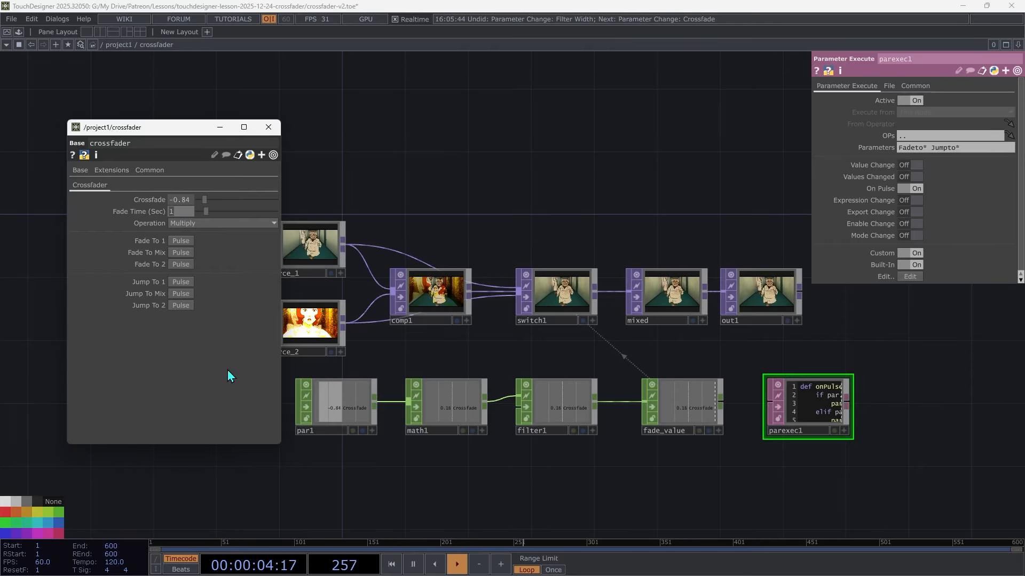
type("r")
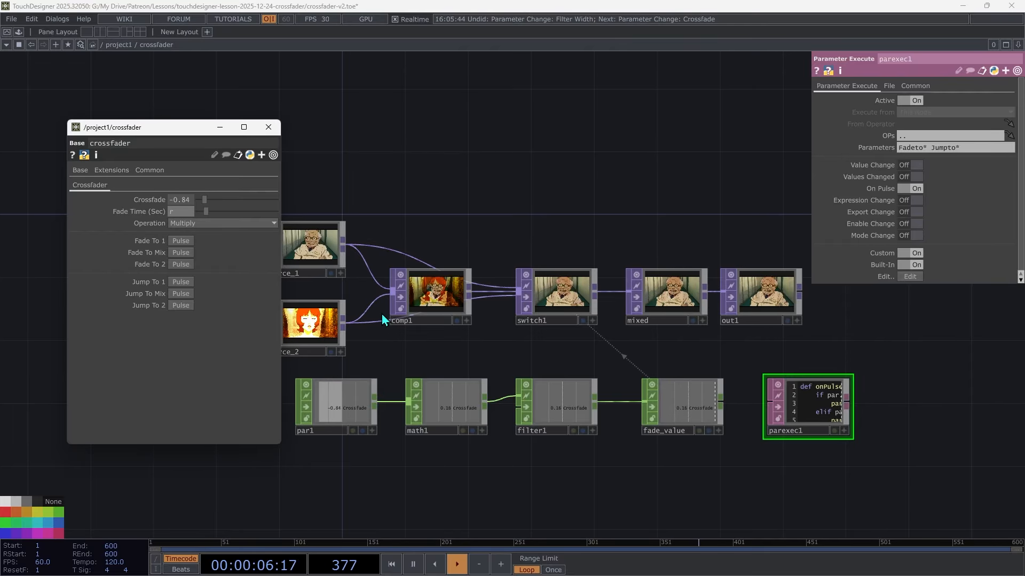
key("BackSpace")
type("4")
key("Return")
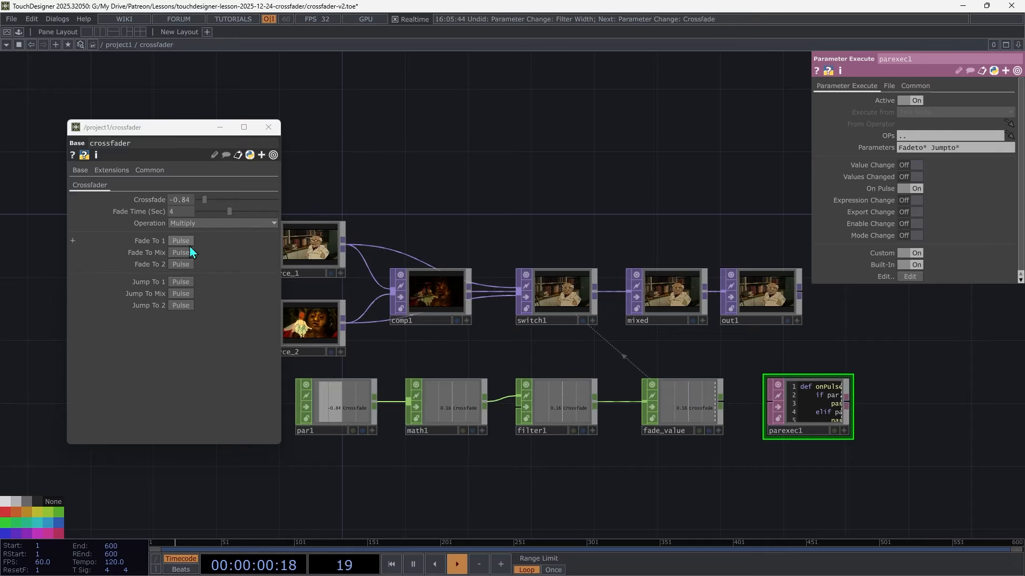
Test the Fade To 1 pulse on the crossfader and inspect the info on the parexec1 node.
left_click(187, 241)
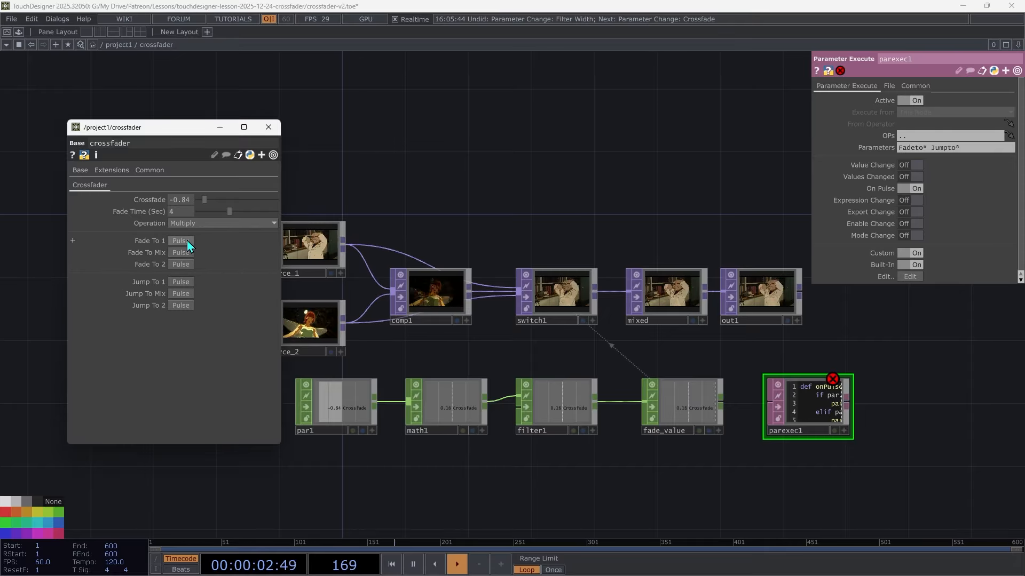
middle_click(806, 418)
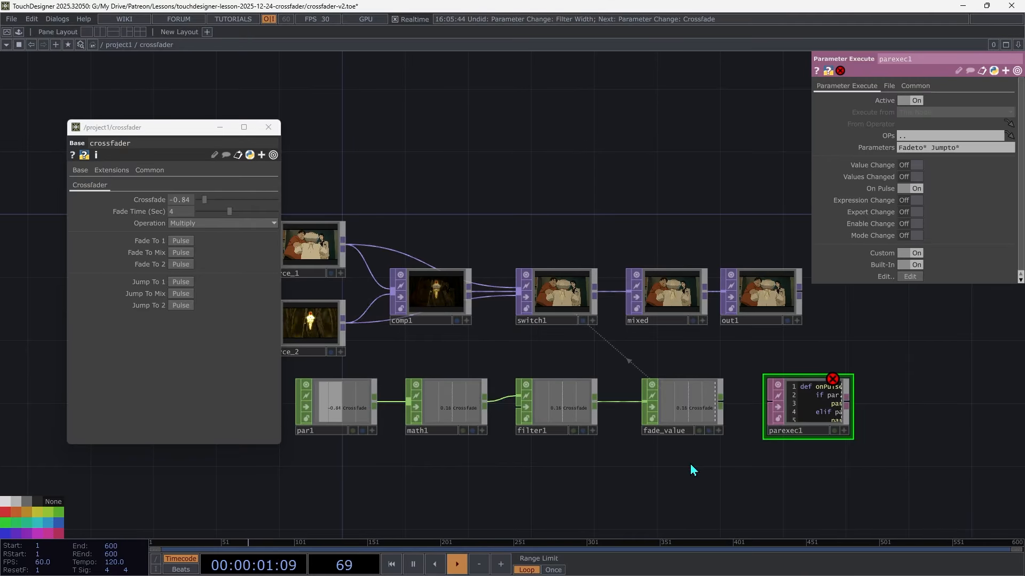
middle_click(806, 400)
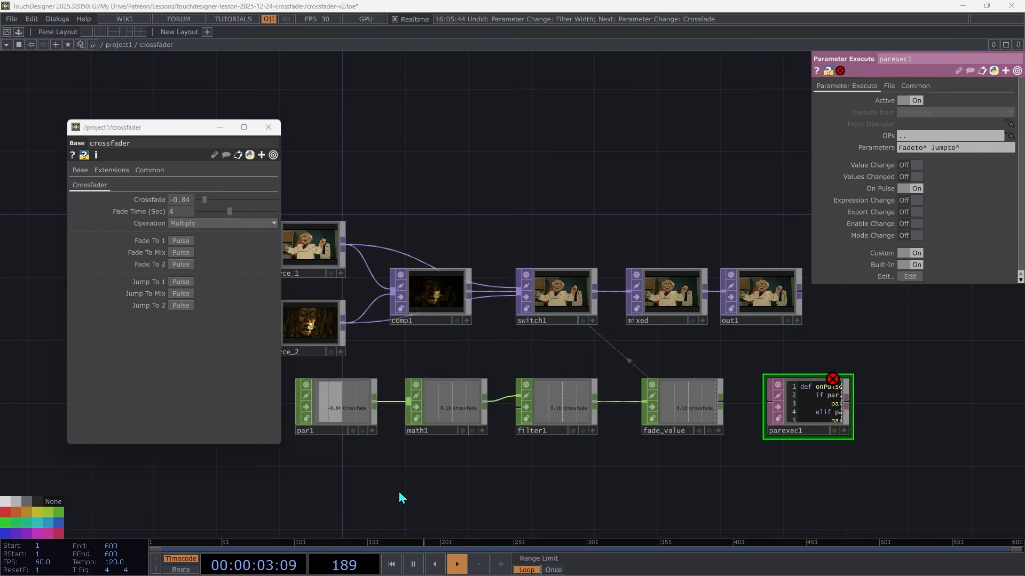
Switch to VS Code and replace the space indentation of the if par.name.endswith('1') line with a single tab.
key("alt+Tab")
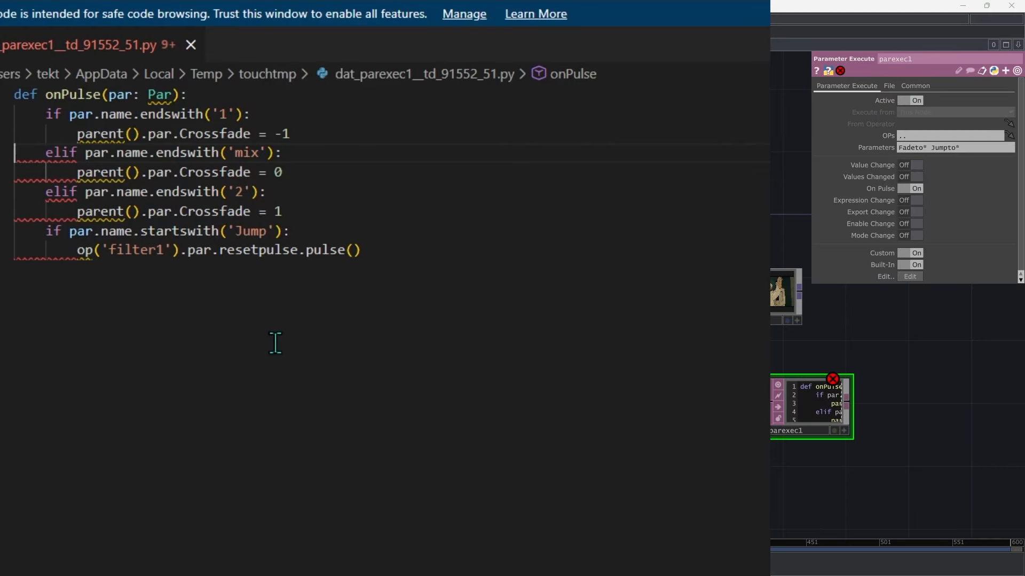
key("Home")
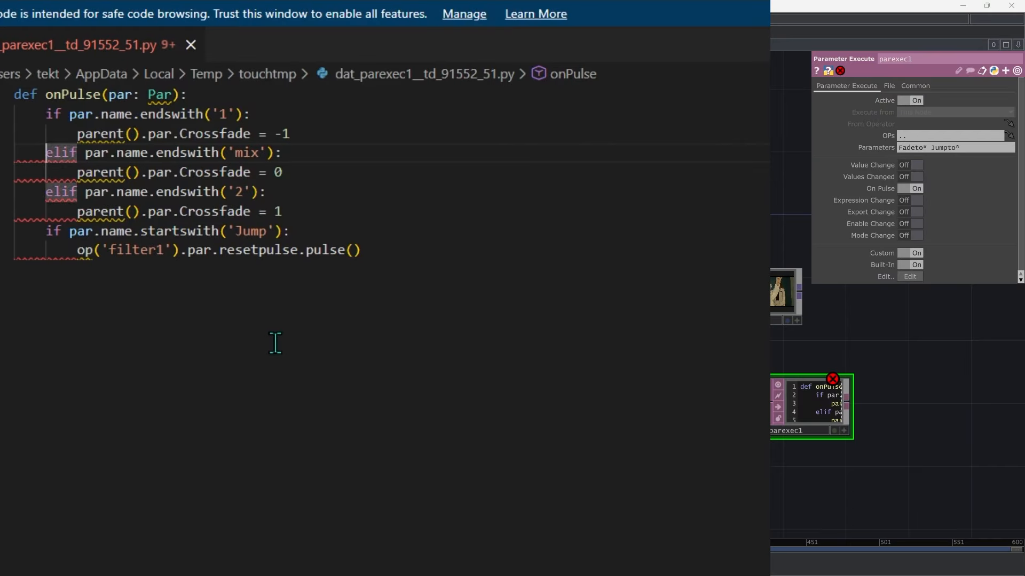
key("Home")
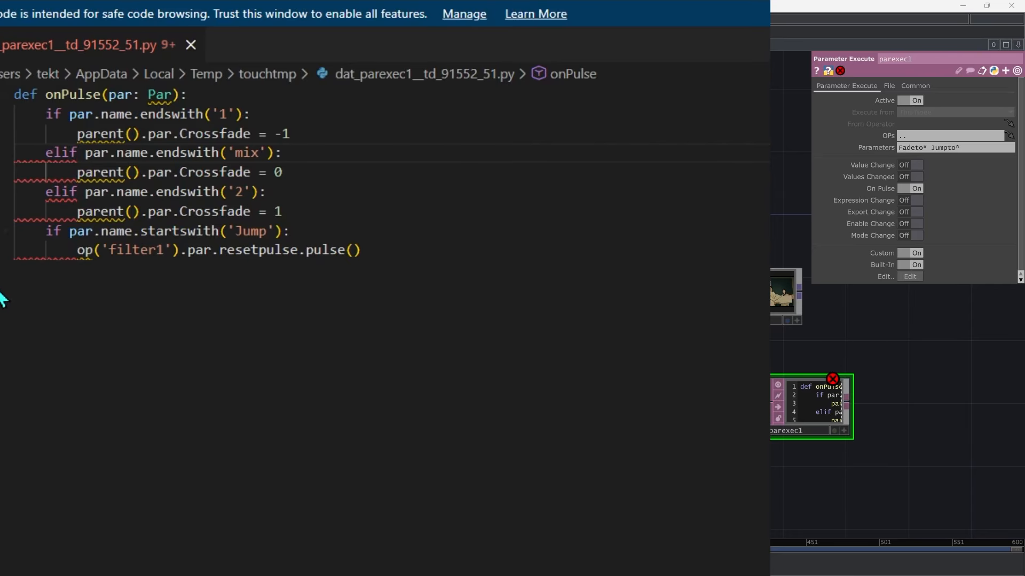
mouse_move(54, 253)
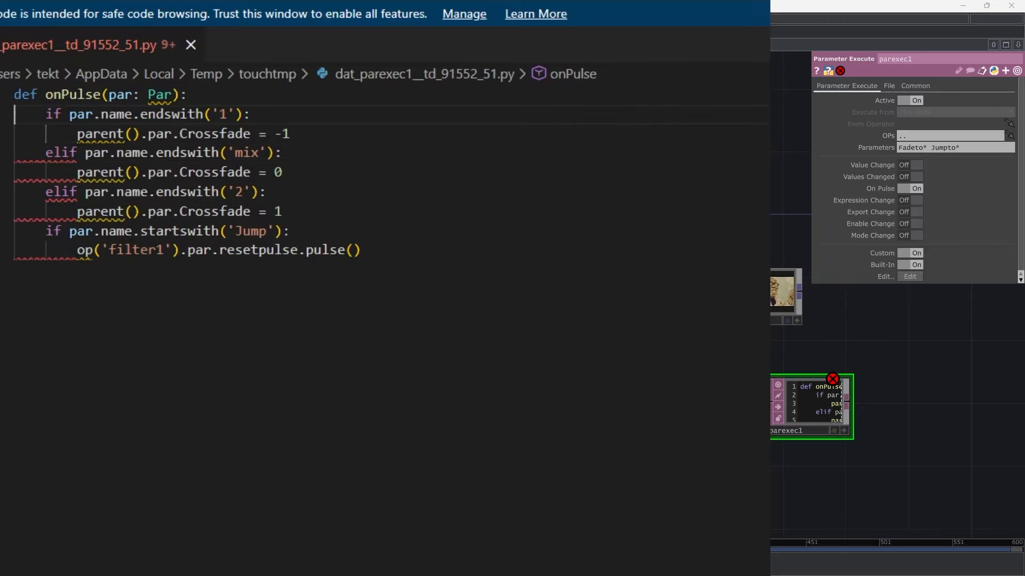
key("shift+Right")
key("shift+Right")
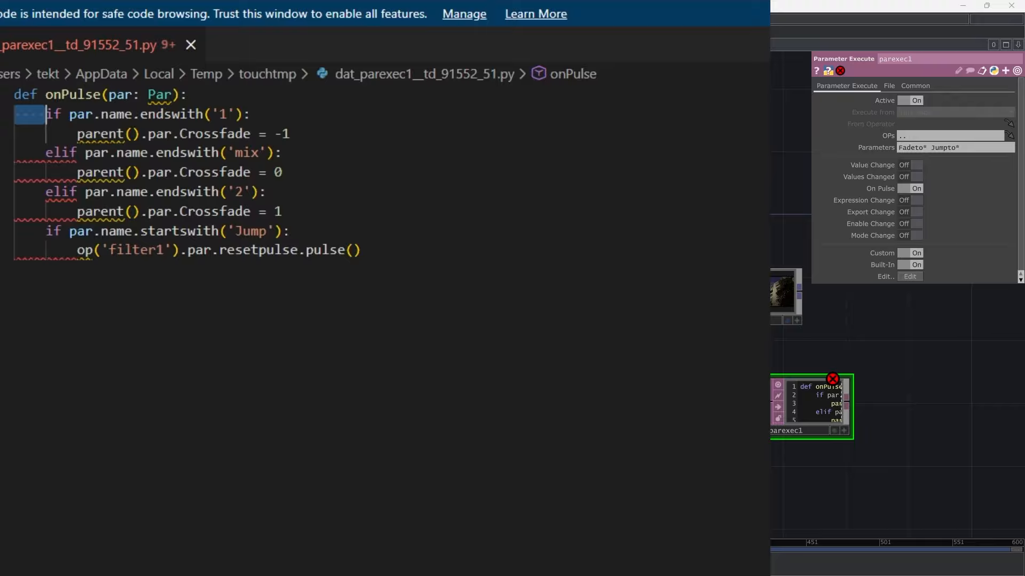
key("BackSpace")
key("Tab")
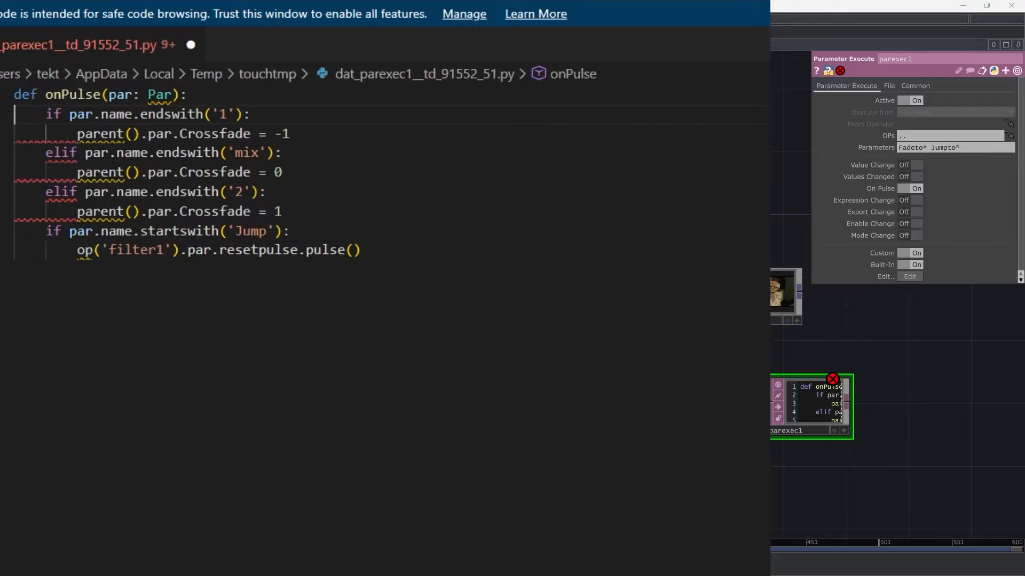
key("Right")
key("Left")
key("Right")
key("Left")
key("Right")
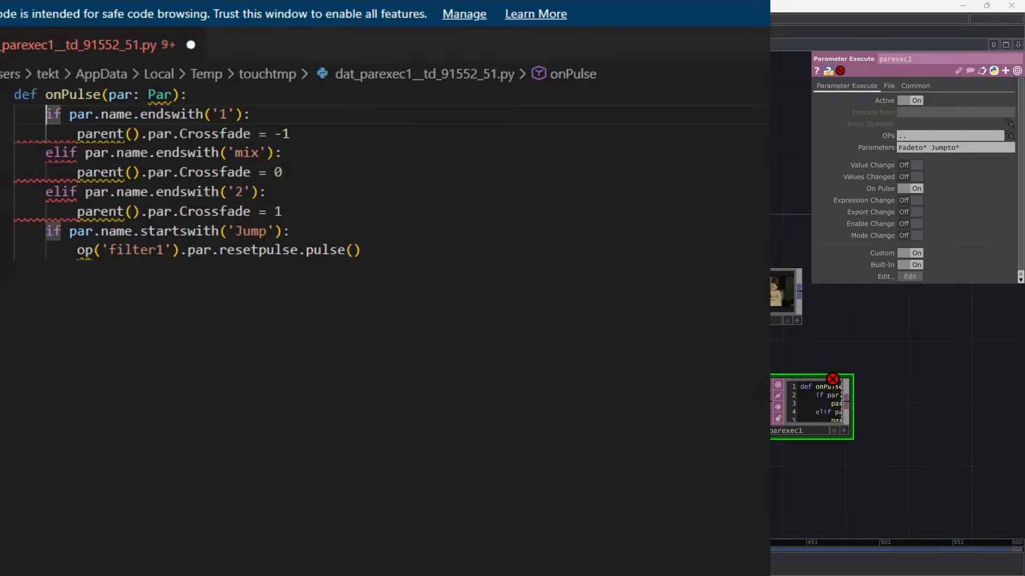
Re-indent the parent().par.Crossfade = -1 line with two tabs and make the remaining onPulse lines tab-indented too.
key("Down")
key("Right")
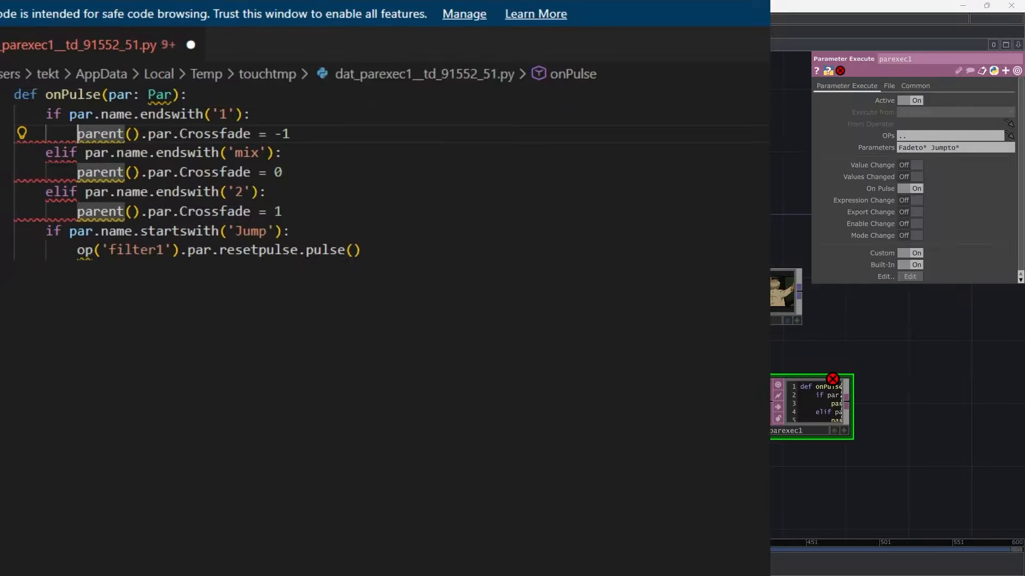
key("BackSpace")
key("BackSpace")
key("Tab")
key("Tab")
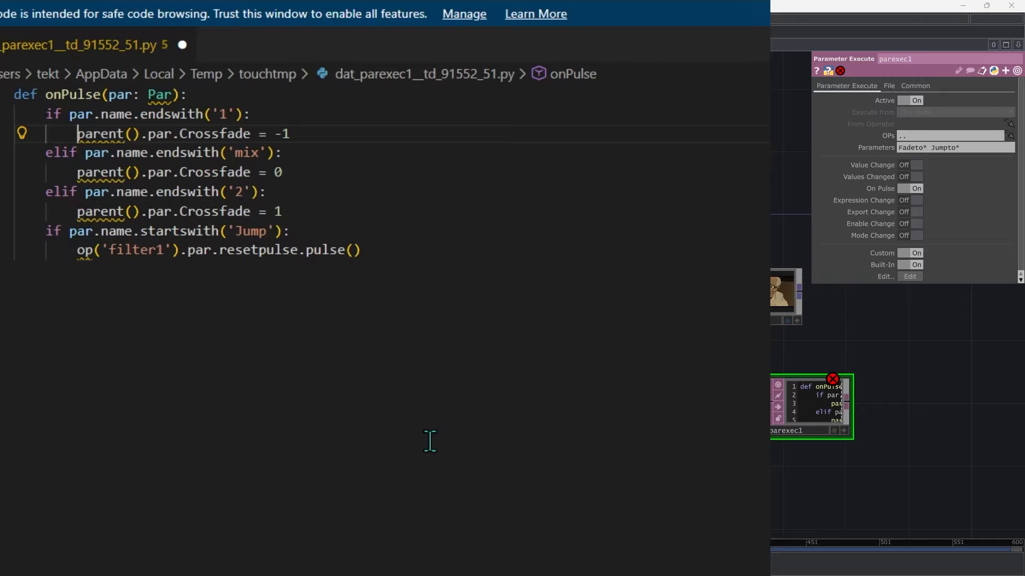
Toggle Render Whitespace on in the editor and check the indentation characters in onPulse.
key("ctrl+shift+p")
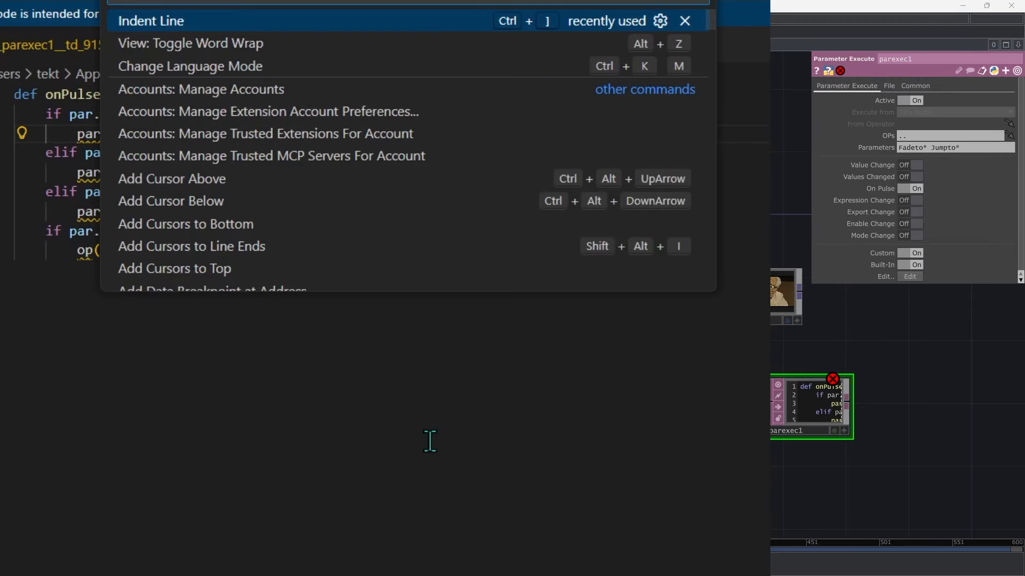
type("whit")
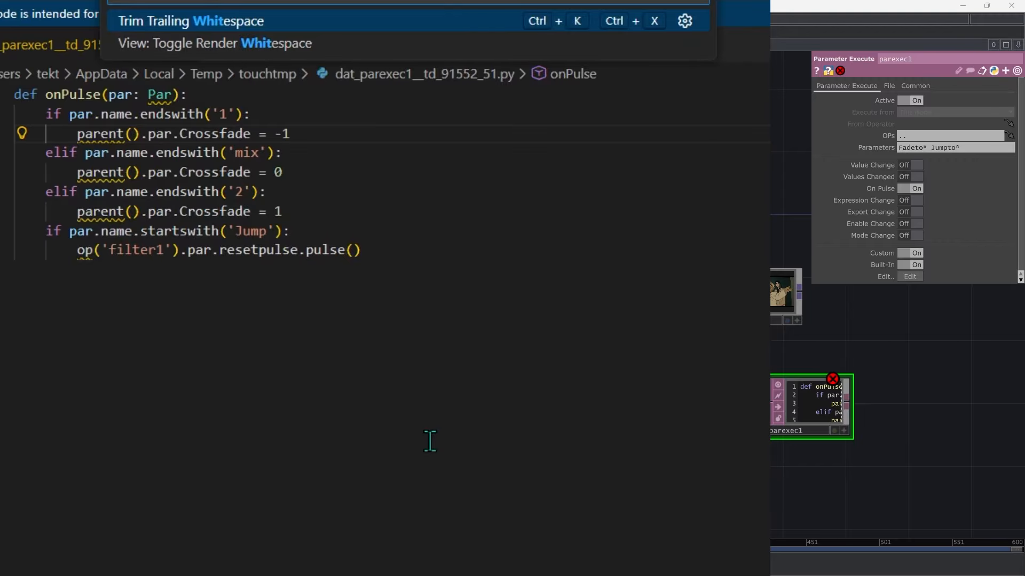
key("Down")
key("Return")
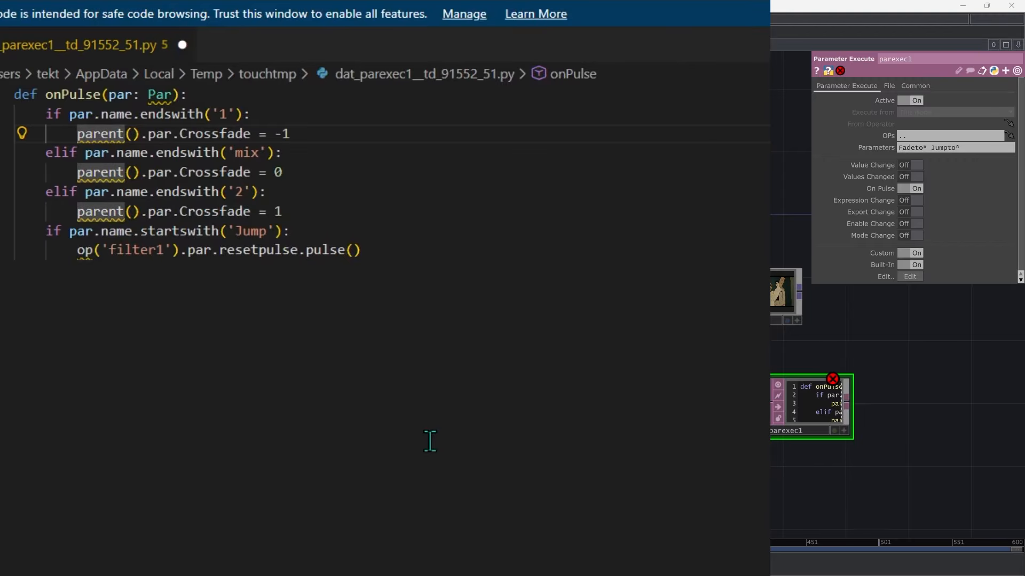
key("Left")
key("Right")
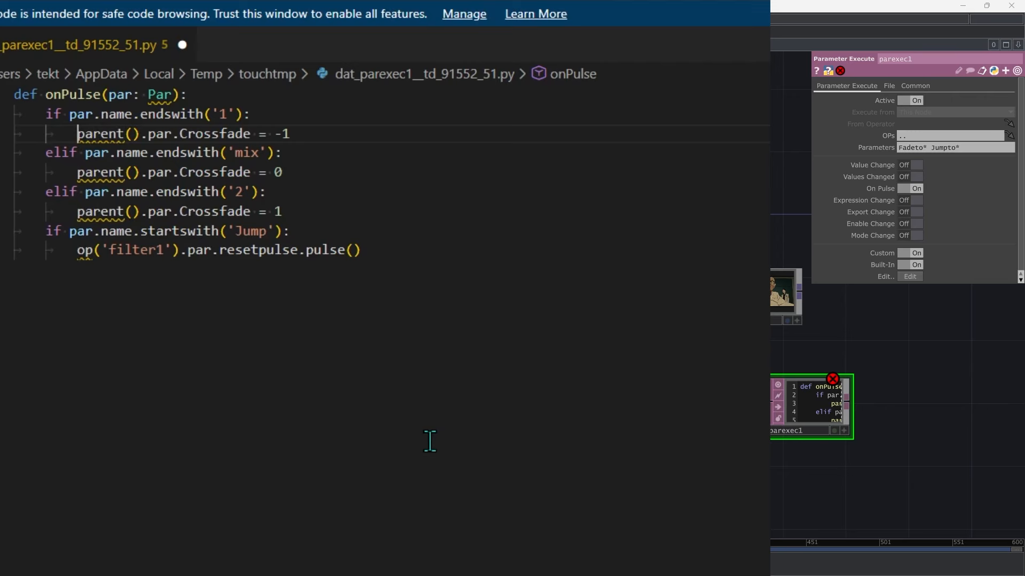
key("Left")
key("Right")
key("Left")
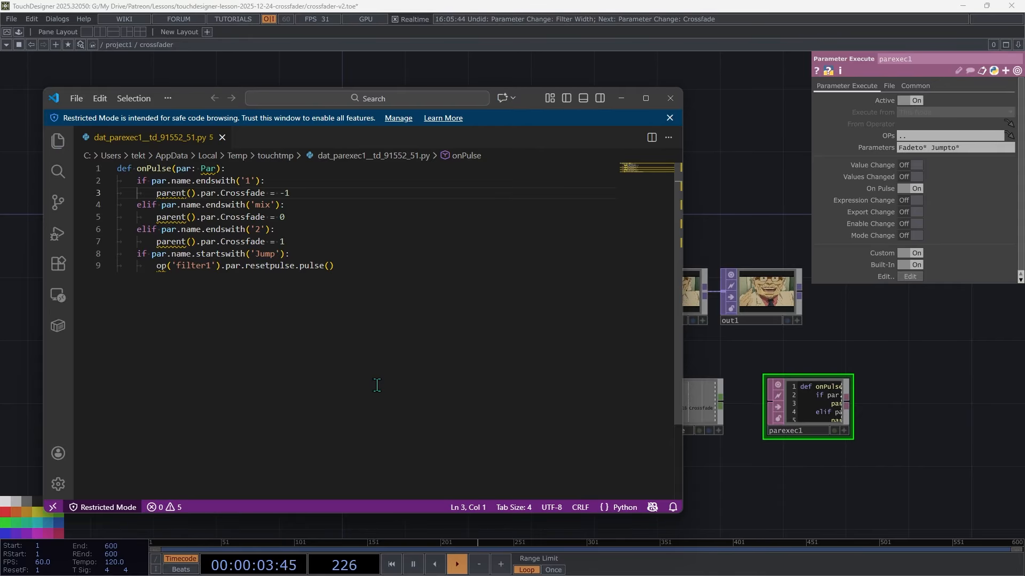
Save the script, return to TouchDesigner and trigger the crossfader's Fade To 1 pulse.
key("ctrl+s")
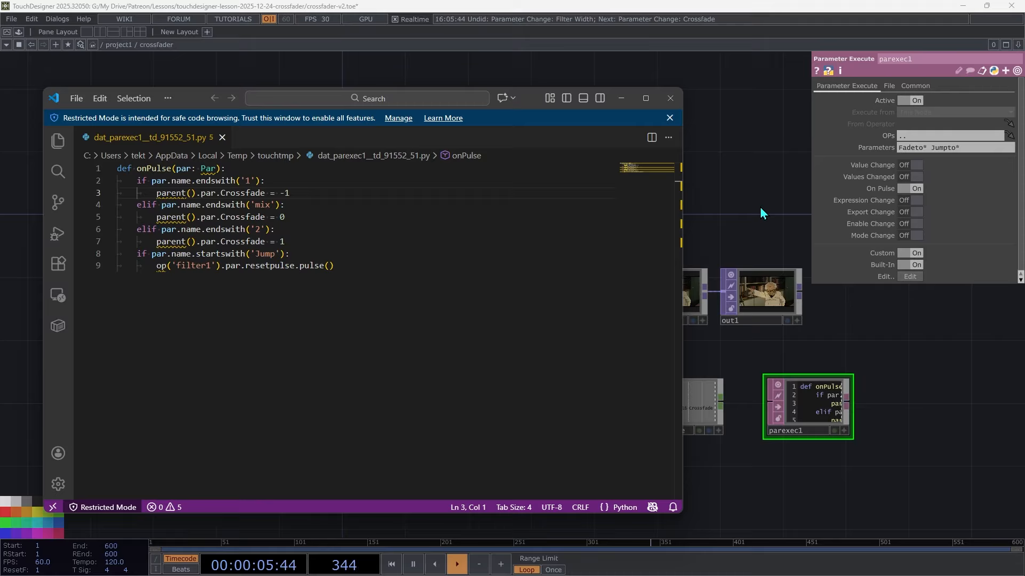
left_click(760, 207)
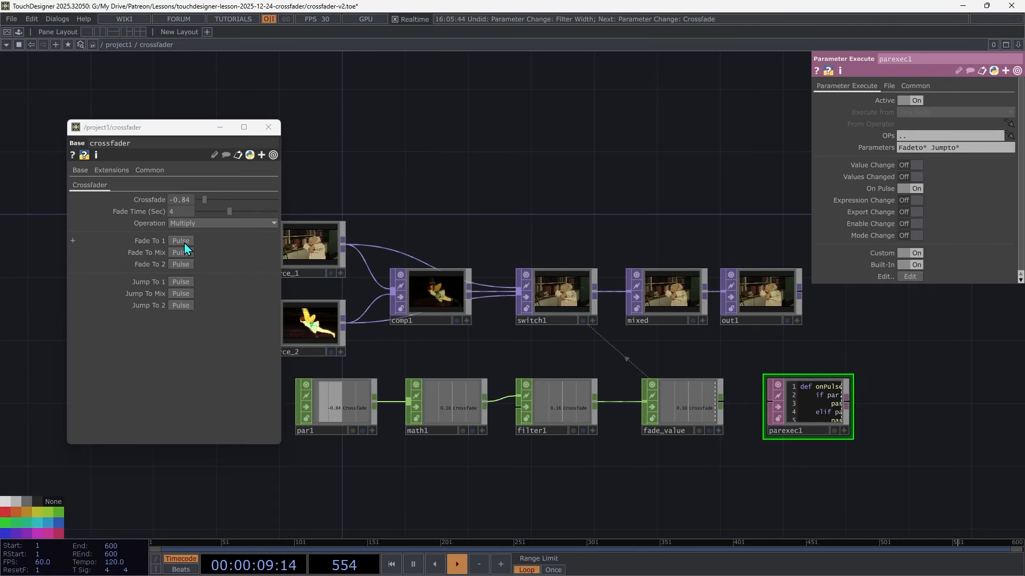
left_click(184, 241)
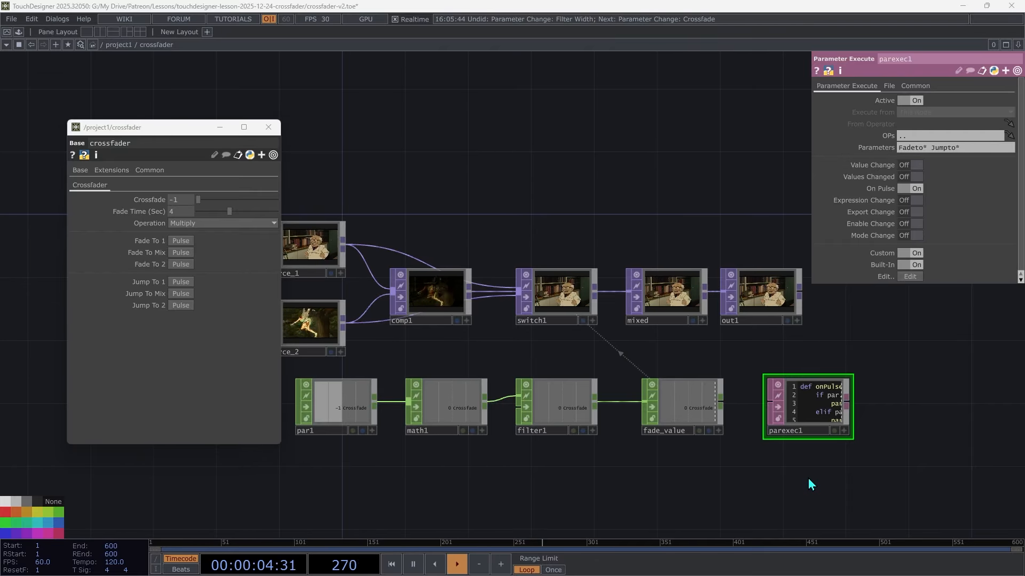
Review the onPulse script in VS Code, then test the Fade To 2 and Jump To 1 pulses in TouchDesigner.
key("alt+Tab")
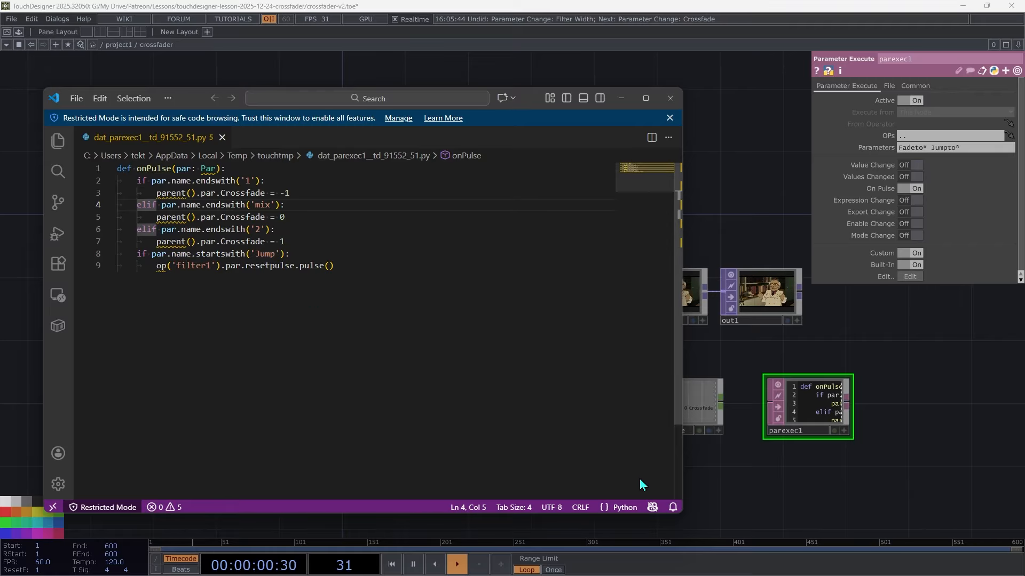
left_click(802, 482)
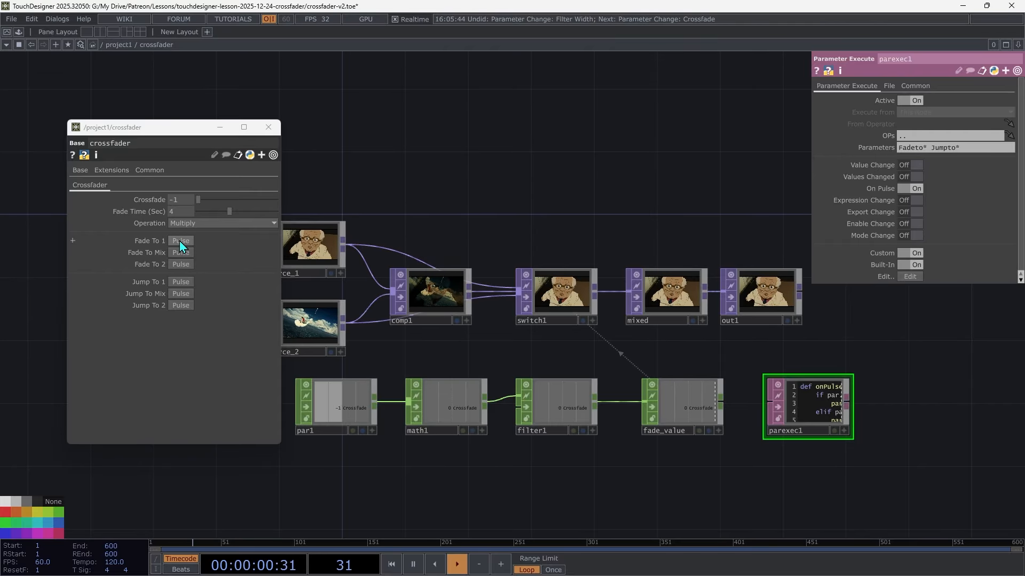
left_click(183, 267)
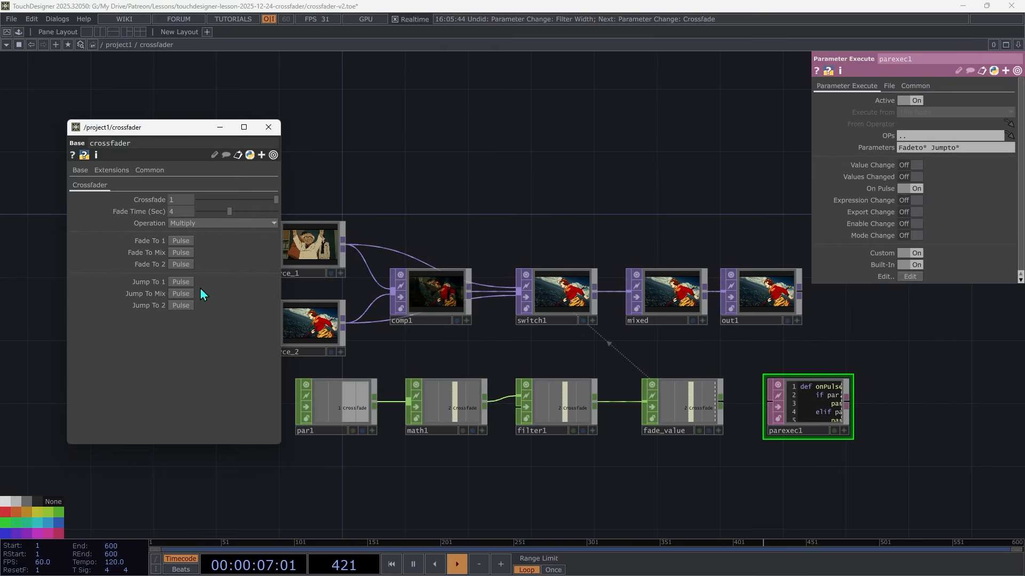
left_click(187, 283)
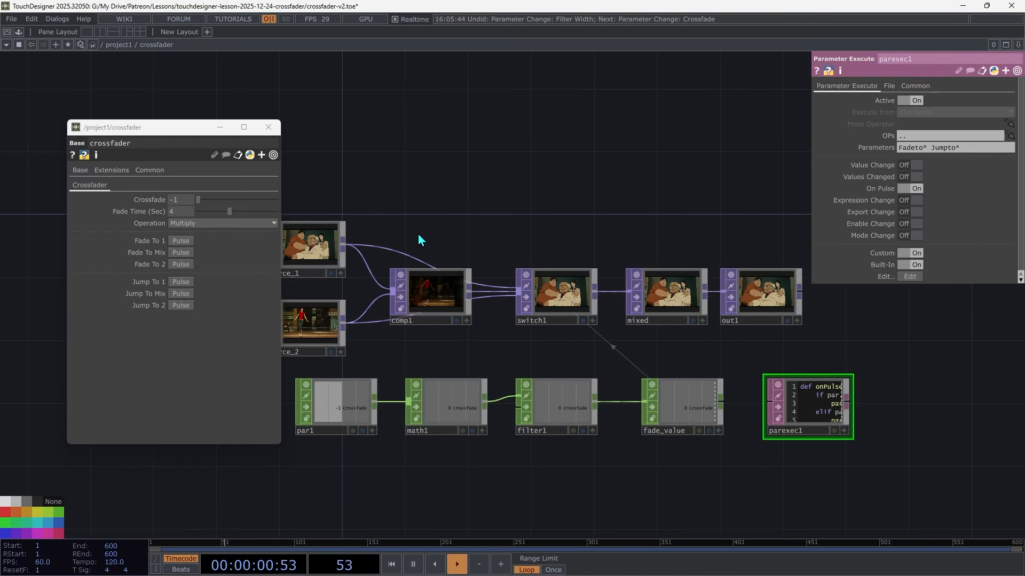
Close the crossfader's floating parameter window, go up to project1 and connect a Null TOP to the crossfader's output.
left_click(268, 127)
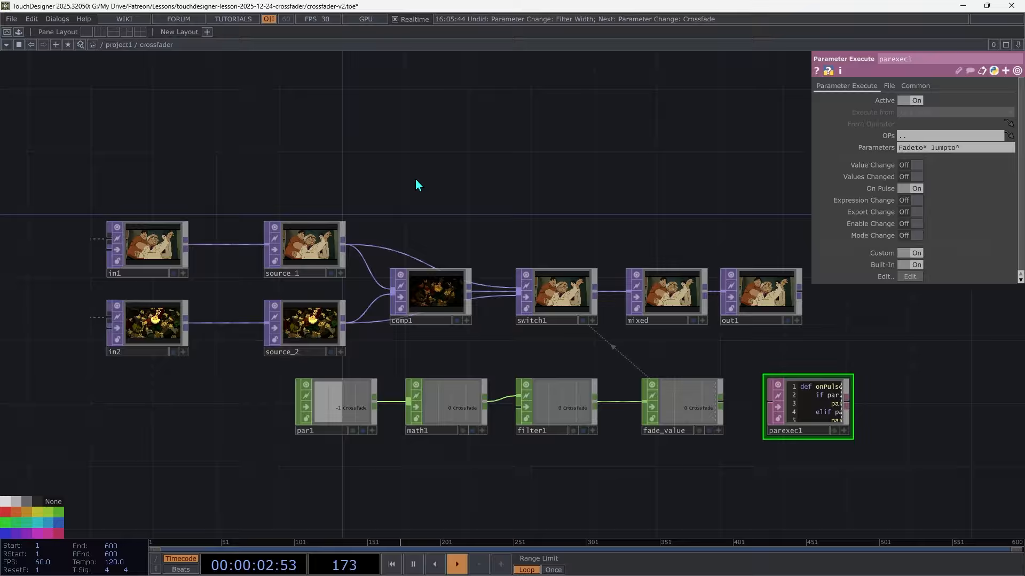
key("u")
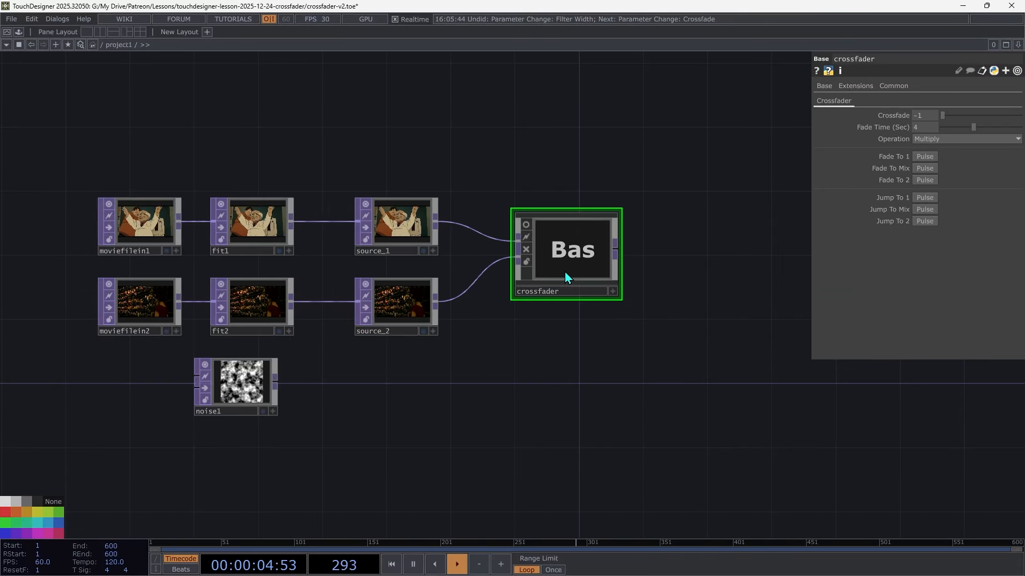
left_click(618, 252)
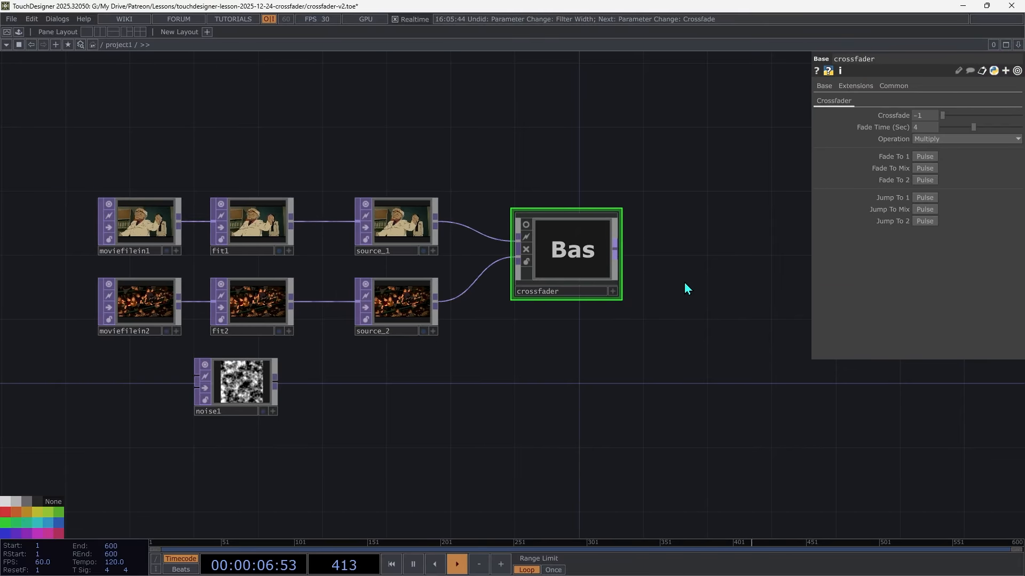
left_click(686, 289)
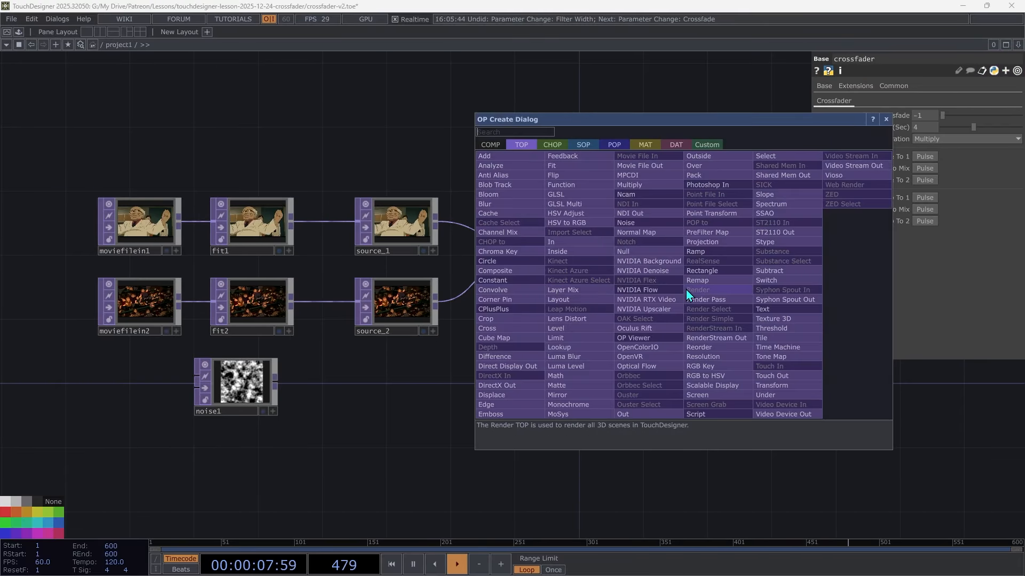
left_click(648, 254)
left_click(724, 259)
left_click_drag(724, 283, 691, 250)
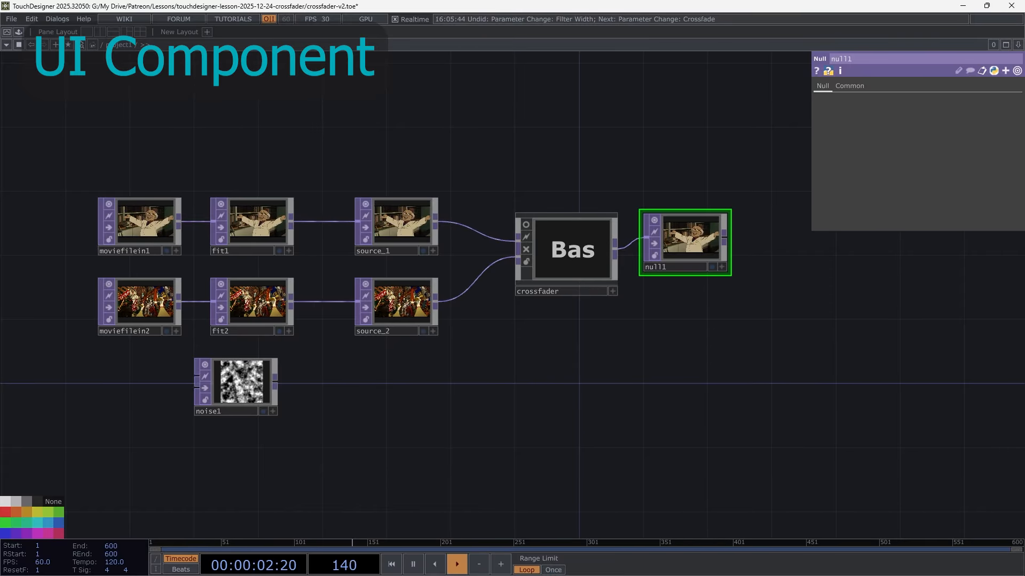
Open the operator creation dialog in project1 and filter the operators by CON.
key("Tab")
type("CON")
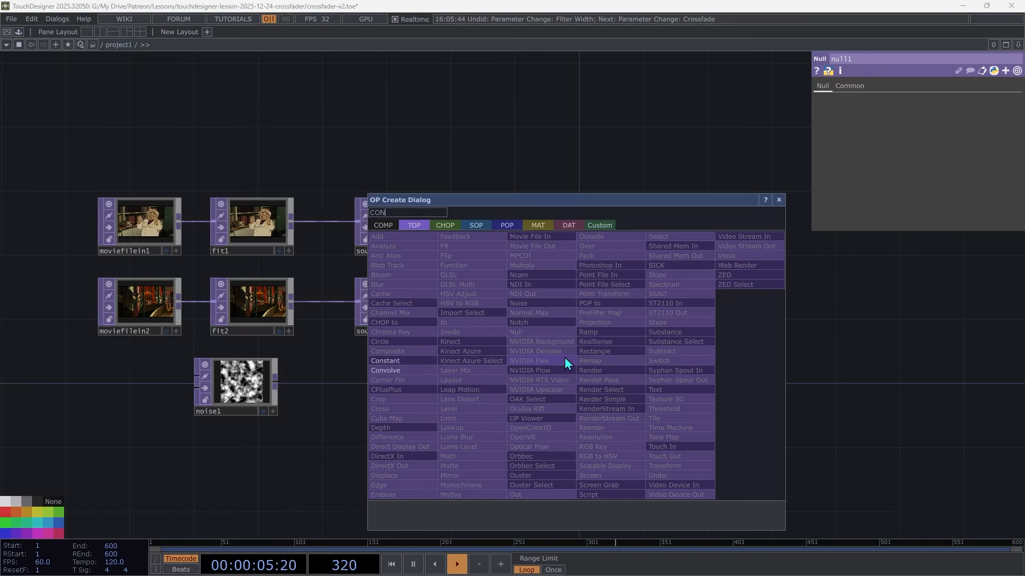
Add a Container COMP above the crossfader component and rename it crossfader_ui.
left_click(396, 227)
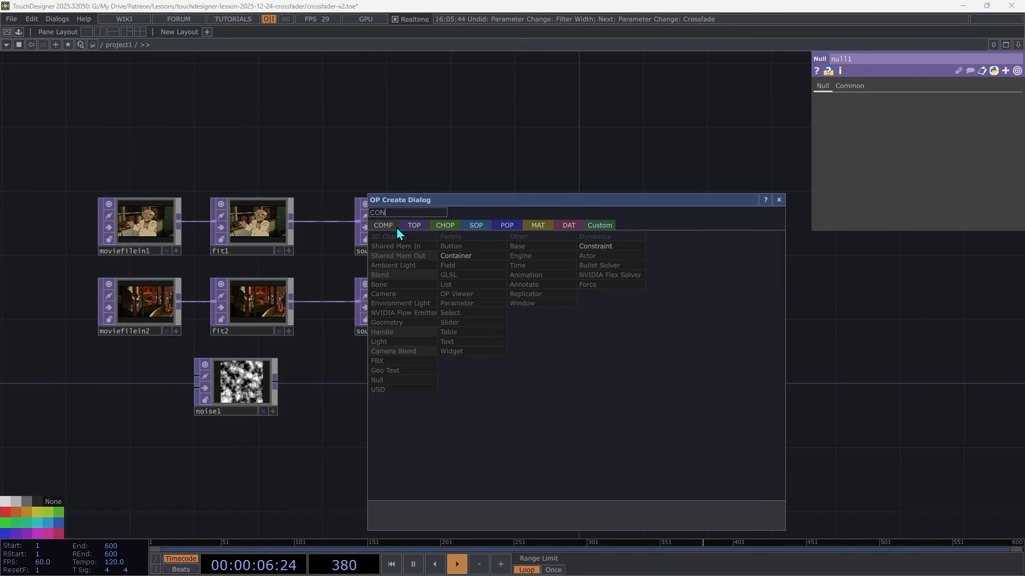
key("Escape")
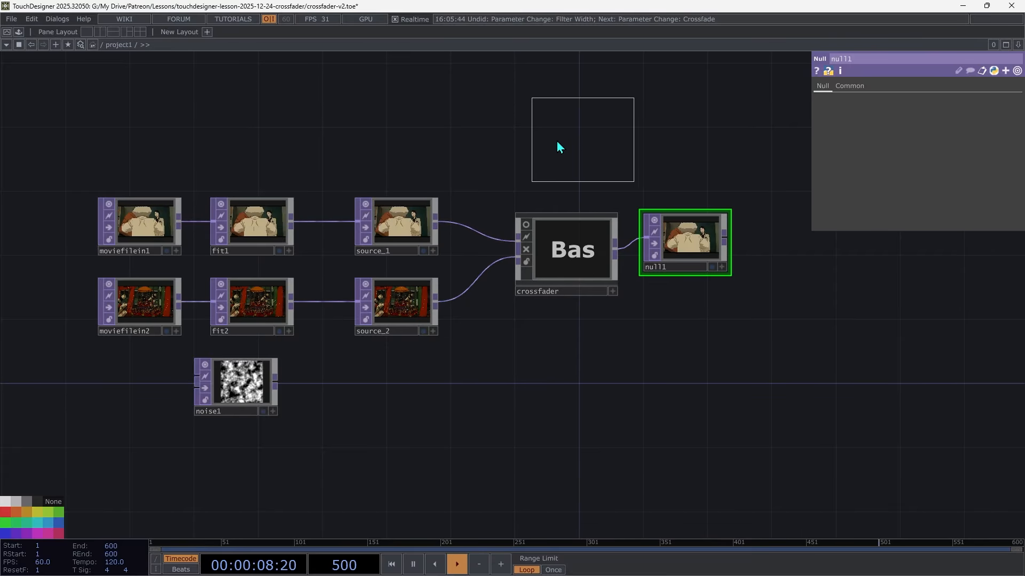
left_click(570, 132)
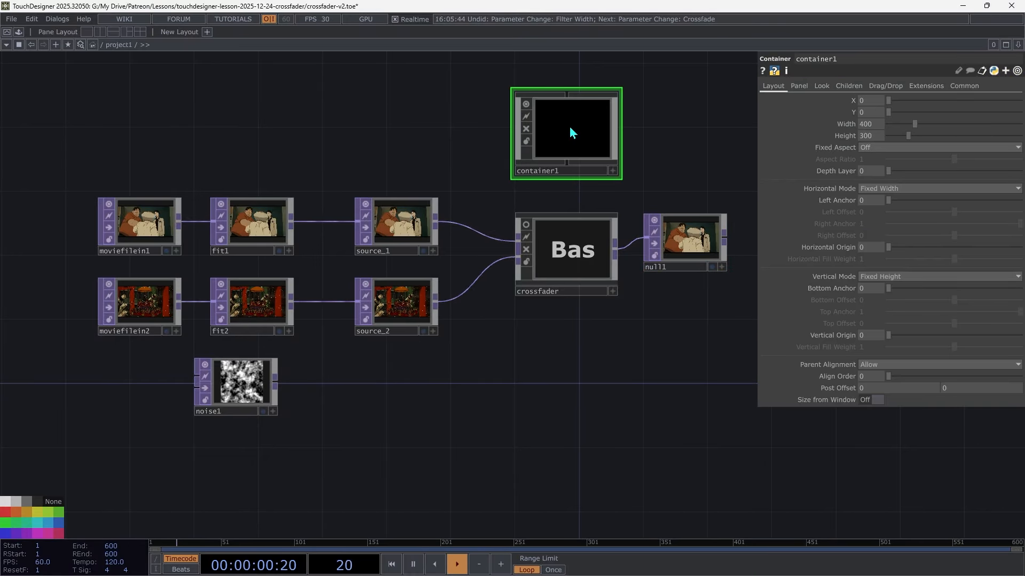
left_click(580, 172)
type("cro")
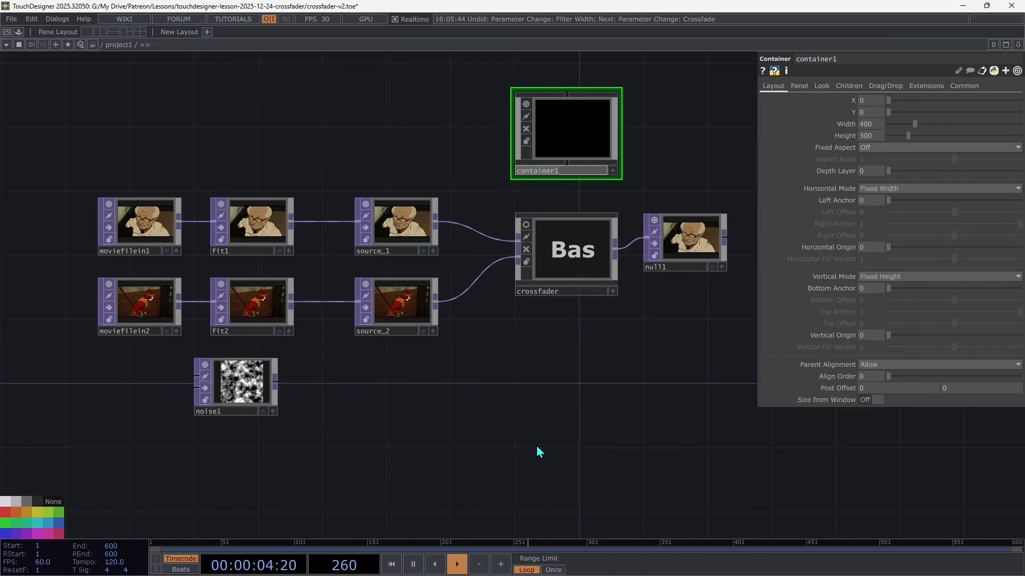
type("ssfader_ui")
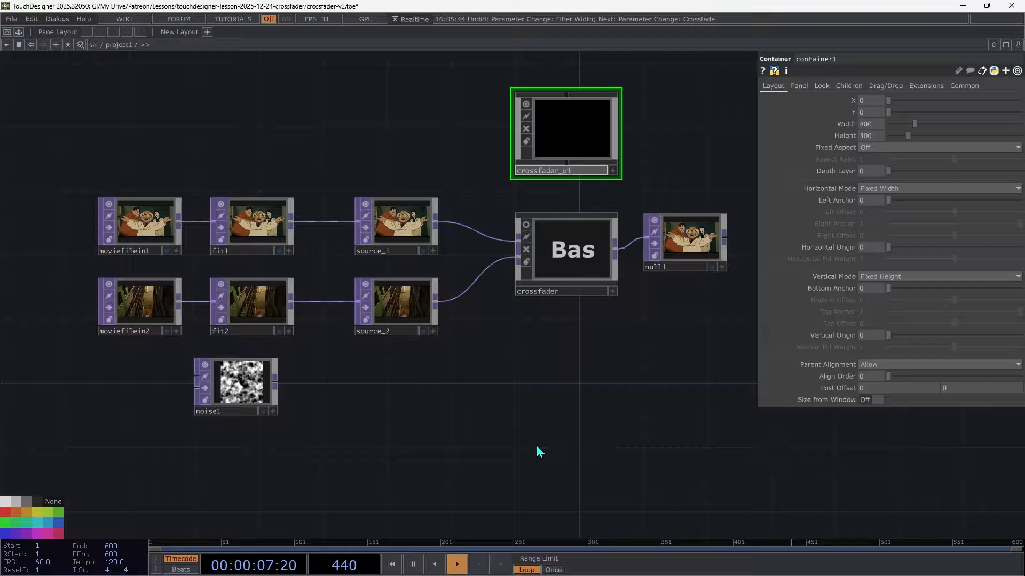
key("Return")
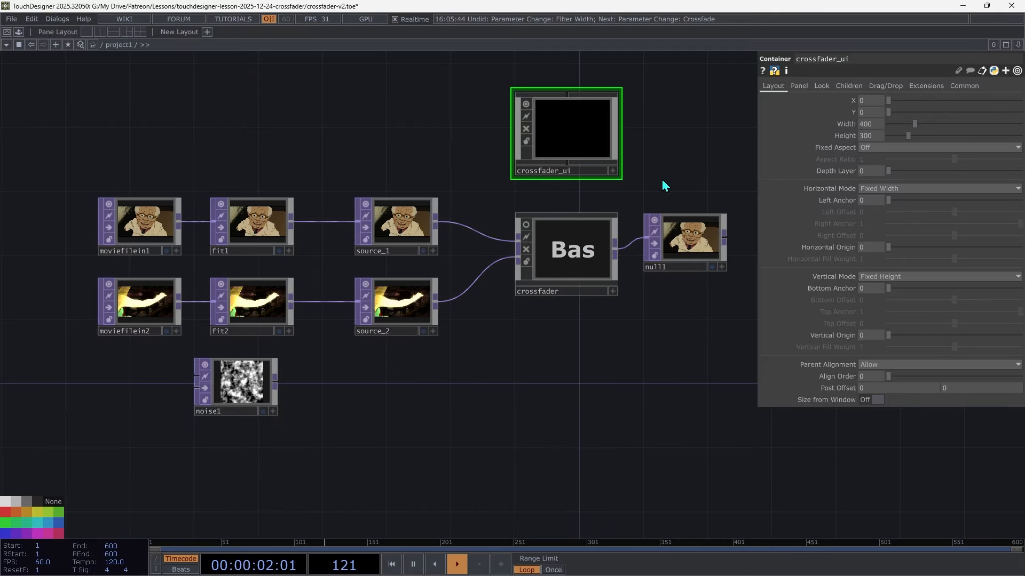
Open the component customization for crossfader_ui and add a custom parameter page named UI.
right_click(586, 142)
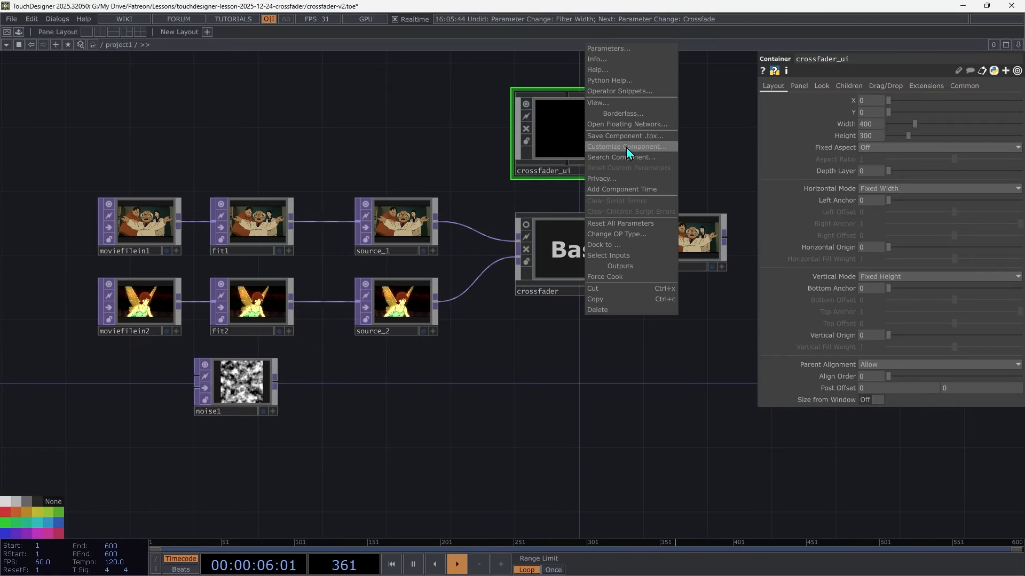
left_click(626, 147)
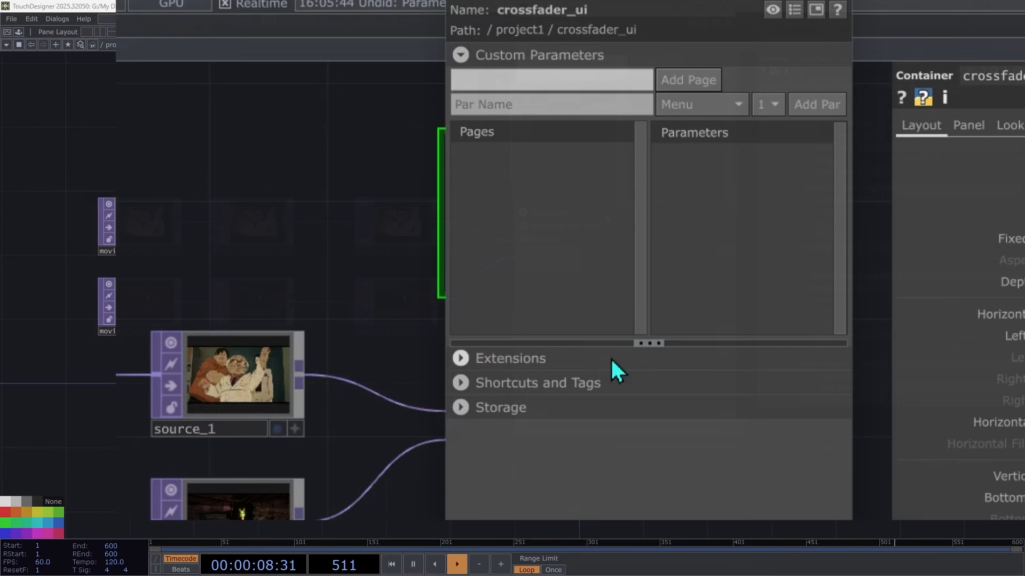
type("UI")
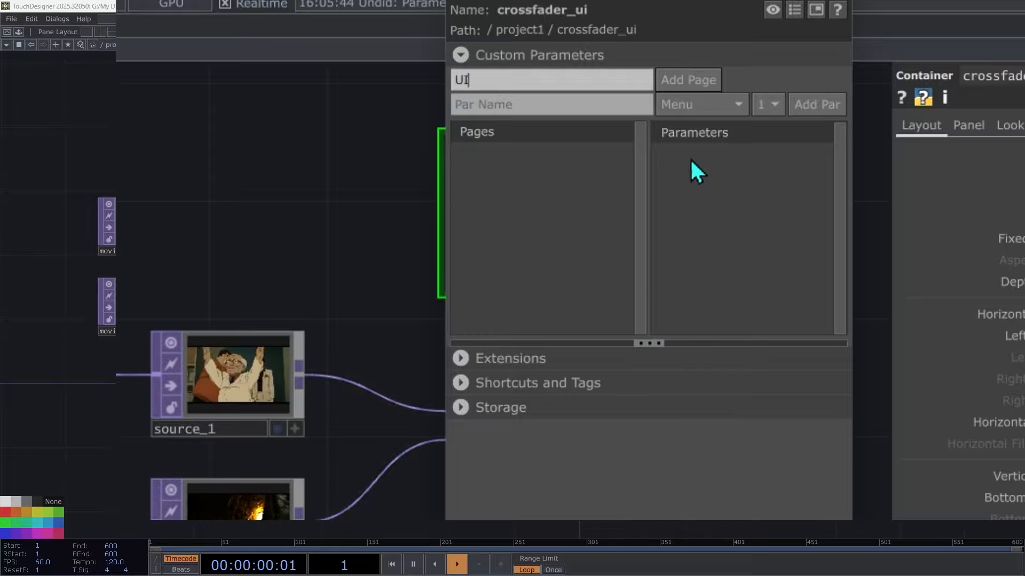
left_click(675, 84)
Add a COMP-type custom parameter named Crossfader COMP to the UI page and close the Component Editor.
left_click(705, 109)
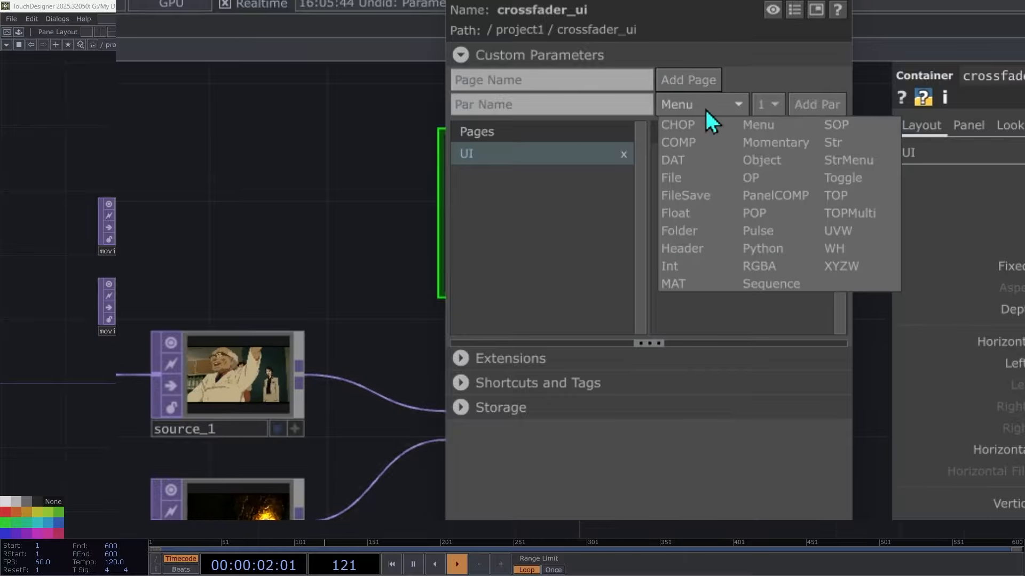
left_click(700, 137)
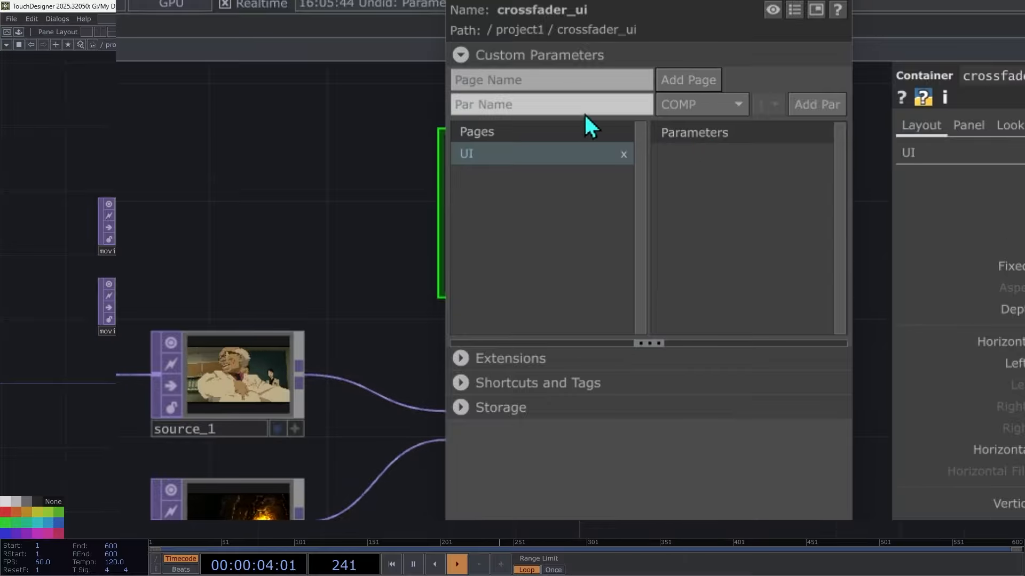
left_click(585, 112)
type("Cros")
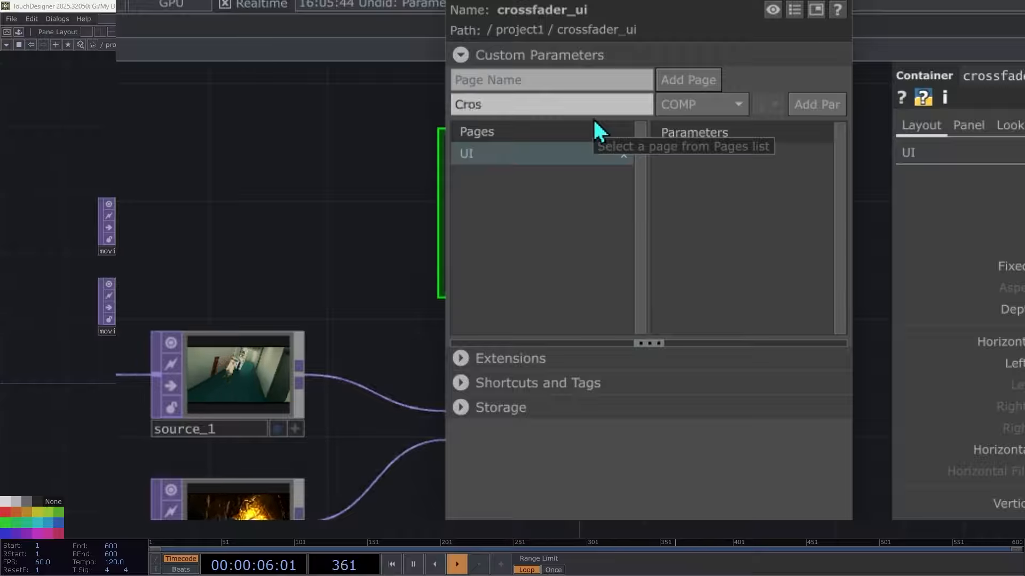
type("sfader COM")
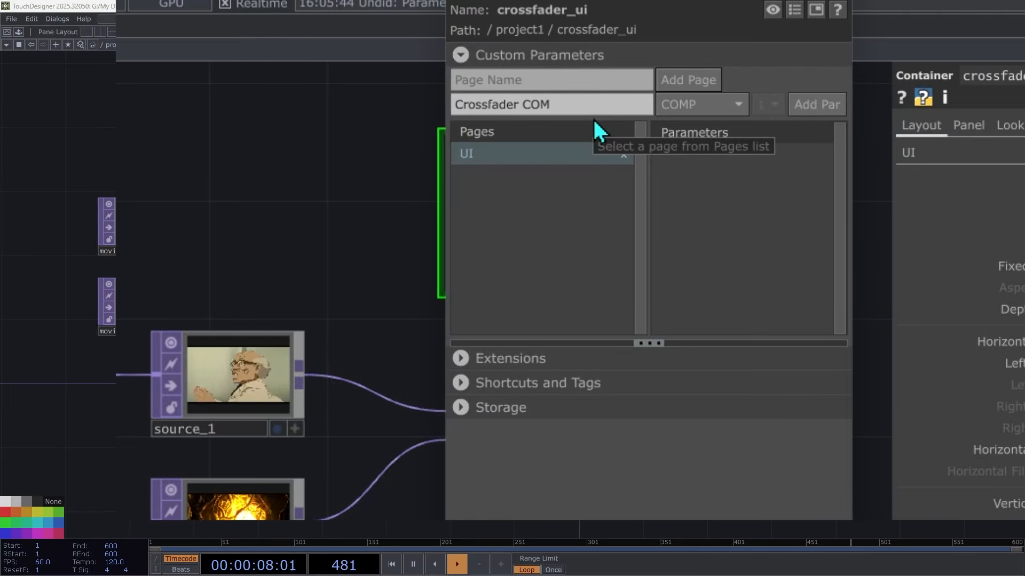
type("P")
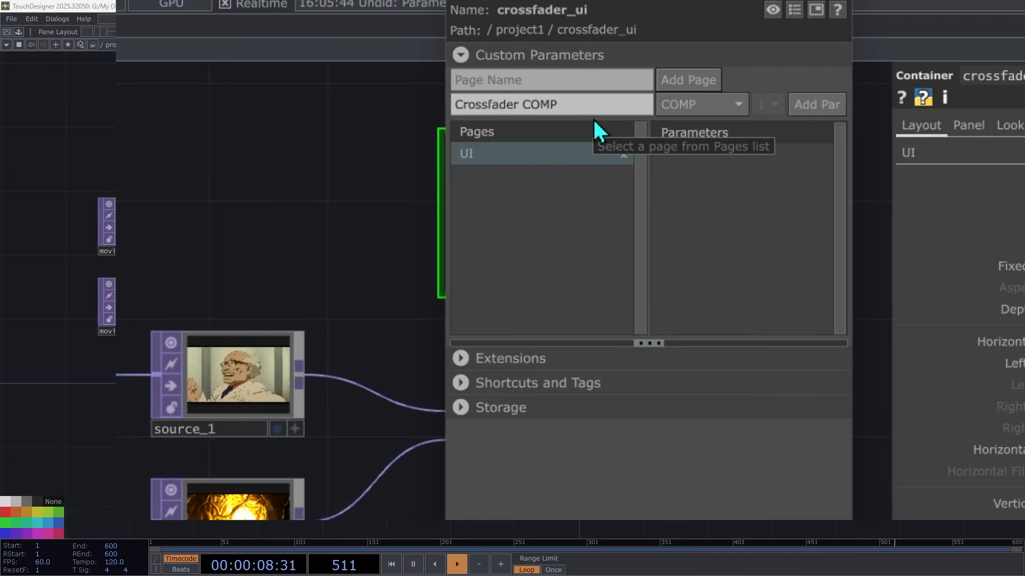
left_click(803, 105)
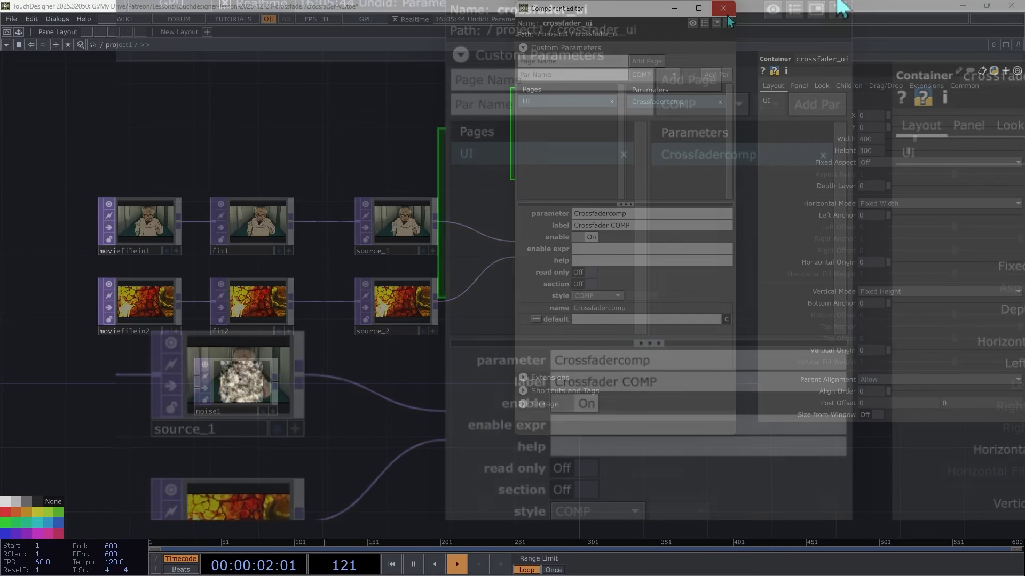
left_click(724, 10)
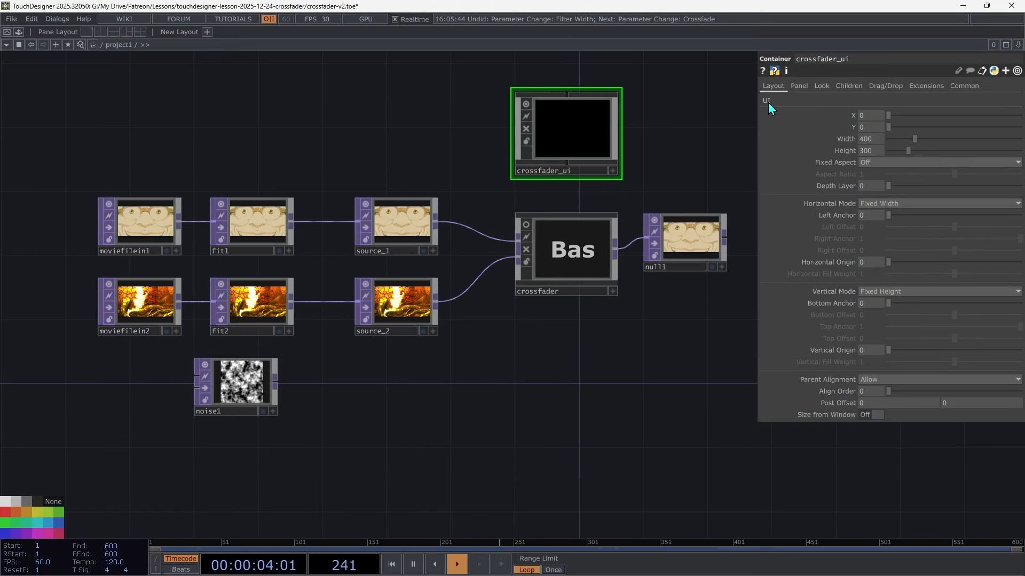
Assign the crossfader component to crossfader_ui's Crossfader COMP parameter and enter the crossfader_ui network.
left_click(767, 101)
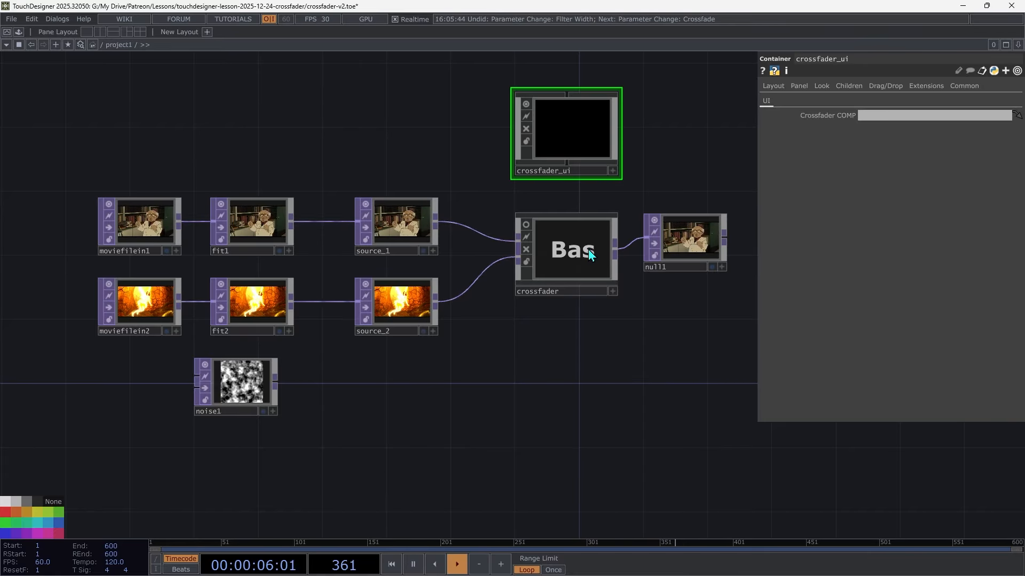
left_click_drag(588, 249, 898, 114)
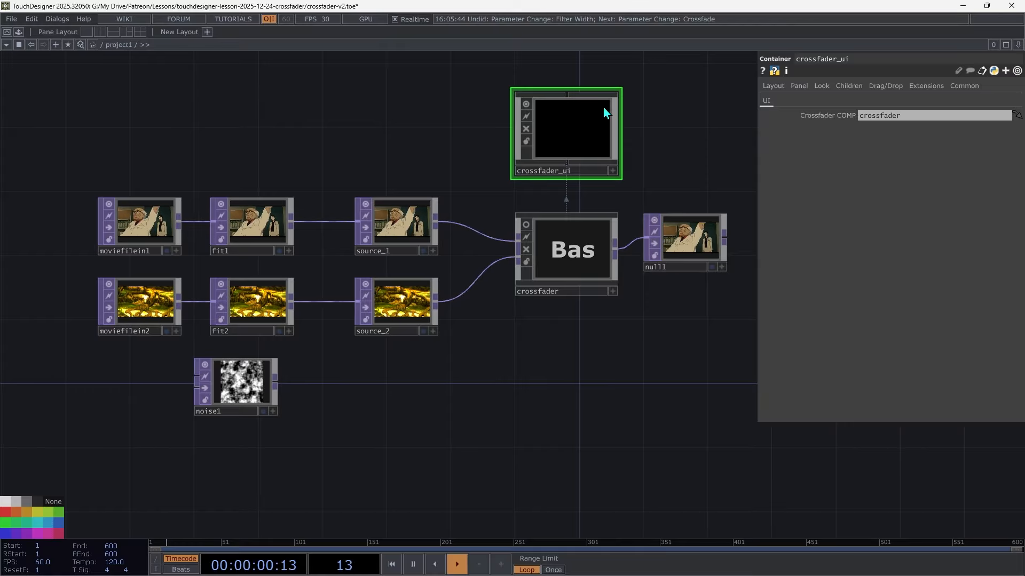
double_click(606, 113)
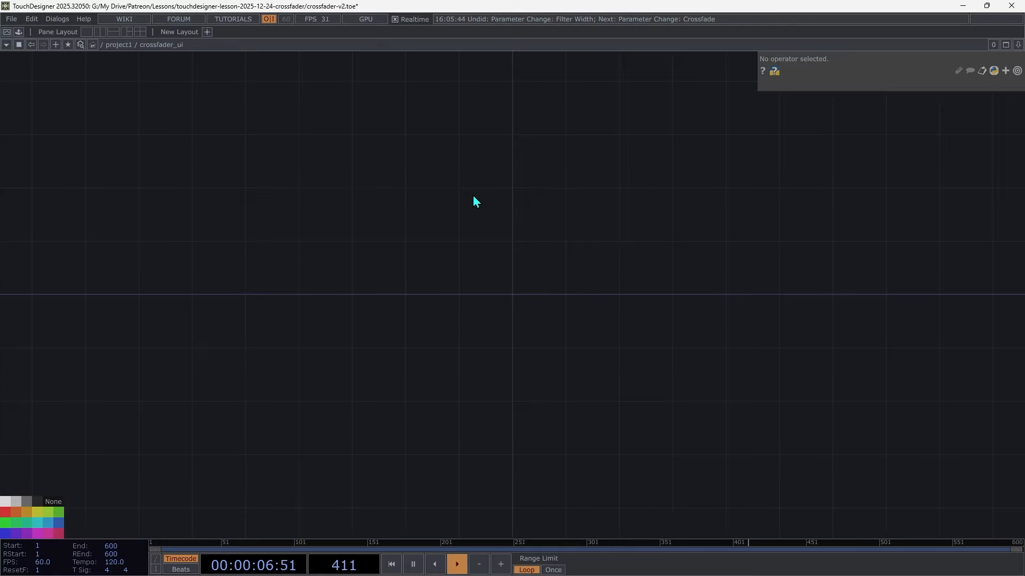
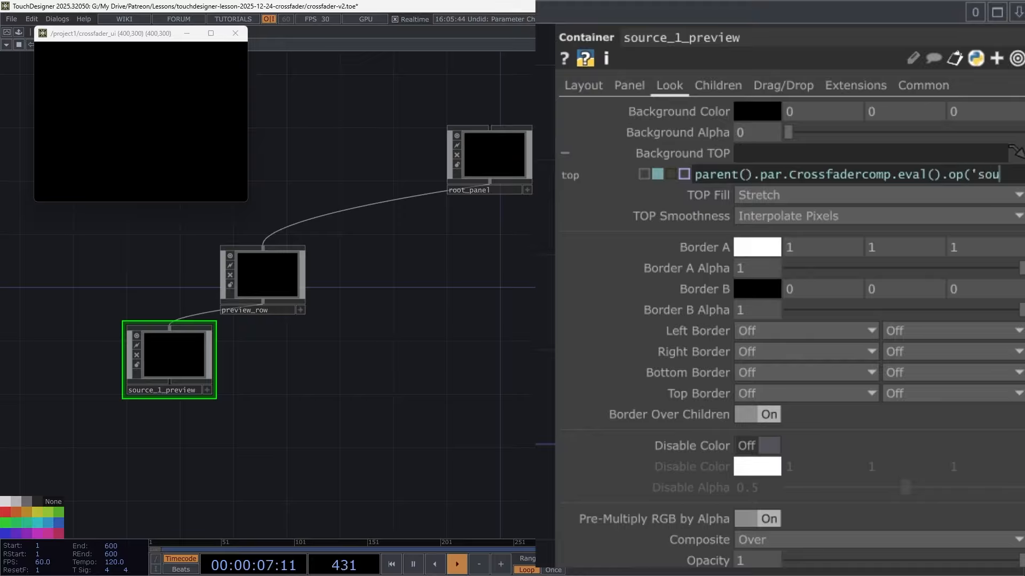
Complete the Background TOP expression of source_1_preview as parent().par.Crossfadercomp.eval().op('source_1').
type("e_1")
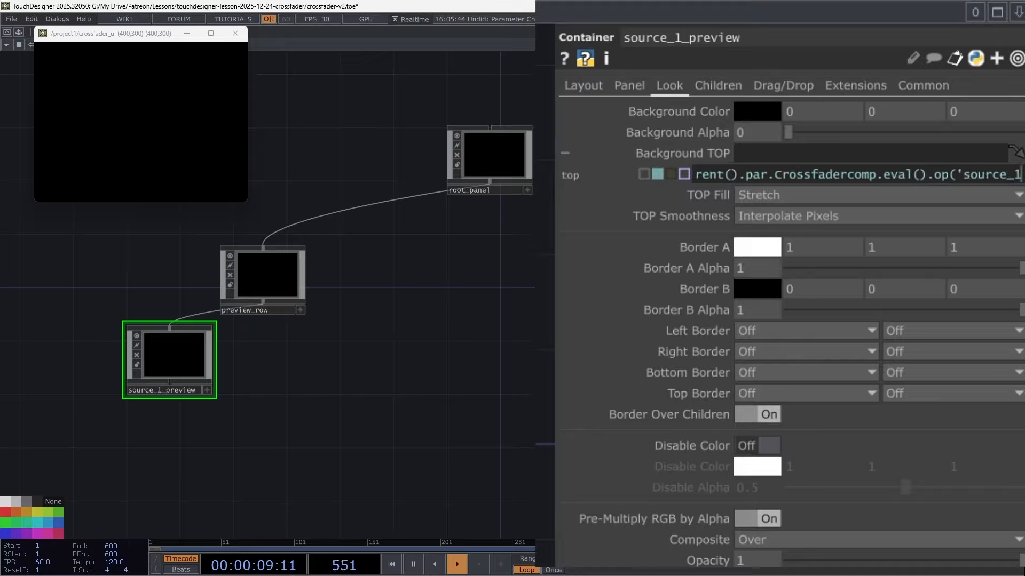
type("')")
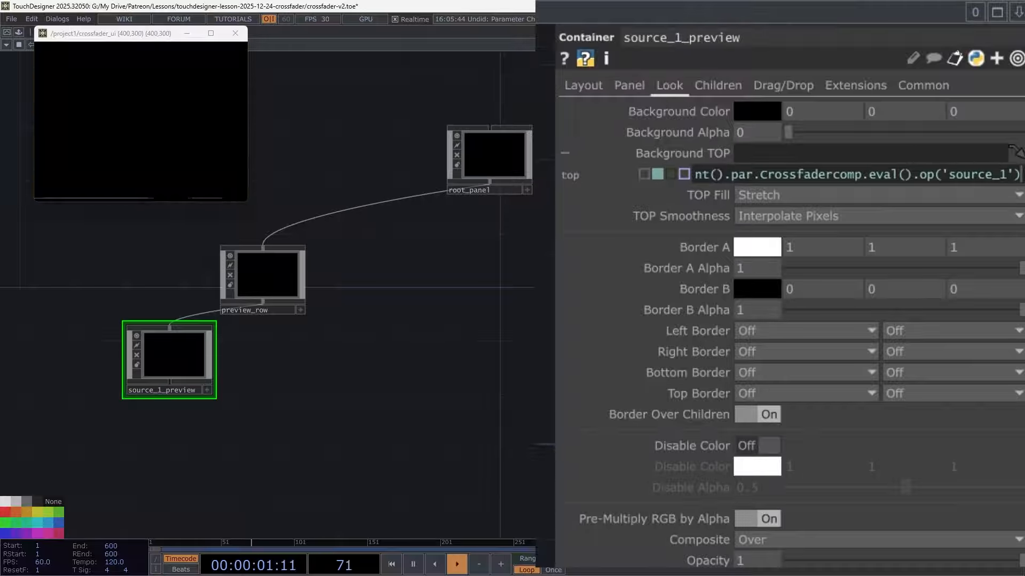
key("Return")
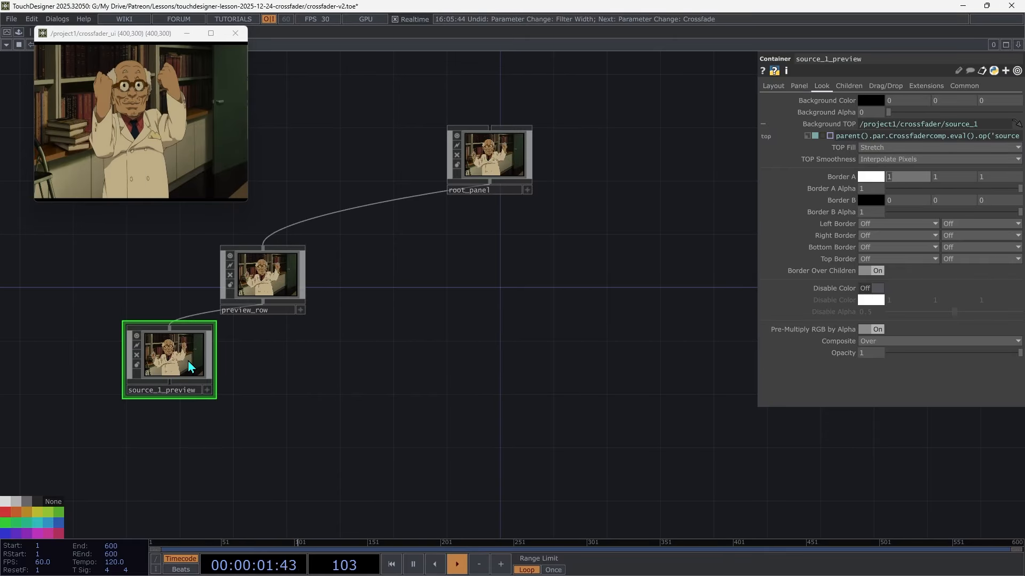
Paste two copies of source_1_preview and place them side by side beneath preview_row.
key("ctrl+v")
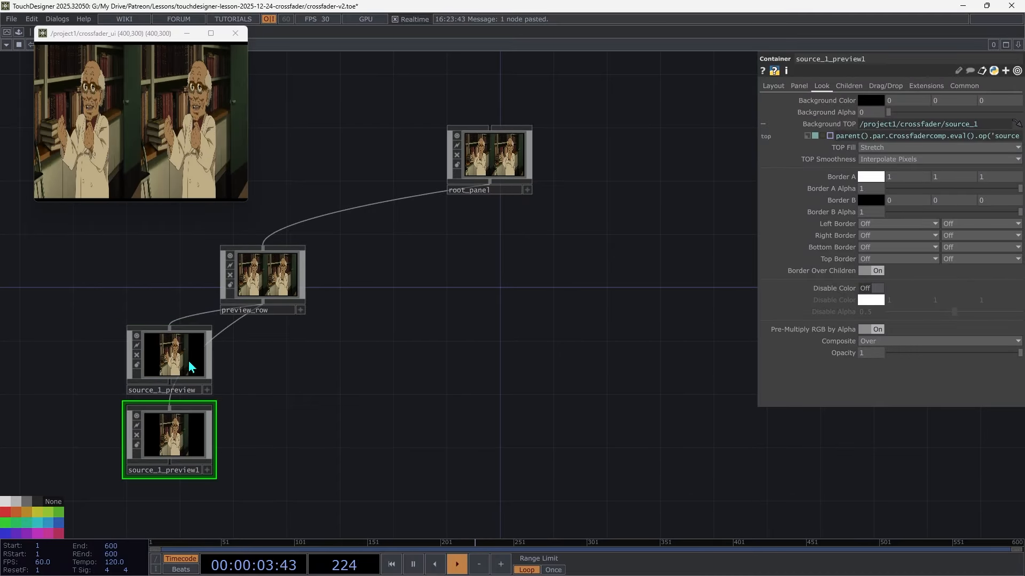
left_click_drag(195, 449, 315, 383)
left_click(315, 383)
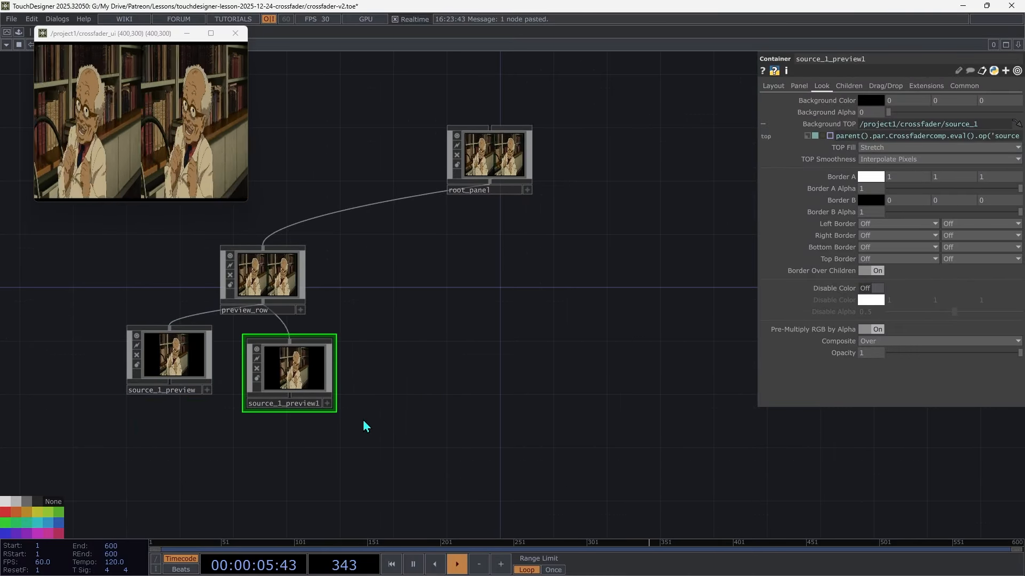
key("ctrl+v")
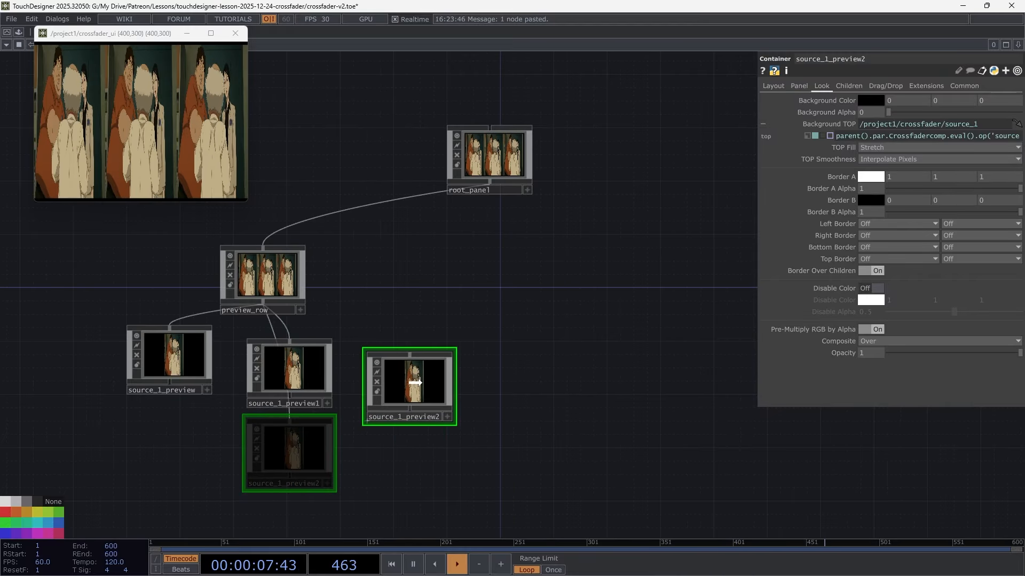
left_click(419, 380)
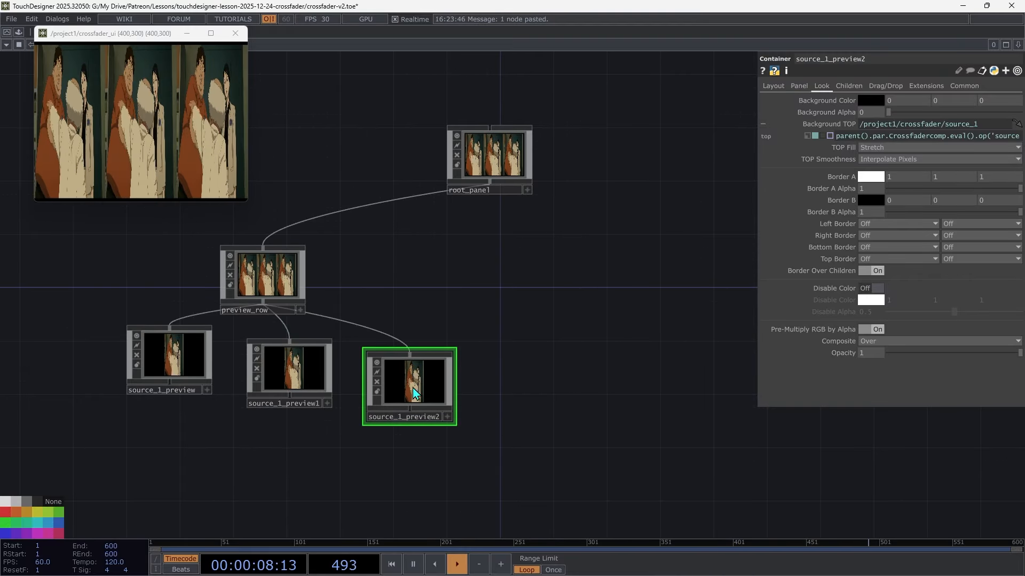
Rename the middle preview container, source_1_preview1, as mixed_preview.
left_click(300, 404)
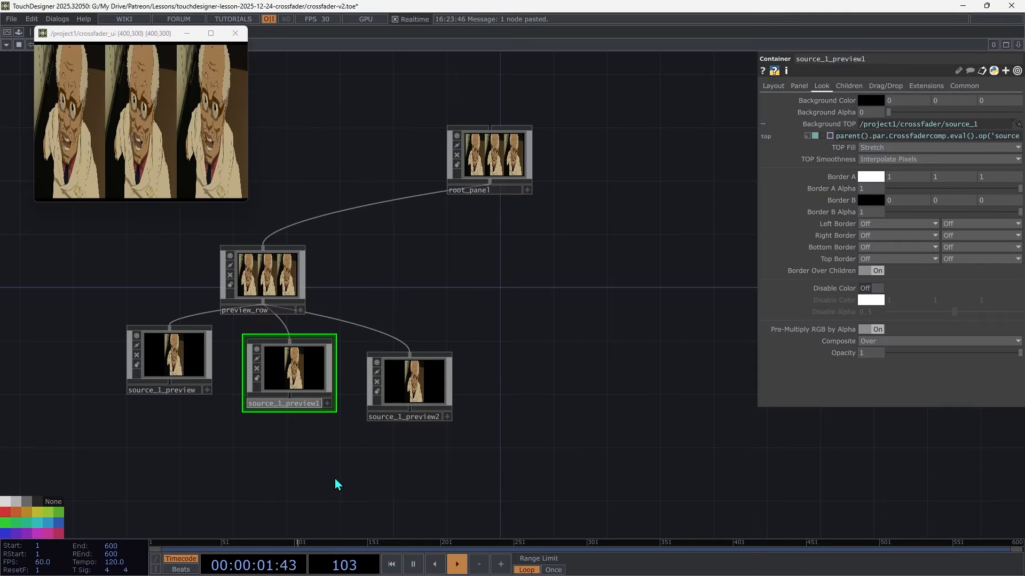
type("m")
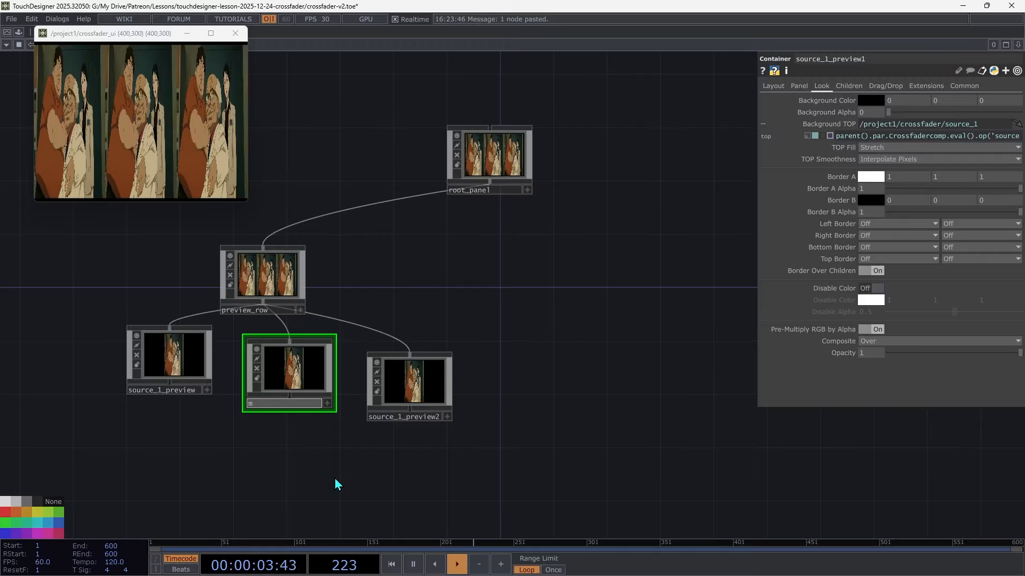
type("ixed_previeq")
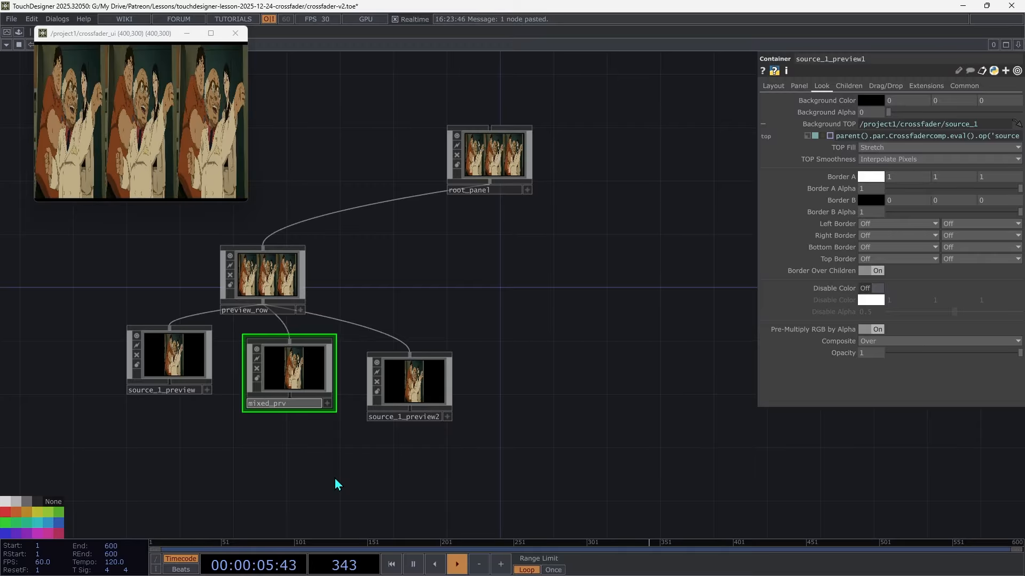
key("BackSpace")
type("w")
key("Return")
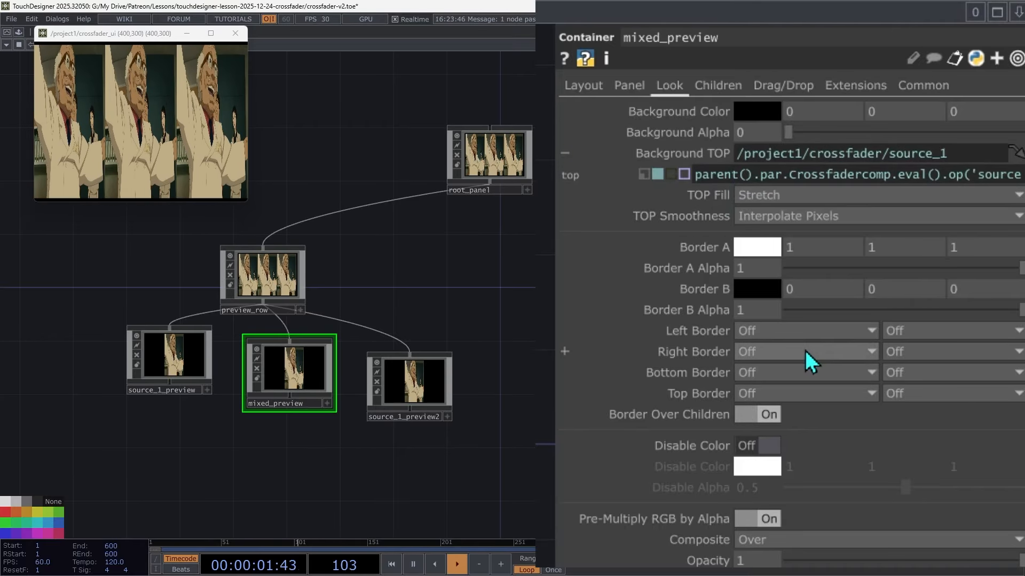
Change the operator name in mixed_preview's Background TOP expression to 'mixed'.
key("End")
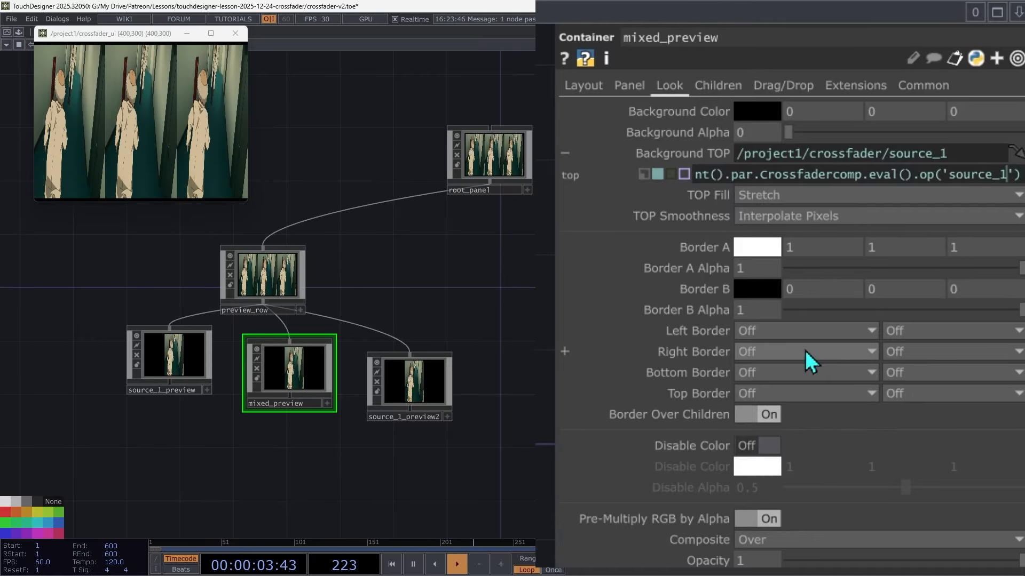
type("mix")
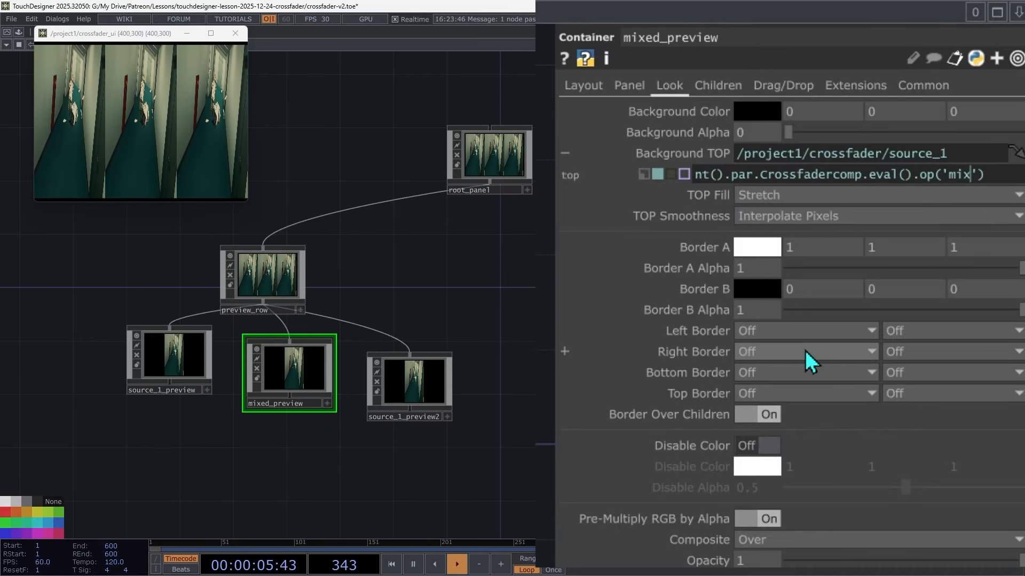
type("ed")
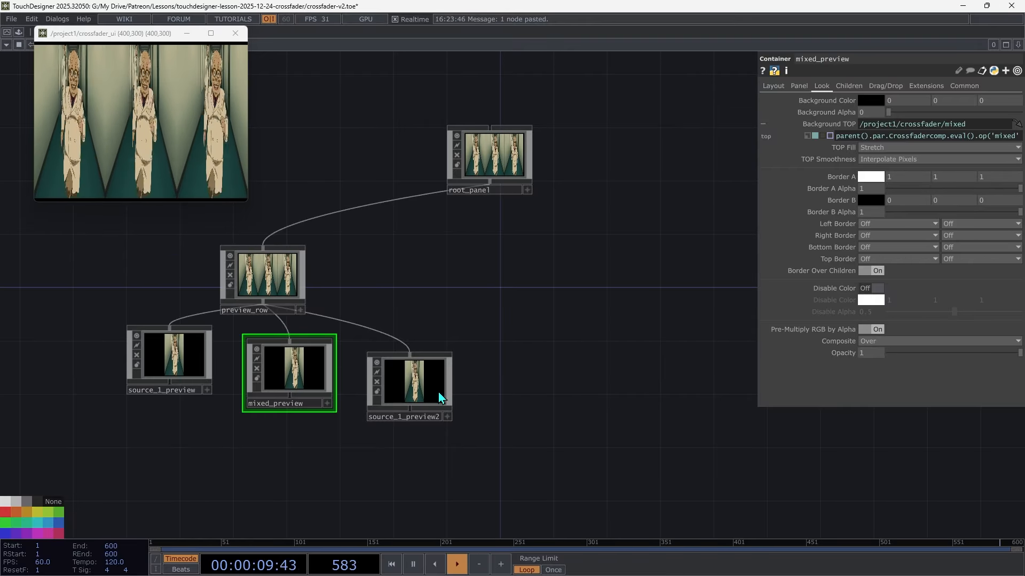
Rename the third preview container as source_2_preview and change the operator name in its Background TOP expression to 'source_2'.
left_click(438, 391)
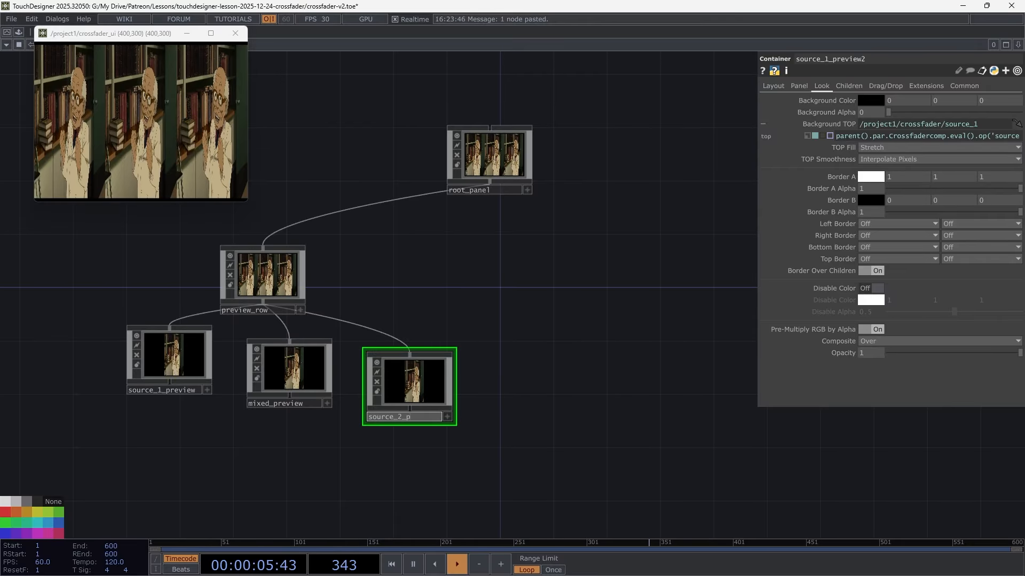
type("iew")
key("Return")
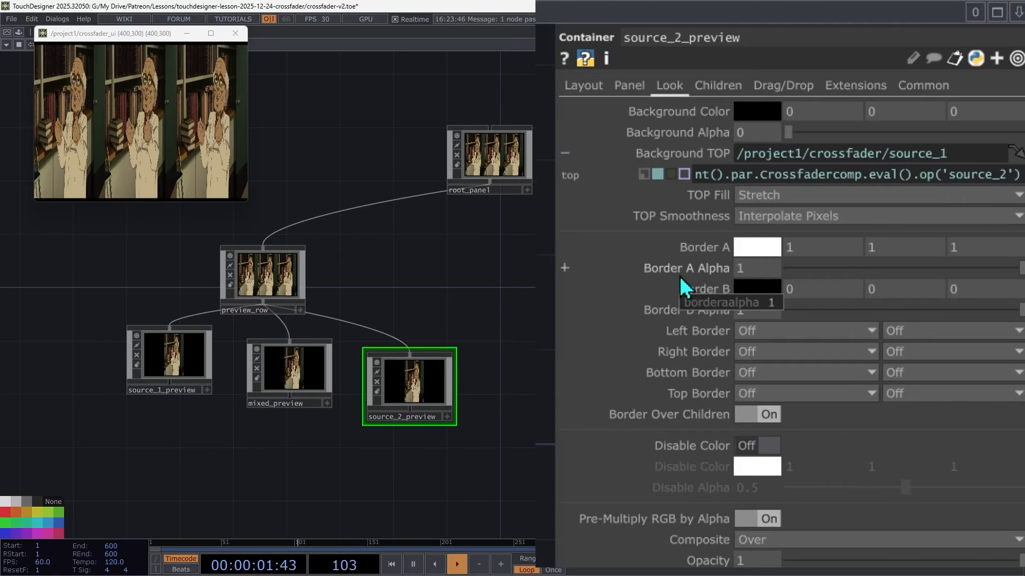
key("Return")
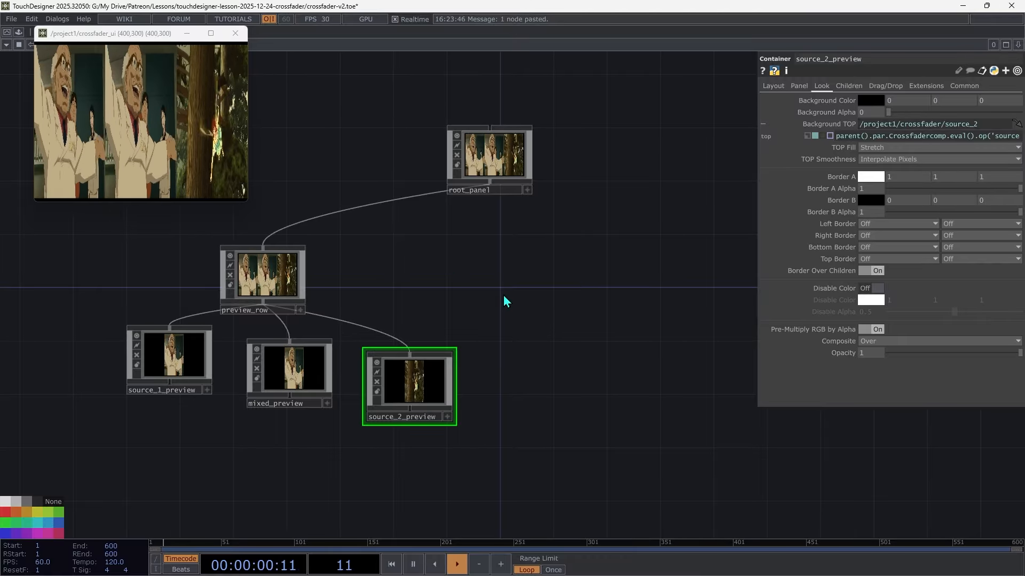
Show the crossfader component's parameters in a separate window, set Crossfade to 0 and Fade Time to 1 second.
key("u")
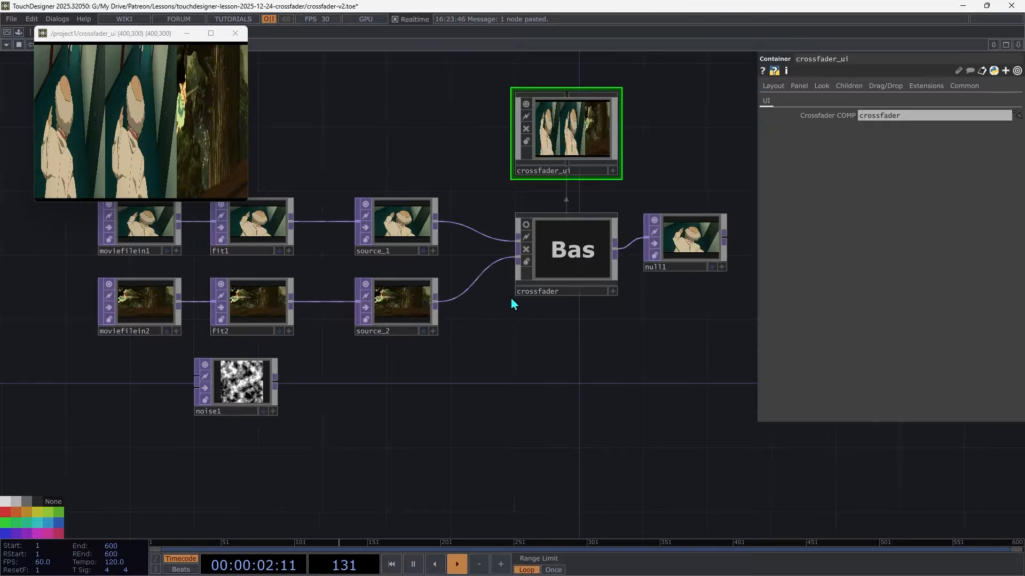
right_click(555, 266)
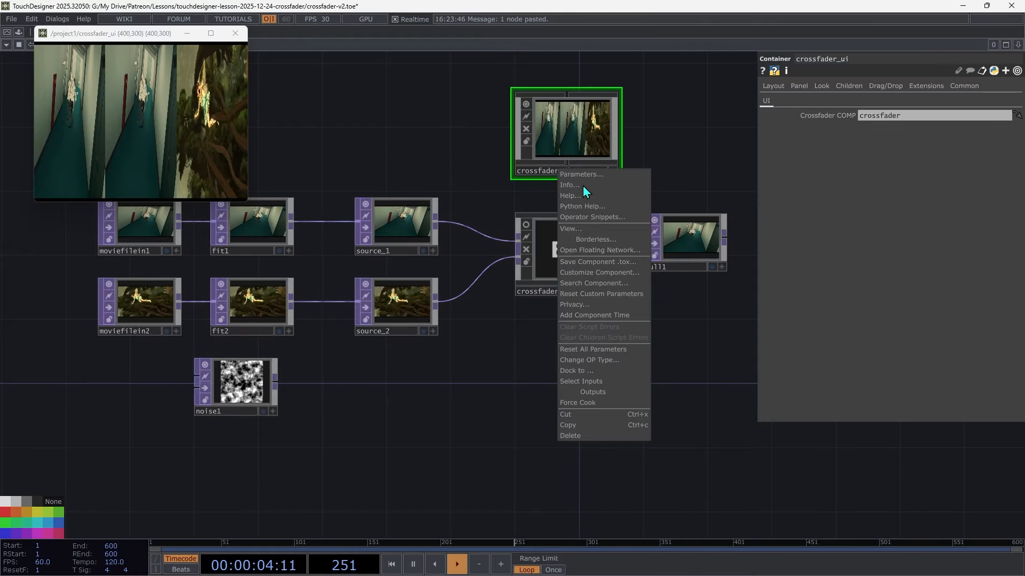
left_click(587, 174)
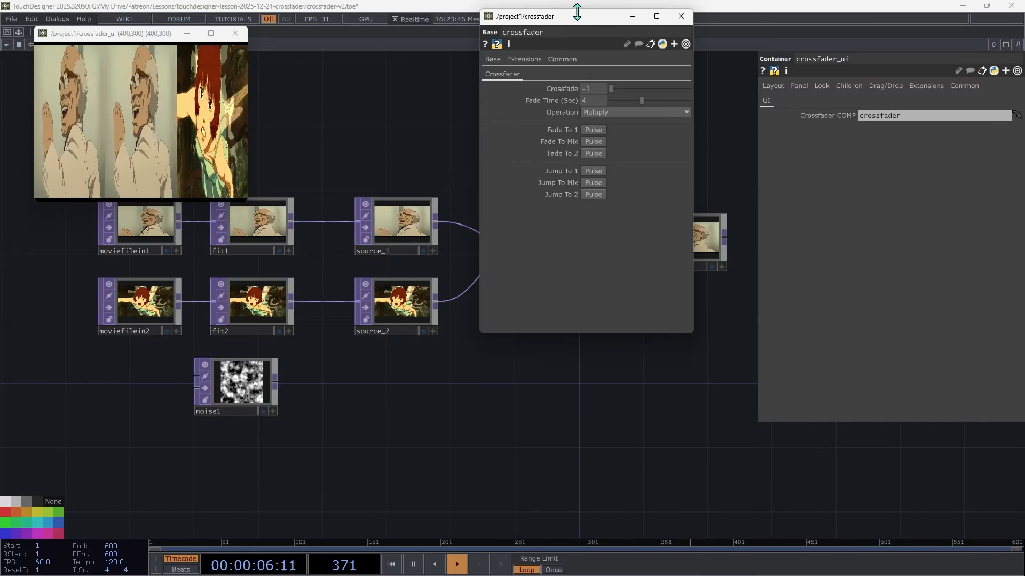
left_click_drag(592, 9, 867, 228)
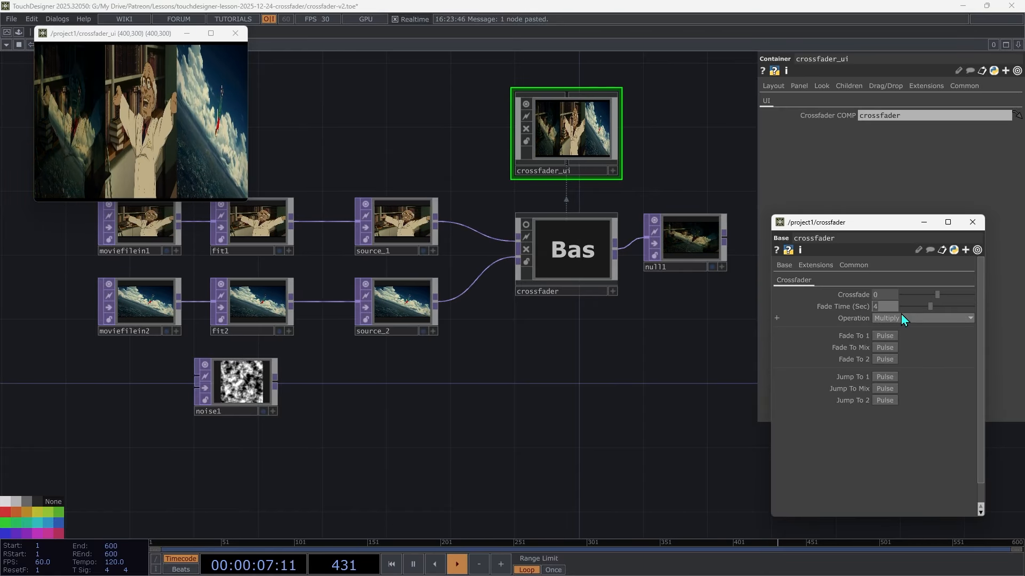
type("1")
key("Tab")
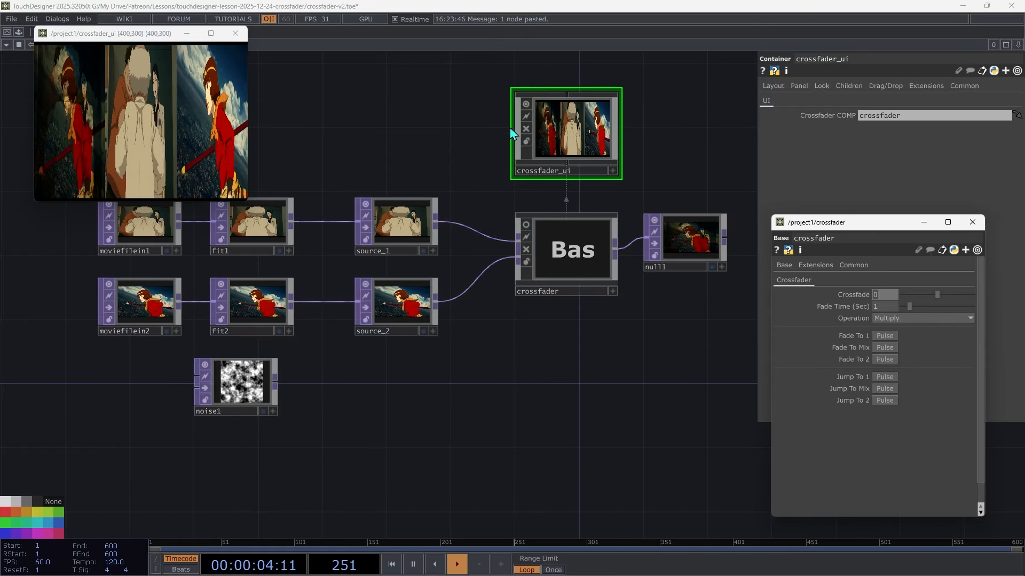
Inside crossfader_ui, change mixed_preview's Align Order so that it follows source_1_preview in the row.
double_click(551, 135)
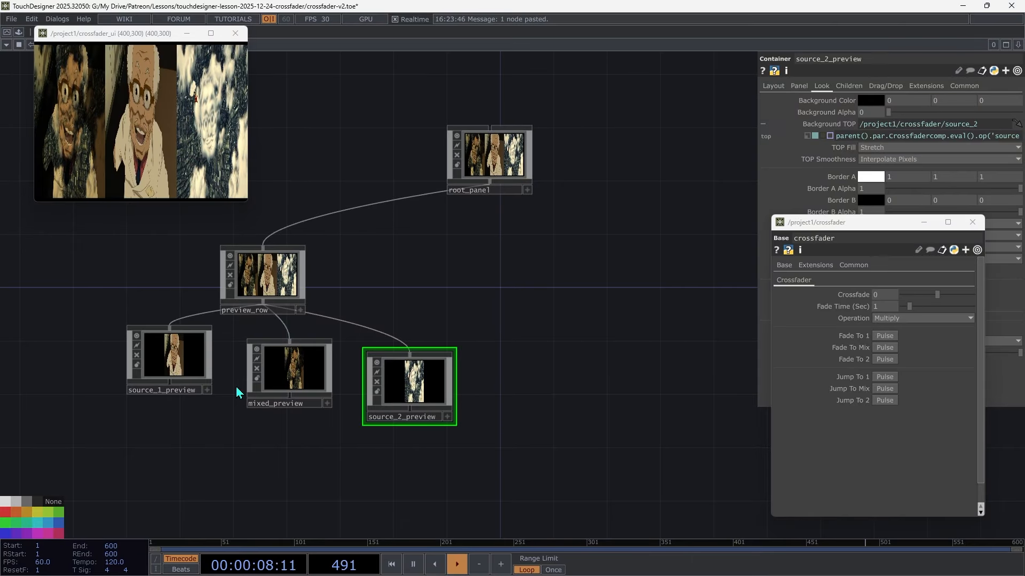
left_click(283, 364)
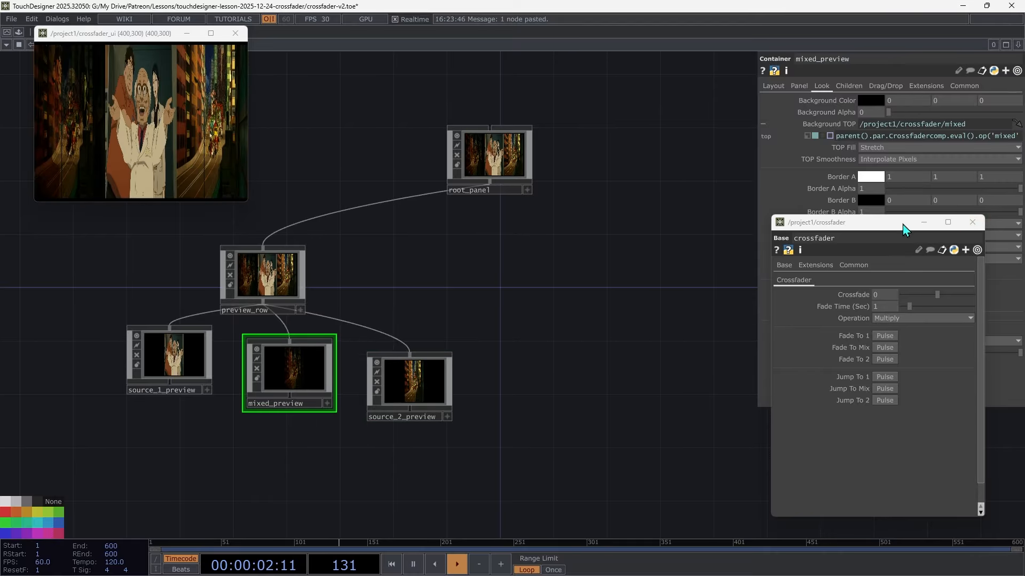
left_click_drag(906, 223, 715, 197)
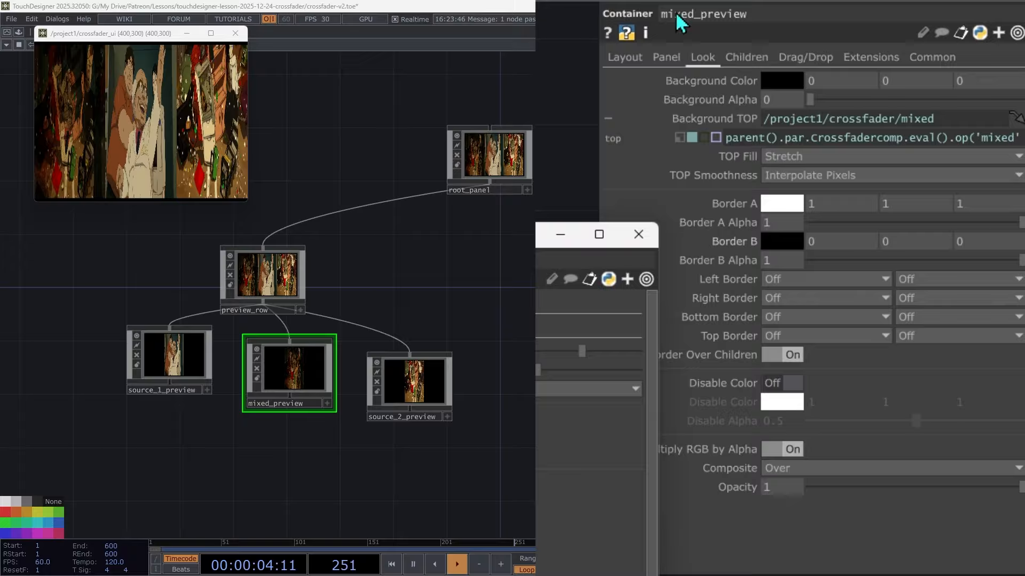
left_click(635, 60)
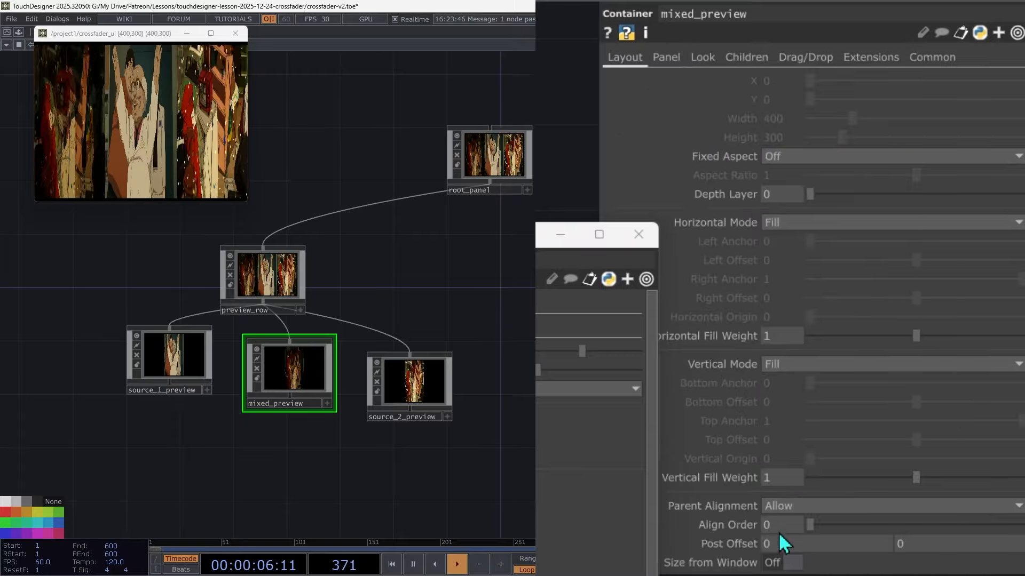
Set source_2_preview's Align Order to 2 so that it comes last in the preview row.
left_click(440, 413)
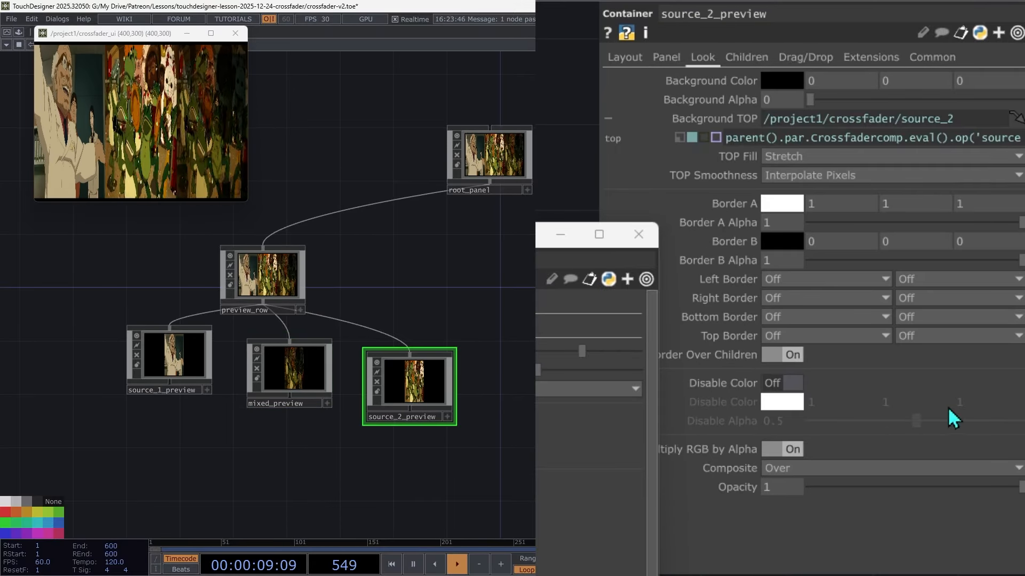
left_click(625, 58)
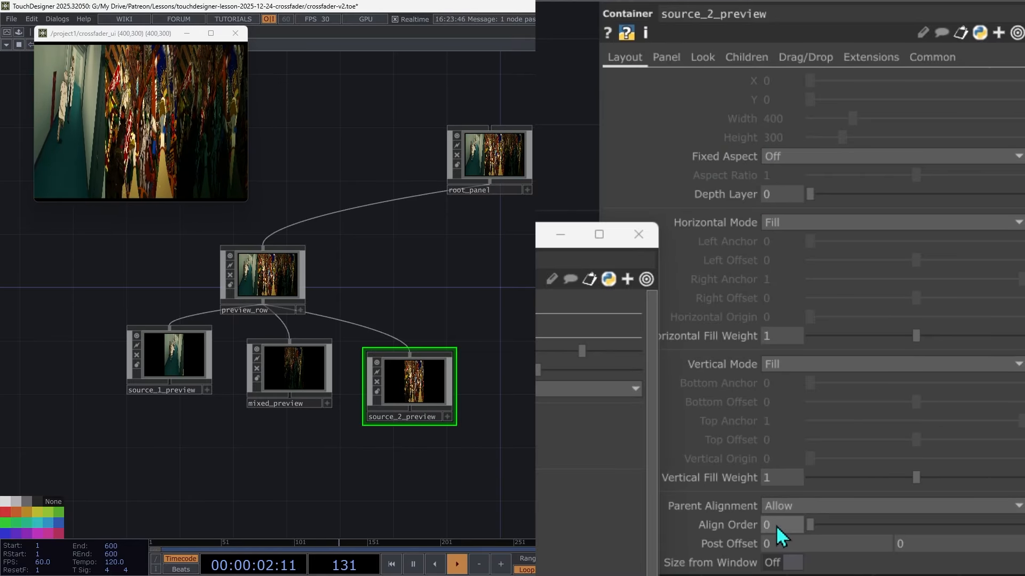
left_click(776, 526)
type("2")
key("Return")
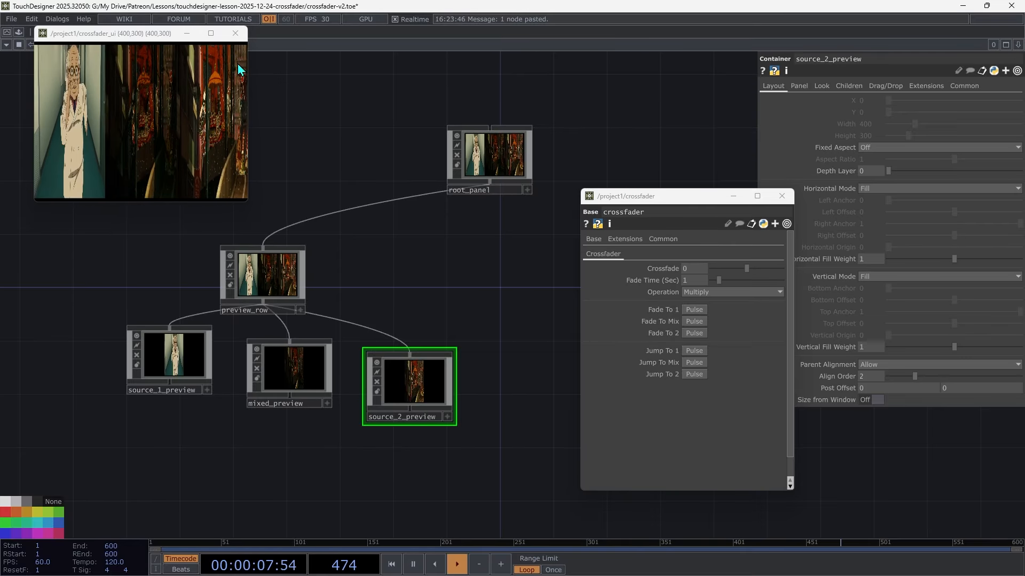
Set TOP Fill to Fill Best for all three preview containers at once.
left_click_drag(503, 349, 137, 444)
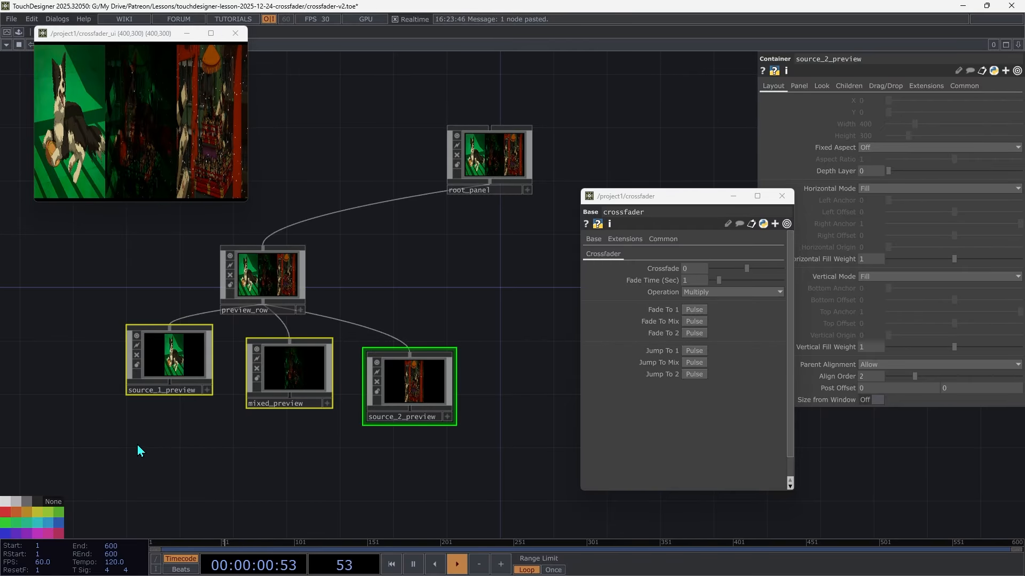
left_click(821, 88)
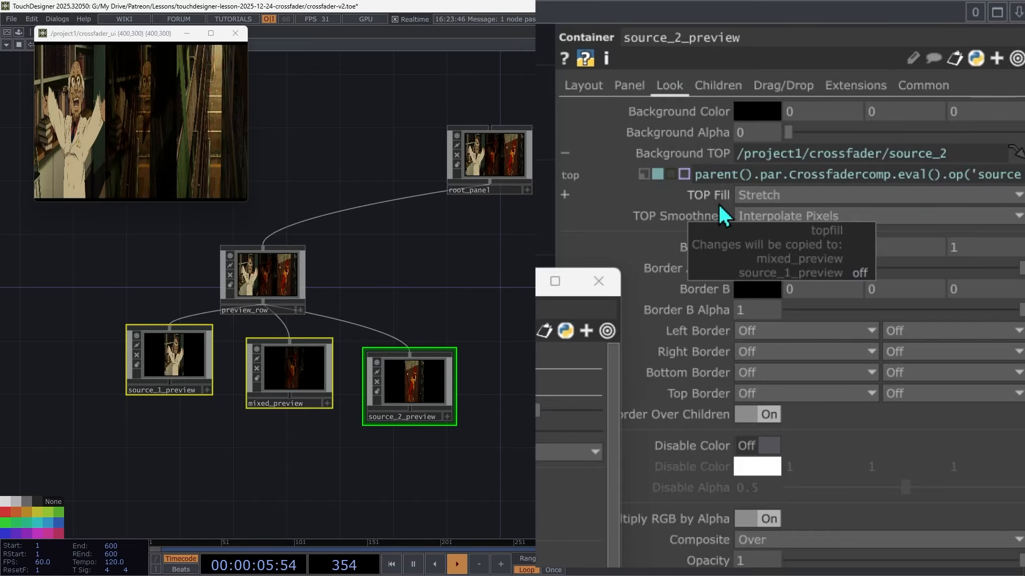
left_click(793, 195)
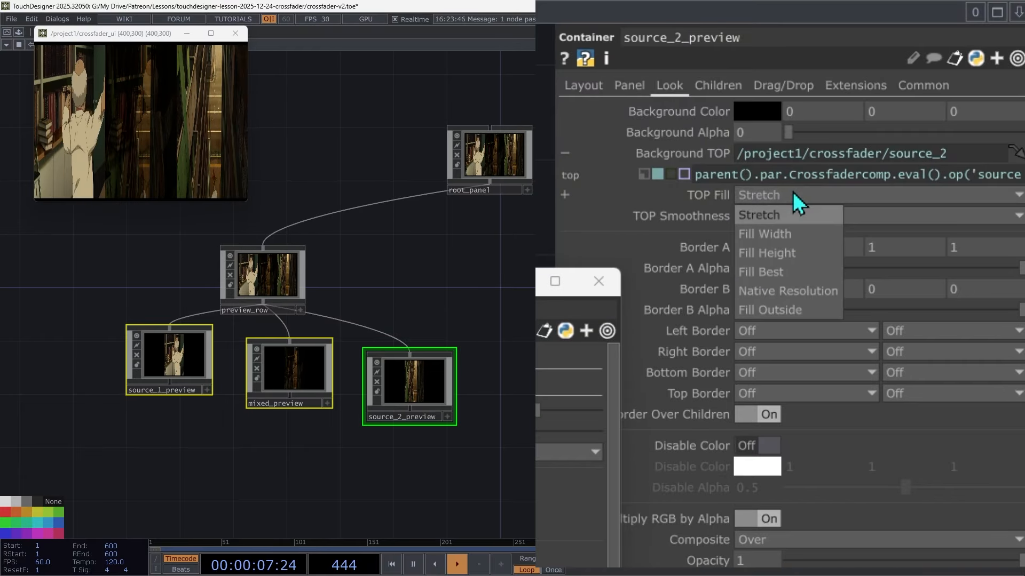
left_click(795, 275)
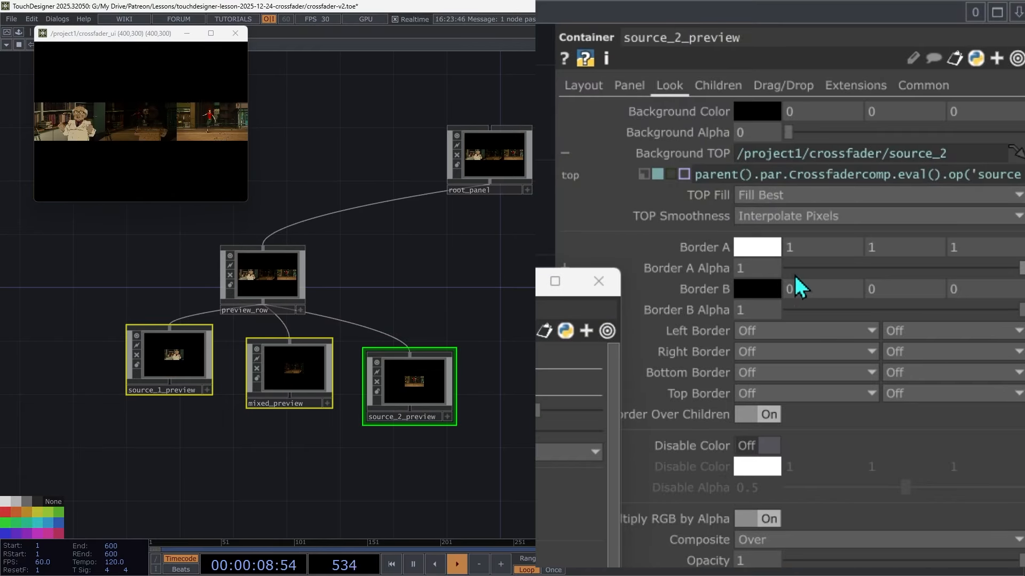
Set the Horizontal Fill Weight of source_1_preview and source_2_preview to 0.5 and close the floating crossfader parameter window.
left_click(515, 286)
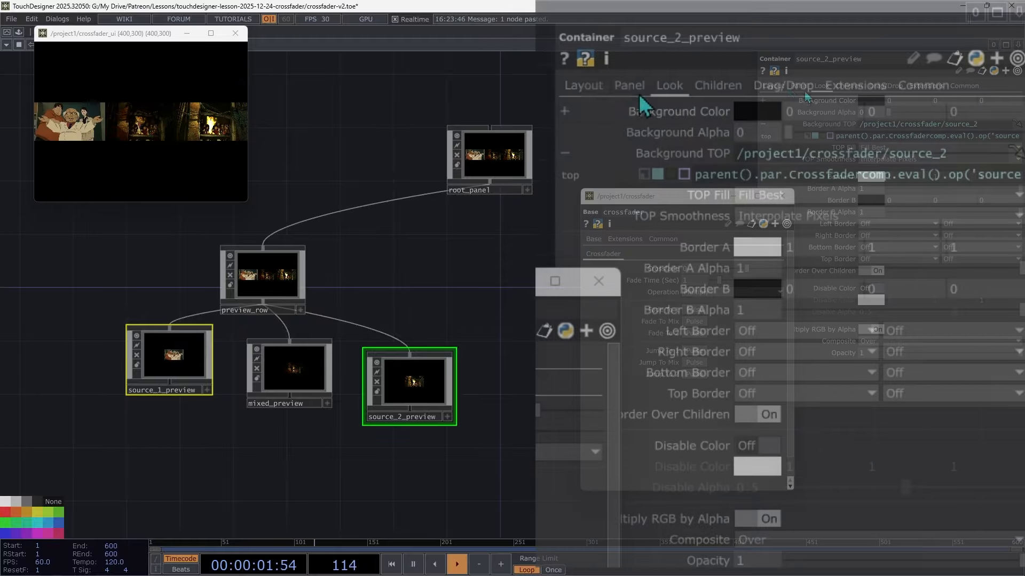
left_click(585, 86)
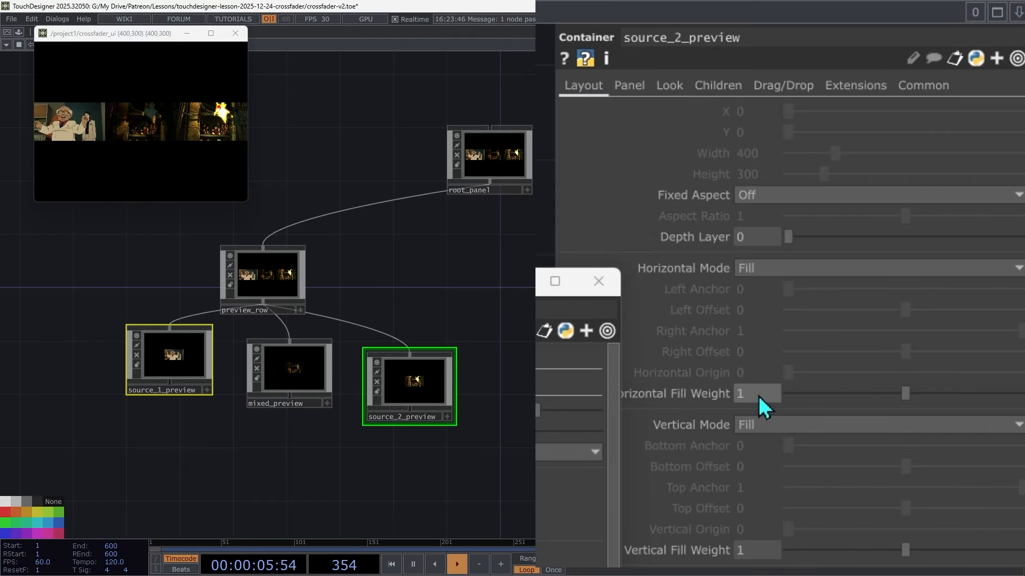
middle_click_drag(758, 396, 721, 374)
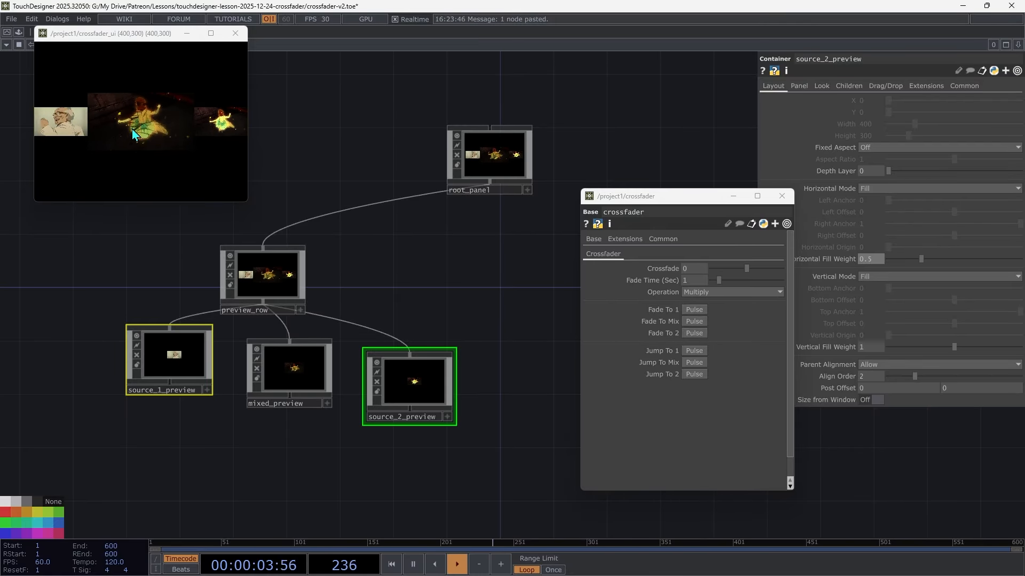
left_click(547, 274)
left_click(784, 199)
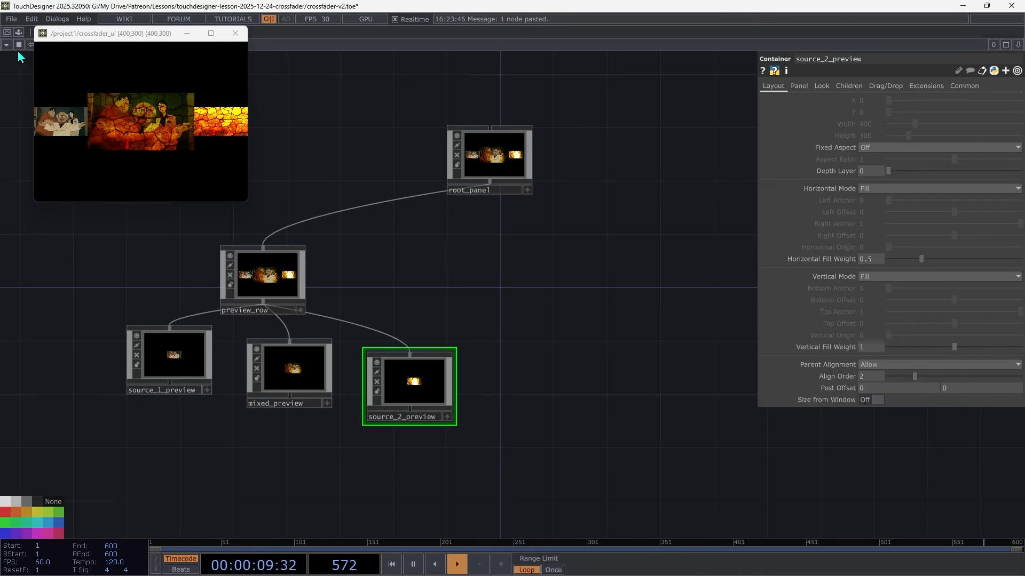
Add the sliderHorzXFade widget from the palette's Basic Widgets to the network and parent it to root_panel.
left_click(19, 32)
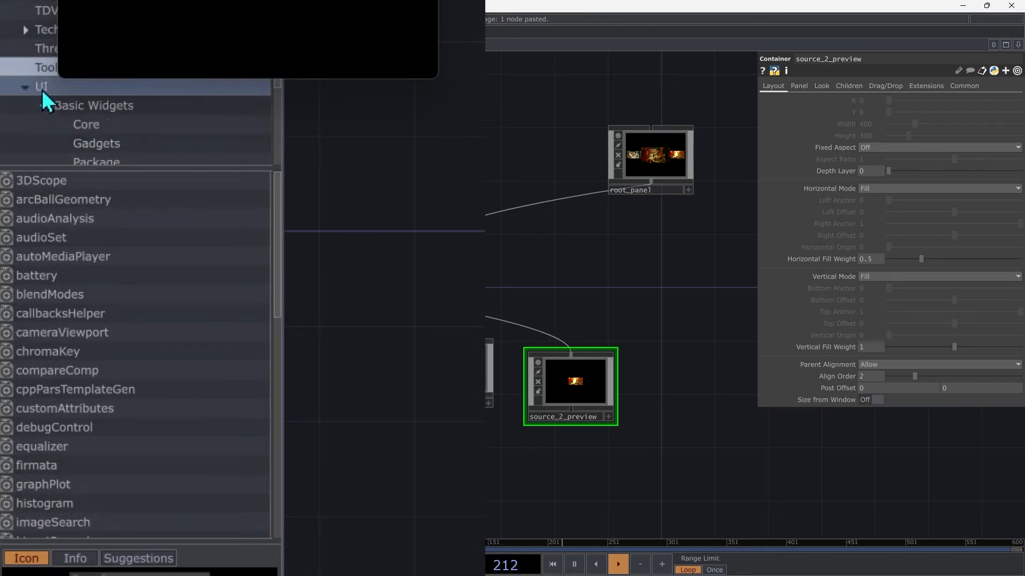
left_click(76, 109)
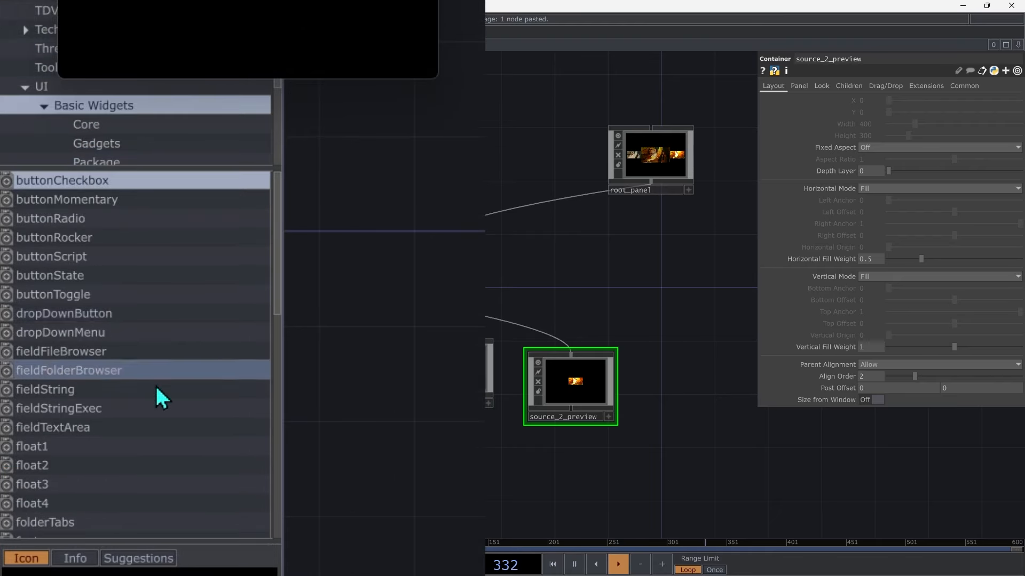
scroll(156, 384, "down", 5)
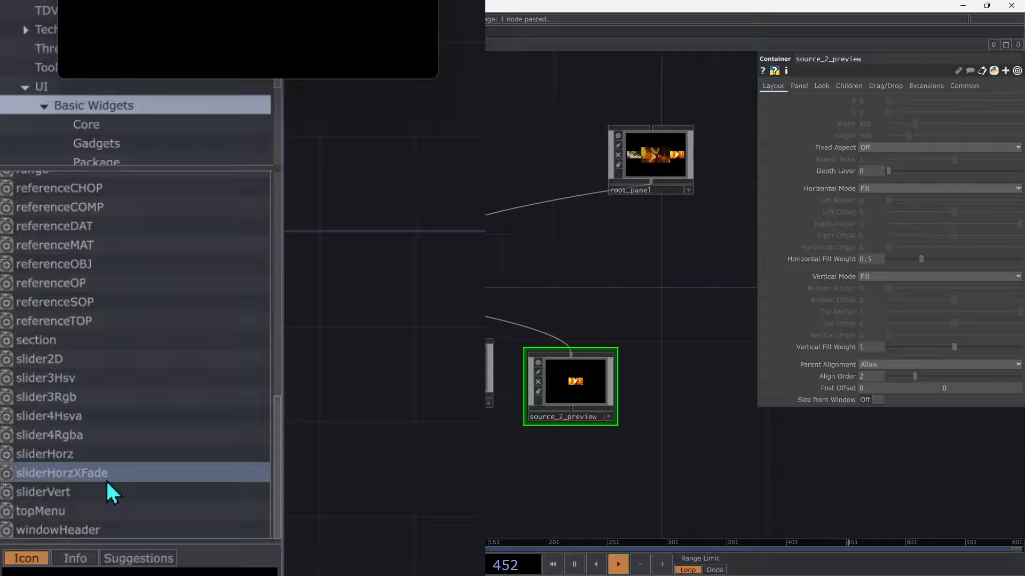
left_click_drag(99, 473, 731, 318)
left_click_drag(645, 372, 659, 320)
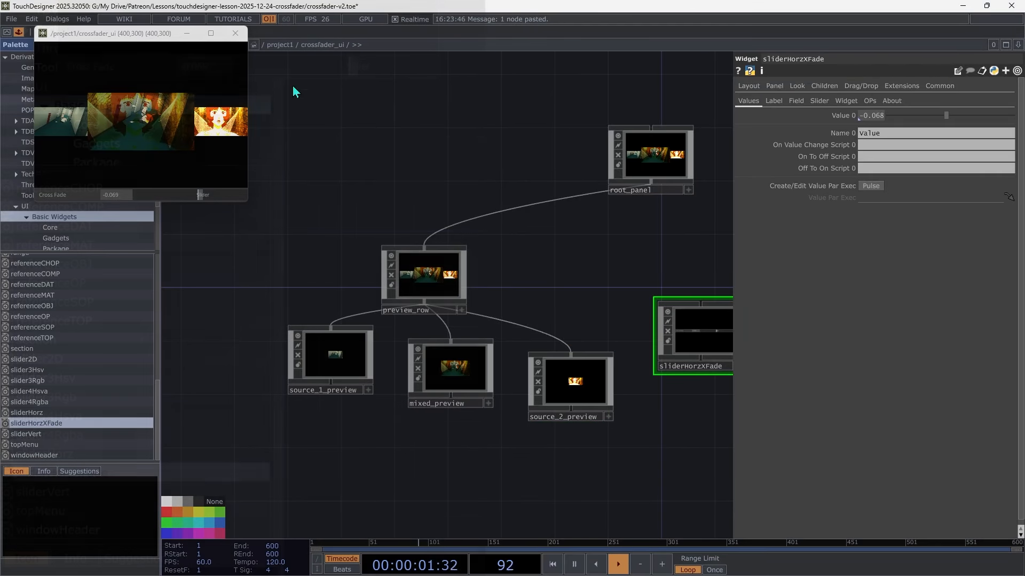
left_click(19, 33)
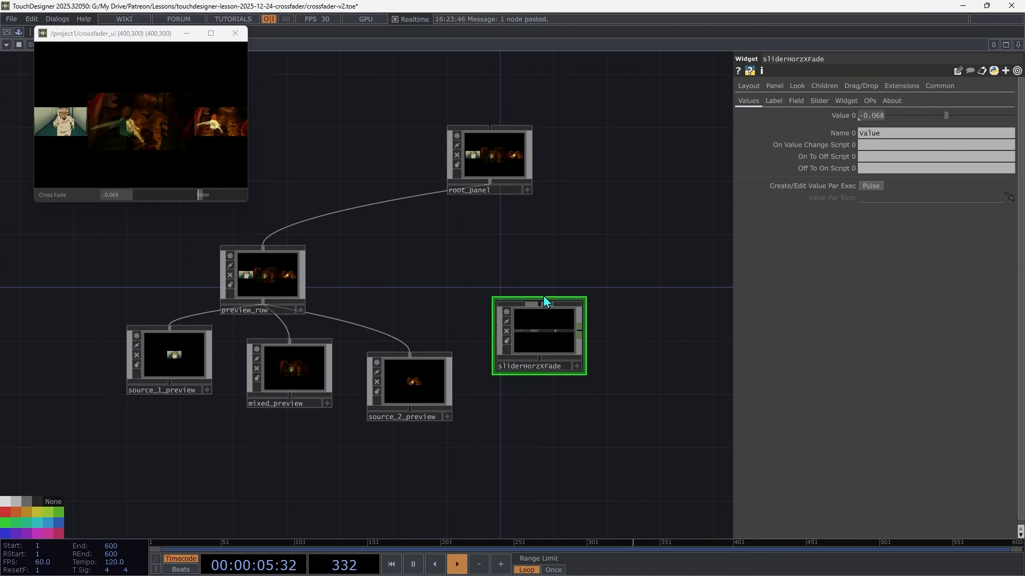
left_click_drag(540, 305, 510, 202)
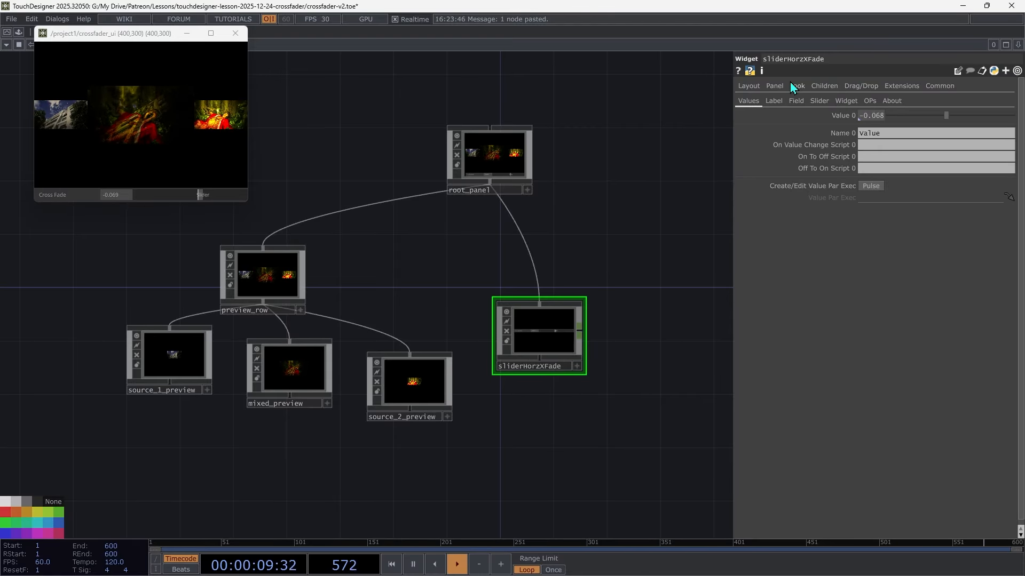
Set the sliderHorzXFade widget's layout to Horizontal Mode Fill, Height 50 and Align Order 1.
left_click(761, 91)
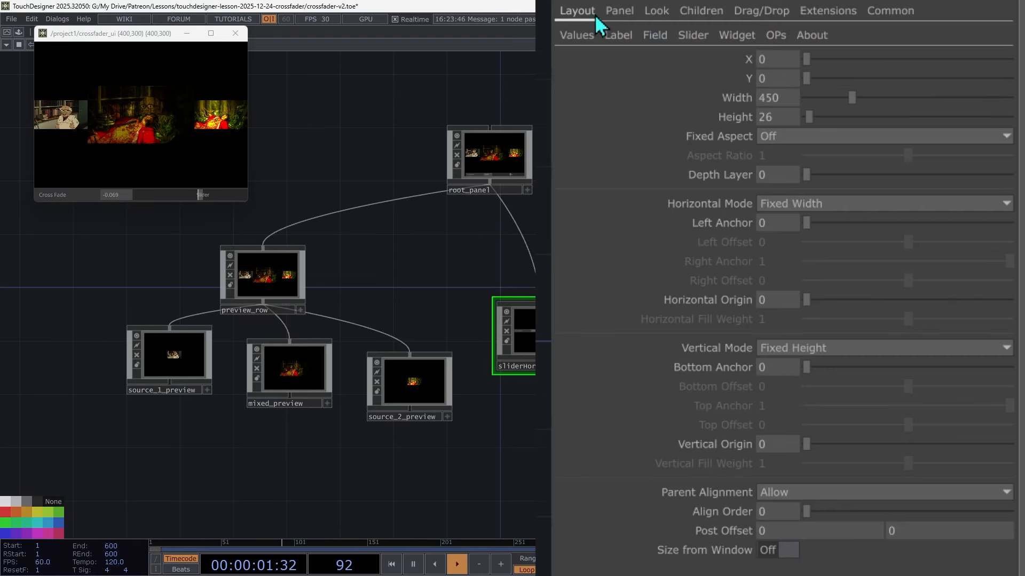
left_click(830, 204)
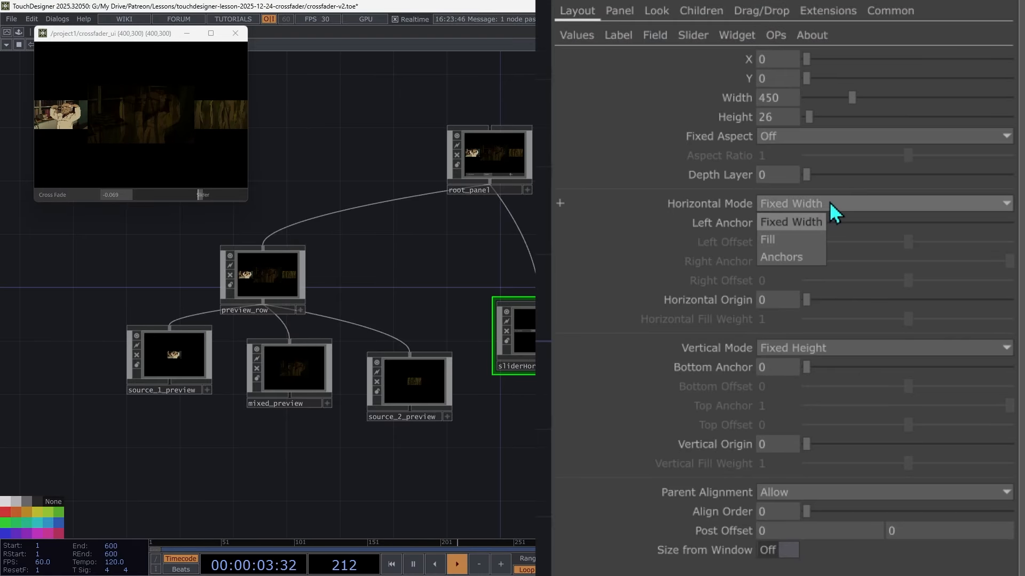
left_click(793, 243)
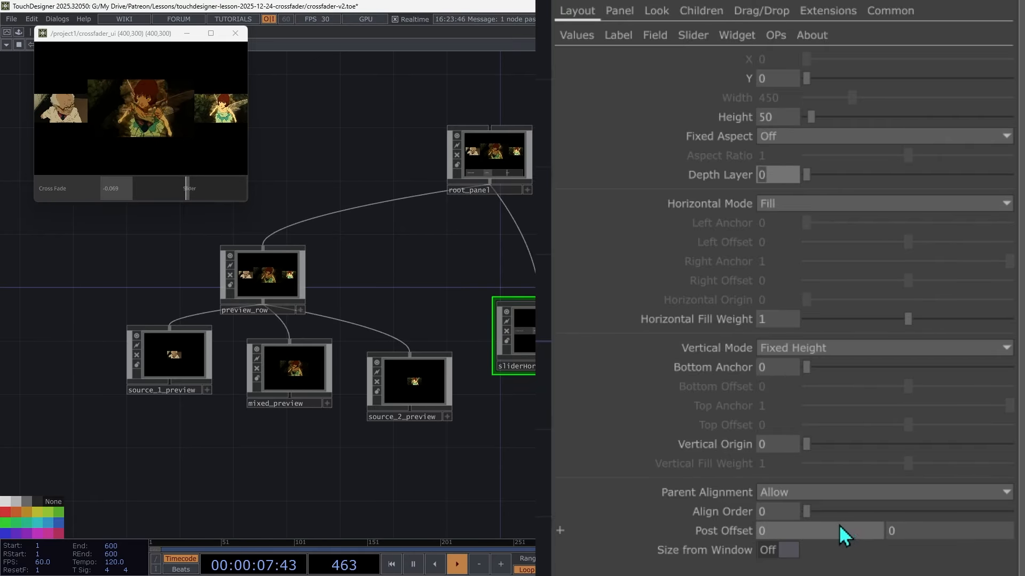
left_click(774, 511)
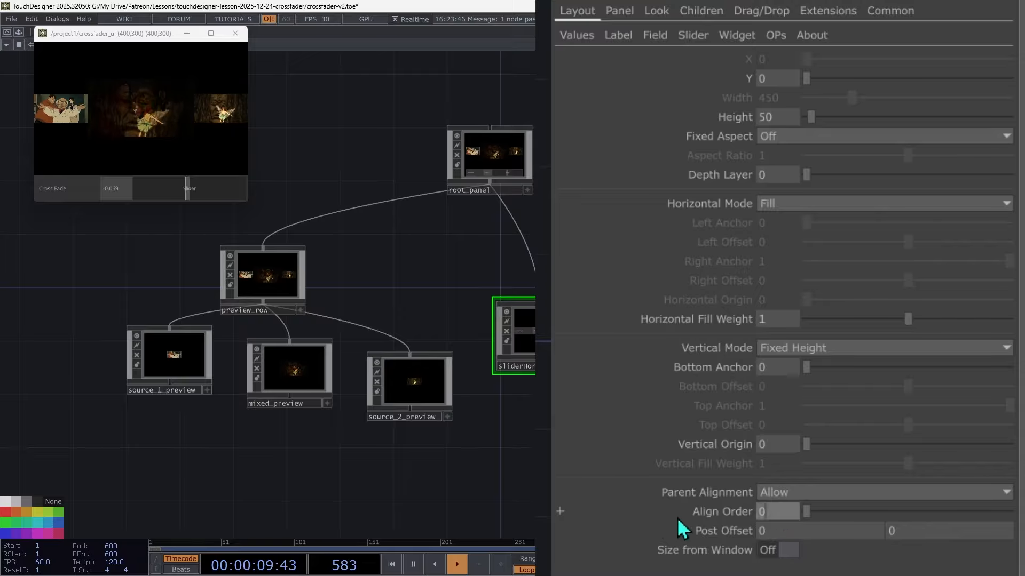
type("1")
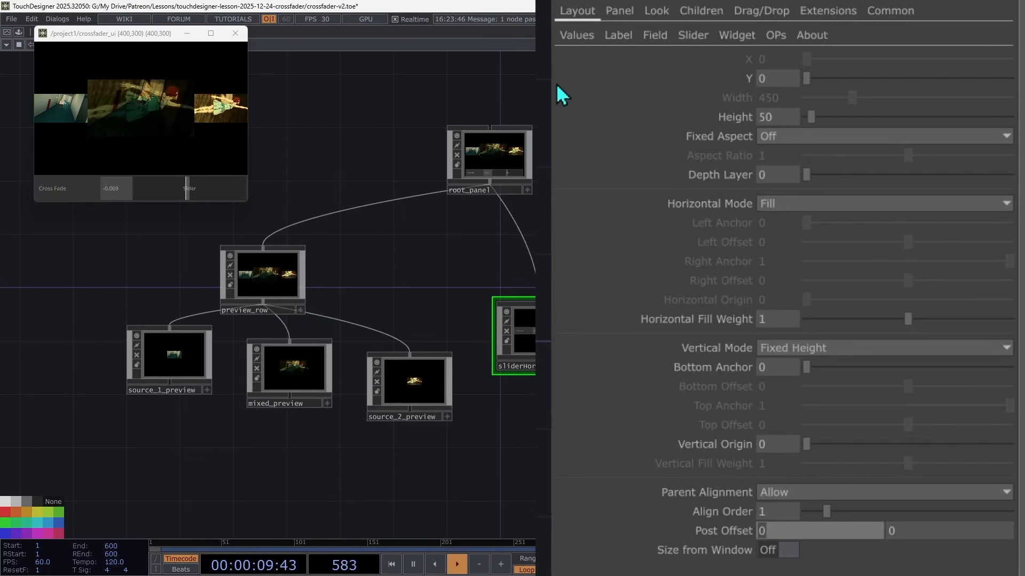
Turn off Display for the sliderHorzXFade widget's label and field, and turn off its slider Label Display.
left_click(619, 34)
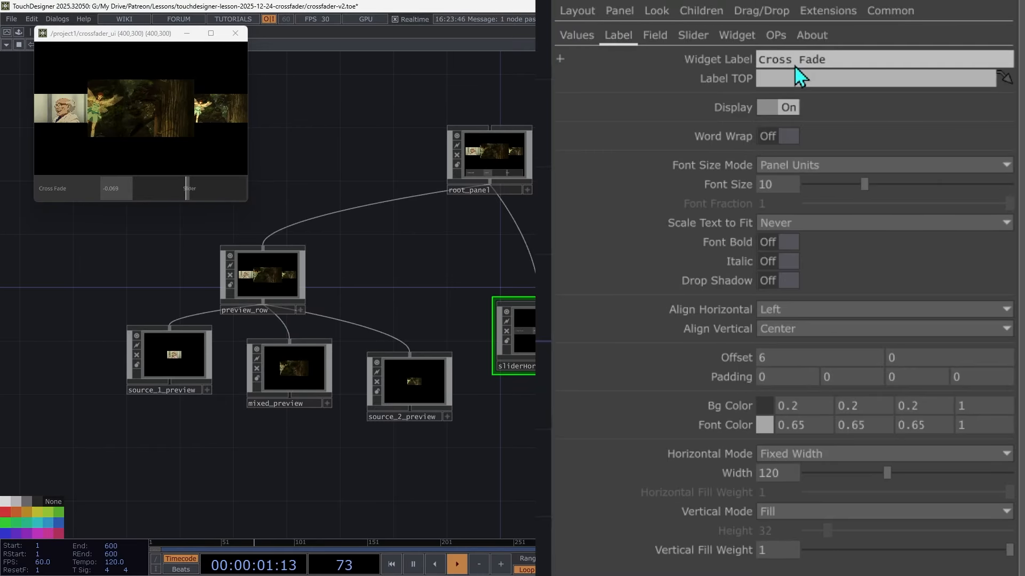
left_click(788, 107)
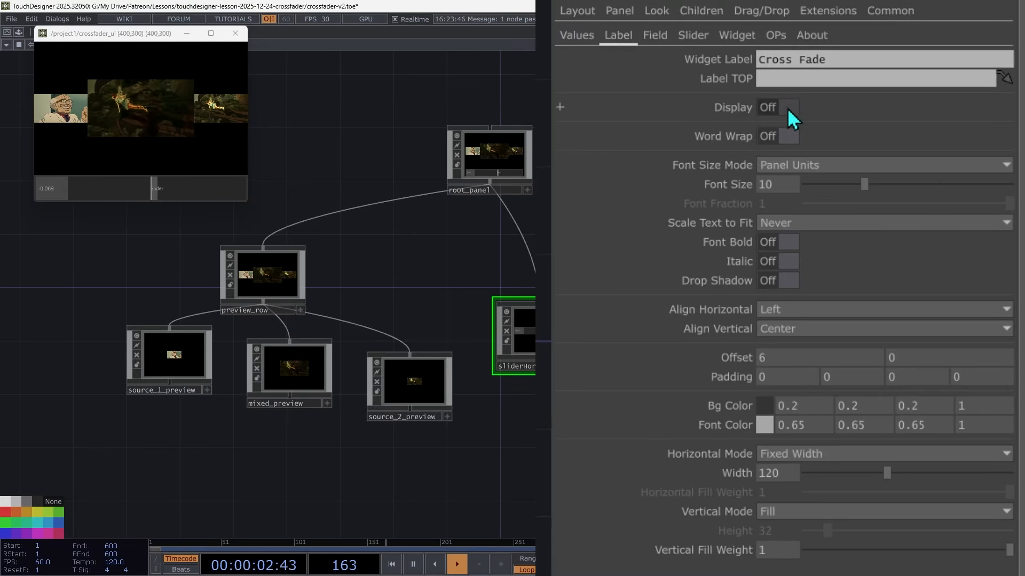
left_click(654, 35)
left_click(773, 59)
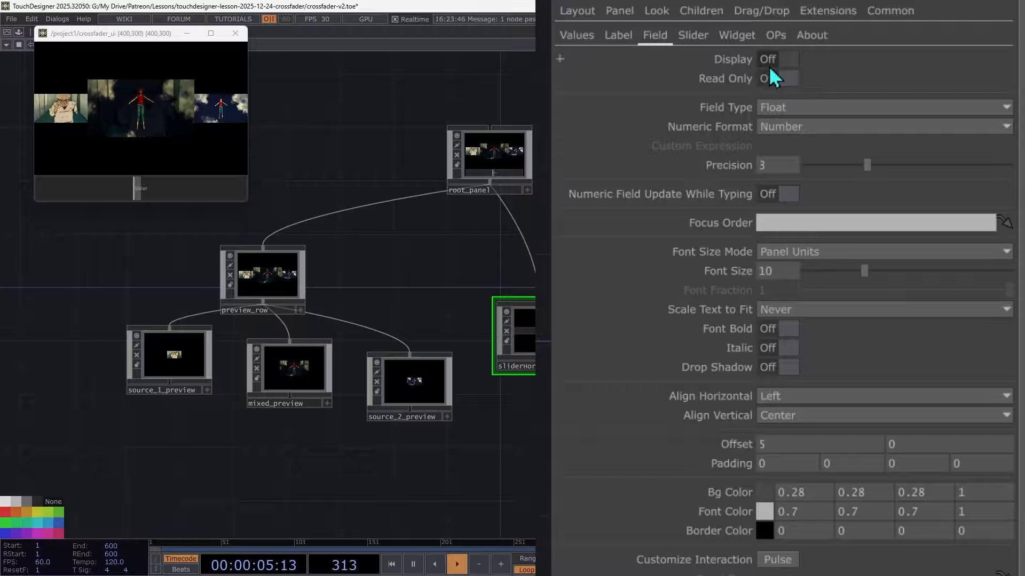
left_click(694, 35)
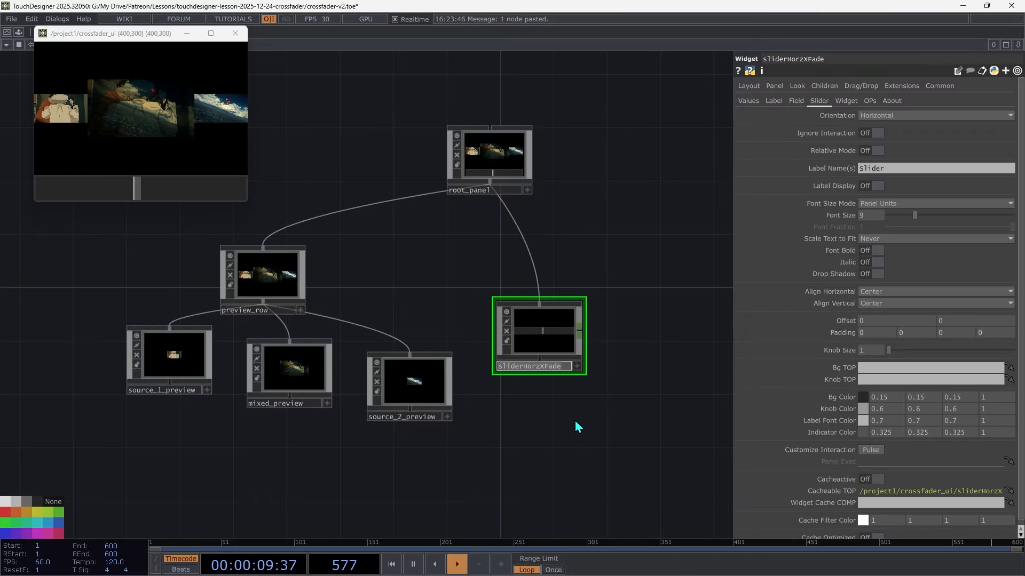
Rename the sliderHorzXFade widget to crossfade_slider.
type("fad")
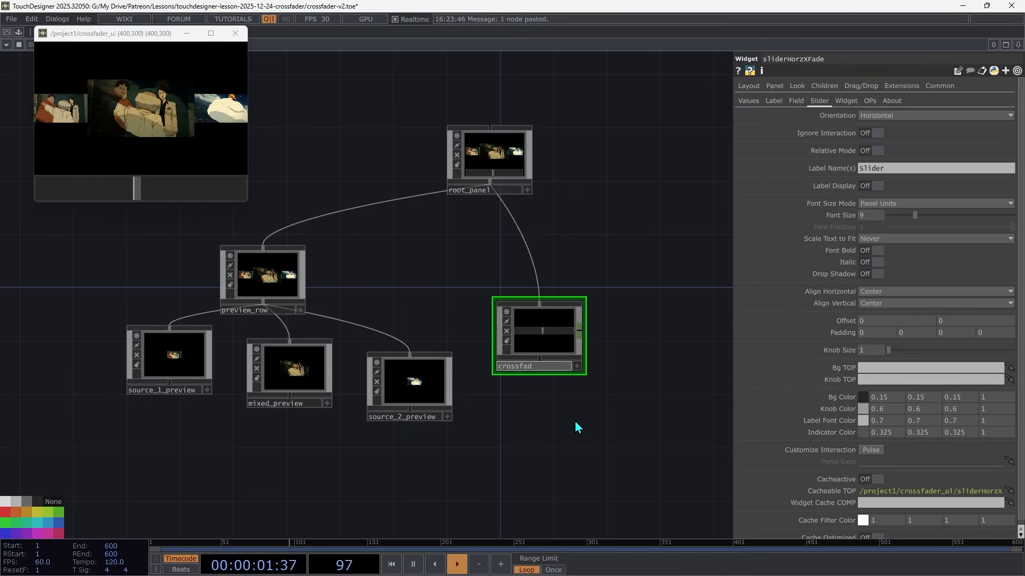
type("e_slider")
key("Return")
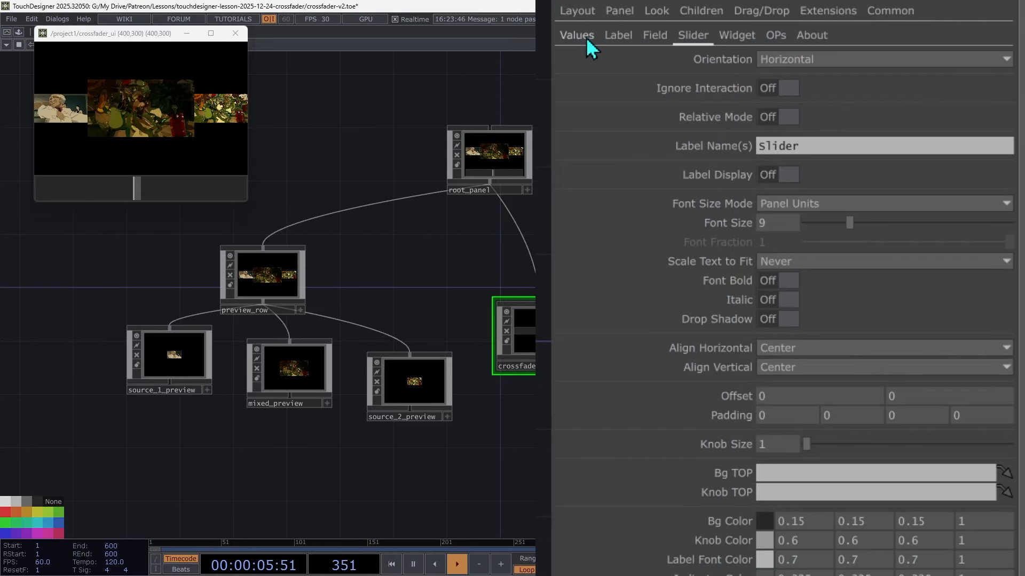
Switch crossfade_slider's Value 0 parameter to bind mode.
left_click(569, 37)
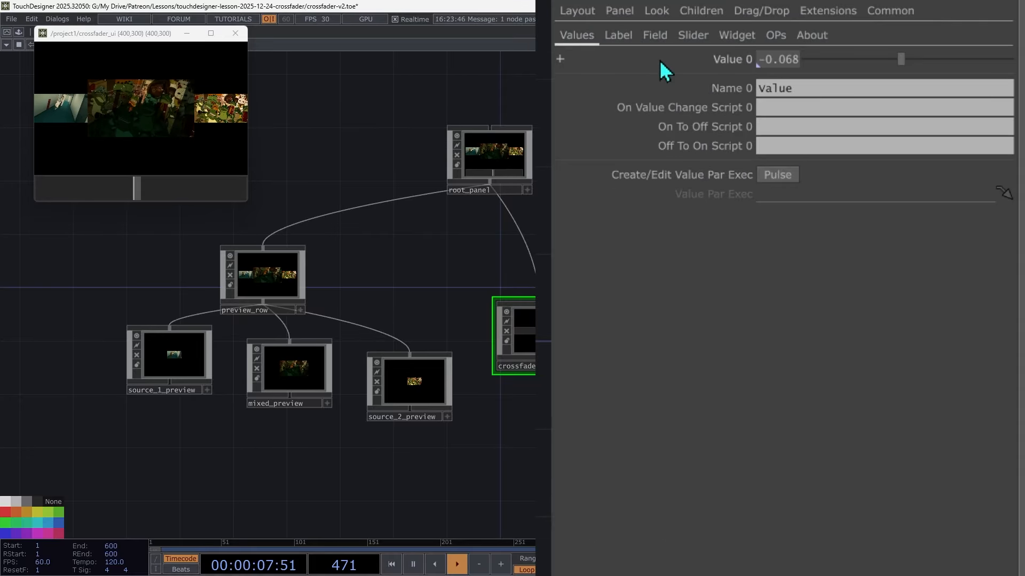
left_click(687, 56)
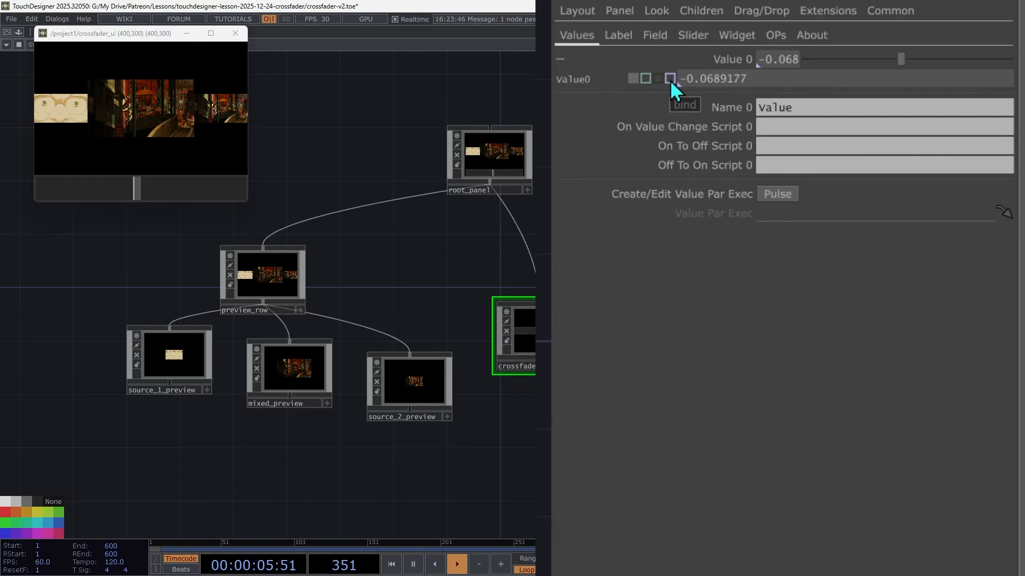
left_click(670, 79)
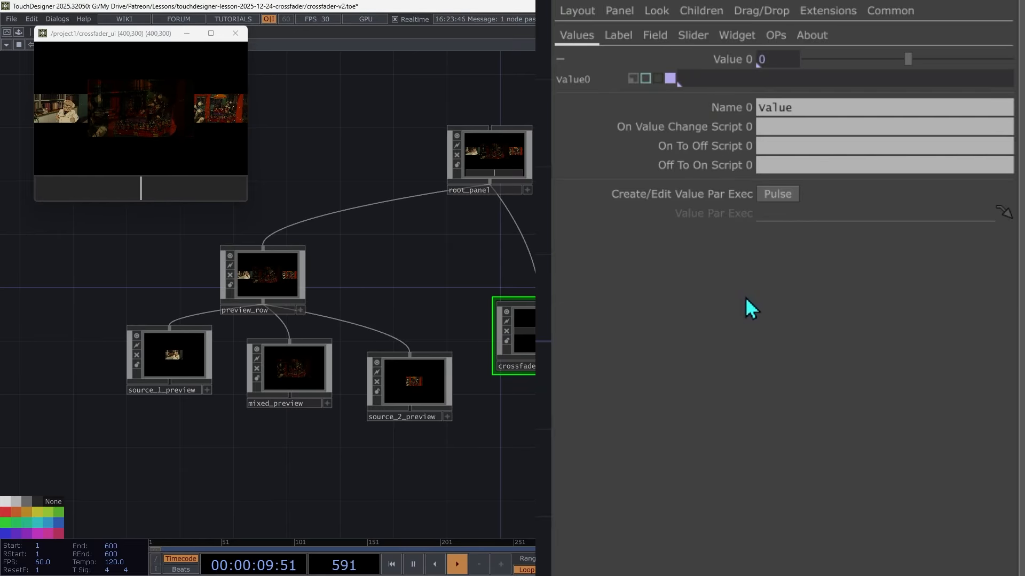
Copy the Background TOP expression of source_2_preview into the bind expression of crossfade_slider's Value 0.
left_click(420, 382)
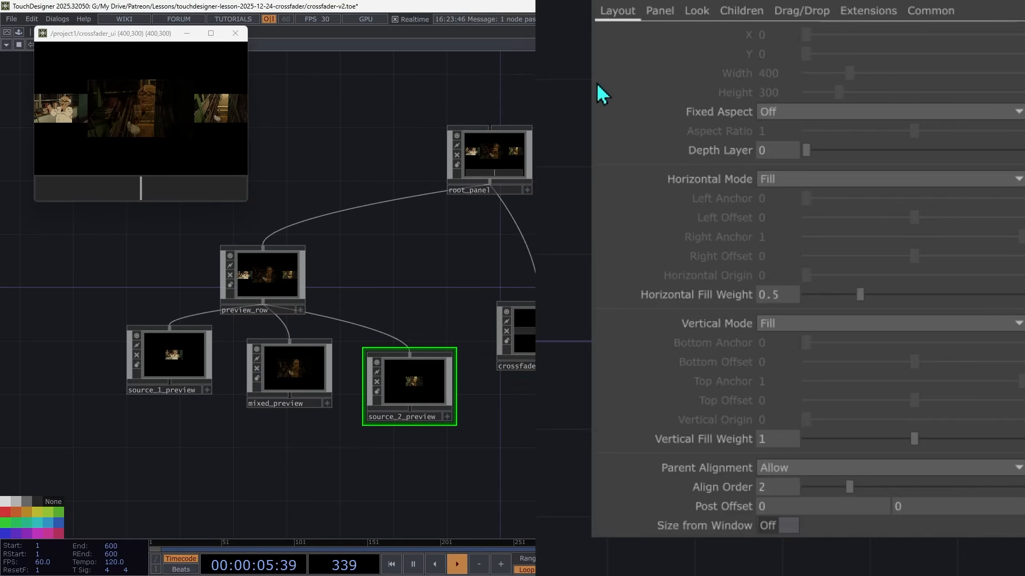
left_click(695, 13)
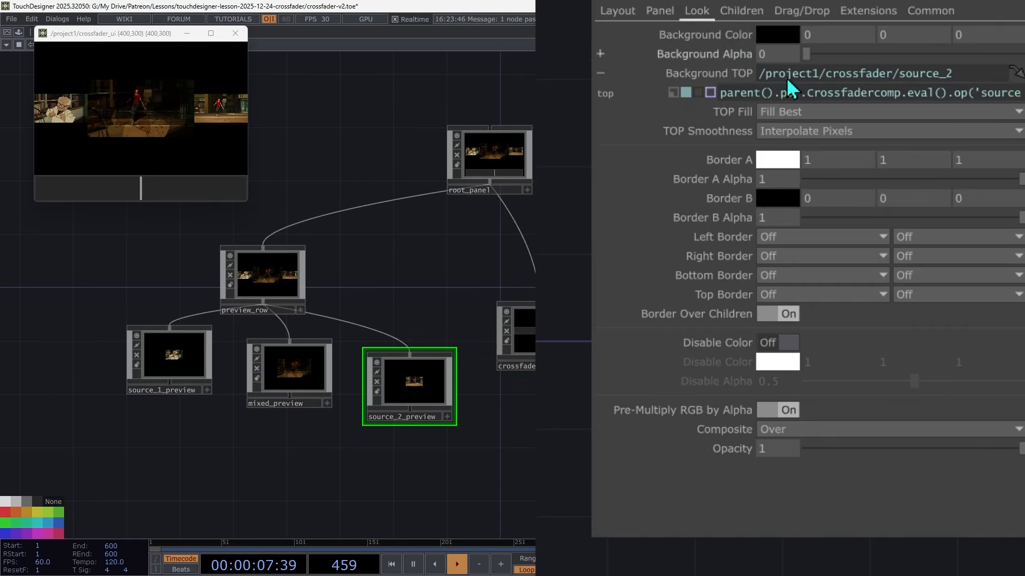
left_click(817, 96)
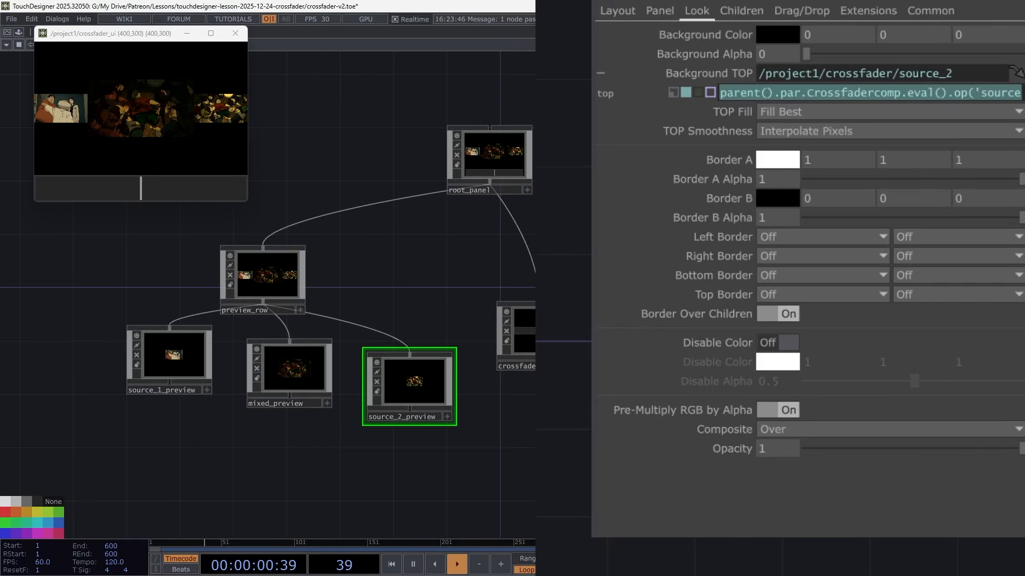
left_click(527, 332)
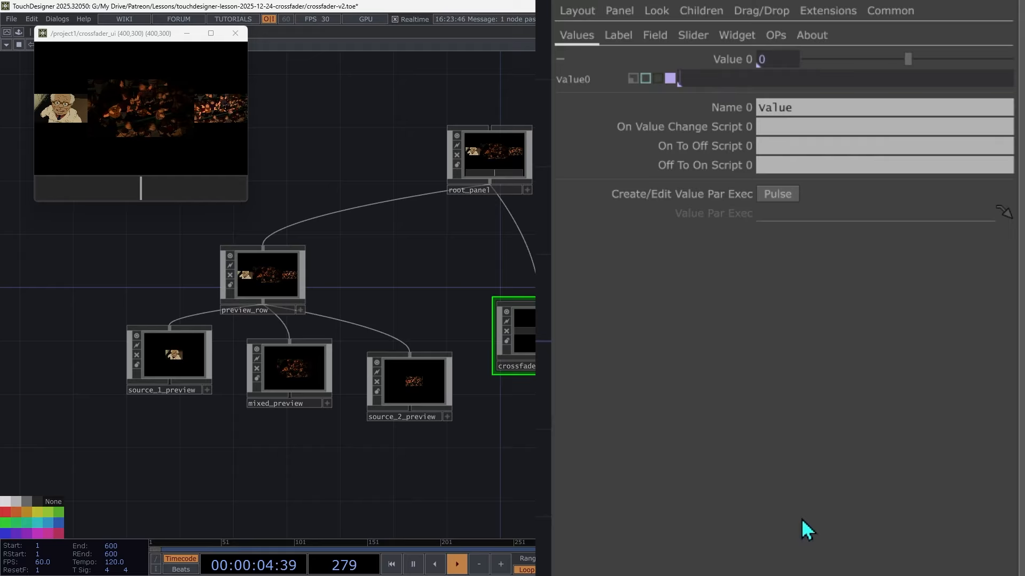
type("parent().par.Crossfadercomp.eval().op('source_2')")
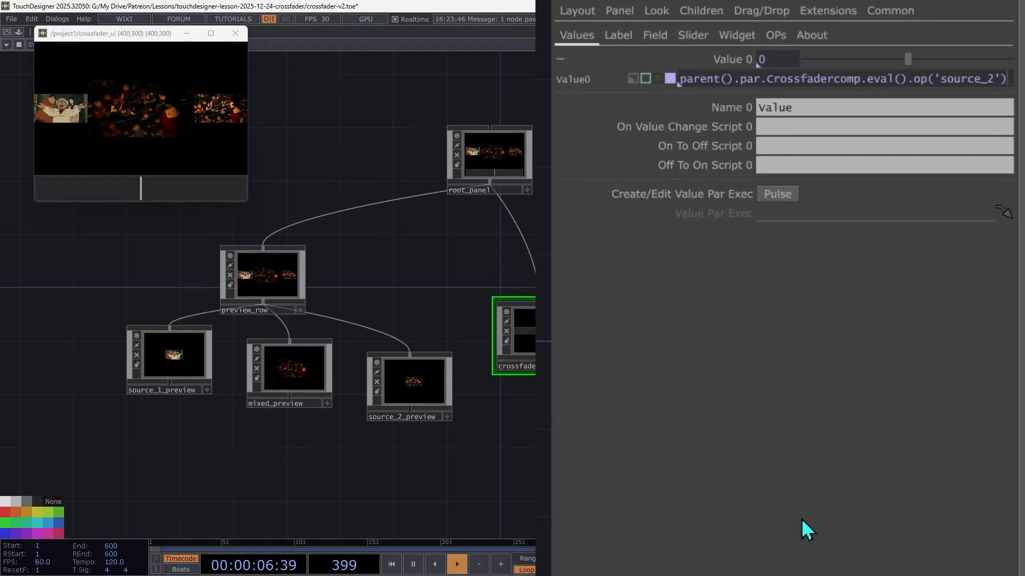
Replace op('source_2') in the bind expression so it reads parent().par.Crossfadercomp.eval().par.Crossfade.
key("shift+Left")
key("shift+Left")
key("shift+Left")
key("shift+Left")
key("shift+Left")
key("shift+Left")
key("shift+Left")
key("shift+Left")
key("shift+Left")
key("shift+Left")
key("shift+Left")
key("shift+Left")
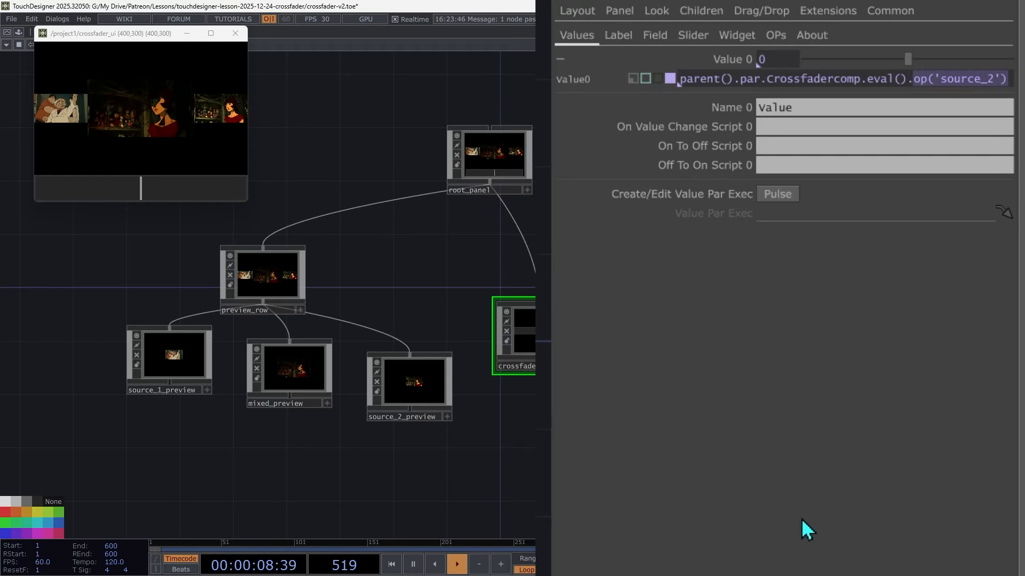
key("BackSpace")
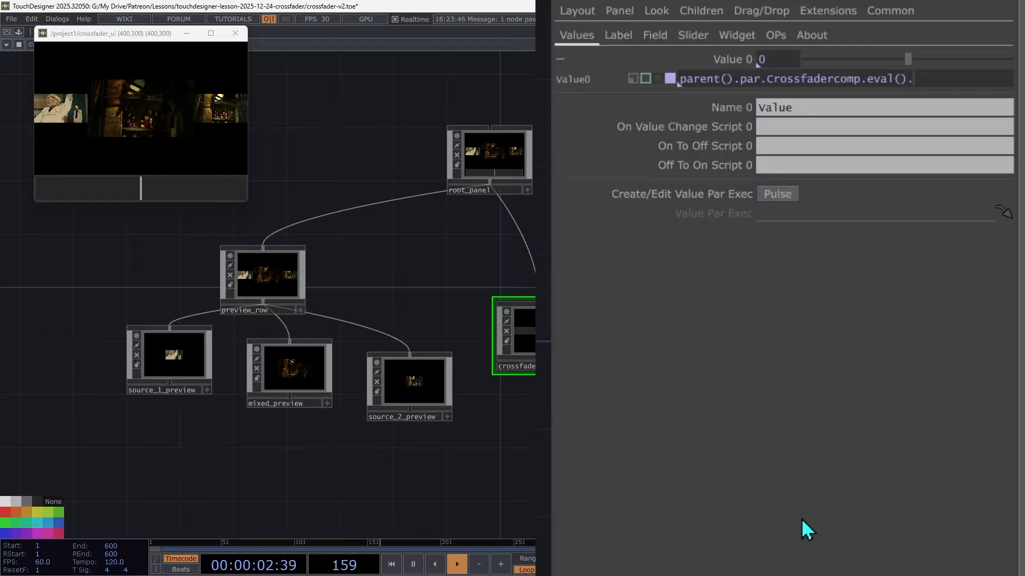
type("par.C")
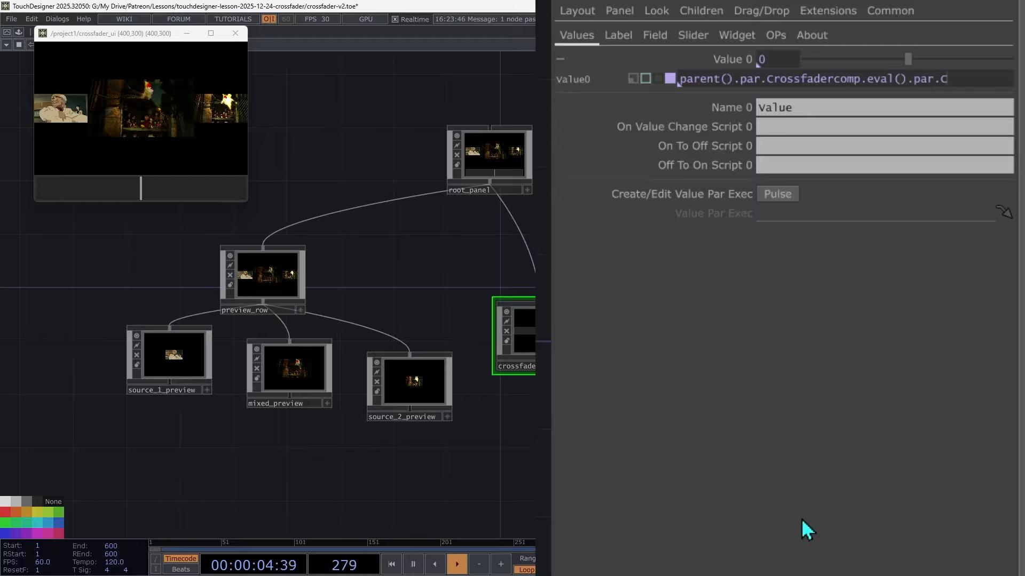
type("rossfade")
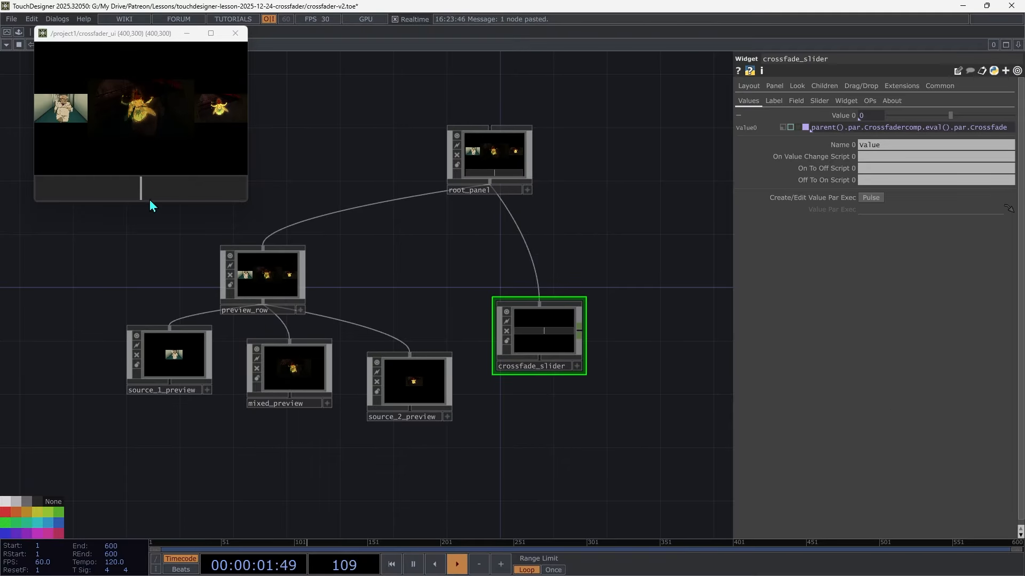
Test the crossfade slider in the crossfader_ui window by sliding it to -1 and back to about the centre.
left_click_drag(139, 194, 32, 185)
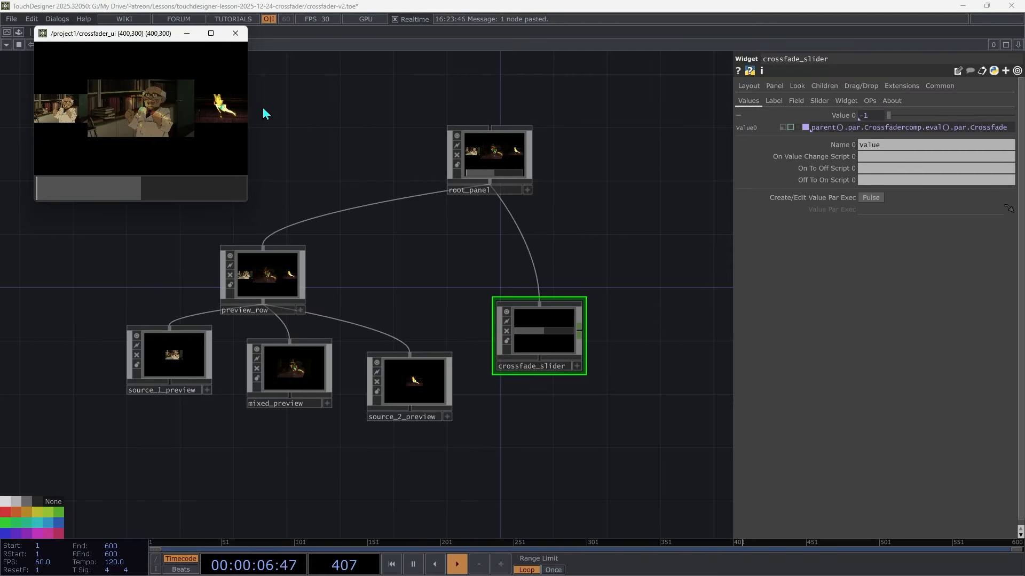
left_click_drag(132, 196, 140, 193)
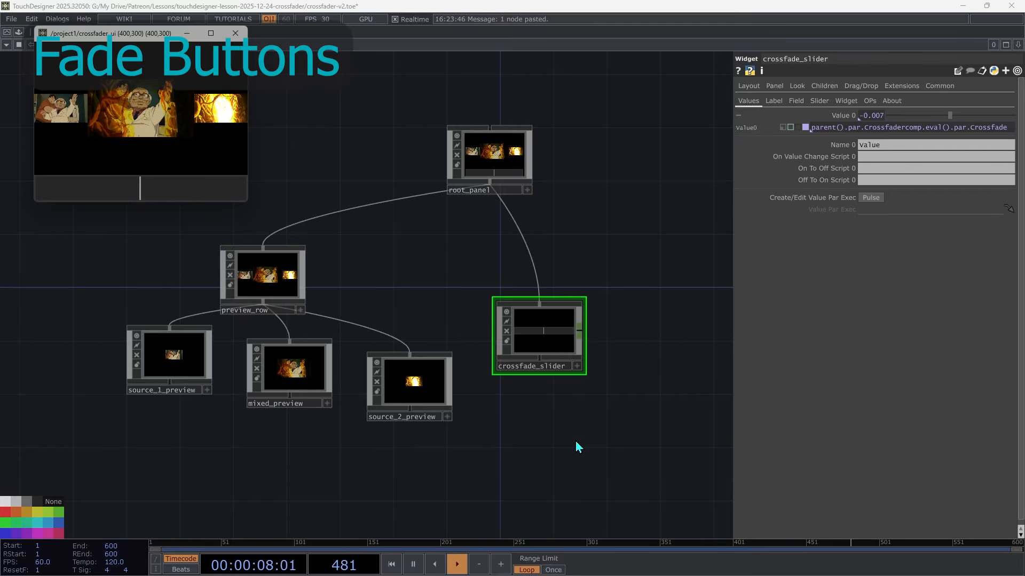
Shift preview_row, its three previews and crossfade_slider together to the left in the network to make room.
right_click_drag(577, 442, 188, 290)
left_click_drag(526, 329, 449, 325)
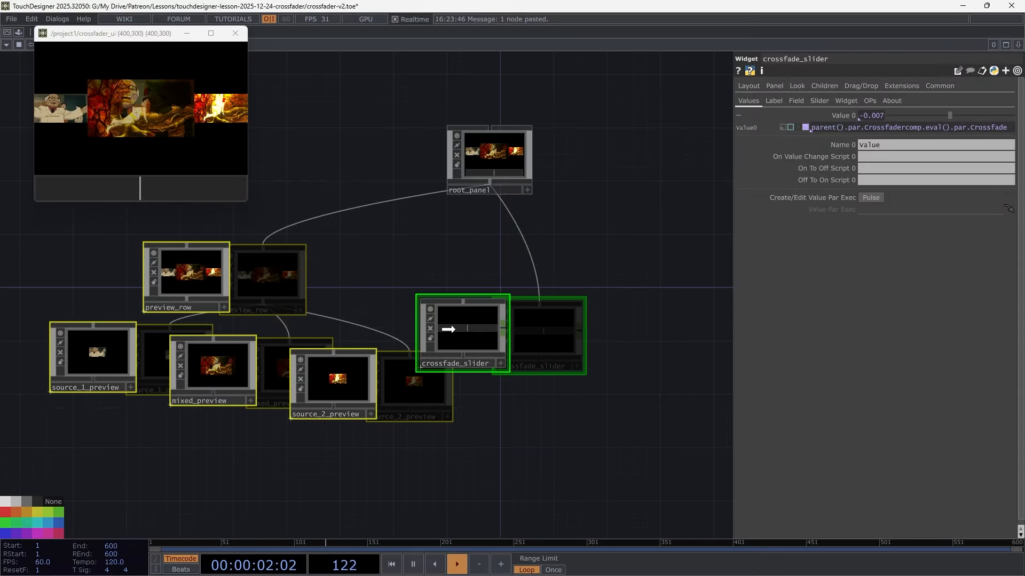
left_click(442, 247)
Duplicate the preview_row container and place the copy to the right of crossfade_slider.
left_click(190, 265)
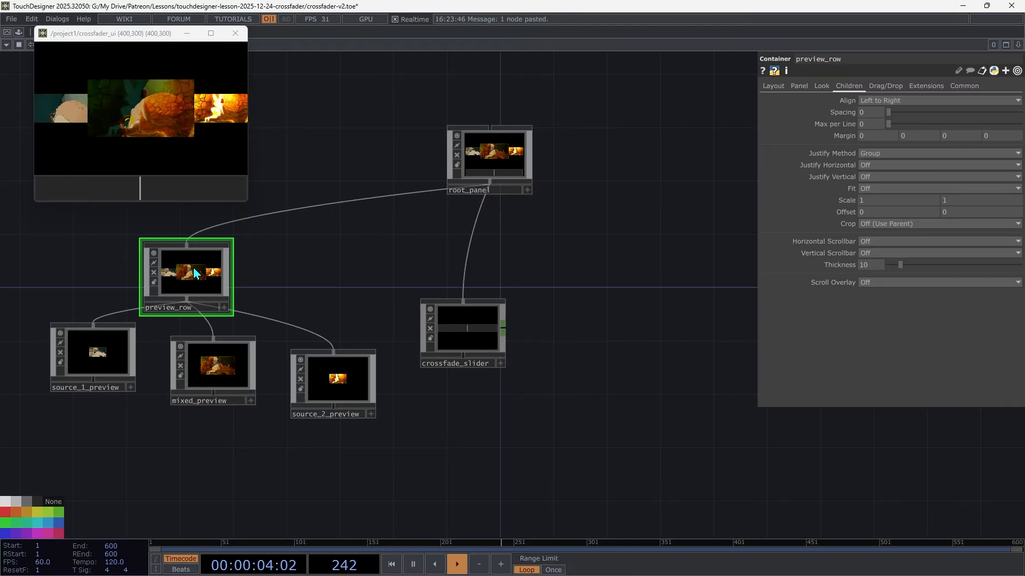
key("ctrl+c")
key("ctrl+v")
left_click_drag(189, 372, 658, 332)
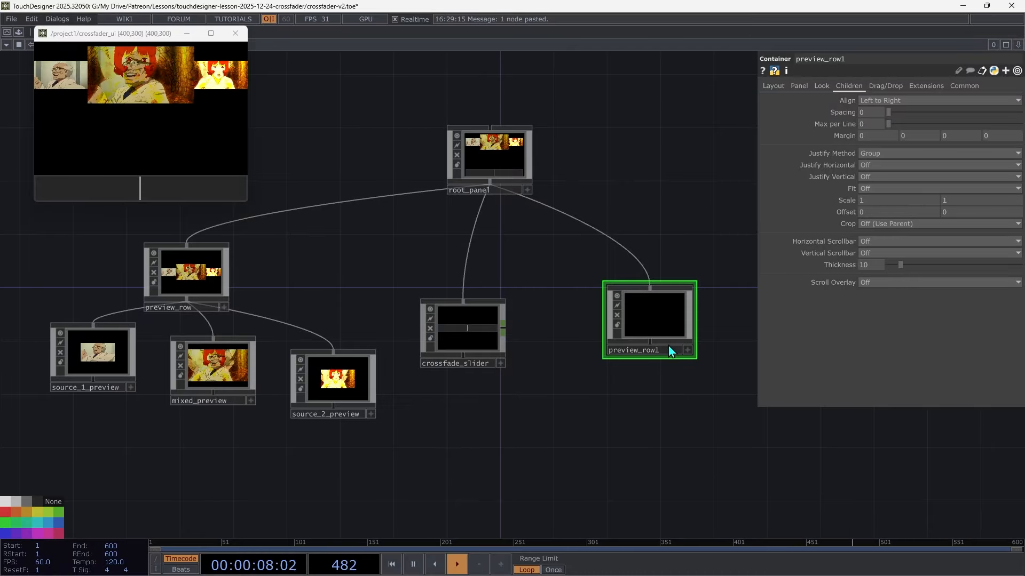
Rename the copied container to fade_button_row and move it slightly lower in the network.
left_click(667, 352)
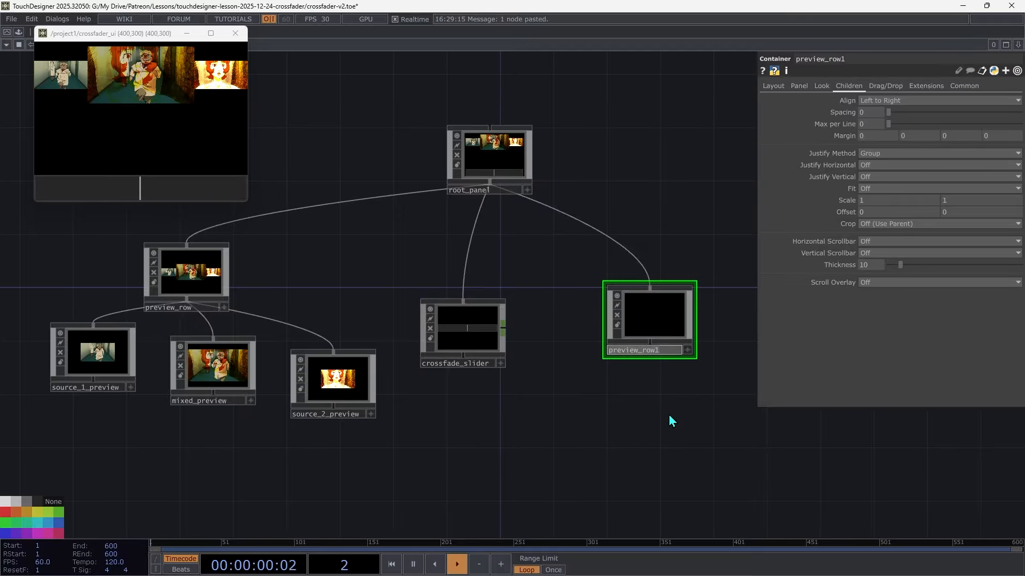
type("fade_b")
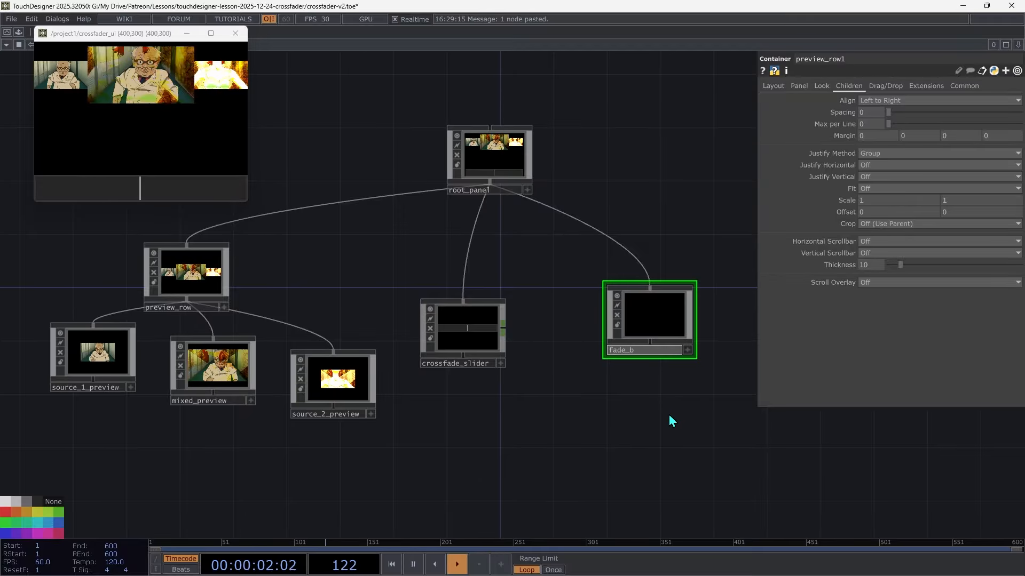
type("utton_row")
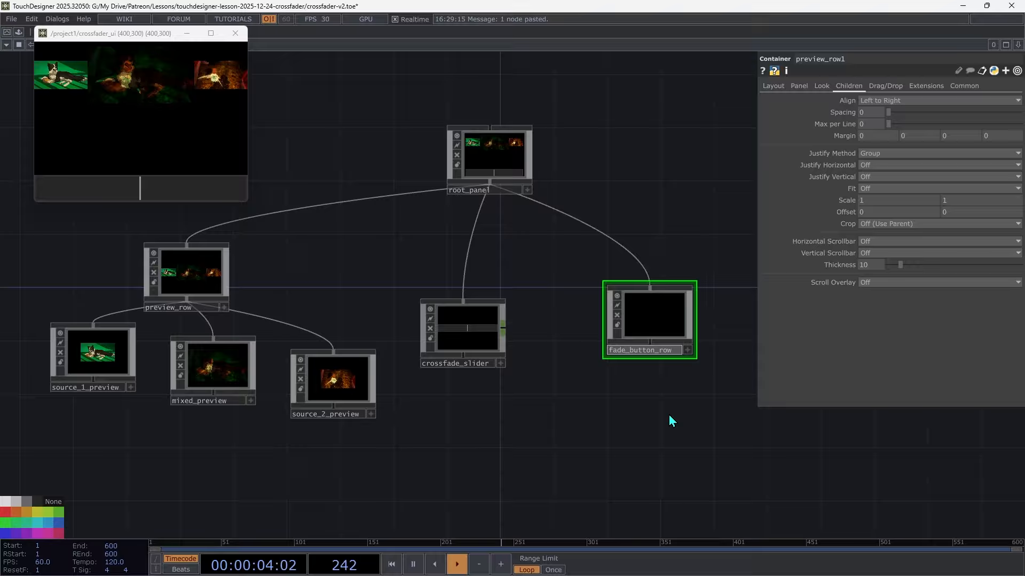
key("Return")
left_click_drag(651, 328, 637, 369)
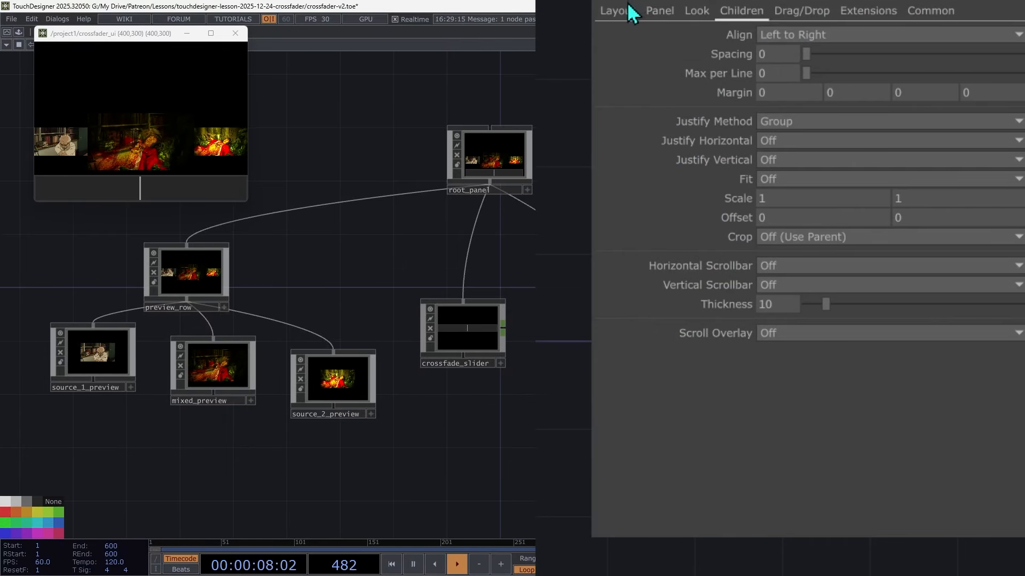
Set fade_button_row's Align Order to 2, Vertical Mode to Fixed Height and Height to 25.
left_click(605, 11)
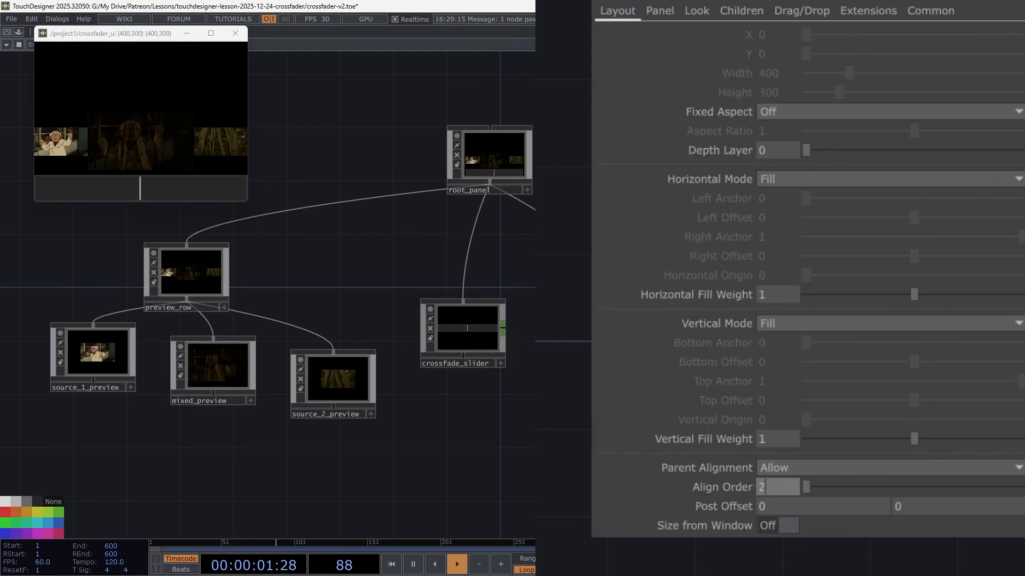
type("2")
key("Tab")
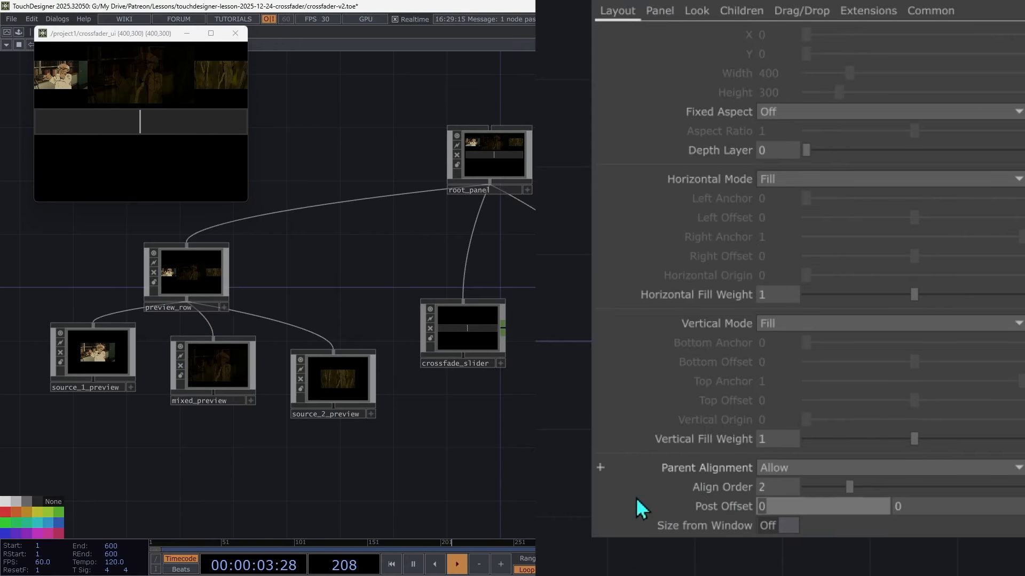
left_click(795, 322)
left_click(799, 341)
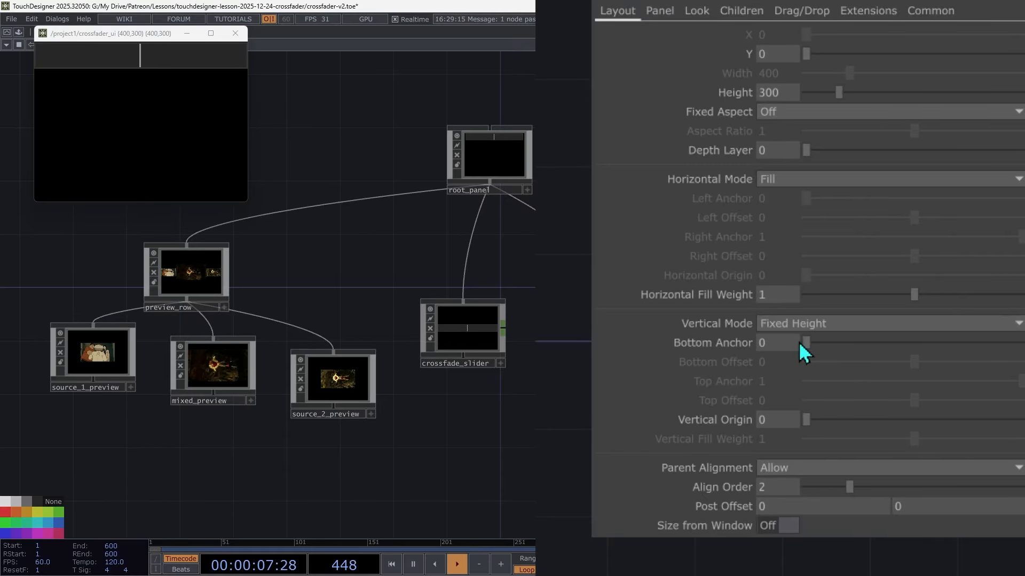
left_click(785, 93)
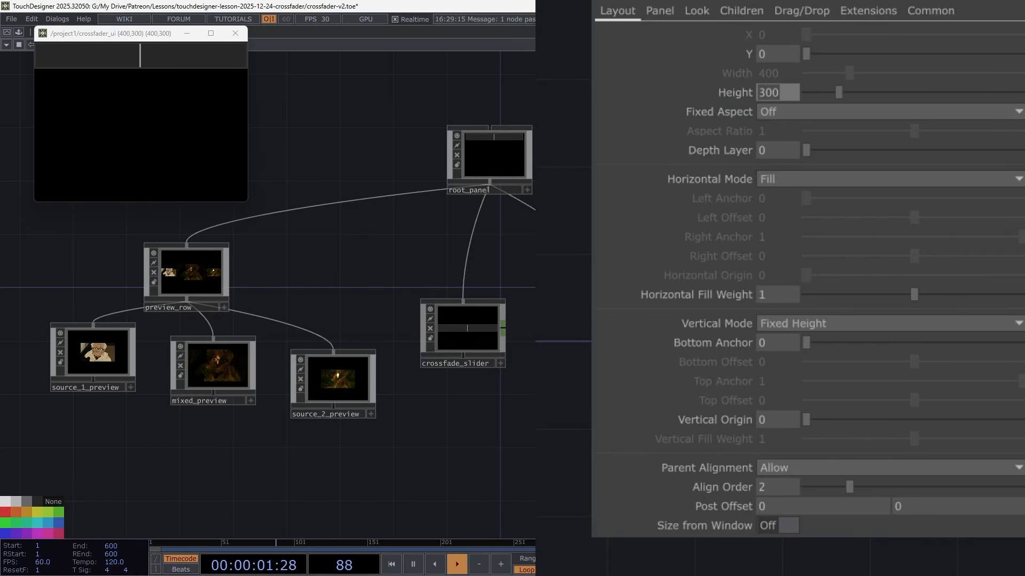
type("25")
key("Return")
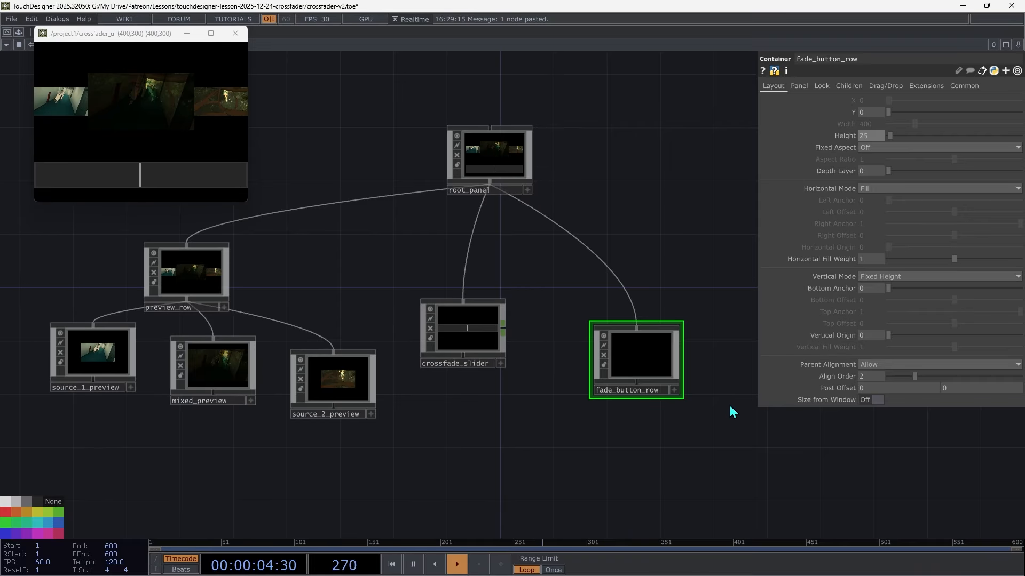
Add the buttonMomentary widget from the palette's Basic Widgets to the network near fade_button_row.
left_click(7, 32)
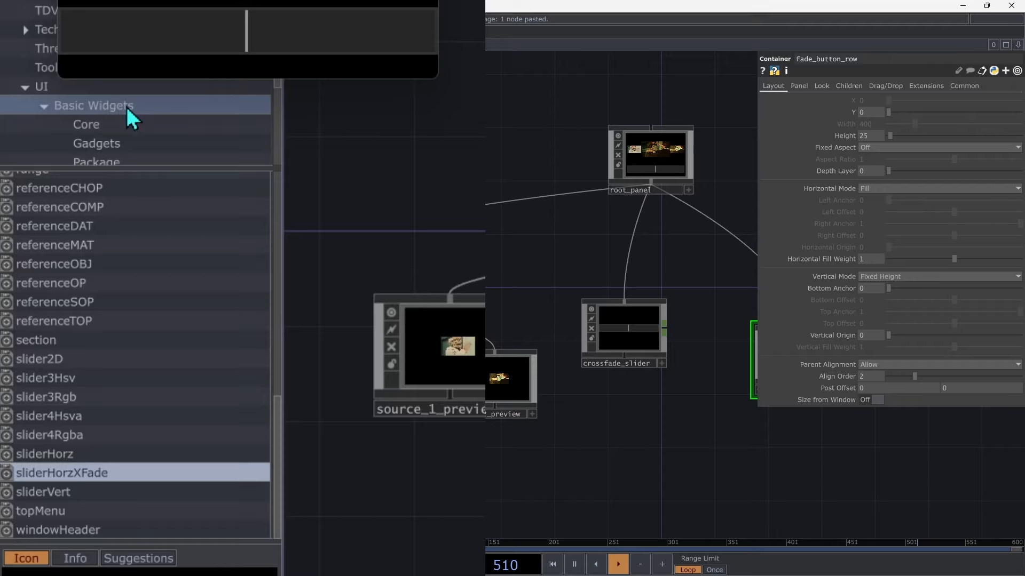
scroll(143, 248, "up", 10)
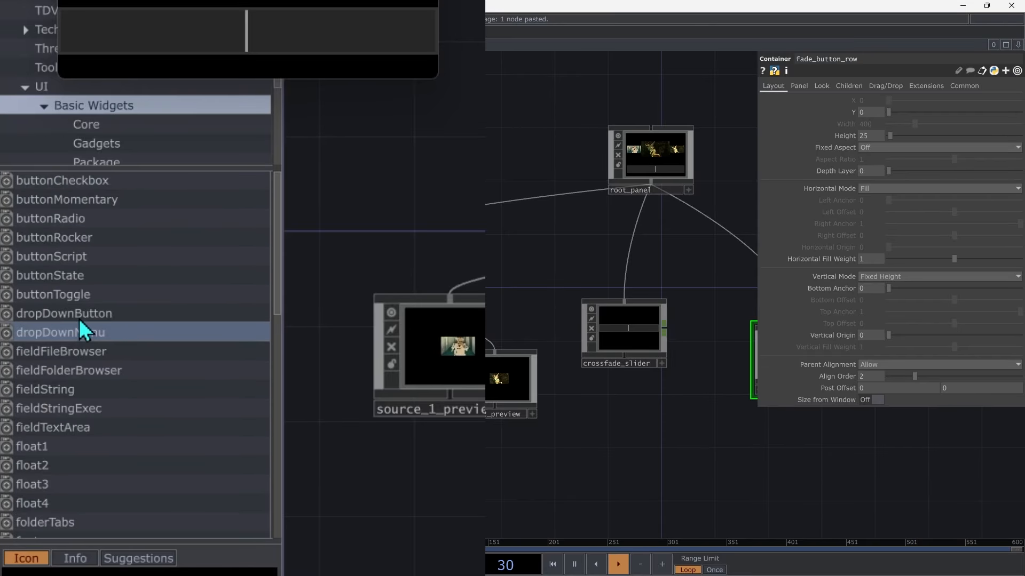
left_click_drag(80, 199, 669, 450)
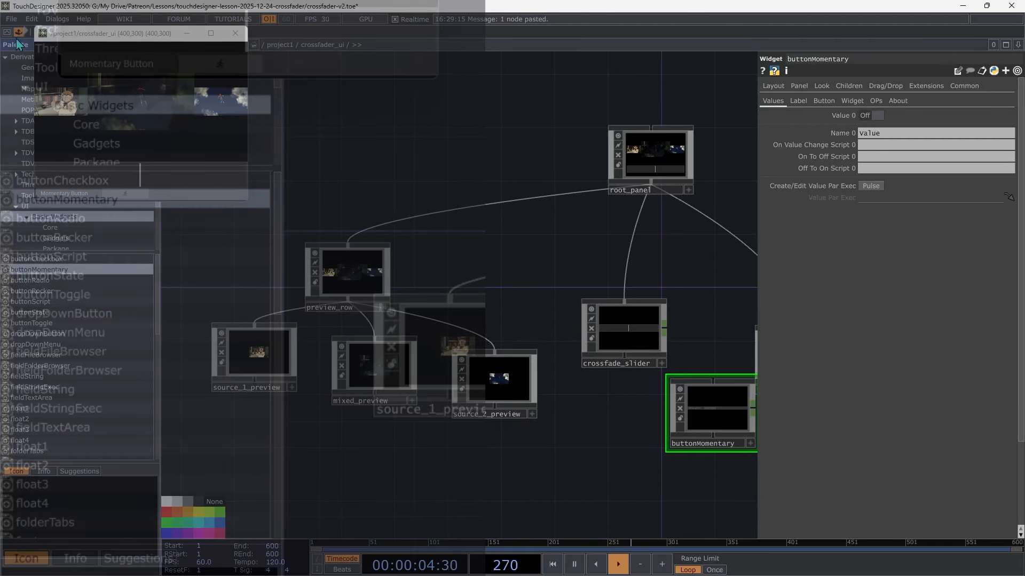
Place the buttonMomentary widget below fade_button_row in the network and rename it to fade_to_1_button.
left_click_drag(555, 384, 635, 384)
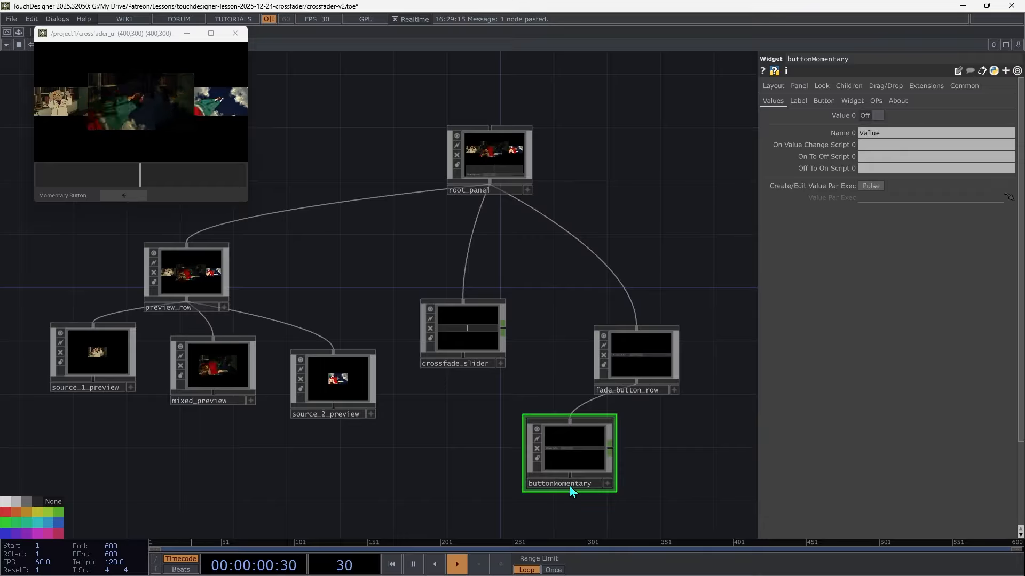
type("f")
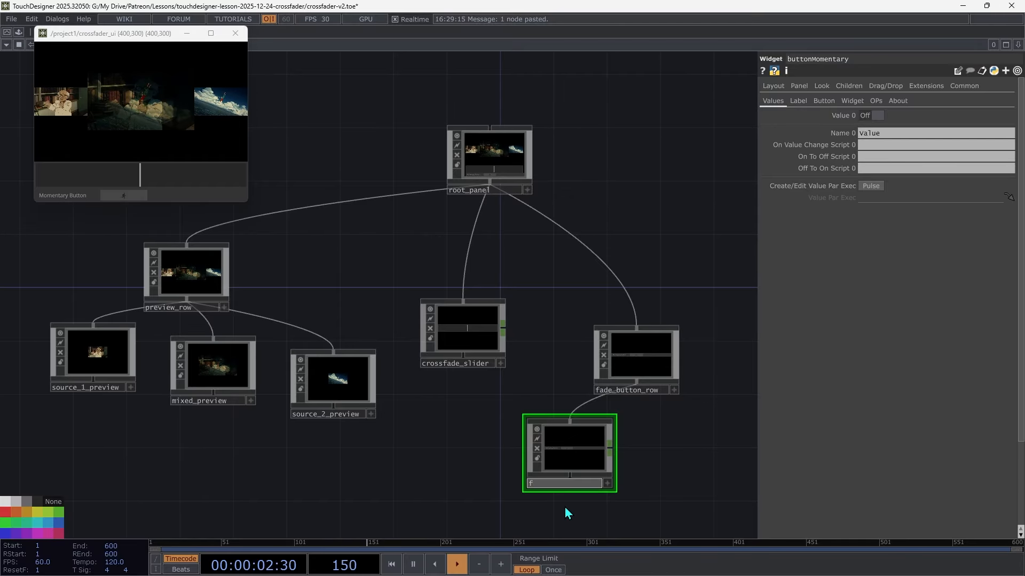
type("ade_to_1_")
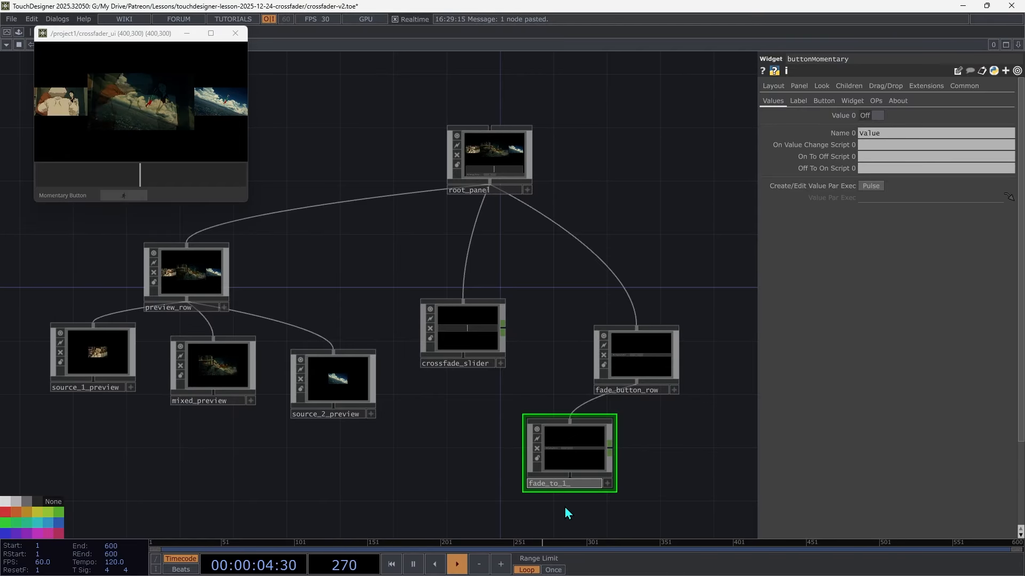
type("button")
key("Return")
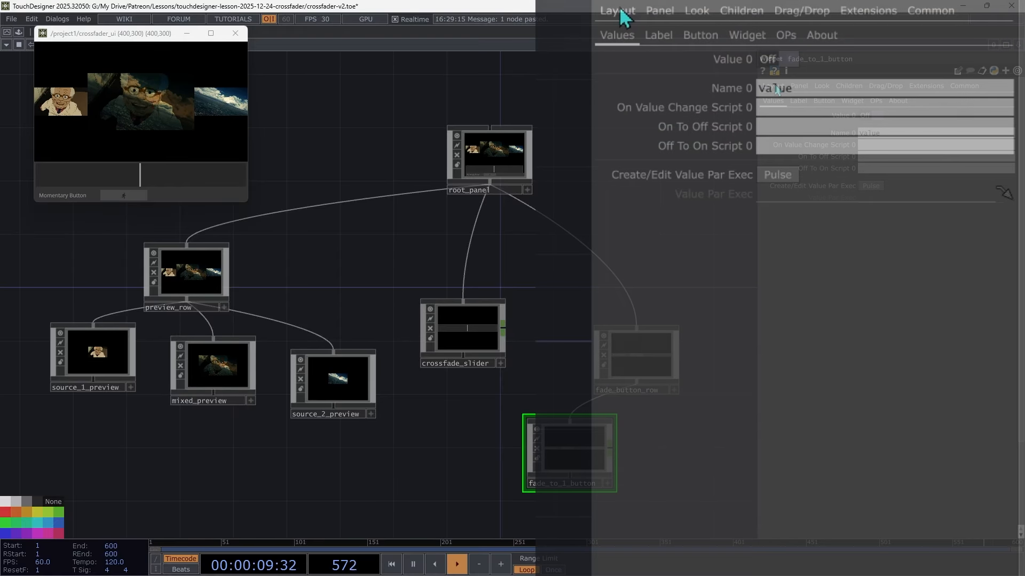
Set fade_to_1_button's Vertical Mode to Fill and its Fixed Aspect to Use Vertical.
left_click(775, 87)
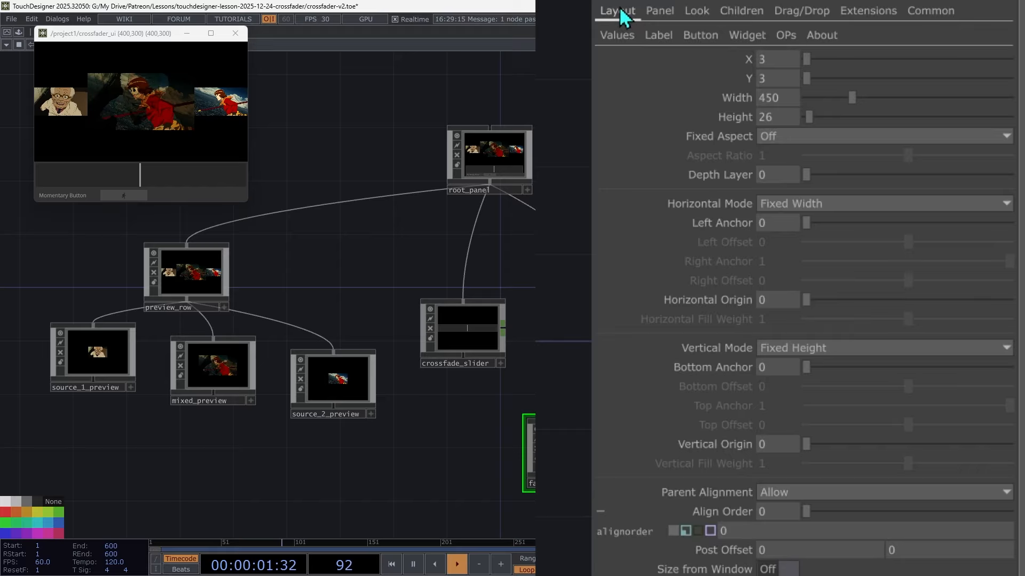
left_click(839, 351)
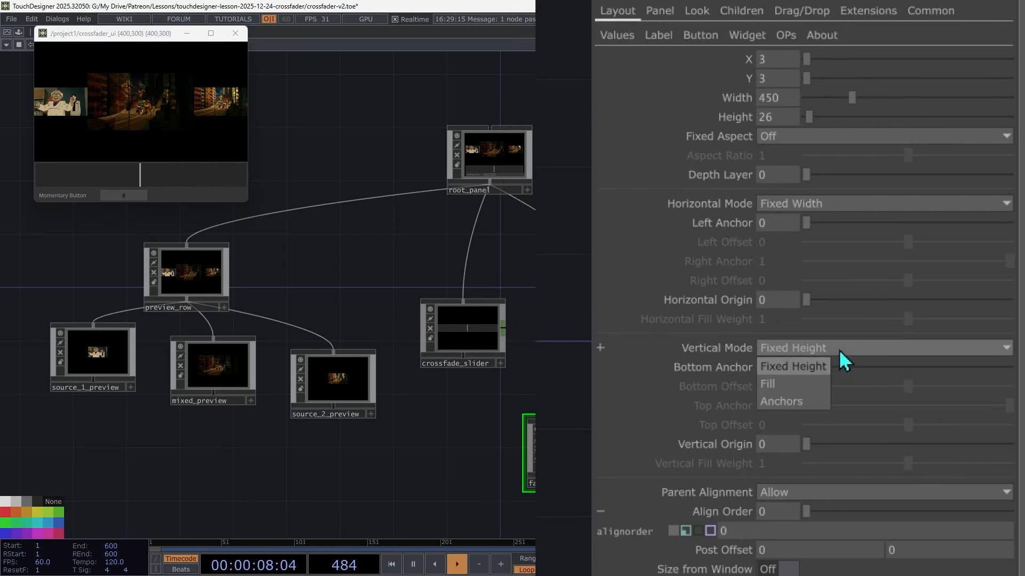
left_click(783, 386)
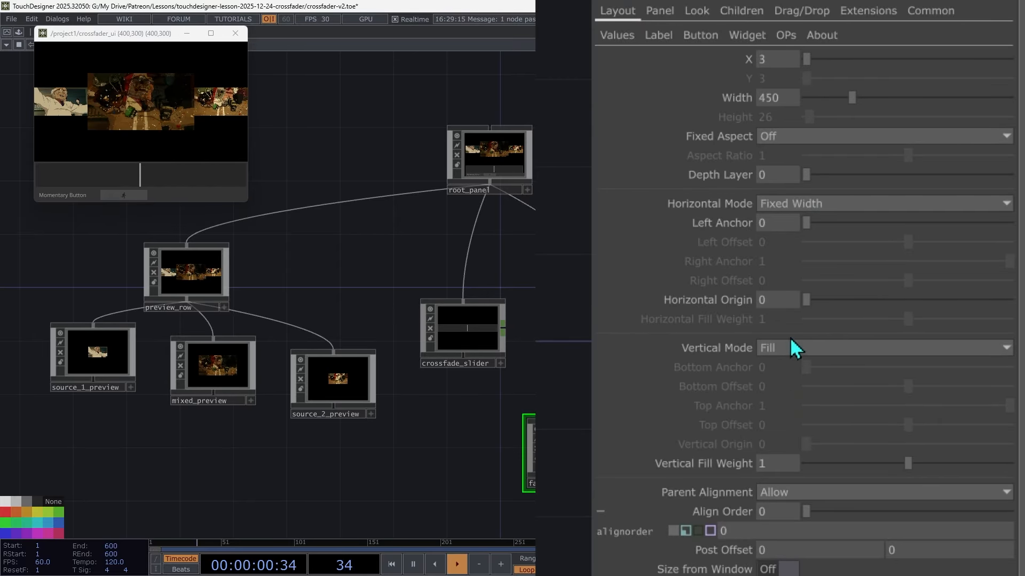
left_click(776, 142)
left_click(785, 192)
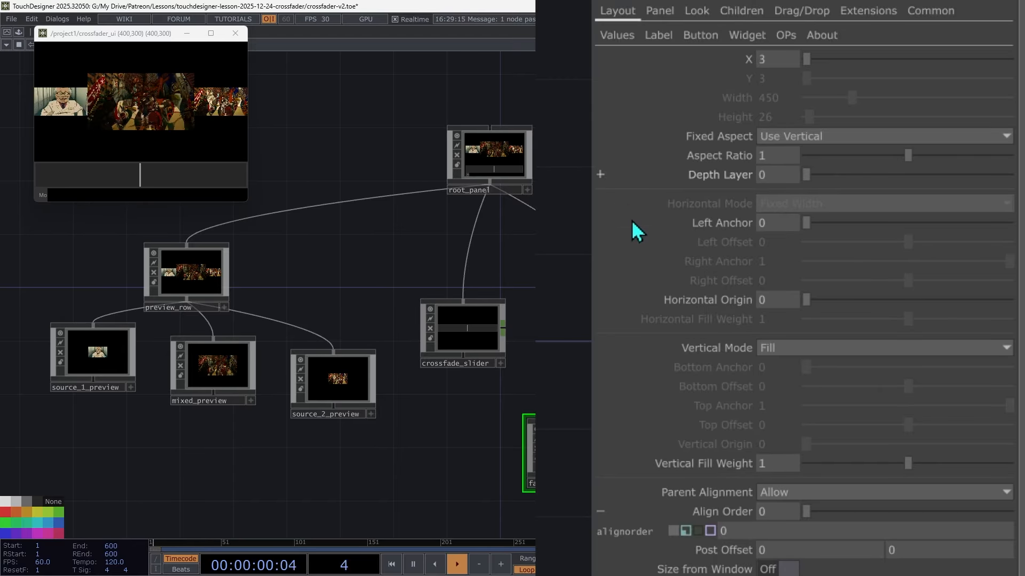
Turn off fade_to_1_button's label display and set its Off Label expression to chr(0xF0143).
left_click(657, 34)
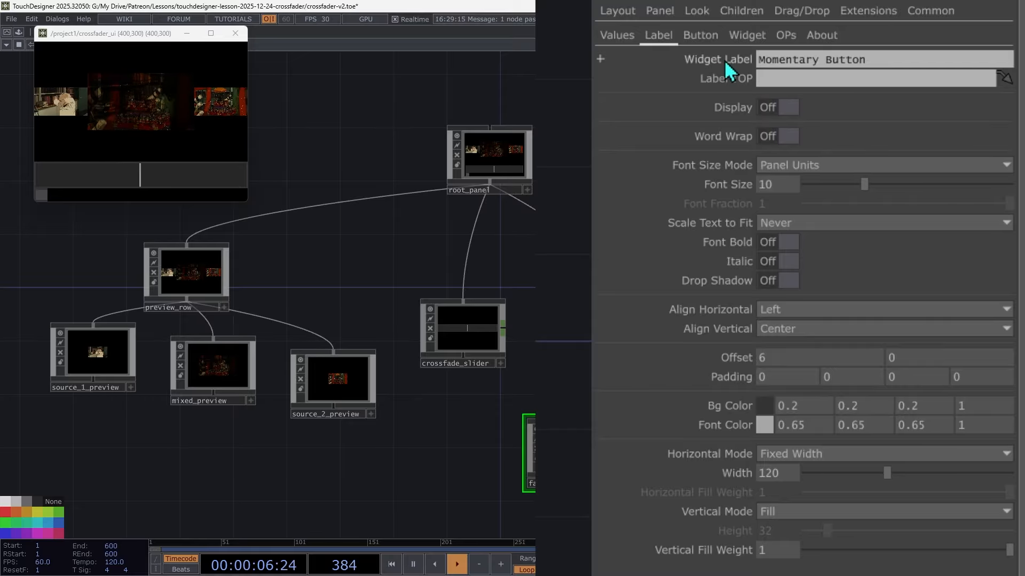
left_click(704, 36)
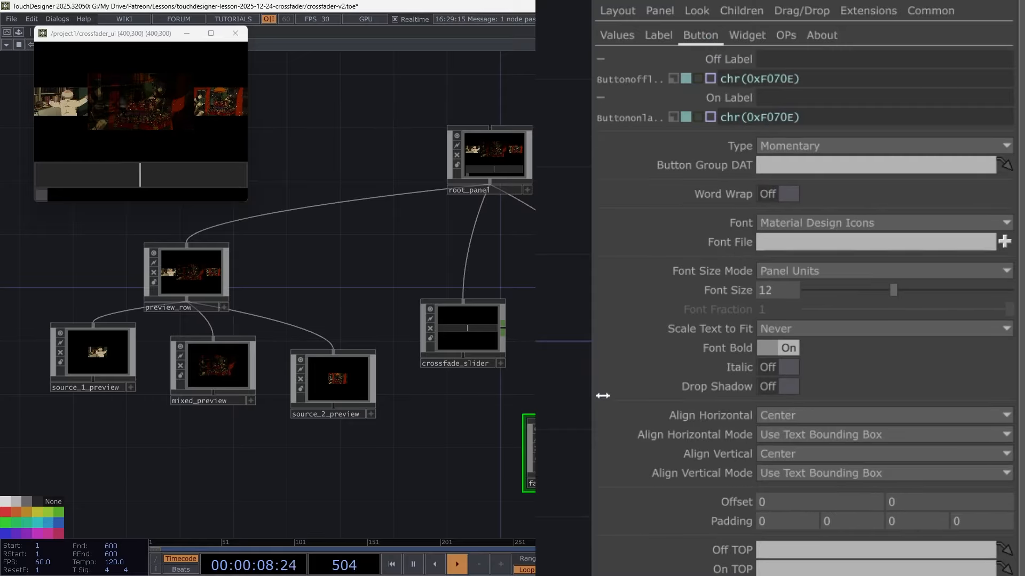
scroll(671, 465, "down", 5)
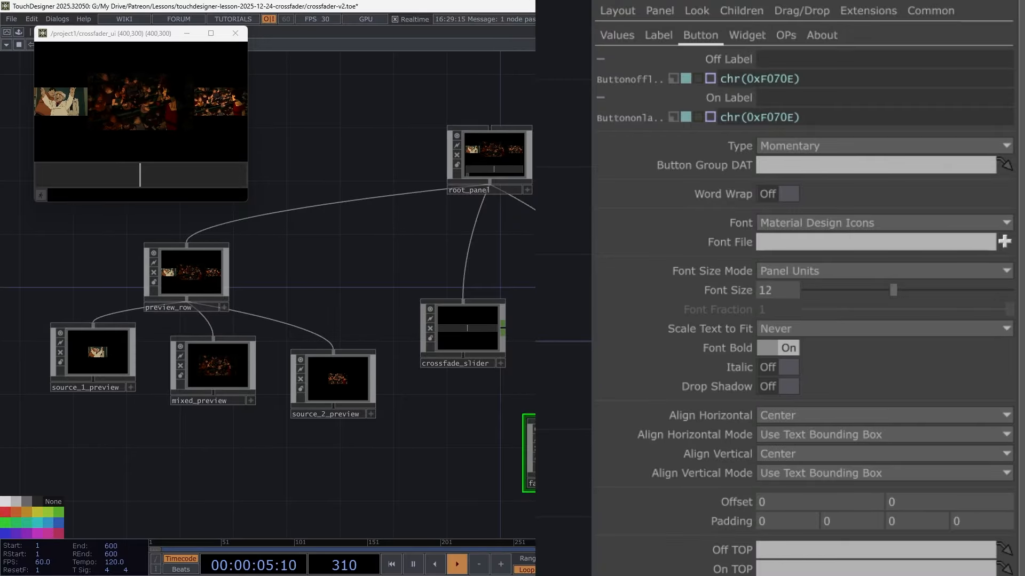
left_click(869, 79)
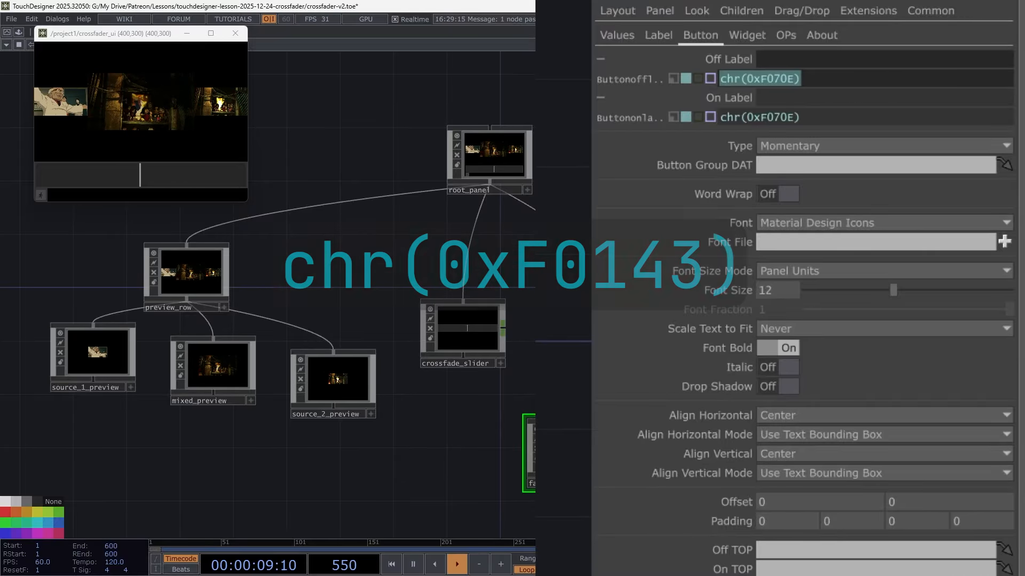
type("chr(0x")
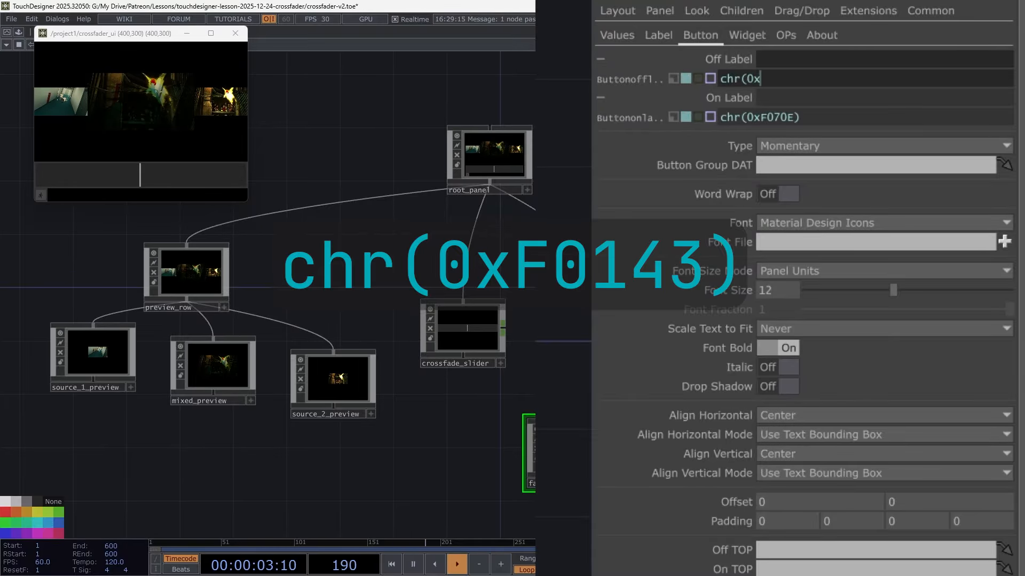
type("F0143")
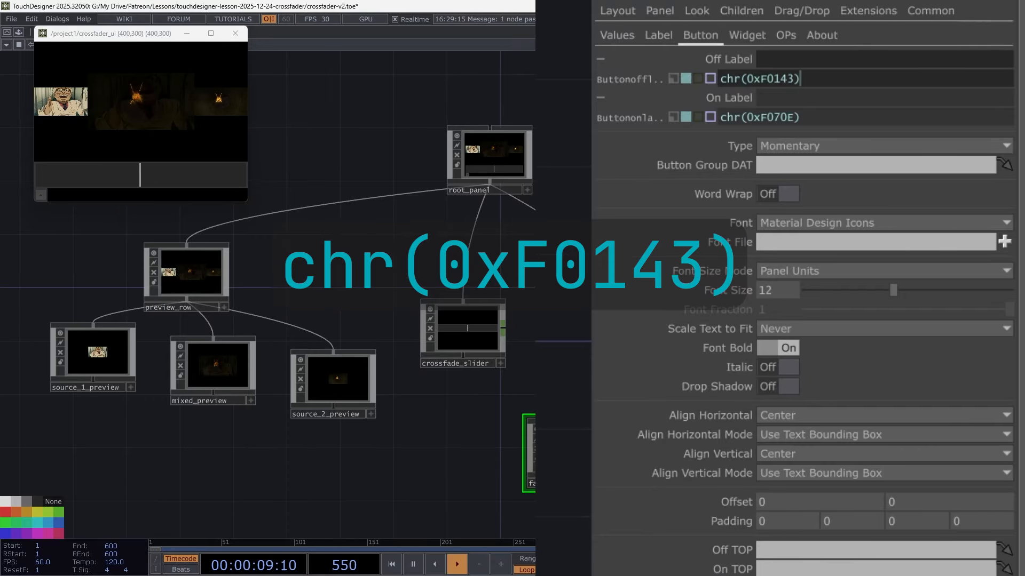
Copy the Off Label expression chr(0xF0143) into fade_to_1_button's On Label.
left_click(800, 117)
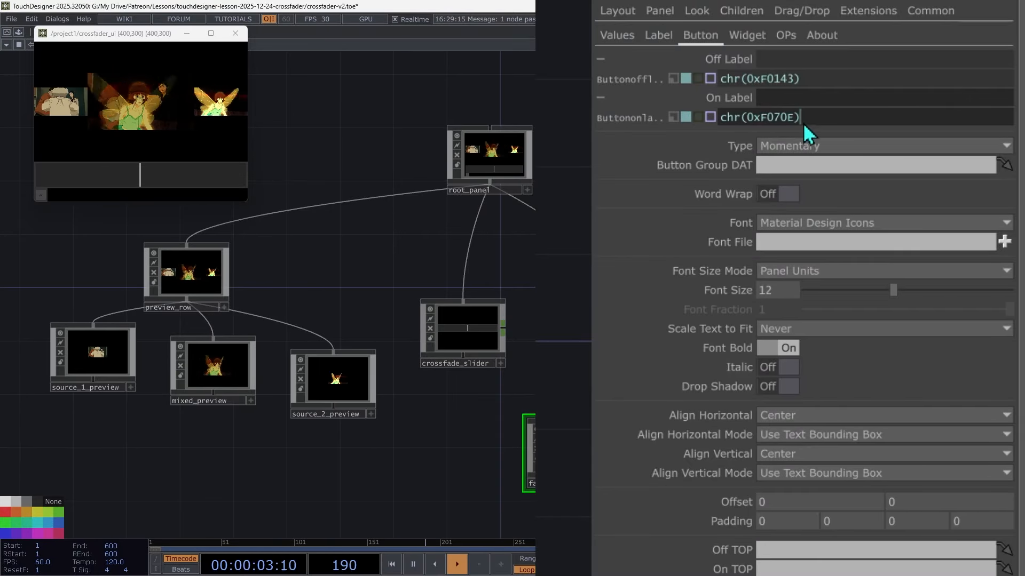
left_click_drag(808, 81, 713, 99)
key("ctrl+c")
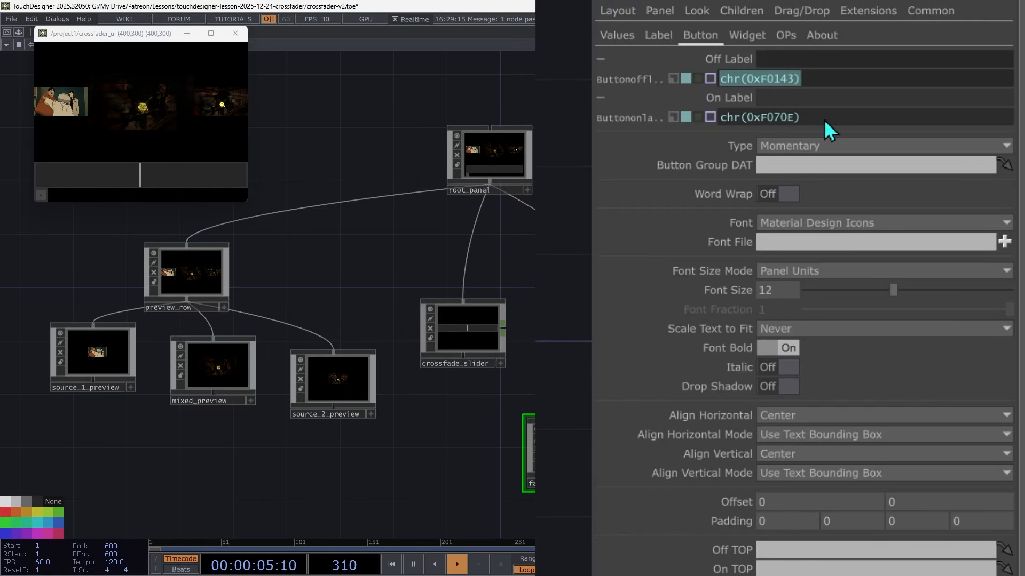
left_click_drag(824, 118, 604, 148)
key("ctrl+v")
key("Return")
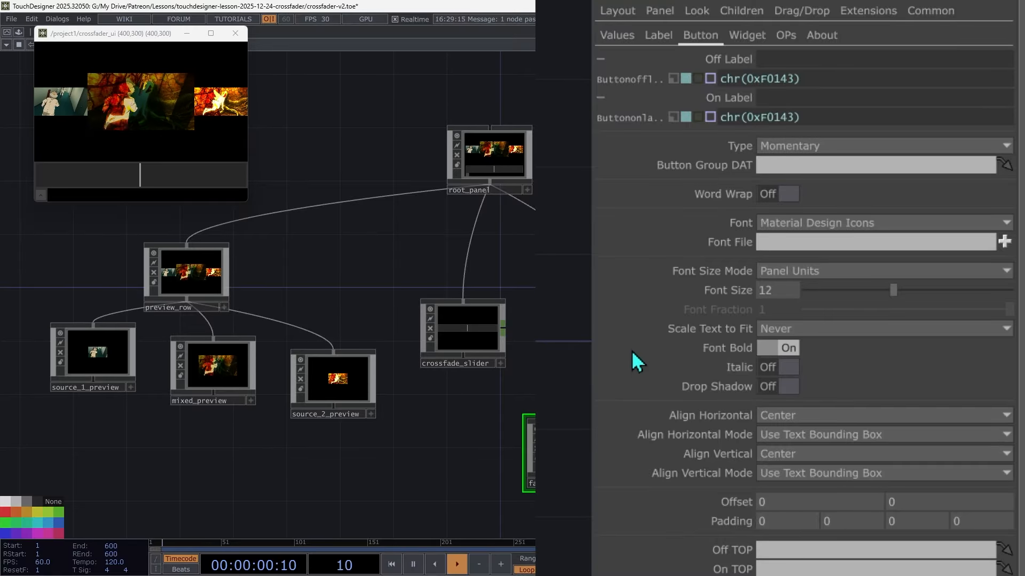
Set fade_to_1_button's button Font Size to 16 and its Popup Help text to "Fade to 1".
left_click(774, 293)
type("16")
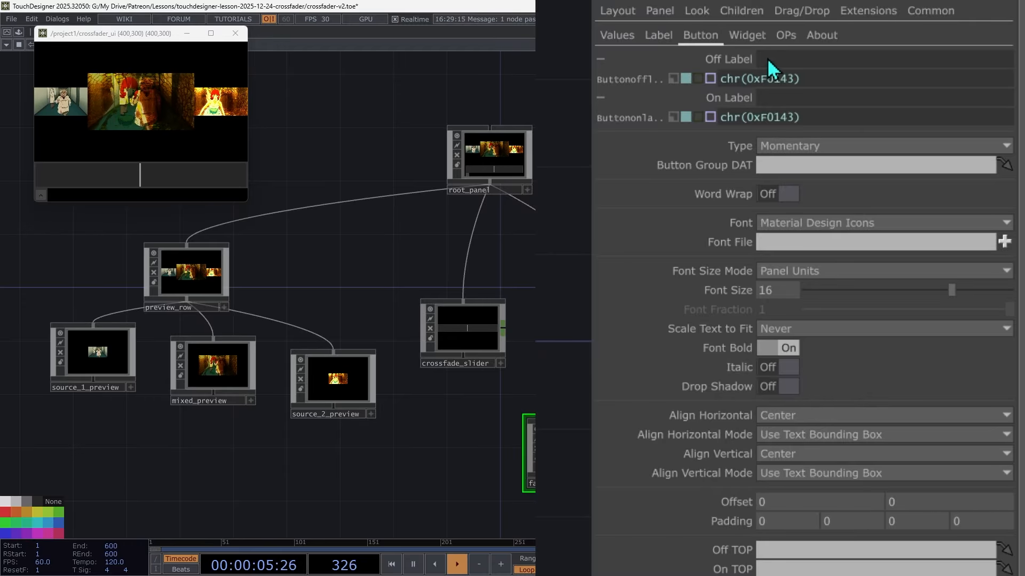
left_click(752, 35)
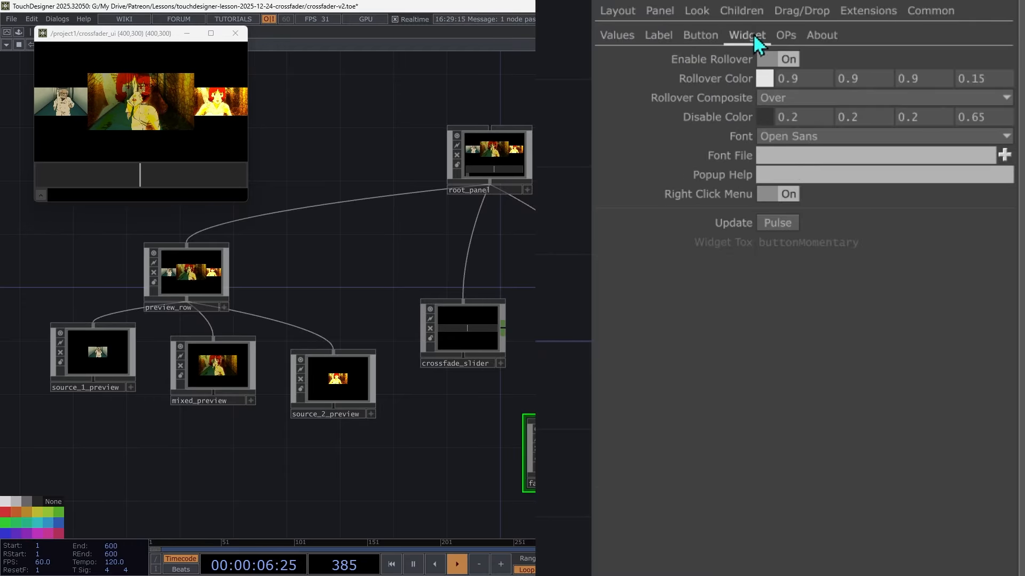
left_click(802, 177)
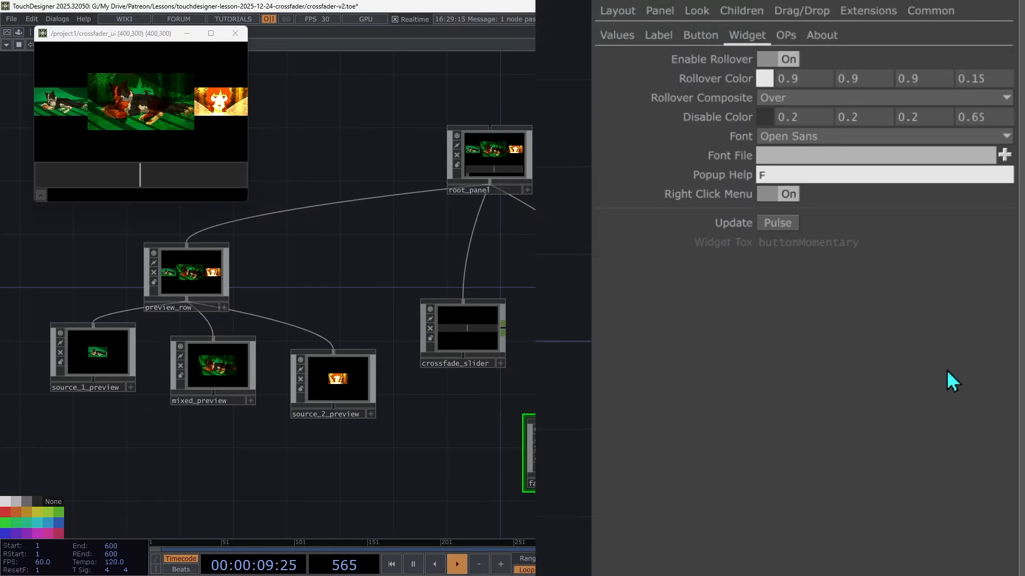
type("Fade to 1")
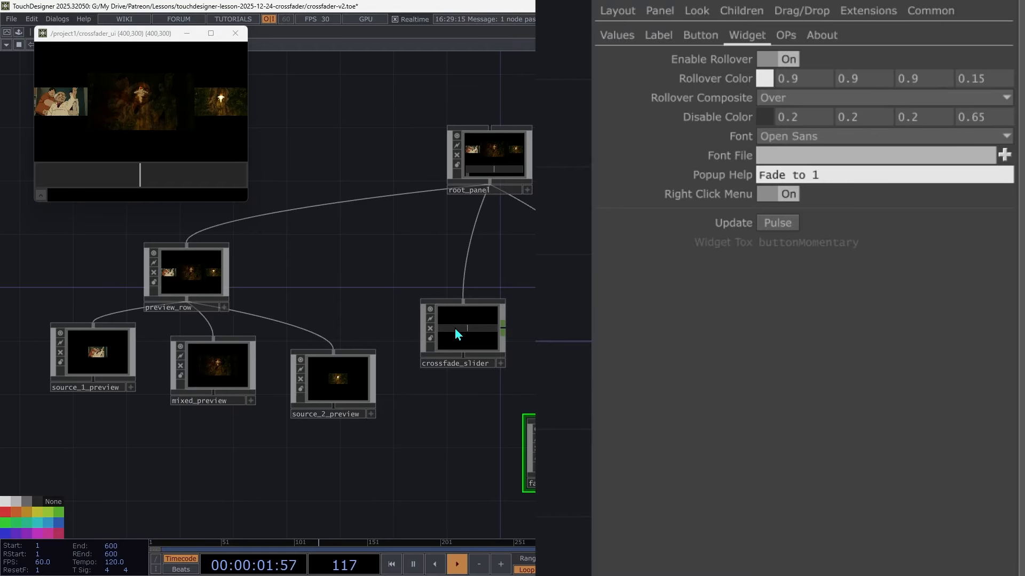
Copy parent().par.Crossfadercomp.eval() from source_2_preview's Background TOP expression into fade_to_1_button's Off To On Script 0.
left_click(344, 379)
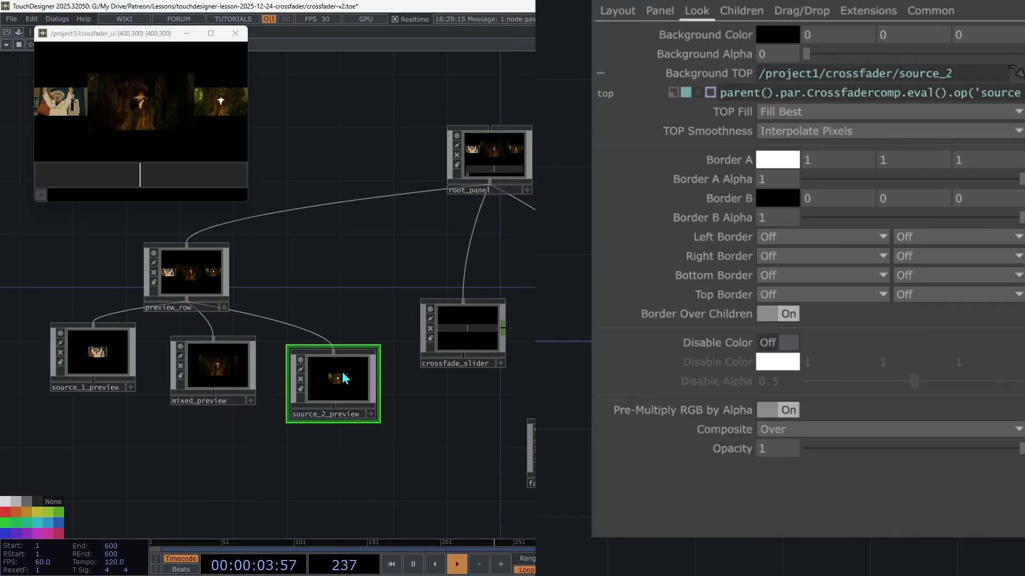
left_click(947, 96)
left_click_drag(931, 104, 664, 107)
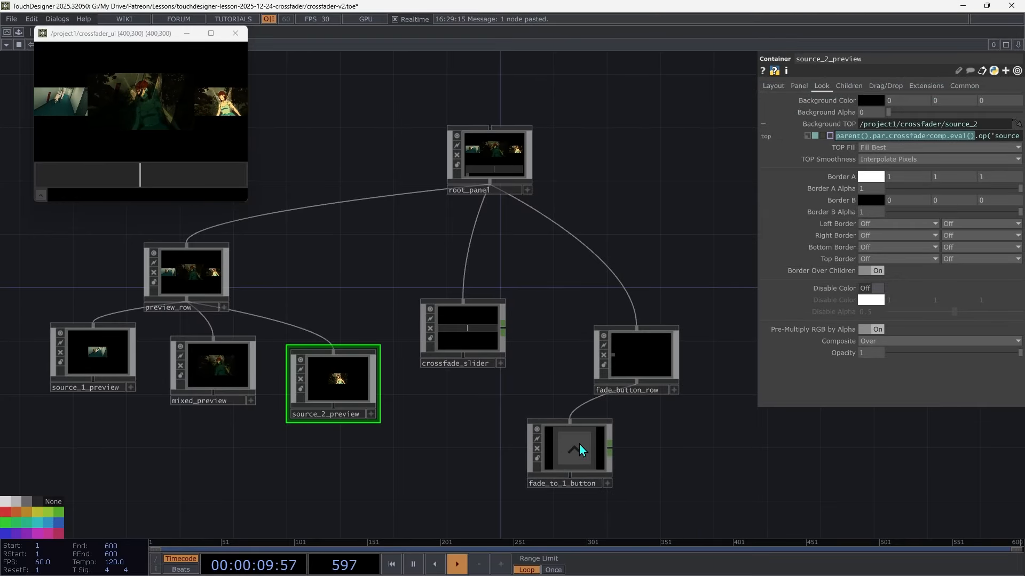
left_click(580, 450)
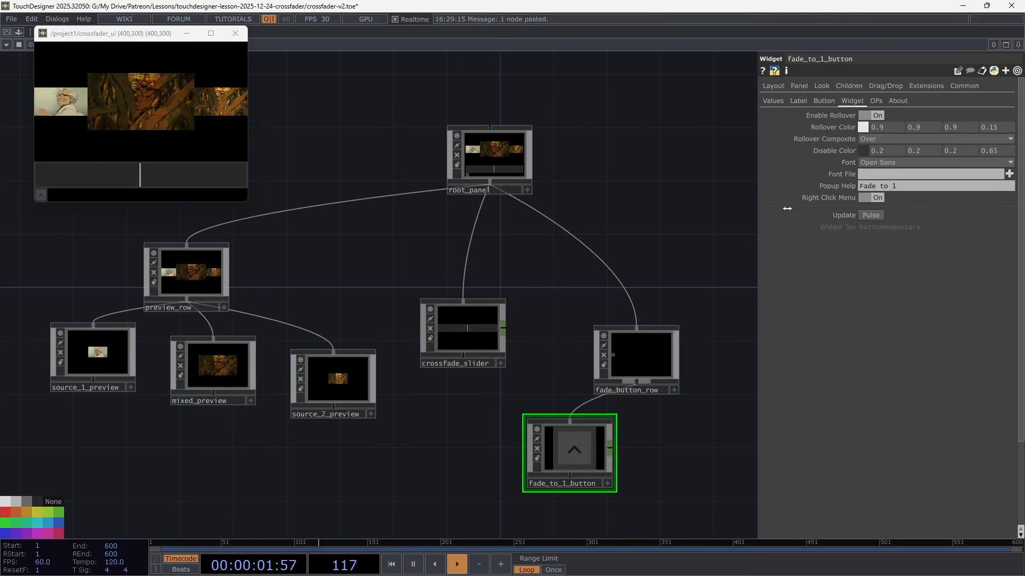
left_click(773, 101)
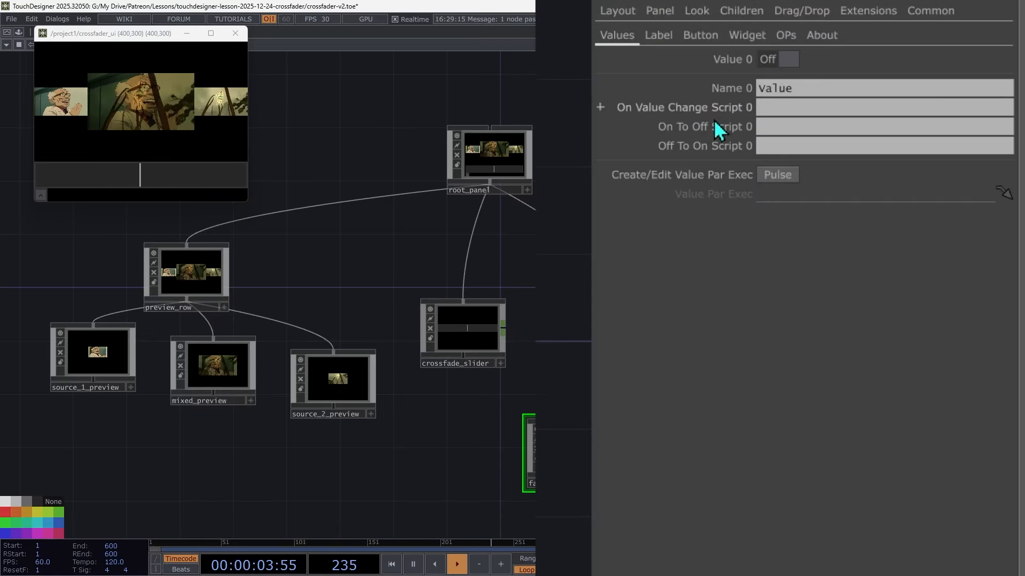
left_click(788, 145)
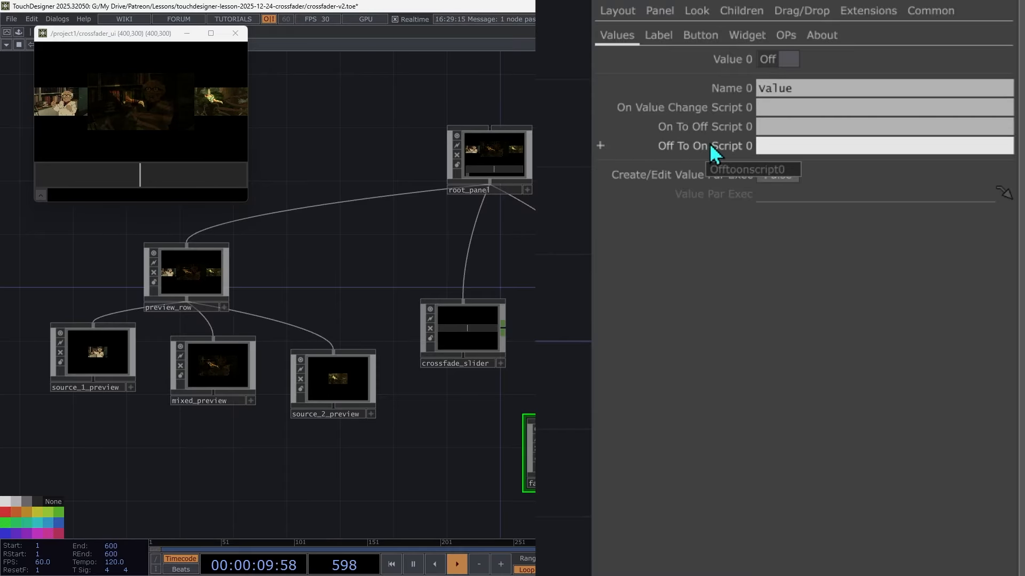
key("ctrl+v")
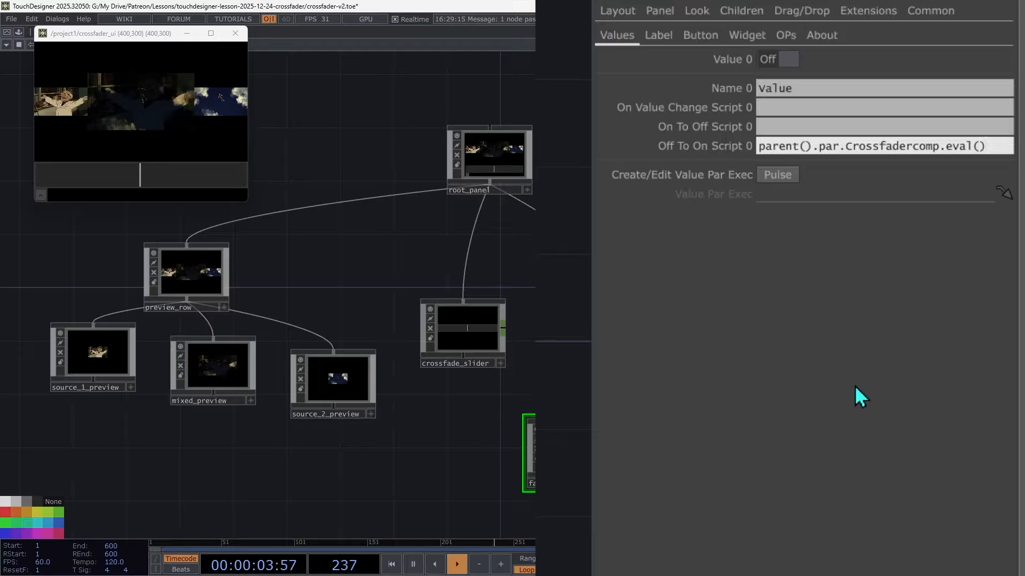
Complete the Off To On script with .par.Fadeto1.pulse() and test the button in the crossfader_ui preview window.
type(".par.")
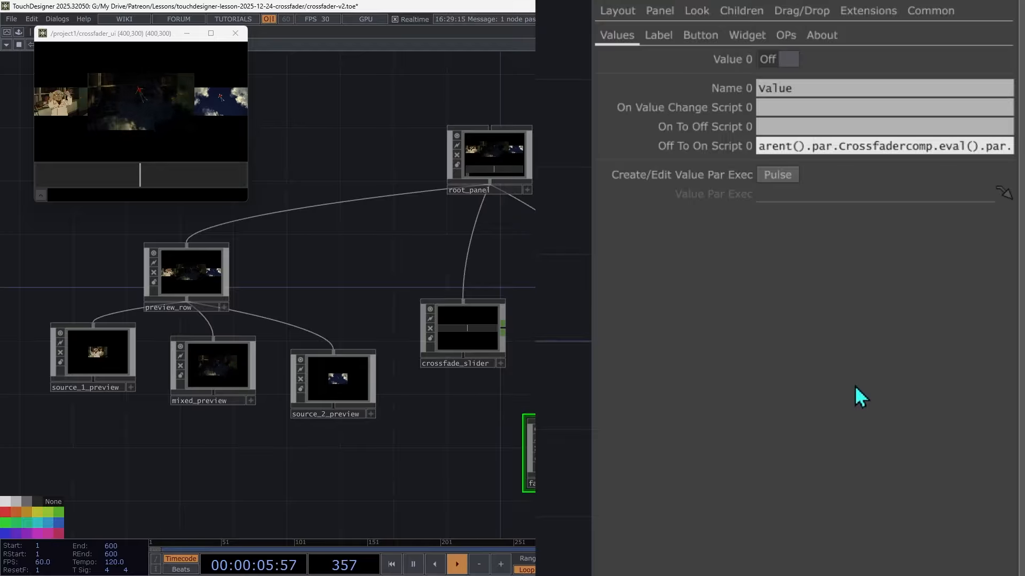
type("Fadetol")
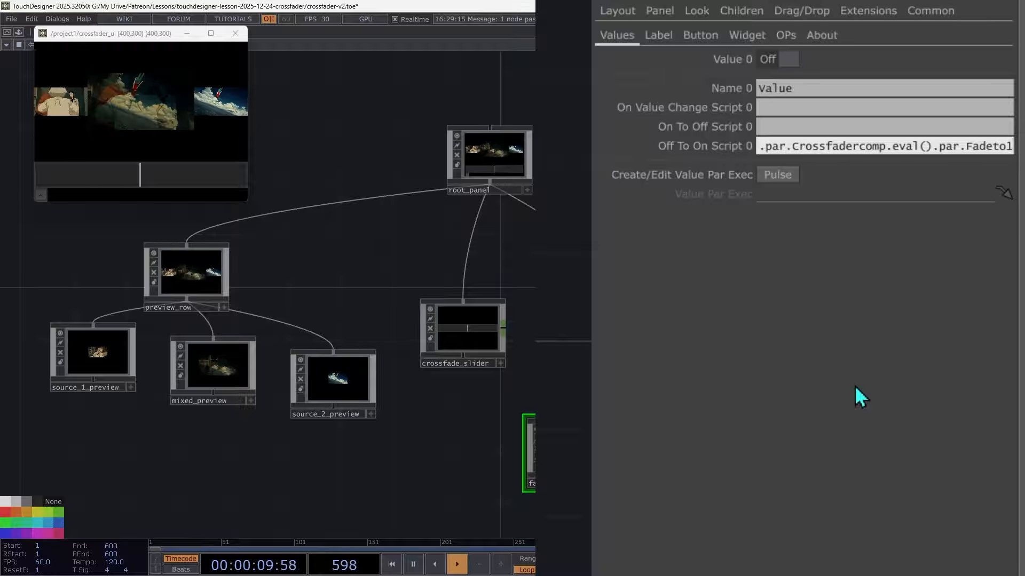
type(".pulse")
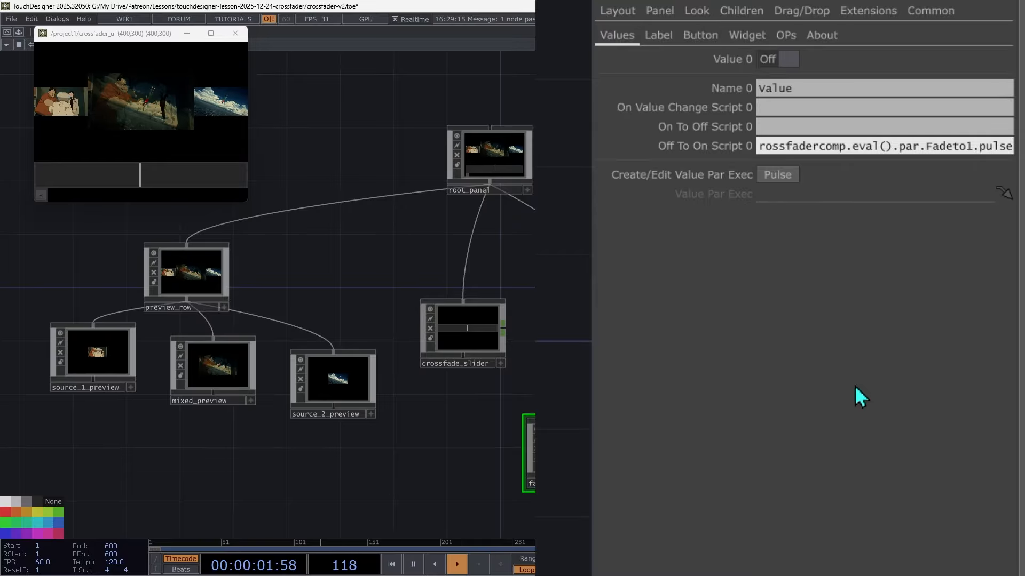
type("()")
key("Return")
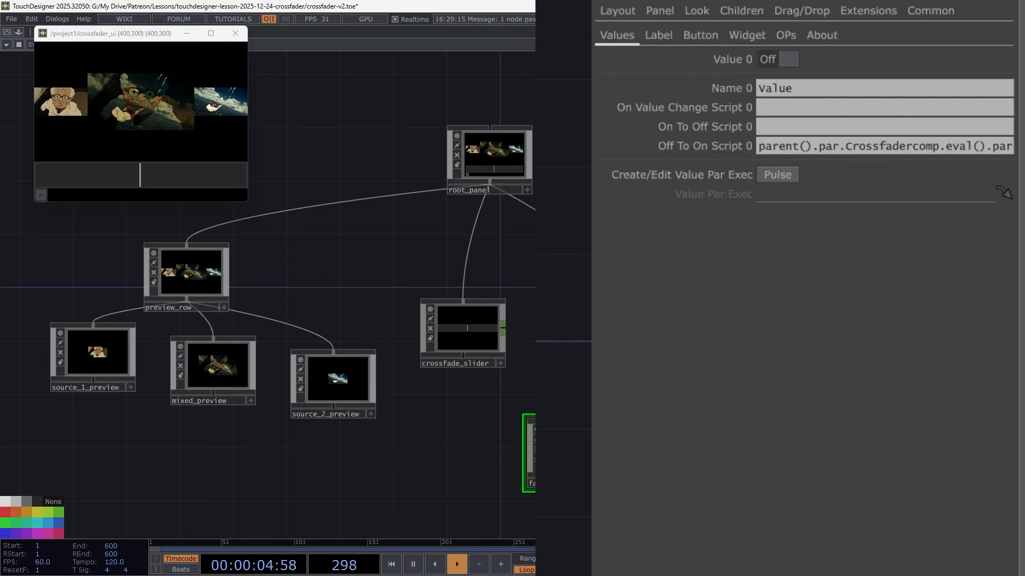
left_click(41, 196)
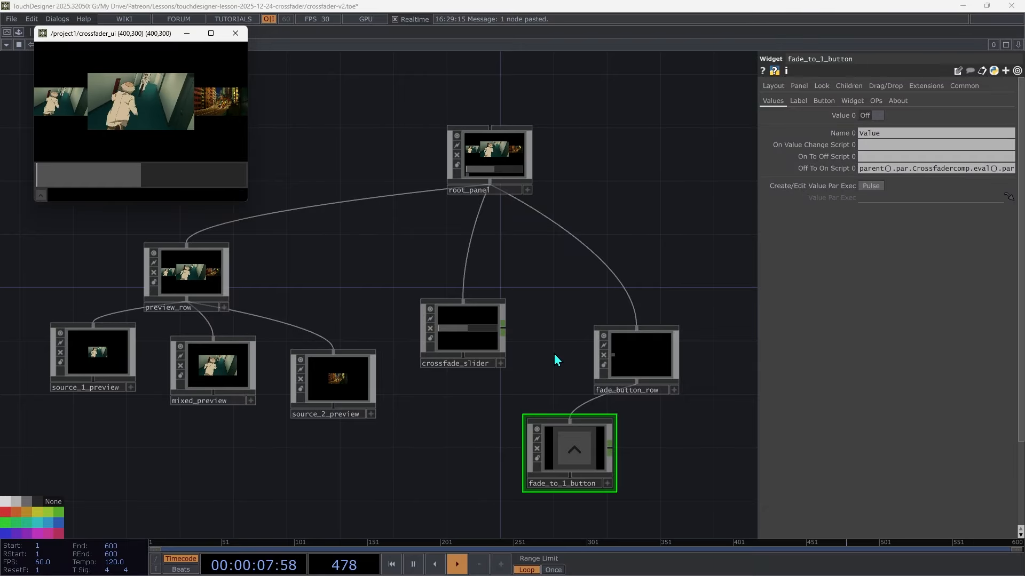
Move fade_button_row and its button higher in the network and duplicate fade_to_1_button below the original.
right_click_drag(555, 359, 643, 361)
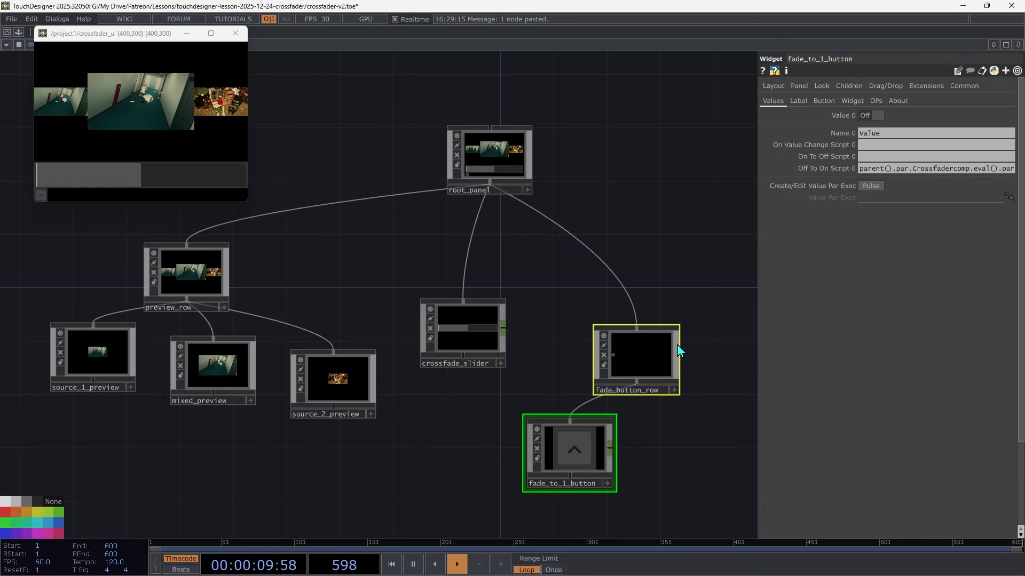
left_click_drag(676, 344, 669, 224)
left_click(578, 352)
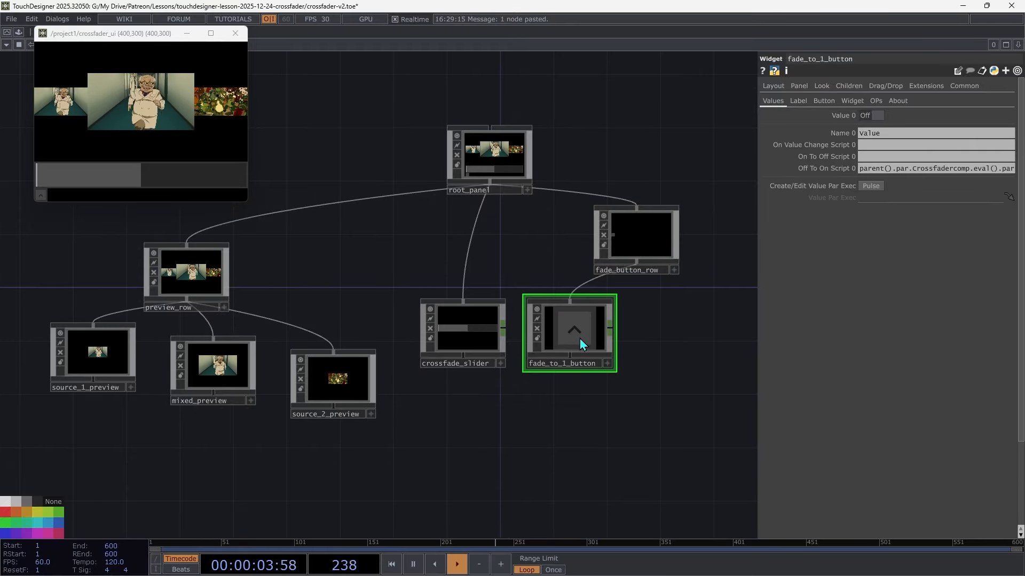
key("ctrl+v")
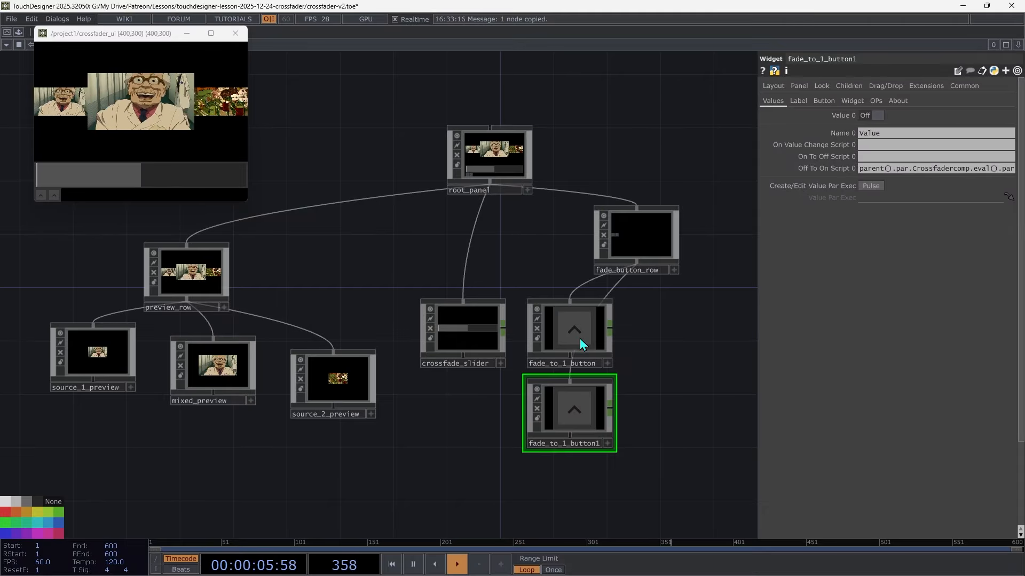
Paste a second copy of fade_to_1_button and rename the middle duplicate fade_to_mix_button.
key("ctrl+v")
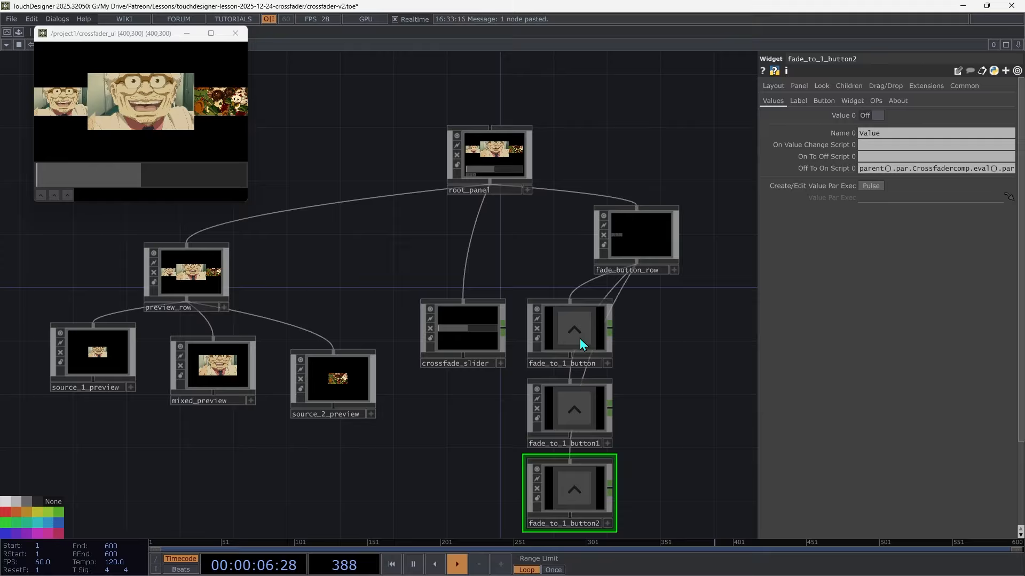
left_click(562, 446)
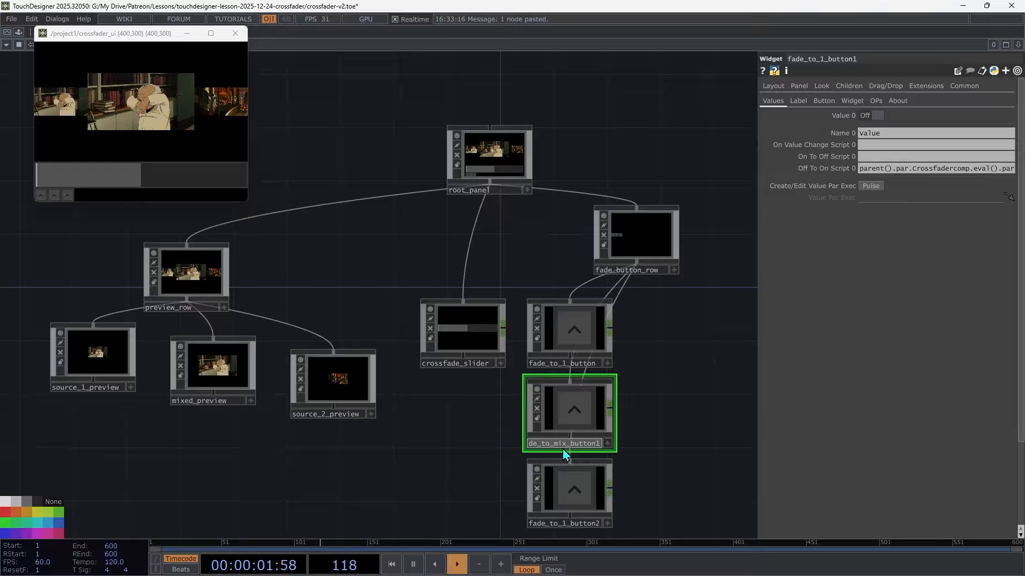
key("BackSpace")
key("Return")
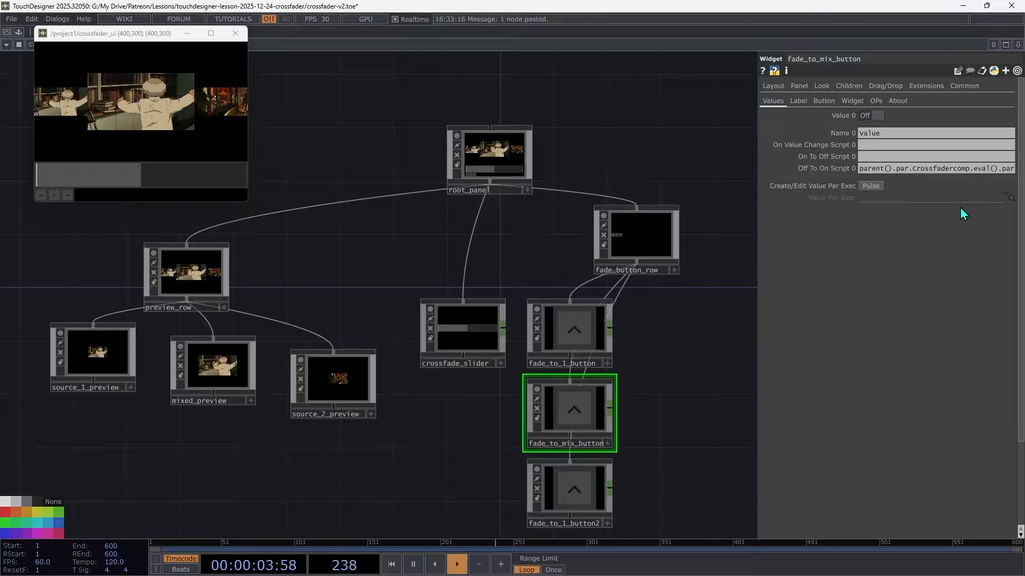
Point the pulse call in fade_to_mix_button's Off To On Script 0 at the fade-to-mix parameter and set its Popup Help to "Fade to Mix".
left_click(949, 168)
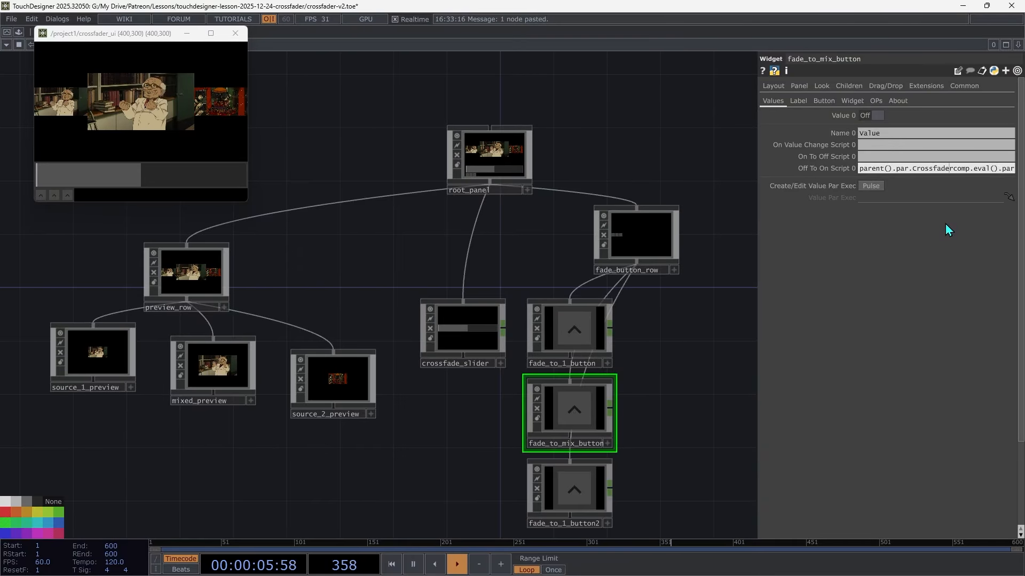
key("End")
key("Left")
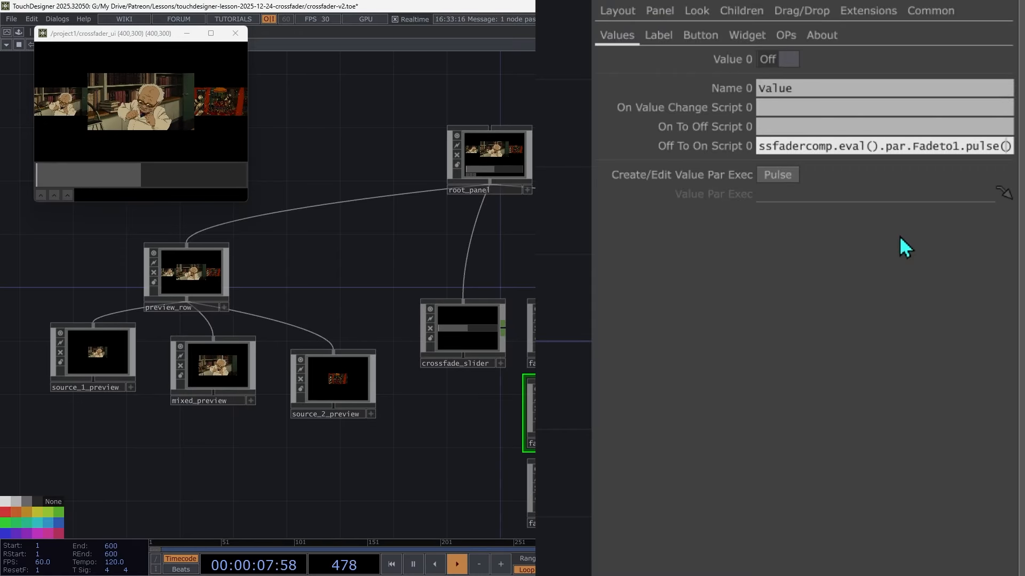
key("Left")
key("Left")
key("Left")
key("Left")
key("Left")
key("Left")
key("Left")
key("shift+Left")
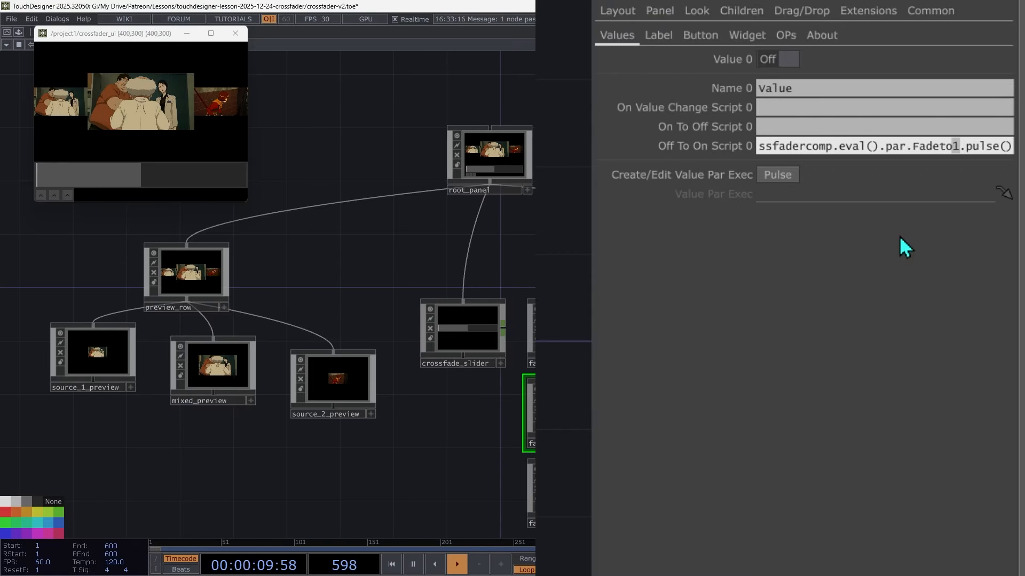
type("0")
key("Return")
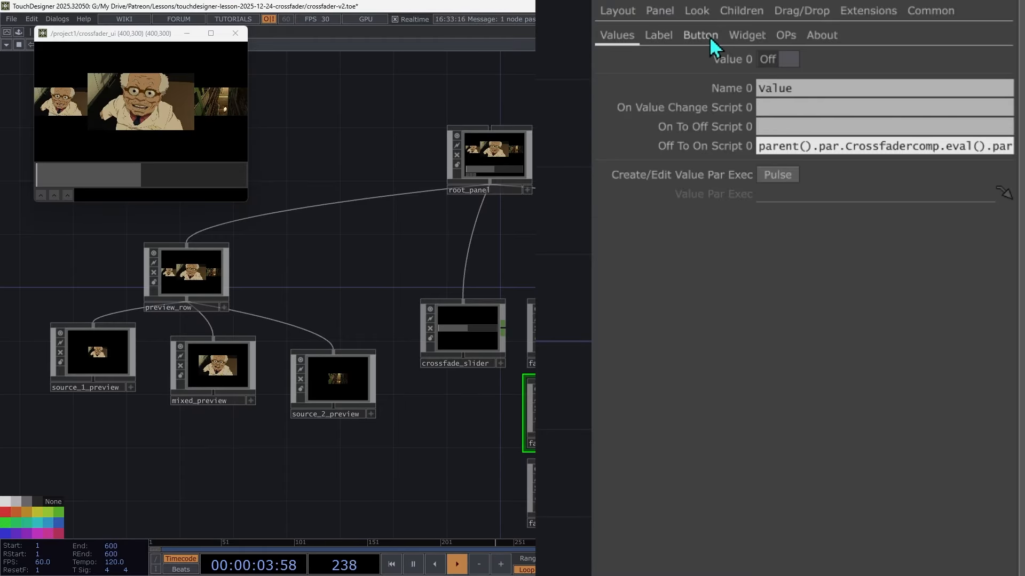
left_click(747, 36)
double_click(815, 176)
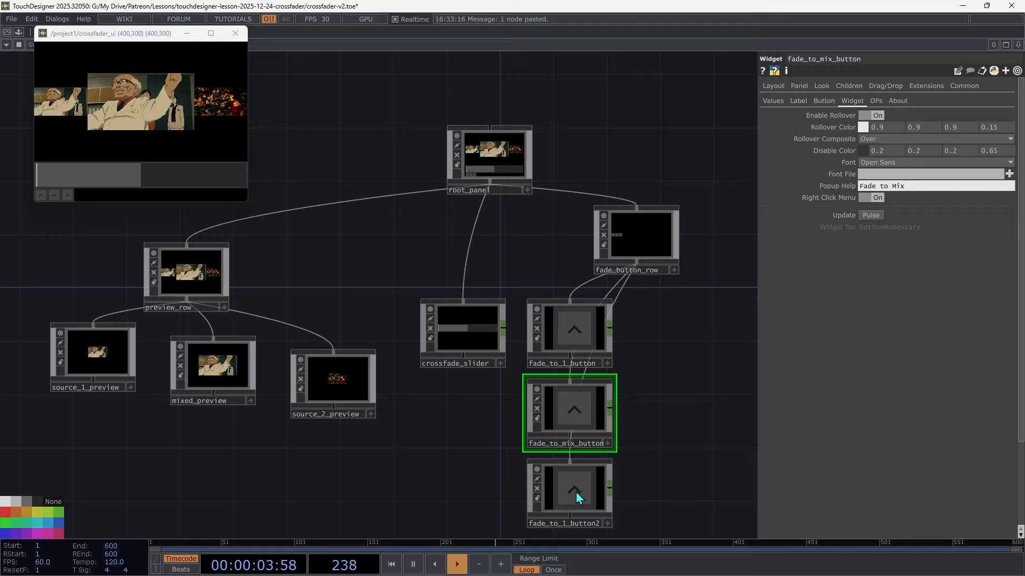
Rename the lowest duplicate button, fade_to_1_button2, to fade_to_2_button.
left_click(577, 525)
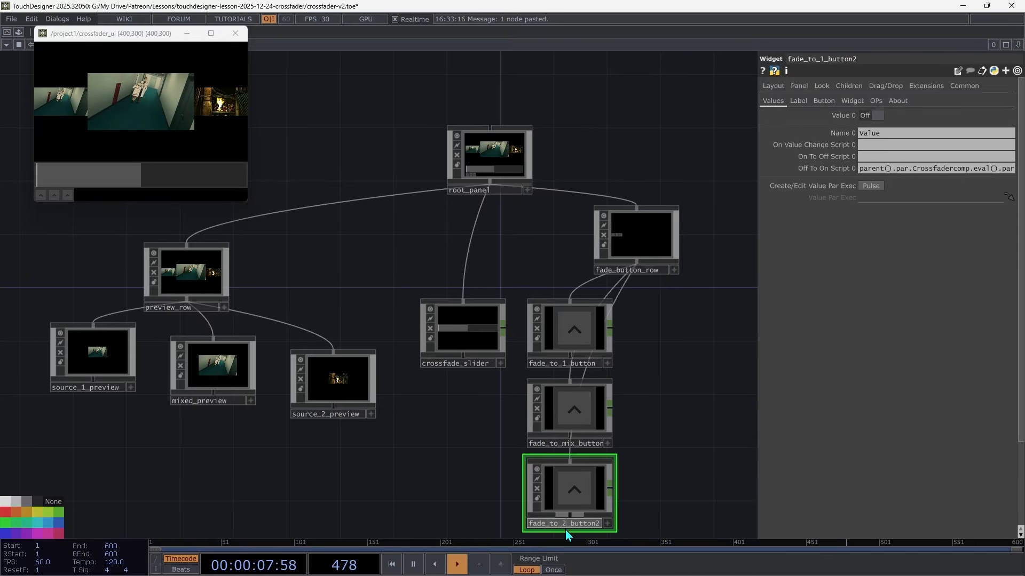
key("BackSpace")
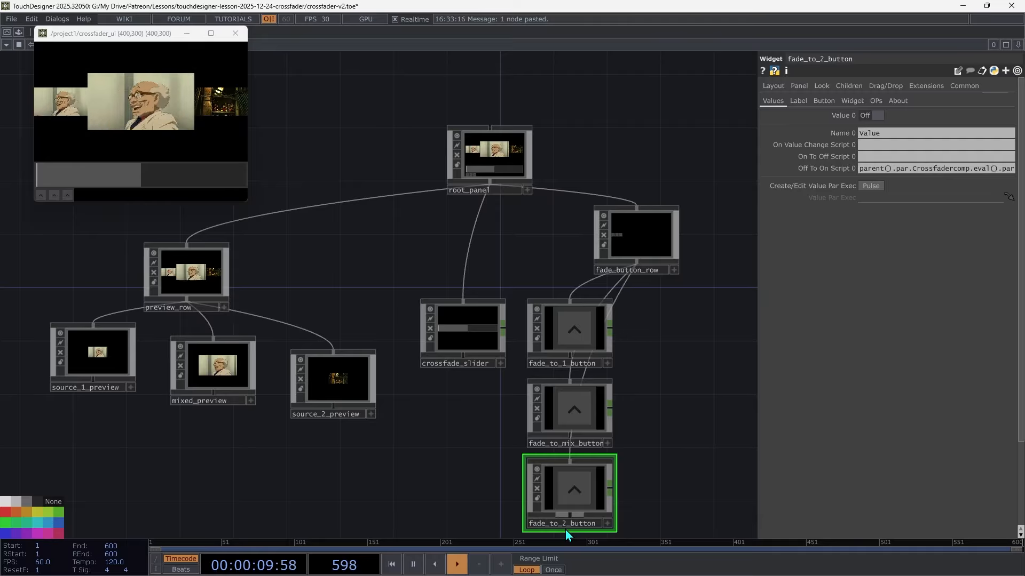
key("Return")
Change the pulse call in fade_to_2_button's Off To On Script 0 to use par.Fadeto2.
left_click(950, 171)
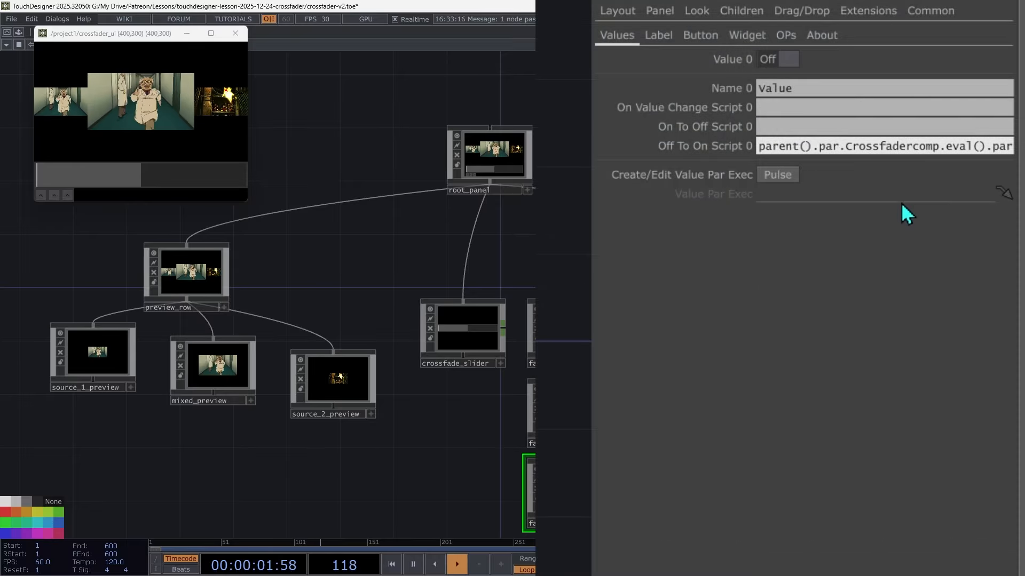
key("End")
key("Left")
key("Left")
key("Left")
key("Left")
key("Left")
key("Left")
key("Left")
key("Left")
key("Left")
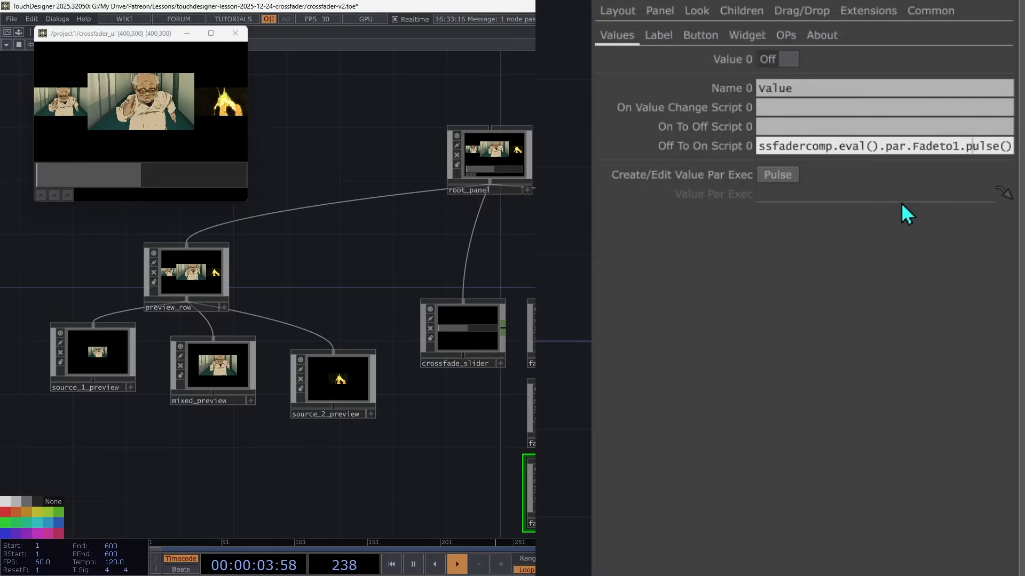
key("Delete")
type("2")
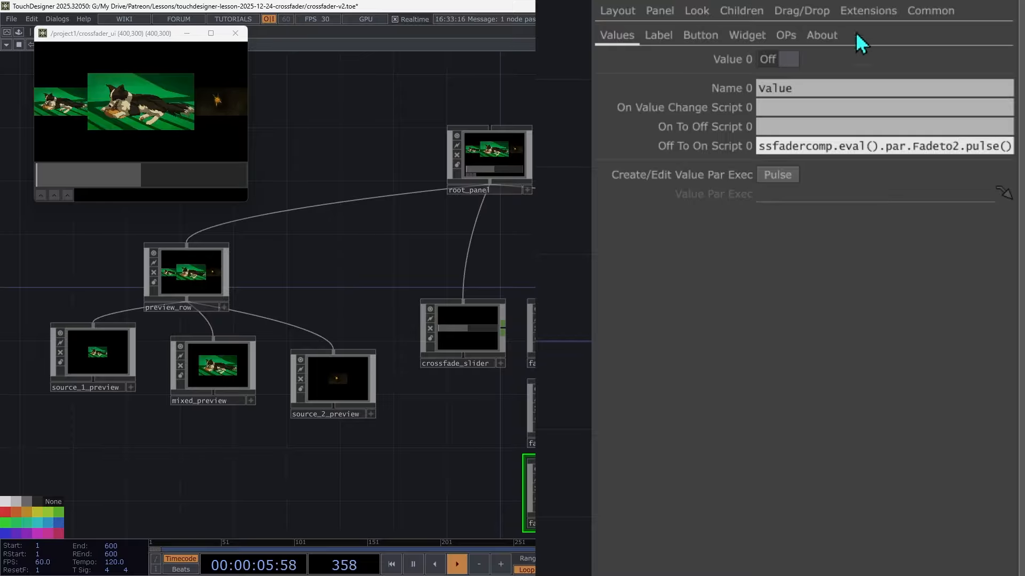
key("Return")
Set fade_to_2_button's Popup Help text to "Fade to 2".
left_click(748, 35)
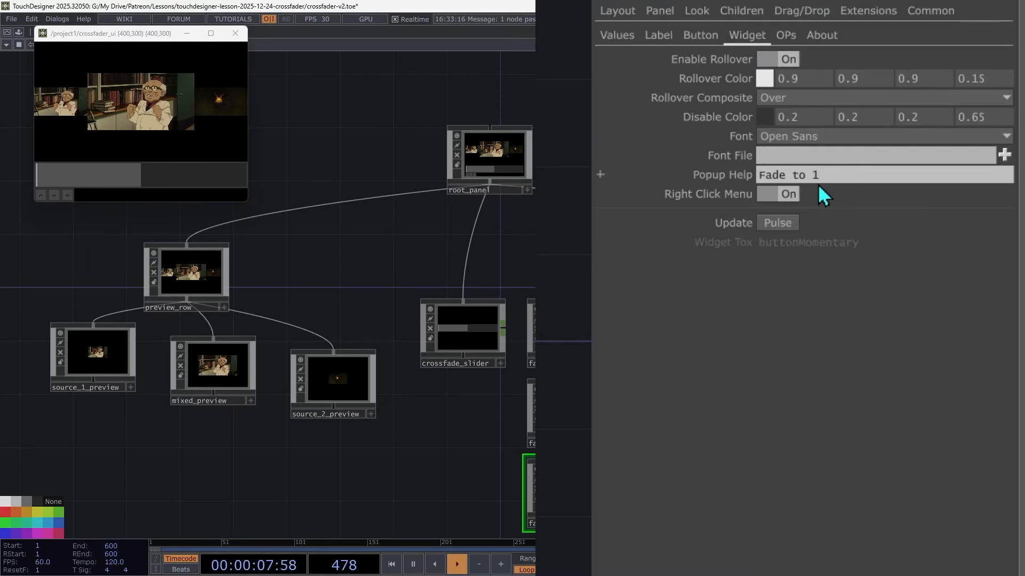
left_click(811, 181)
key("BackSpace")
type("2")
key("Return")
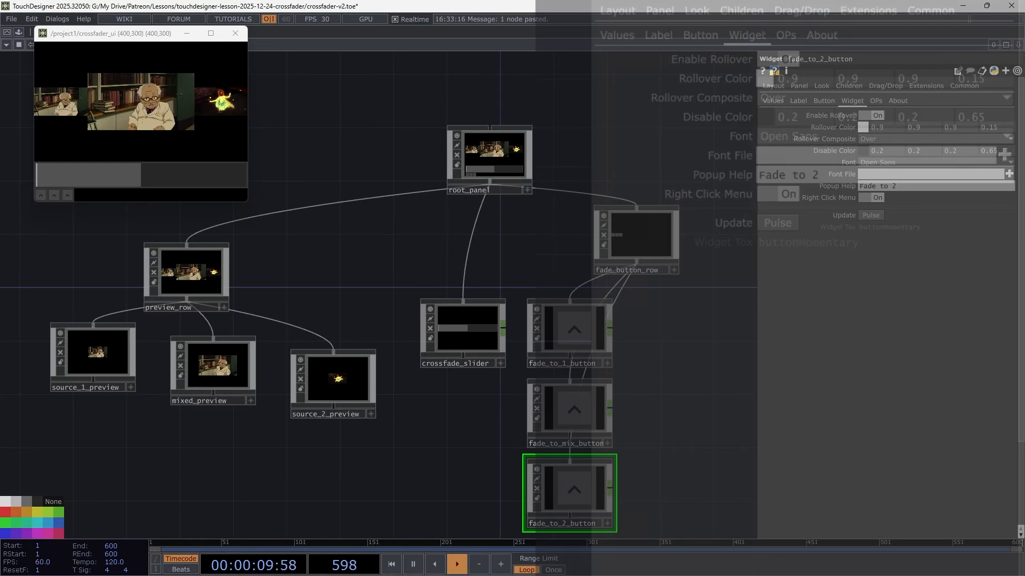
Test the fade to 2, fade to mix and fade to 1 buttons in the crossfader_ui preview window.
left_click(66, 195)
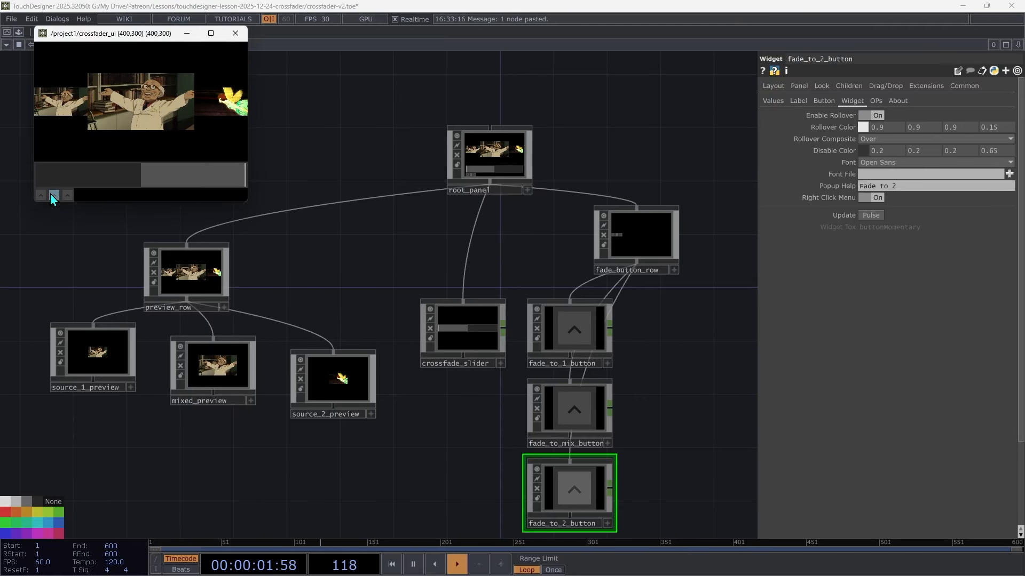
left_click(54, 196)
left_click(41, 196)
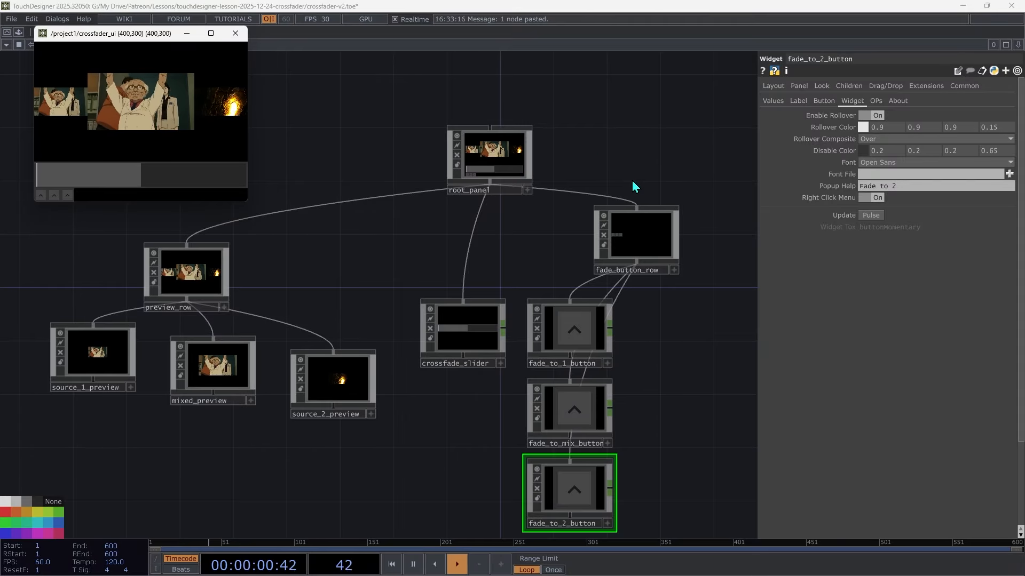
Set the child alignment of fade_button_row to None.
left_click(655, 161)
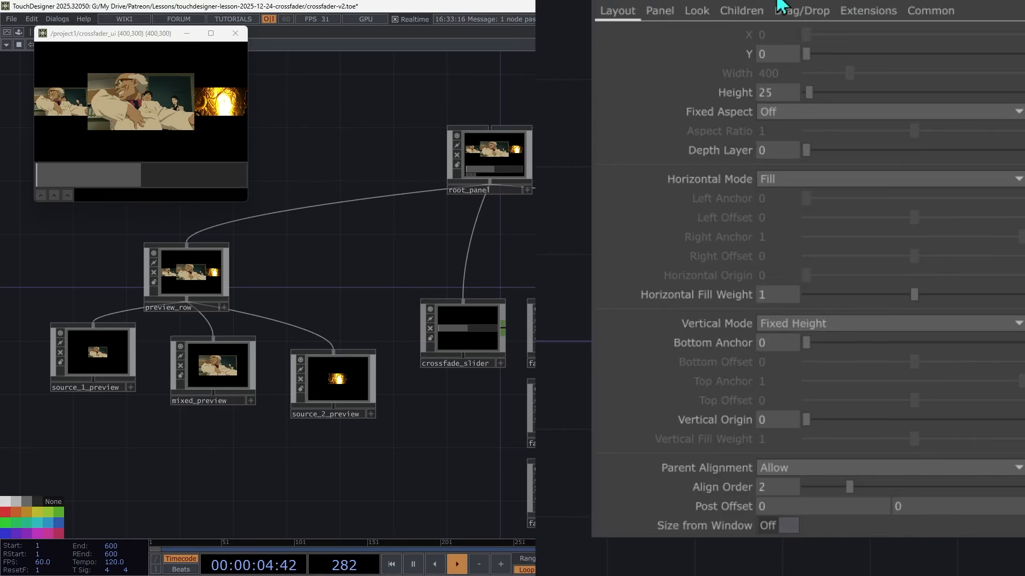
left_click(744, 11)
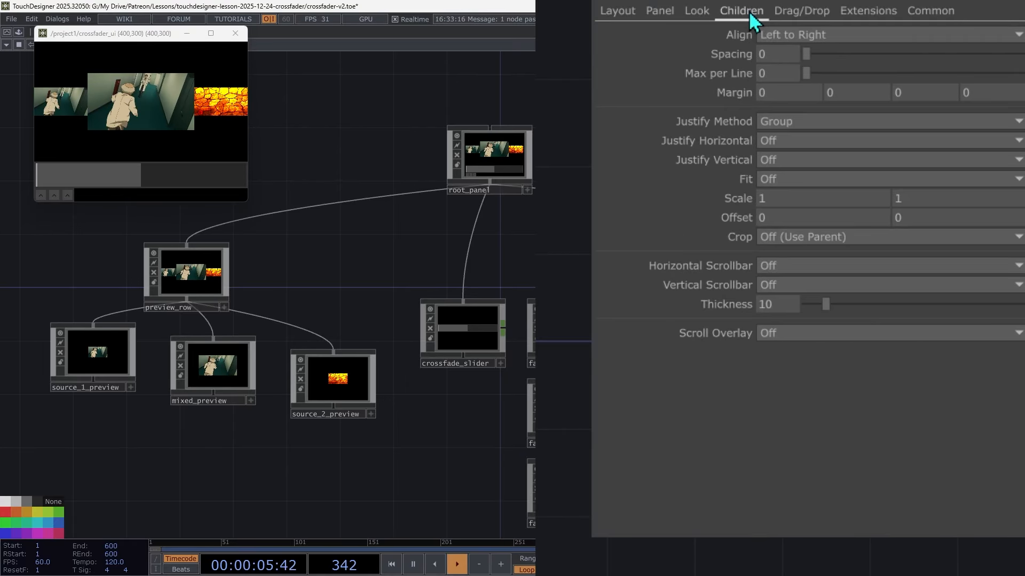
left_click(790, 32)
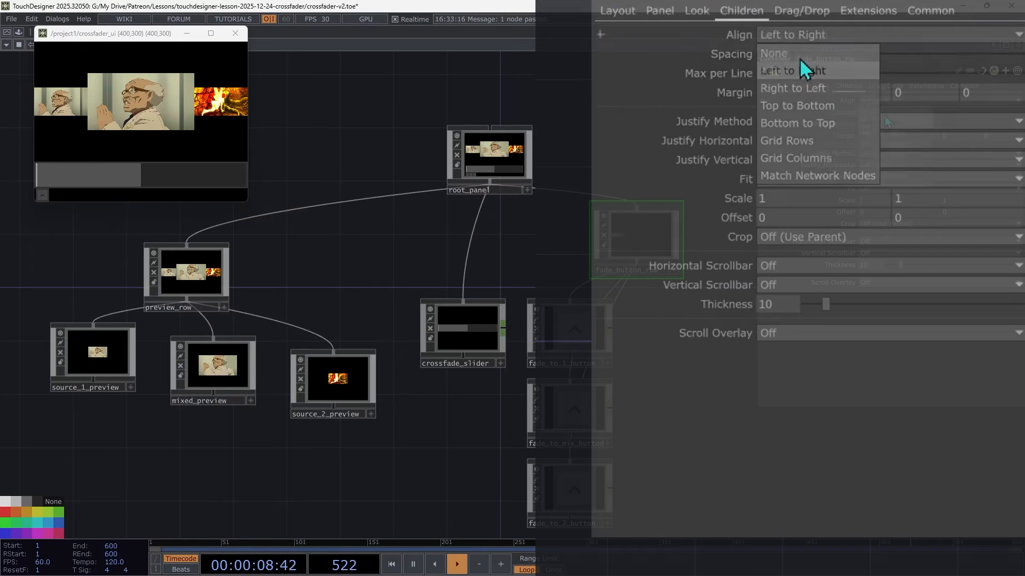
left_click(799, 55)
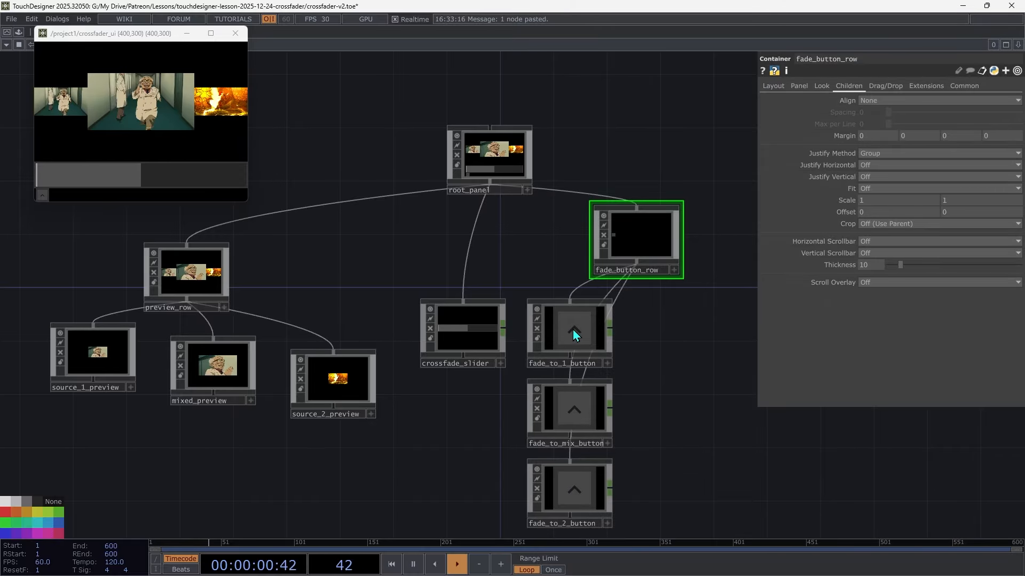
left_click(575, 329)
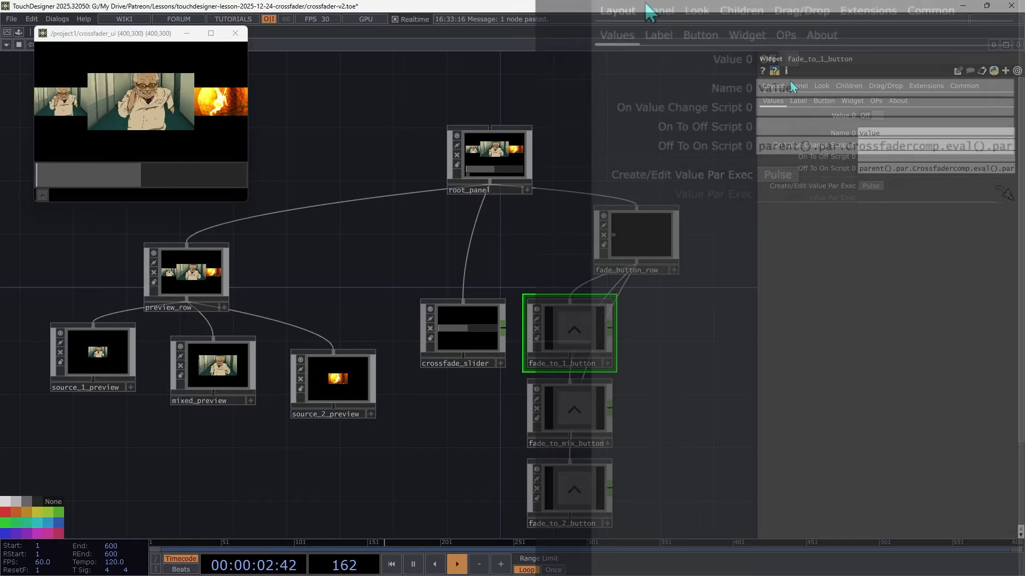
left_click(617, 12)
key("ctrl+z")
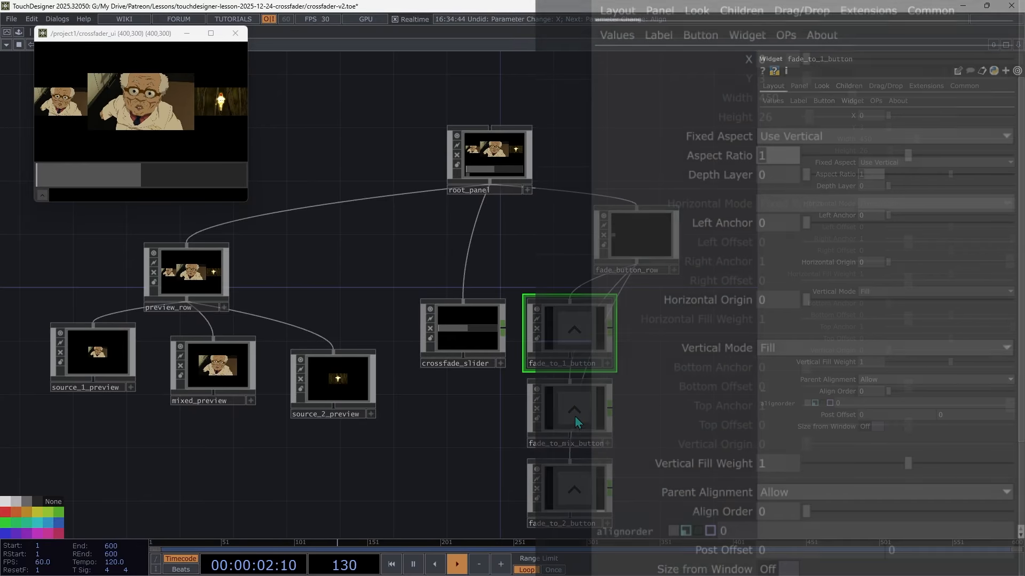
Centre fade_to_mix_button in its row by setting its X position expression to me.panelParent().width/2 - me.width/2.
left_click(574, 418)
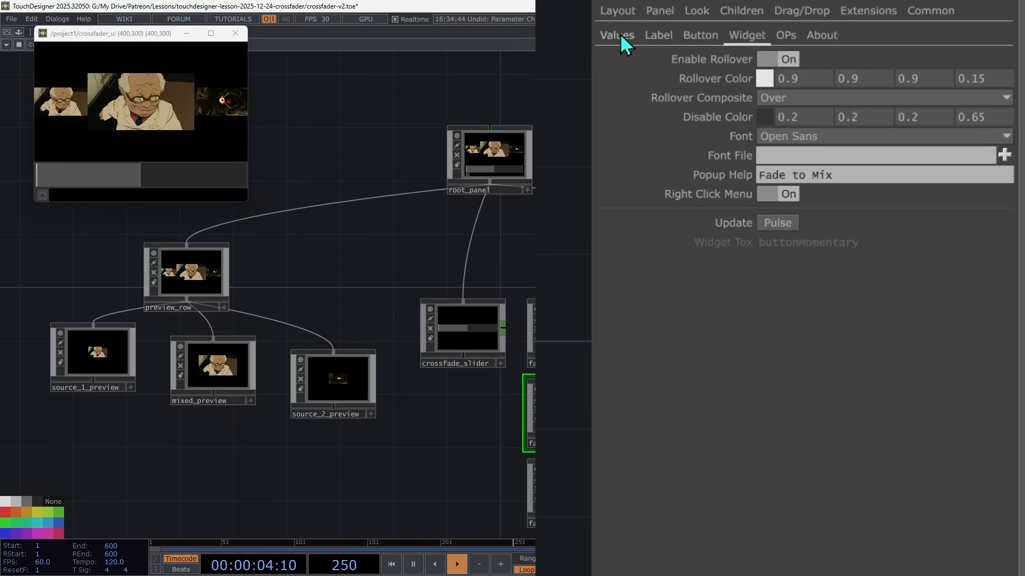
left_click(615, 11)
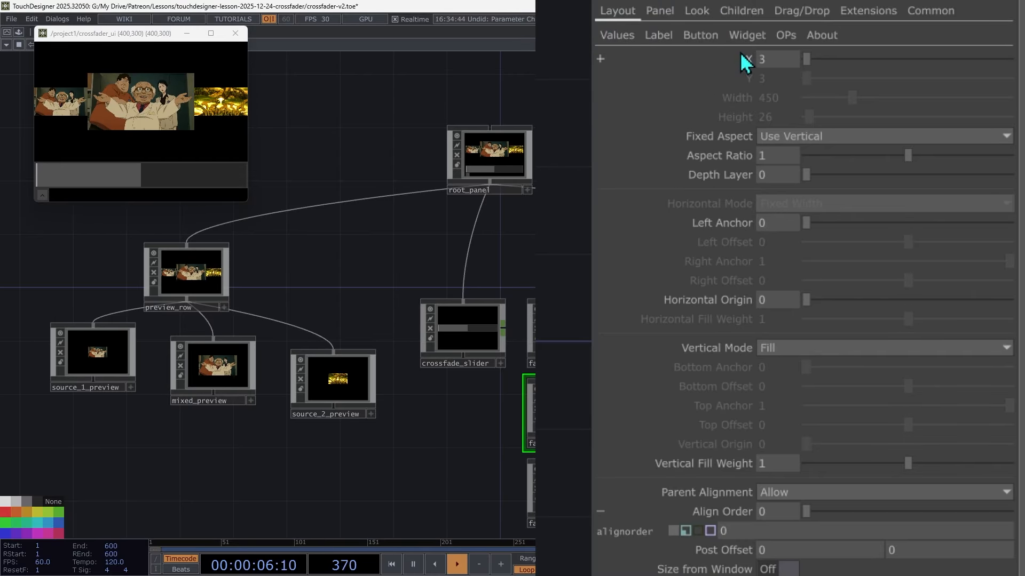
left_click(743, 59)
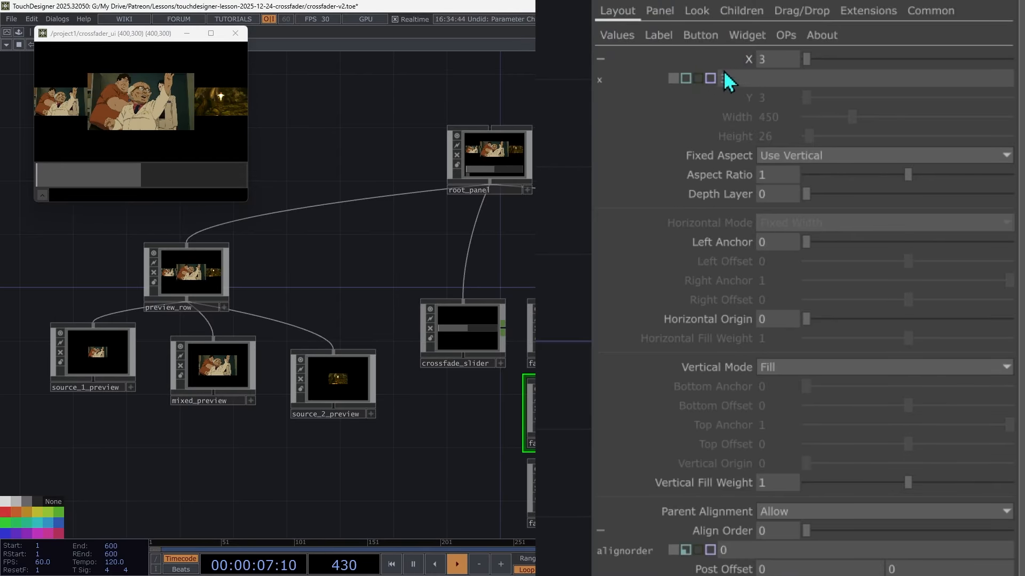
left_click(686, 79)
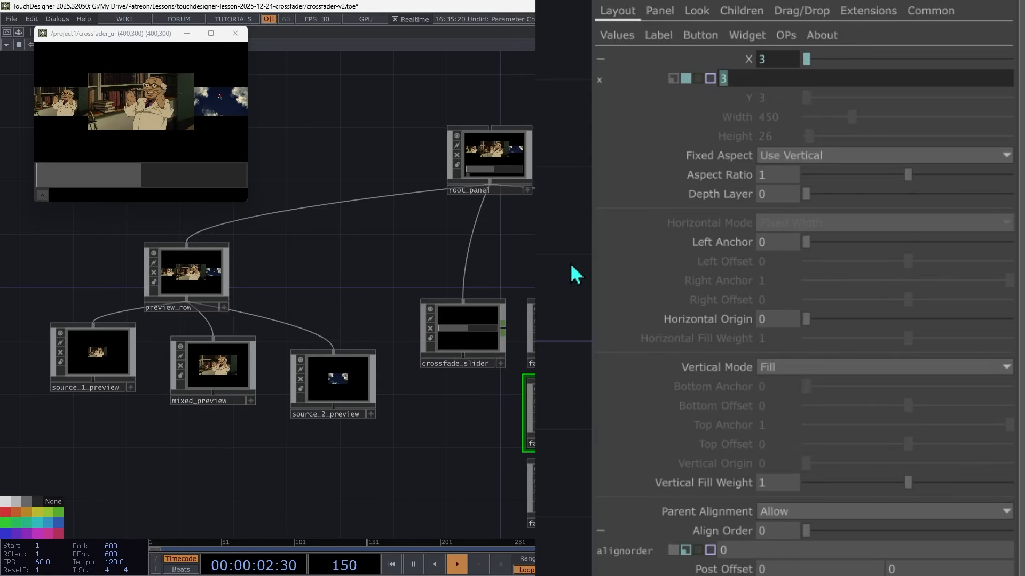
type("me")
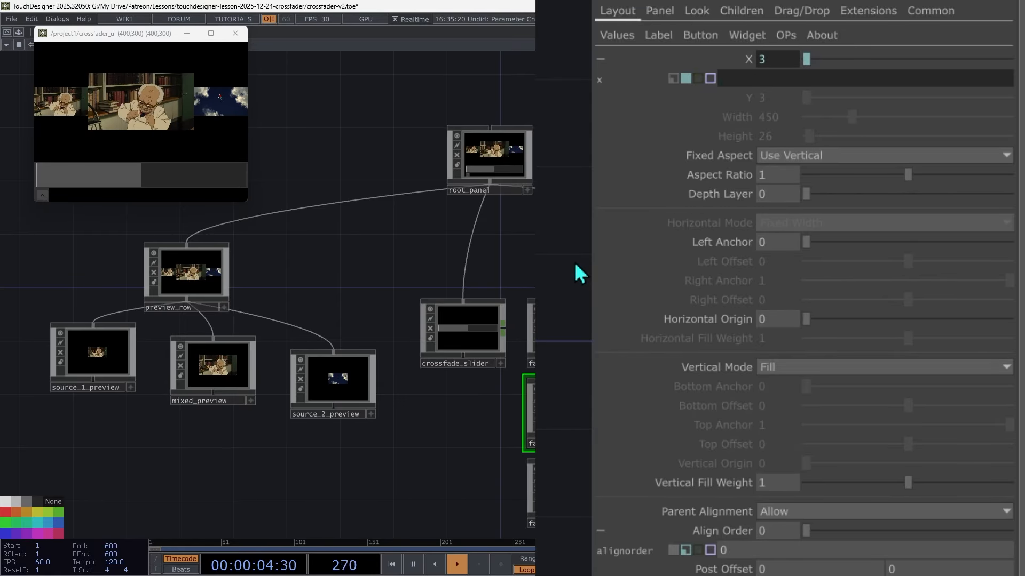
type(".")
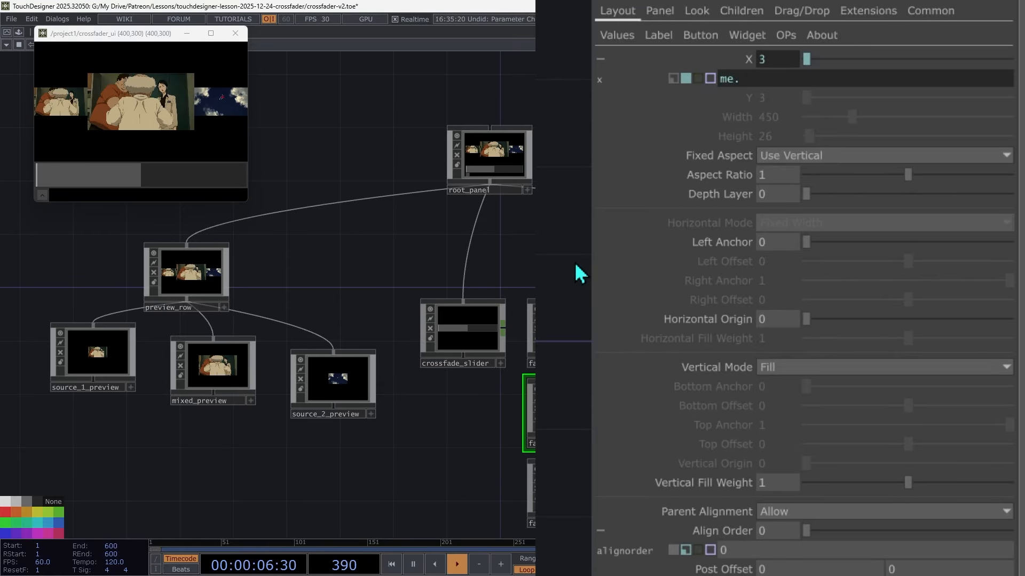
type("panelP")
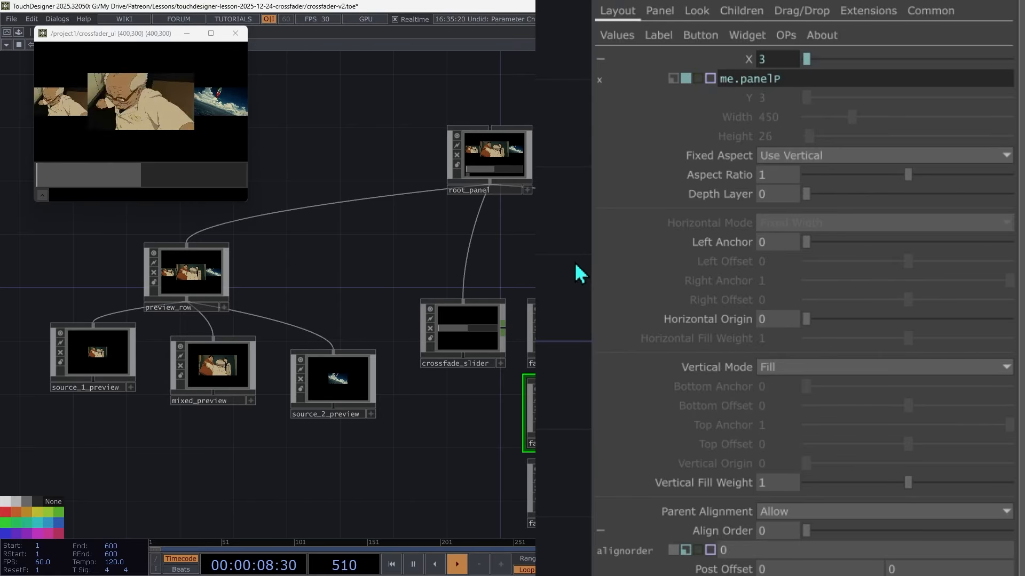
type("arent(")
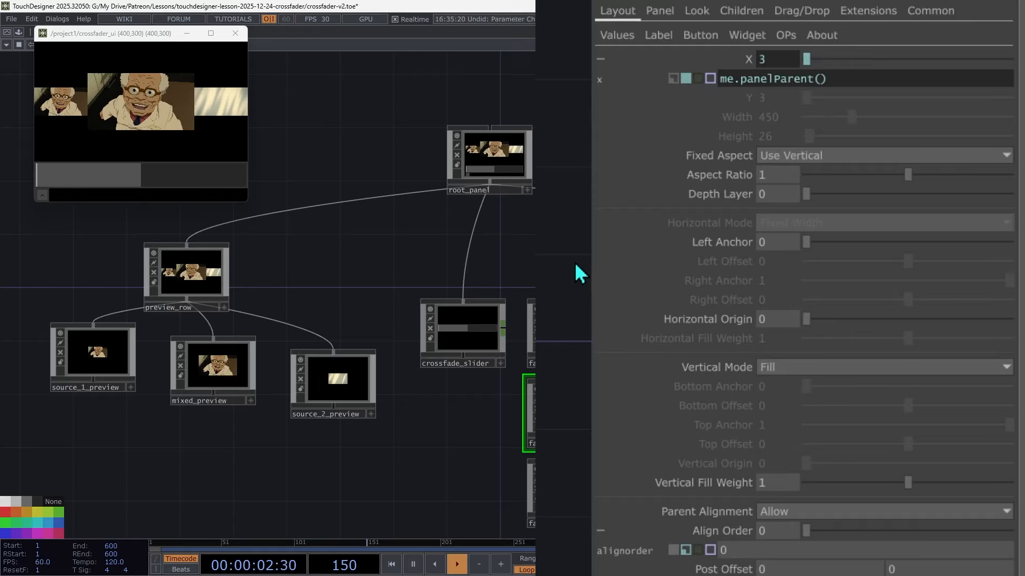
type(").widt")
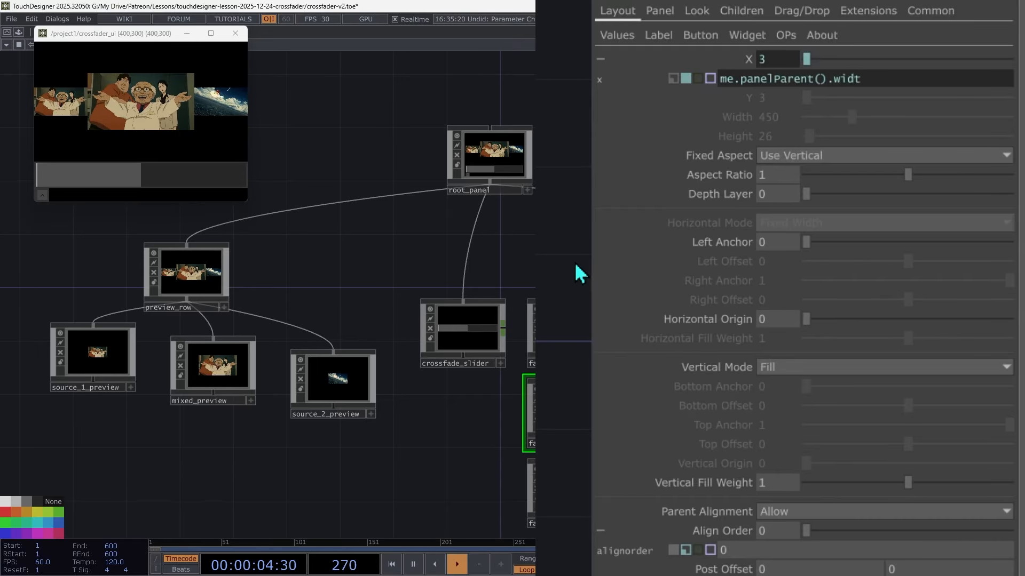
type("h/2")
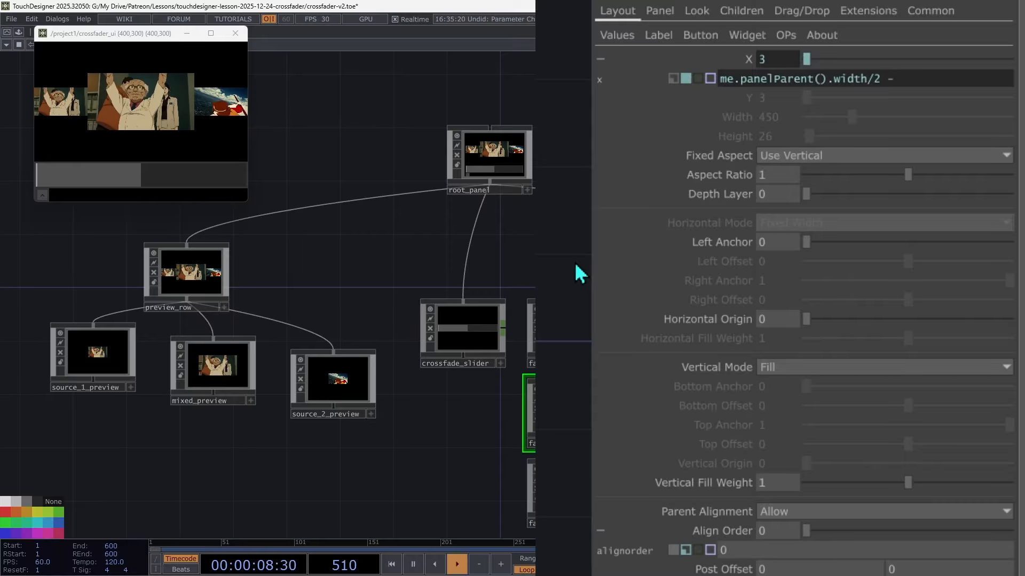
type(" - me.width/2")
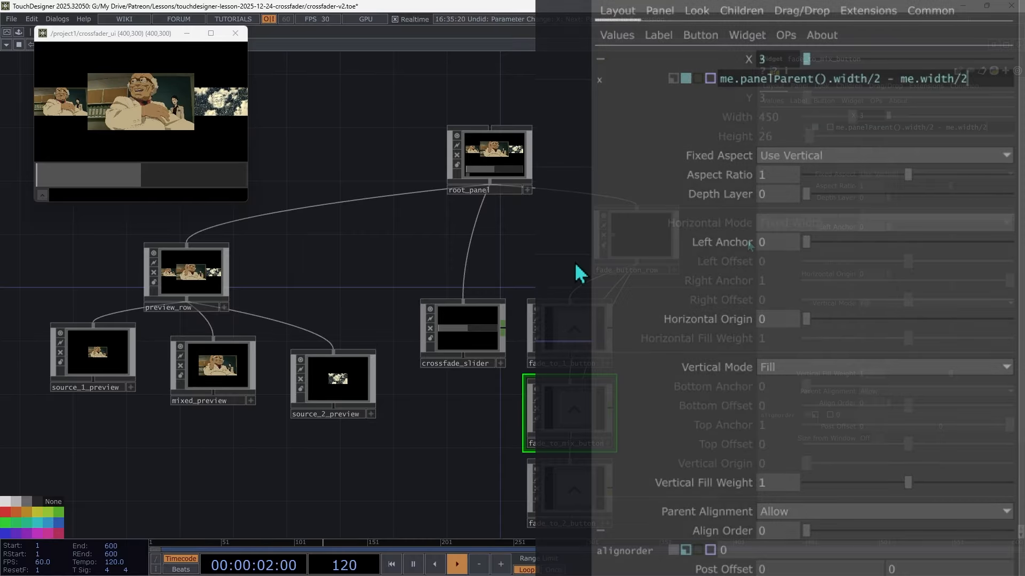
key("Tab")
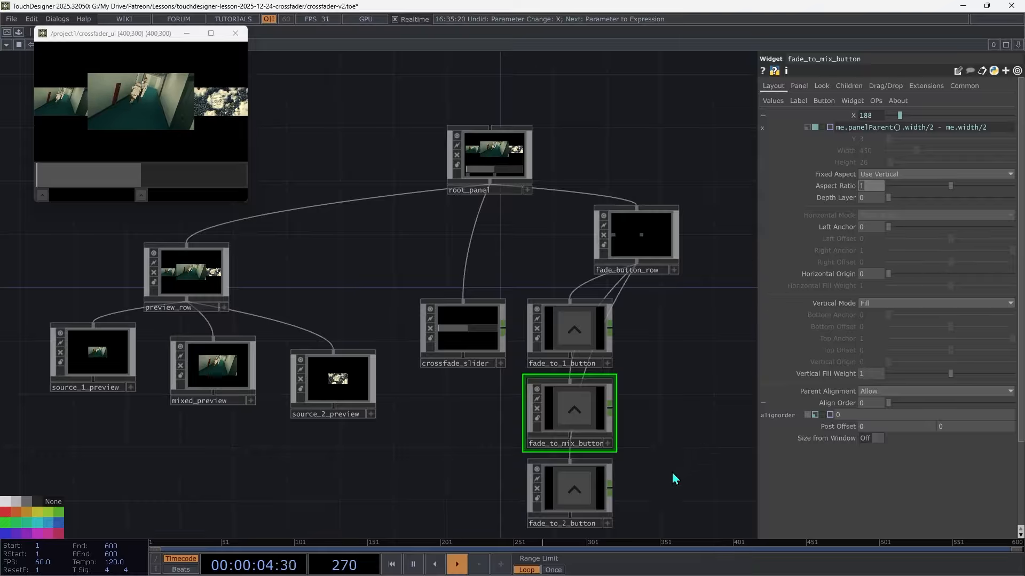
Align fade_to_2_button to the right edge of its row by setting its X position expression to me.panelParent().width - me.width.
left_click(584, 495)
left_click(774, 86)
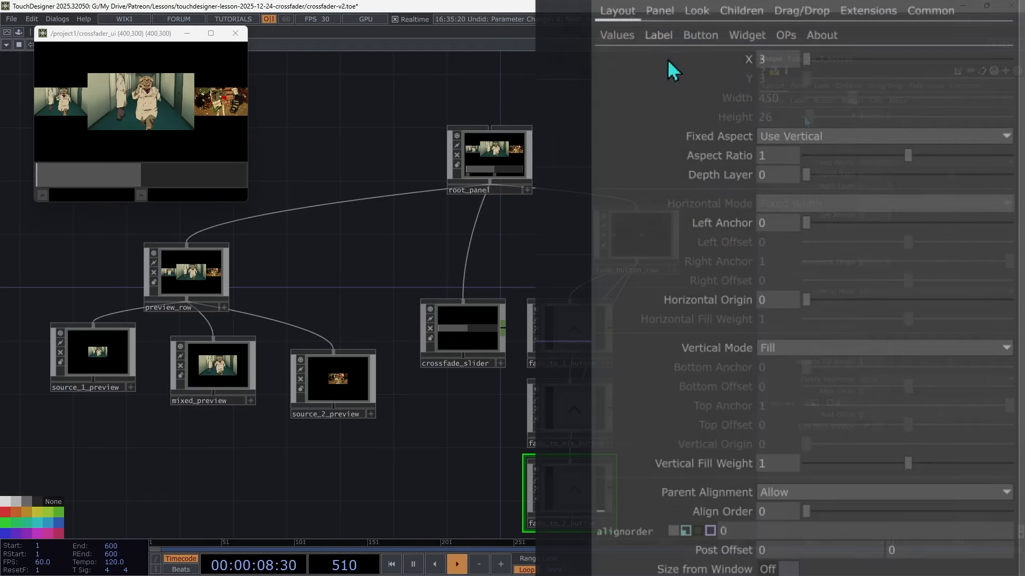
left_click(849, 115)
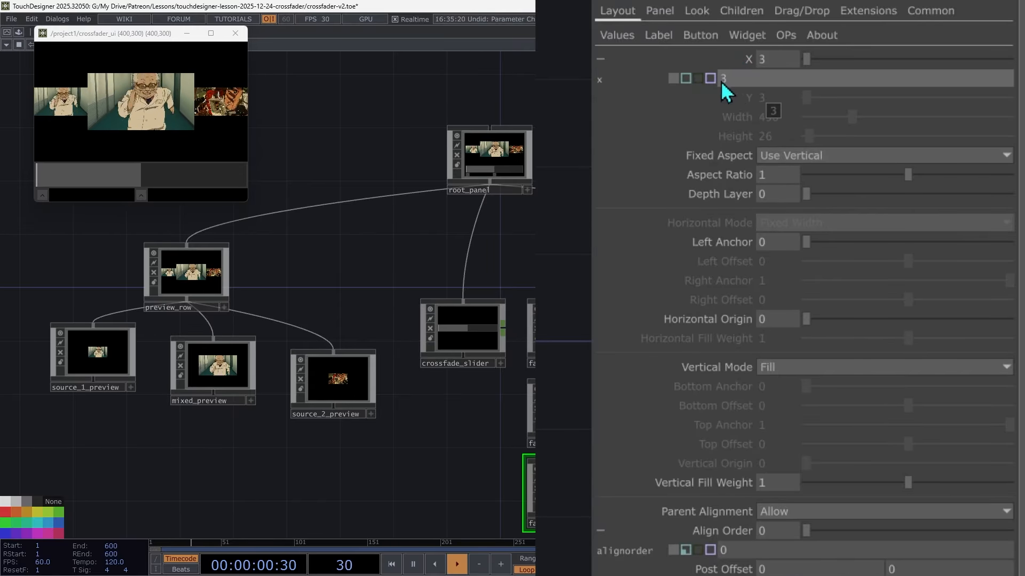
left_click(687, 77)
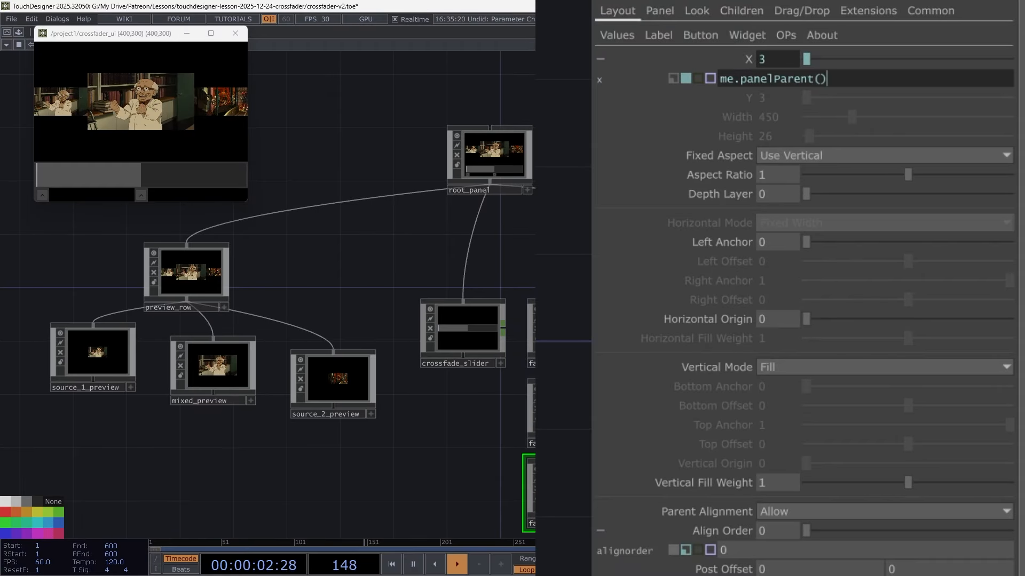
type("width - m")
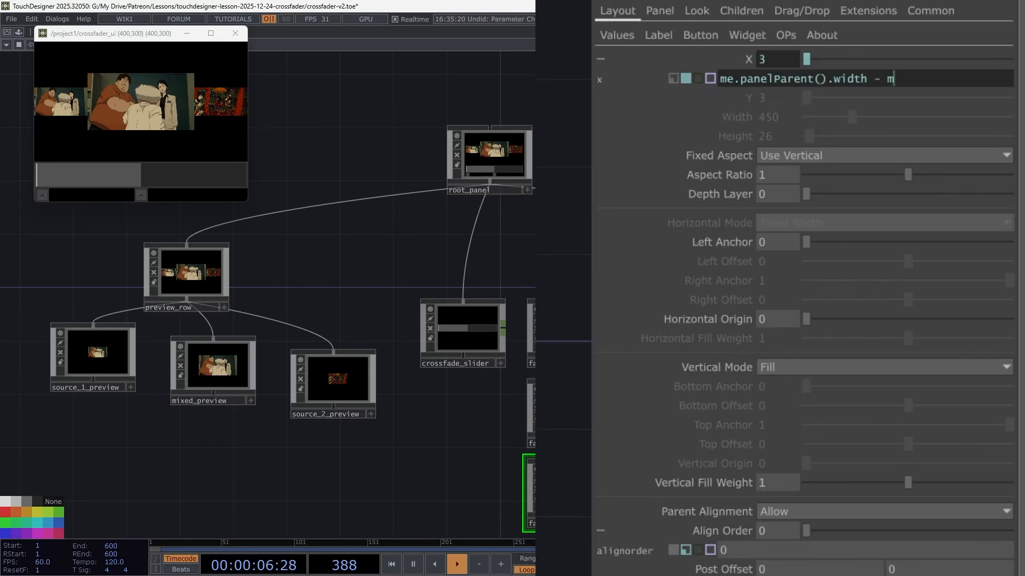
type("width")
key("Return")
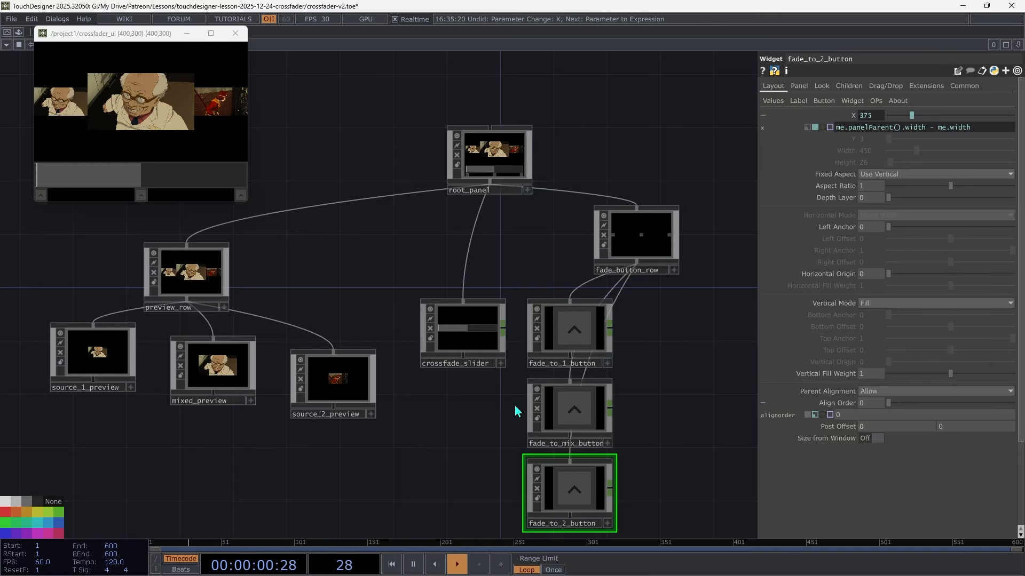
Test the fade to mix, fade to 2 and fade to 1 buttons in the crossfader_ui preview, ending on the mix.
left_click(141, 194)
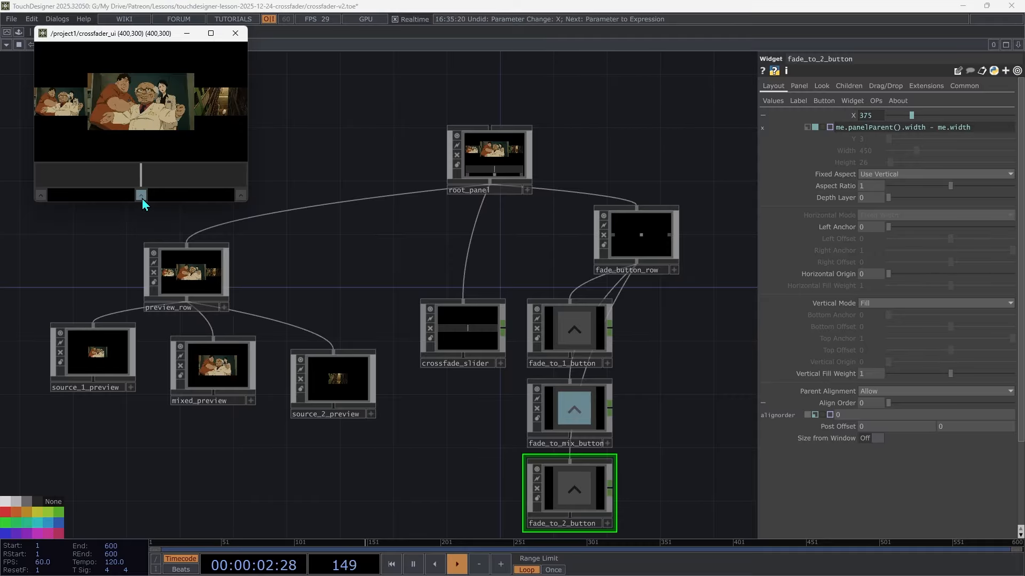
left_click(240, 196)
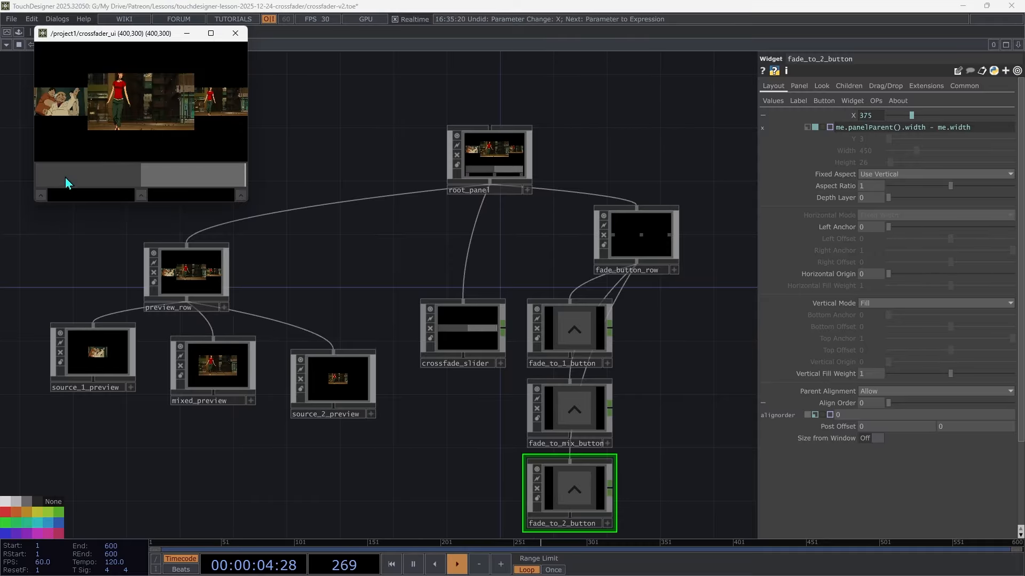
left_click(41, 196)
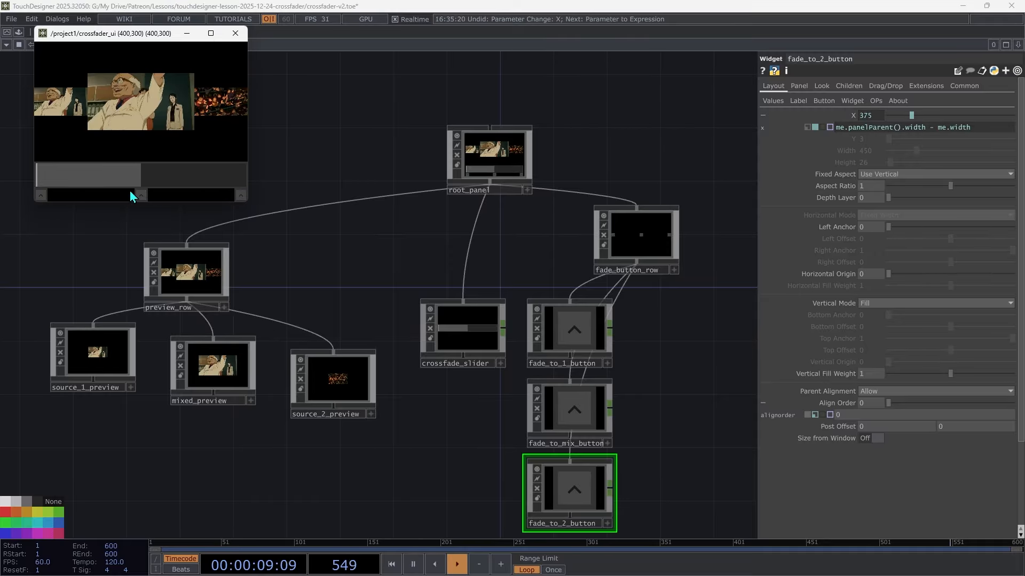
left_click(140, 195)
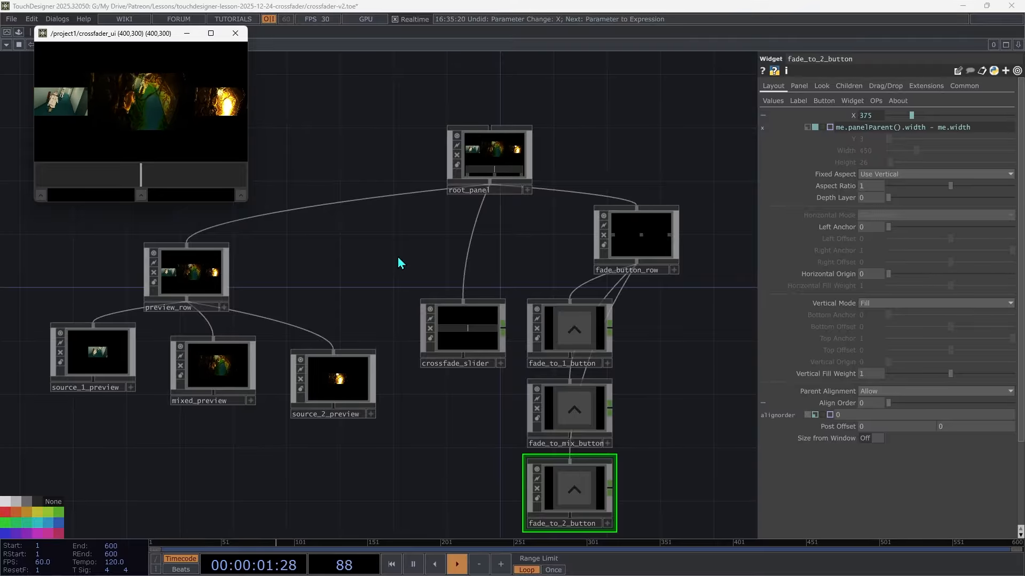
Add a buttonMomentary widget from the Basic Widgets palette, parent it to root_panel and place it between preview_row and fade_button_row.
left_click(18, 33)
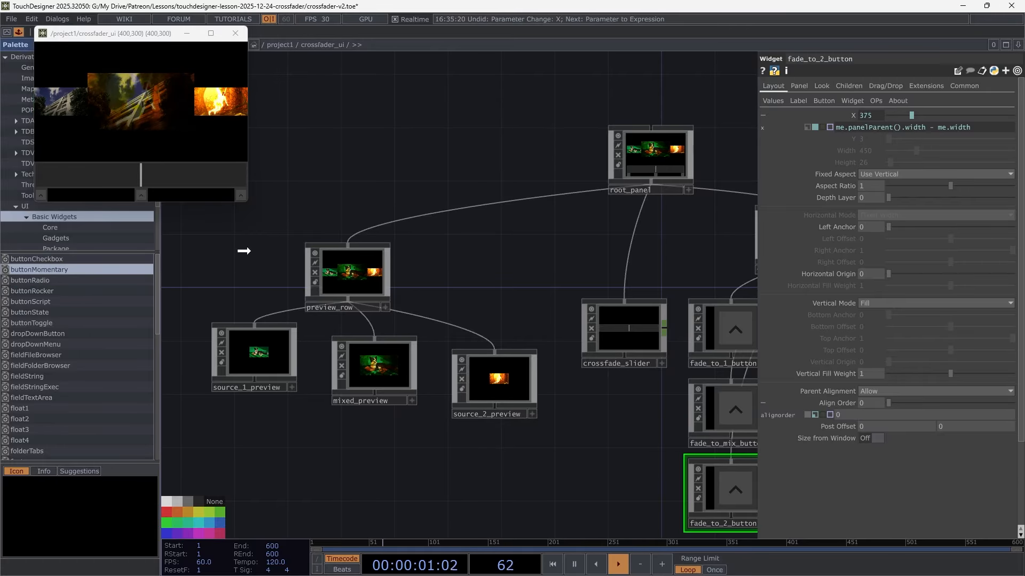
left_click(431, 162)
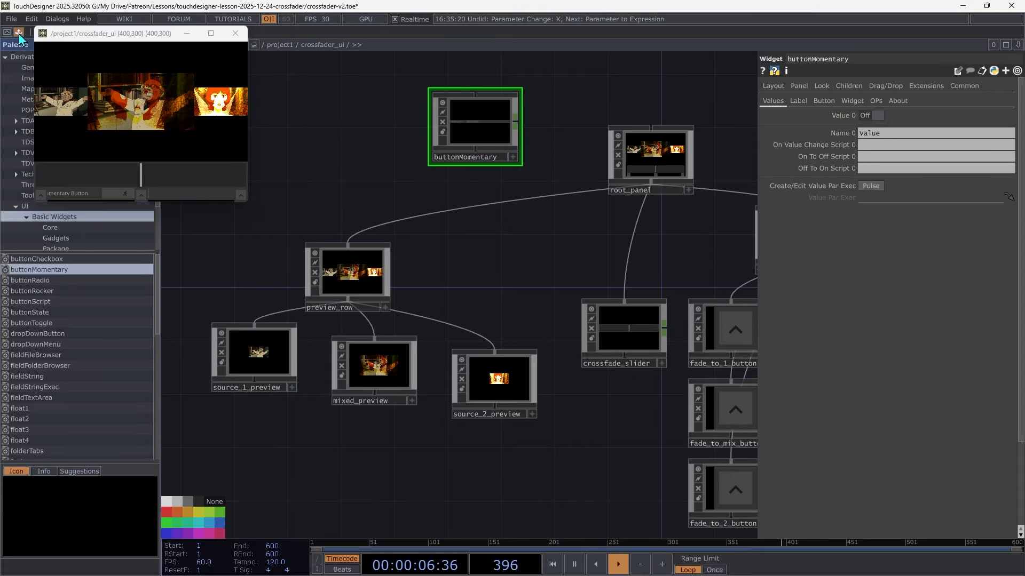
left_click(19, 32)
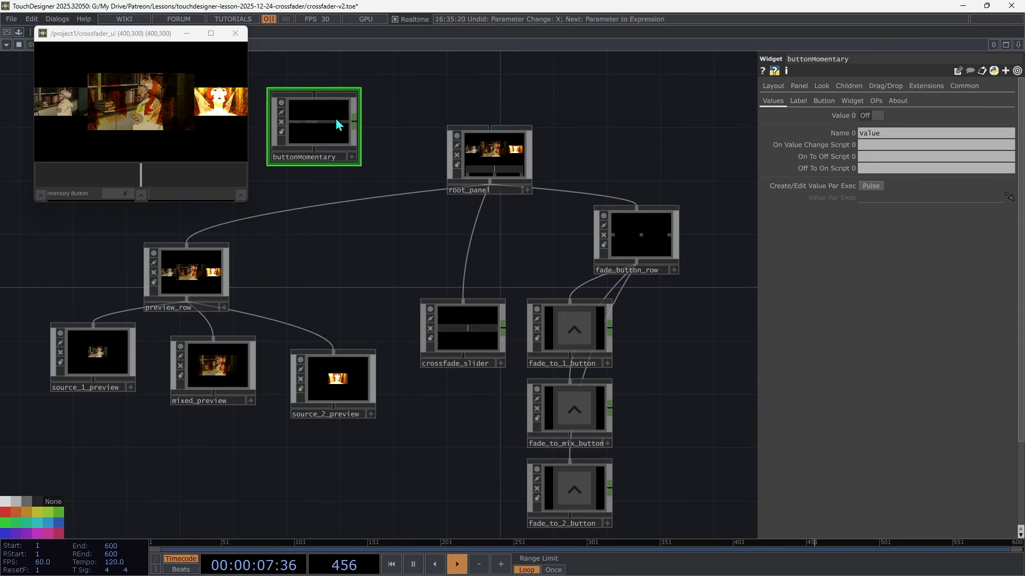
left_click_drag(319, 95, 486, 191)
left_click_drag(312, 113, 354, 235)
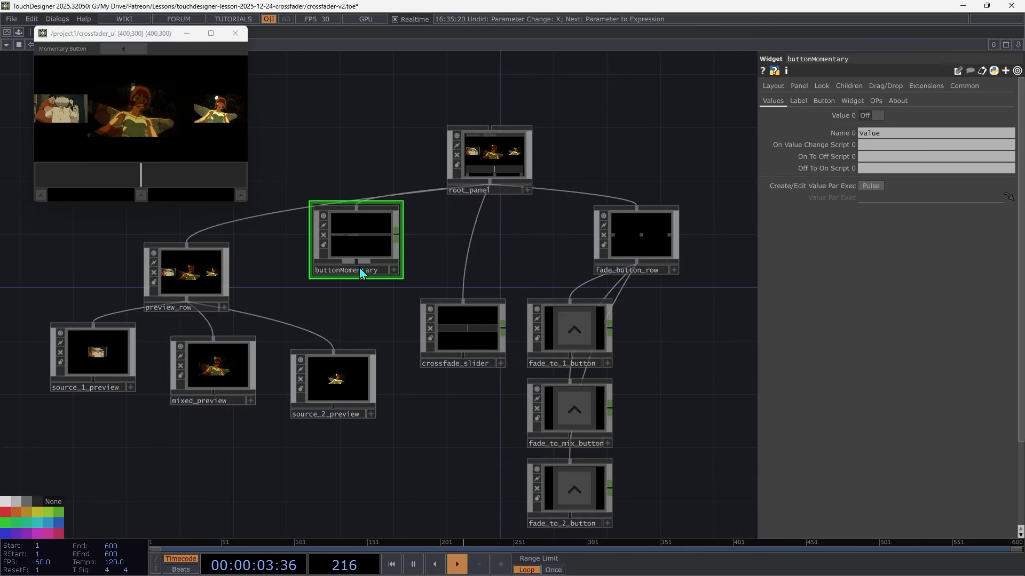
Rename the new momentary button widget as settings_button.
left_click(361, 270)
type("se")
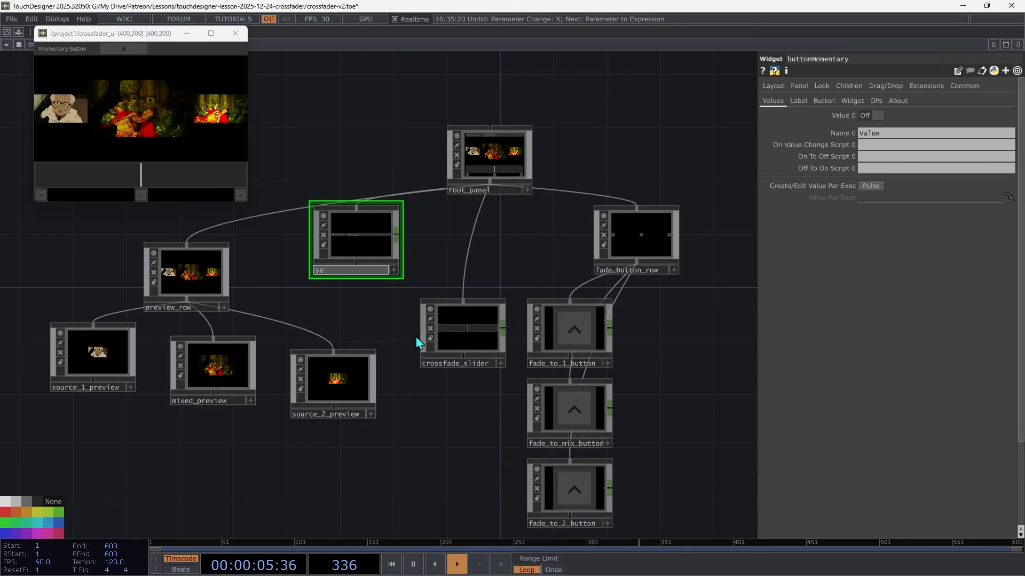
type("ttings_butto")
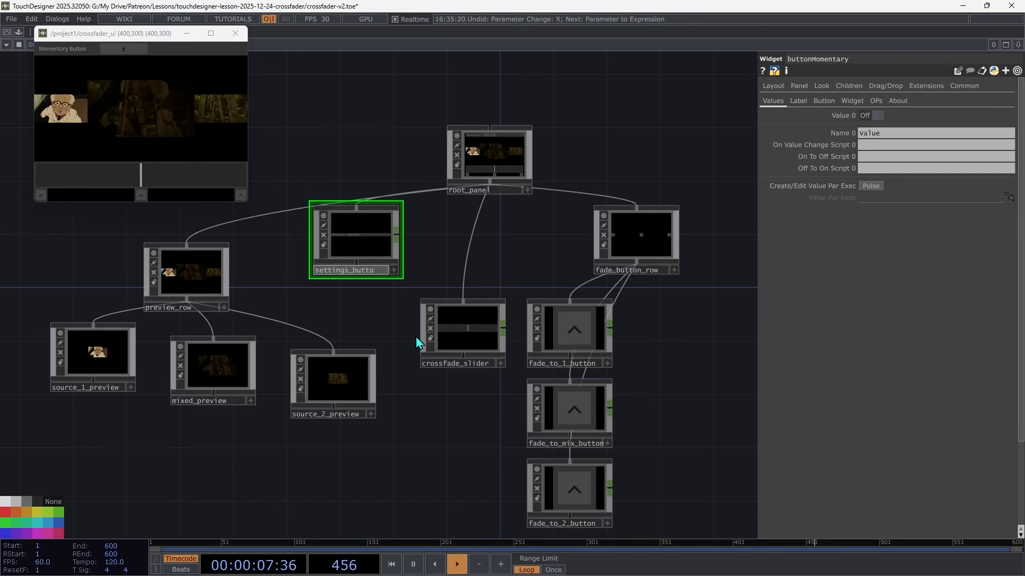
type("n")
key("Return")
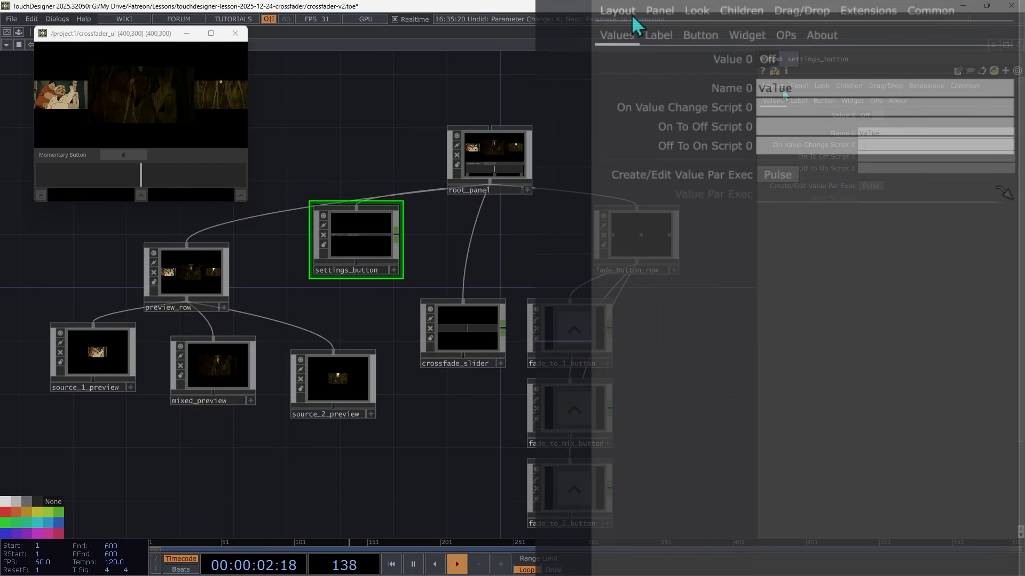
Make settings_button ignore its parent's alignment and set its width and height to 30.
left_click(783, 89)
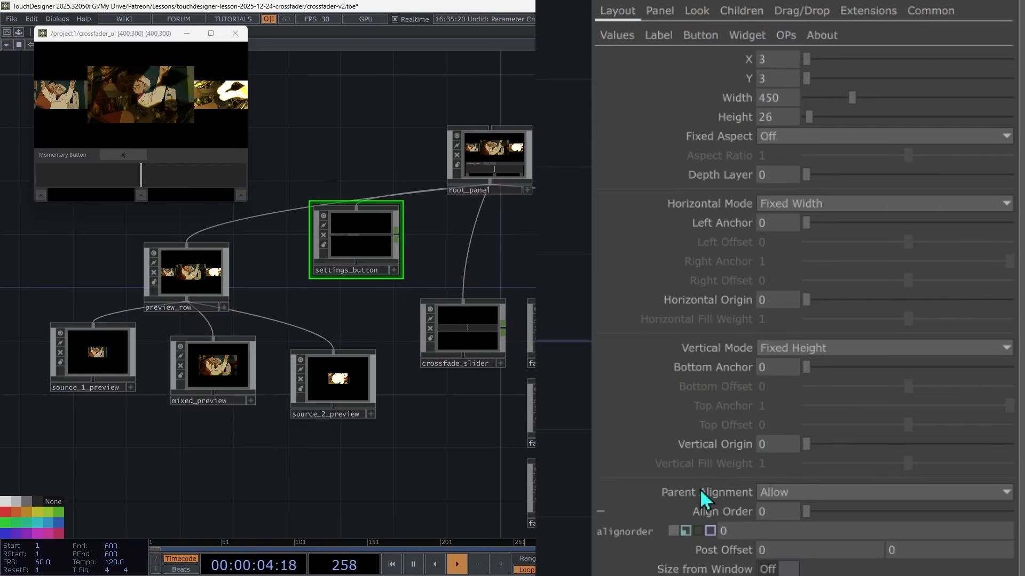
left_click(810, 492)
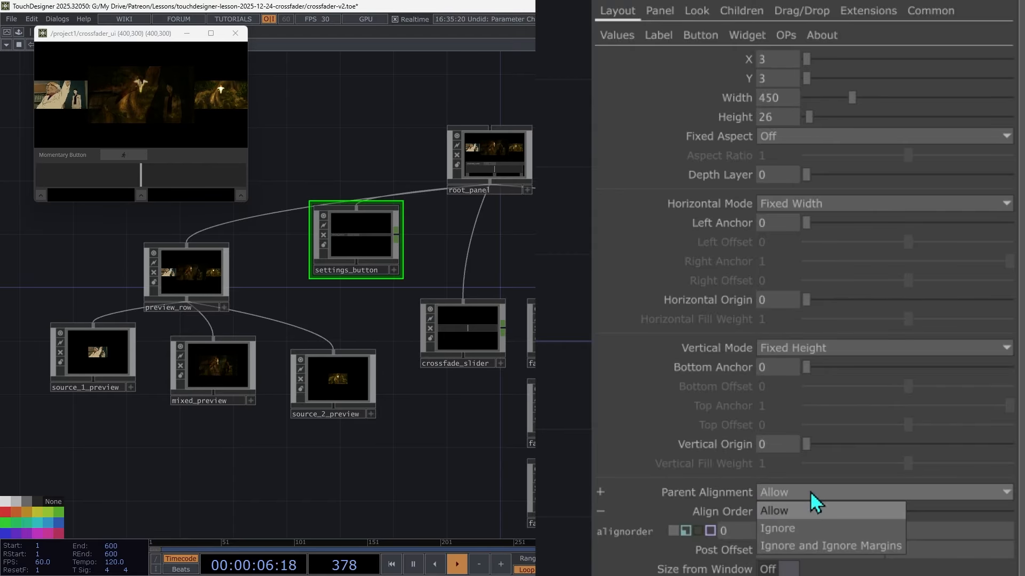
left_click(810, 526)
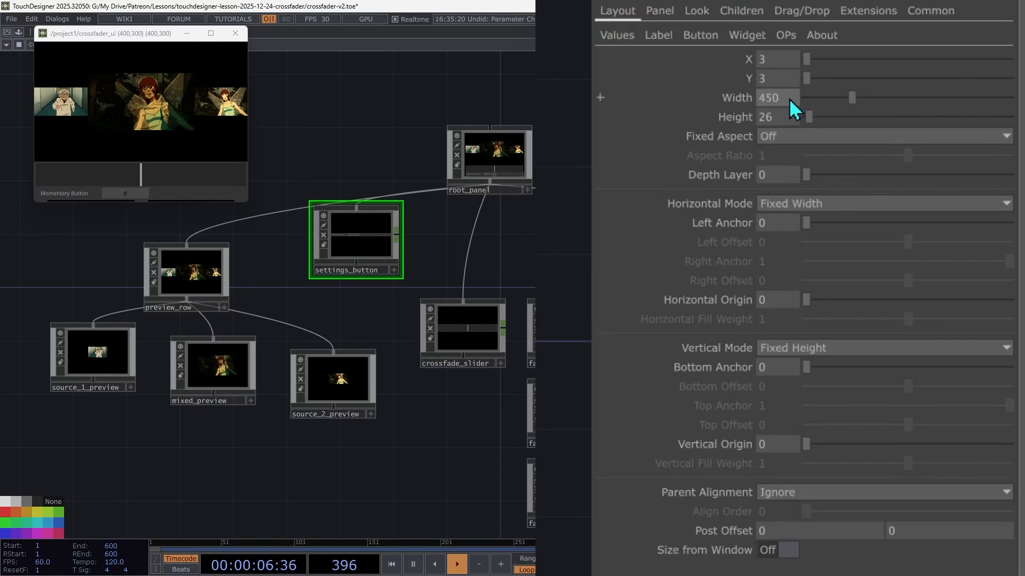
type("30")
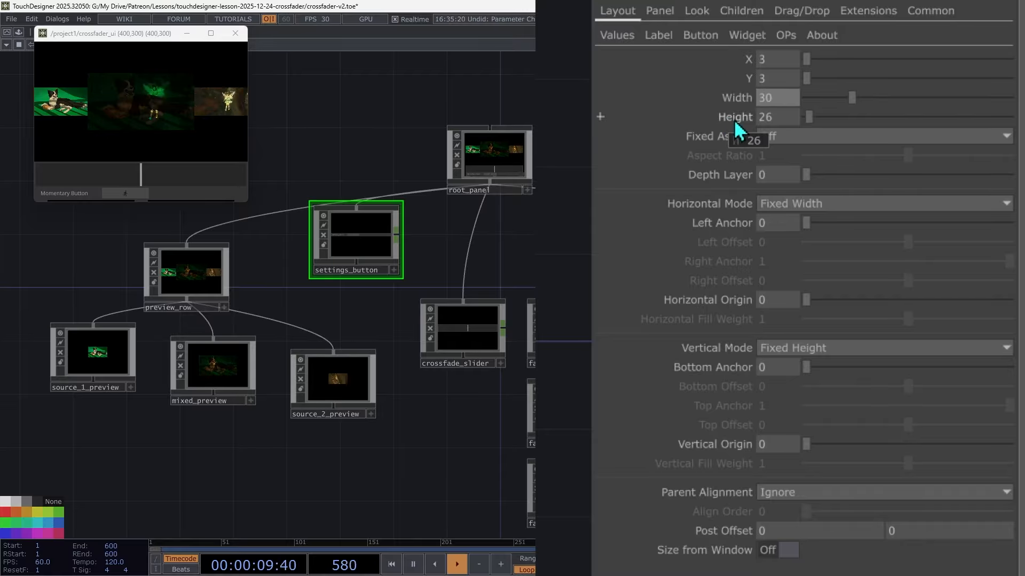
key("Tab")
type("30")
key("Tab")
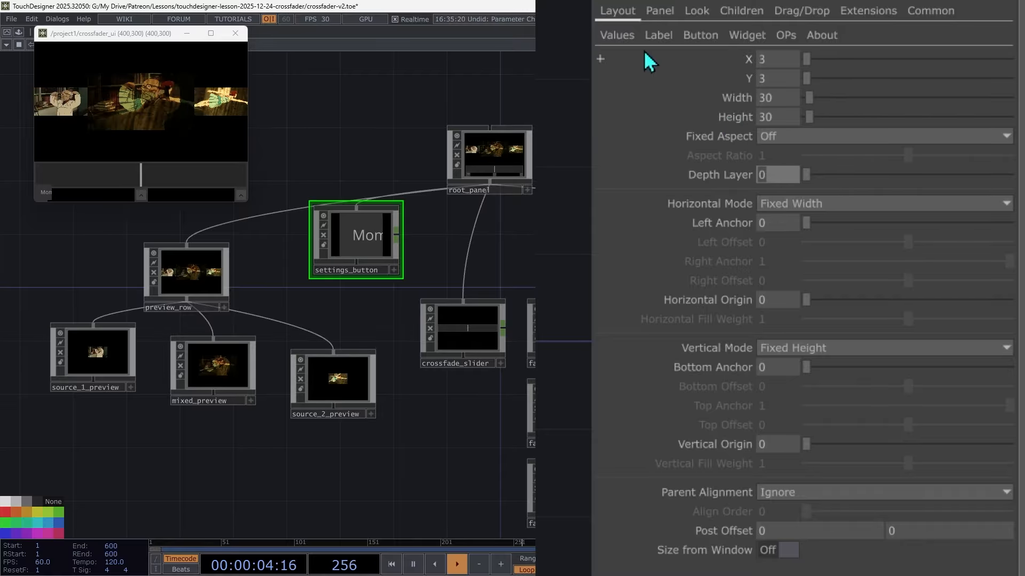
Turn off the display of settings_button's label and set its button part's Horizontal Mode to Fill.
left_click(659, 36)
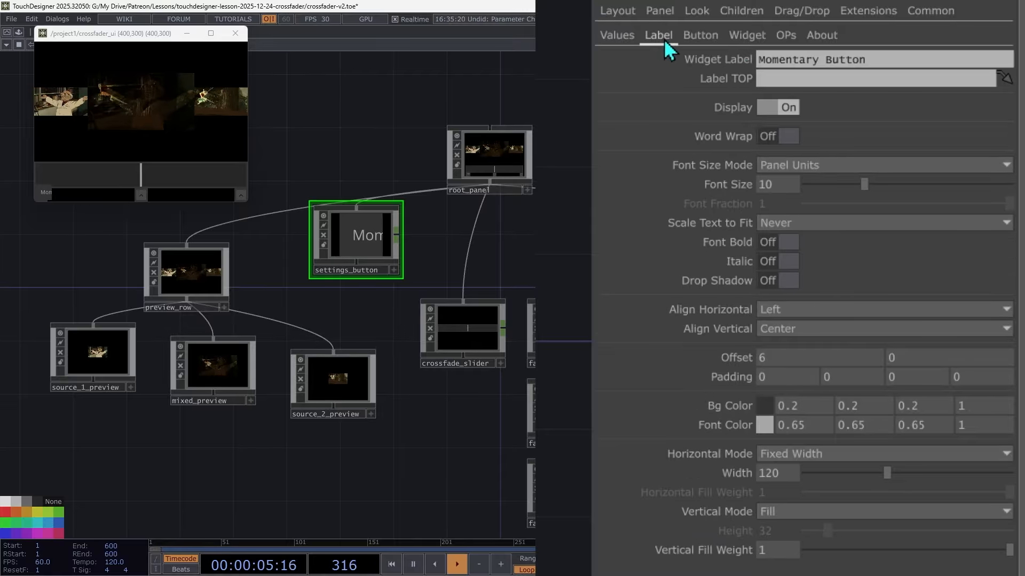
left_click(796, 106)
left_click(702, 36)
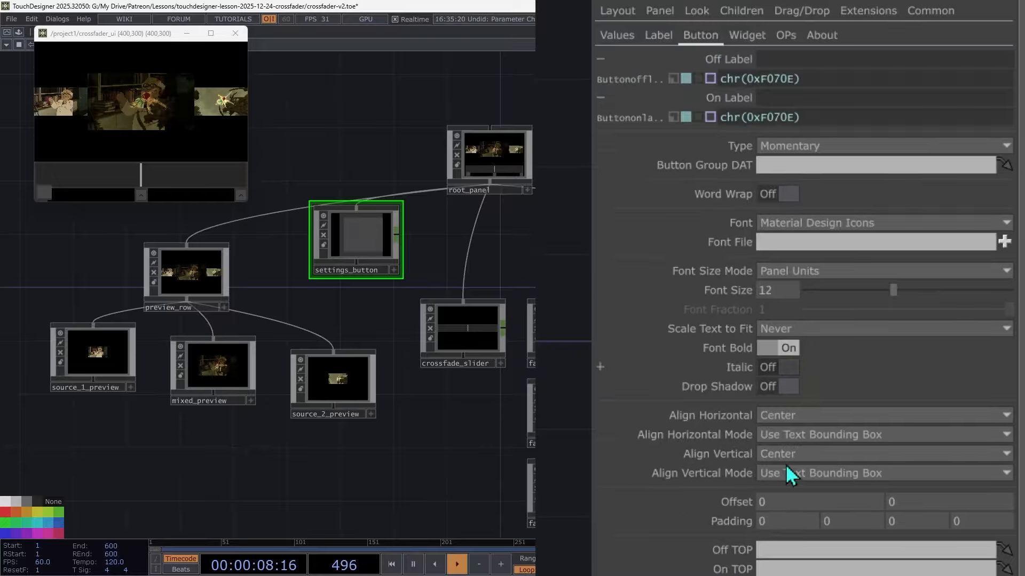
scroll(774, 563, "down", 10)
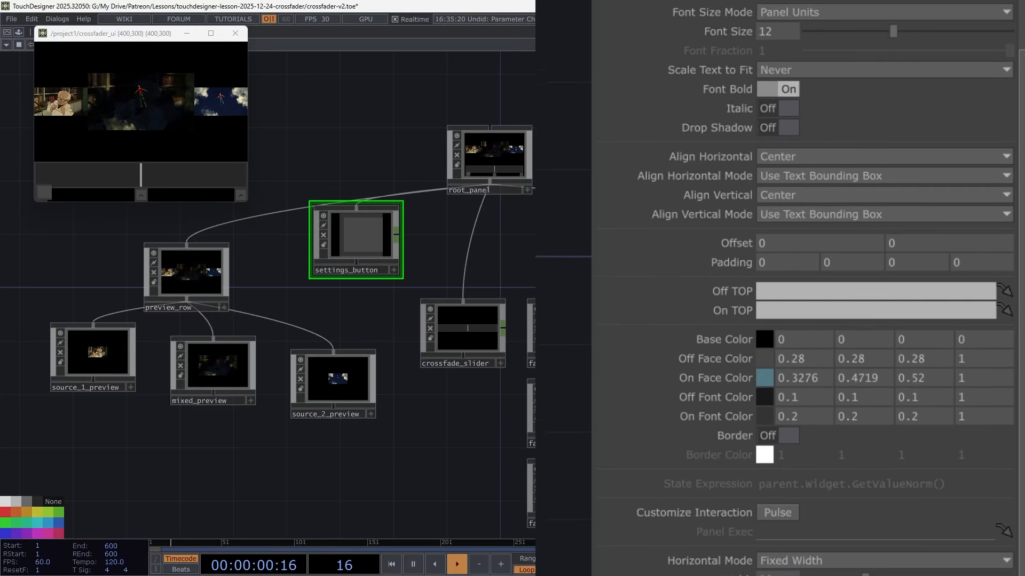
scroll(758, 512, "down", 2)
left_click(782, 472)
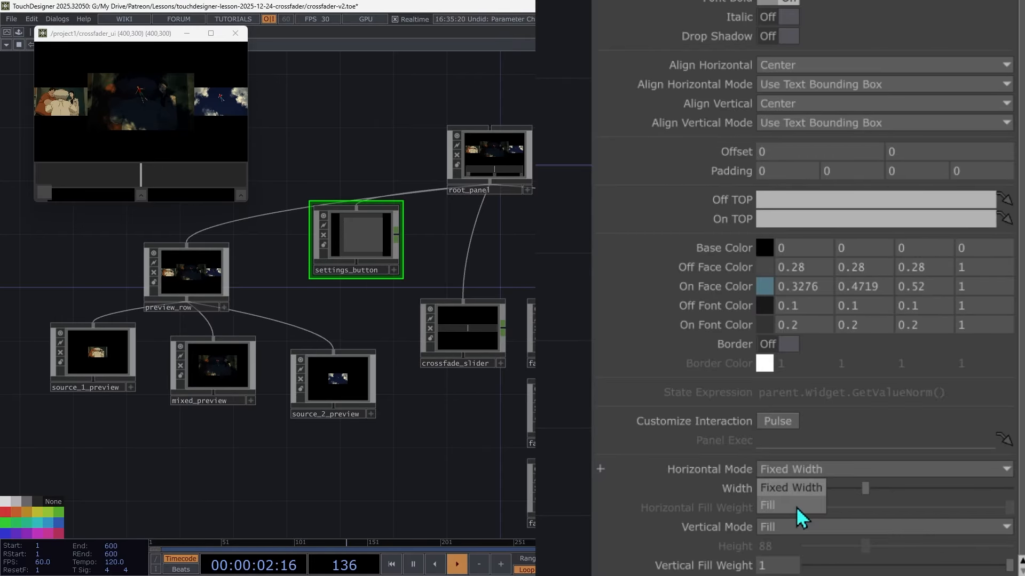
left_click(796, 507)
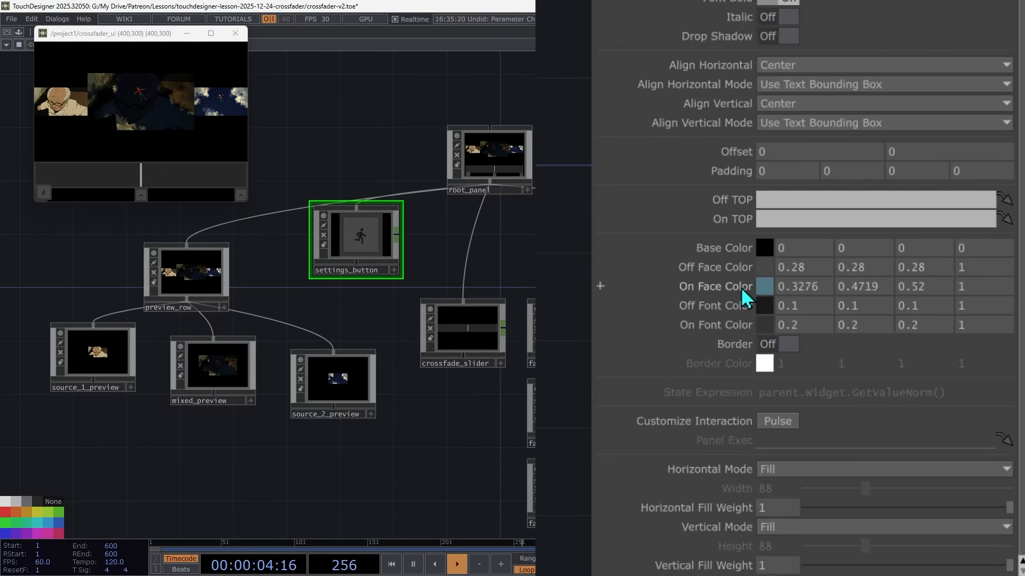
Set settings_button's X position expression to me.panelParent().width - me.width.
scroll(661, 24, "up", 1)
scroll(654, 75, "up", 11)
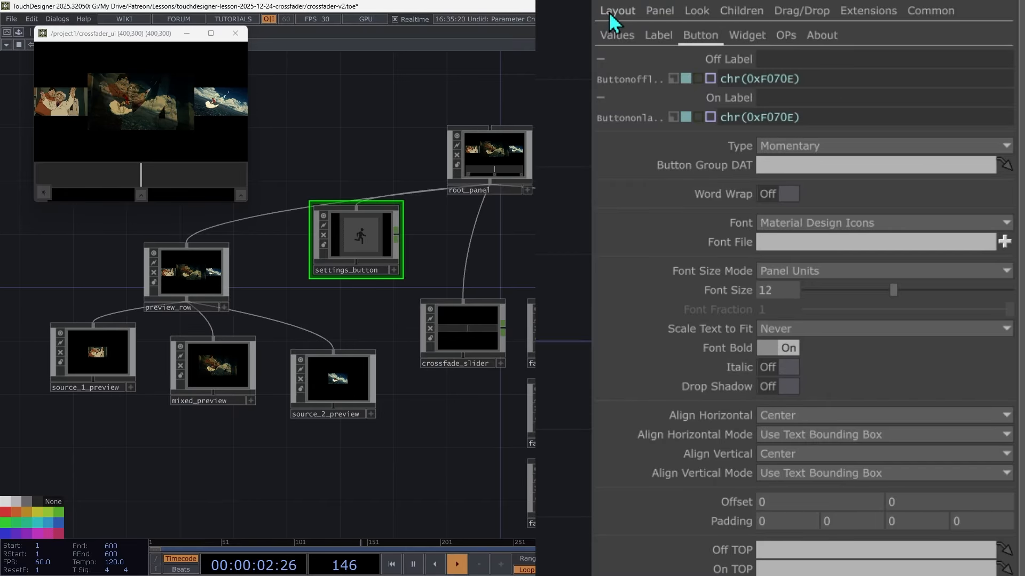
left_click(608, 15)
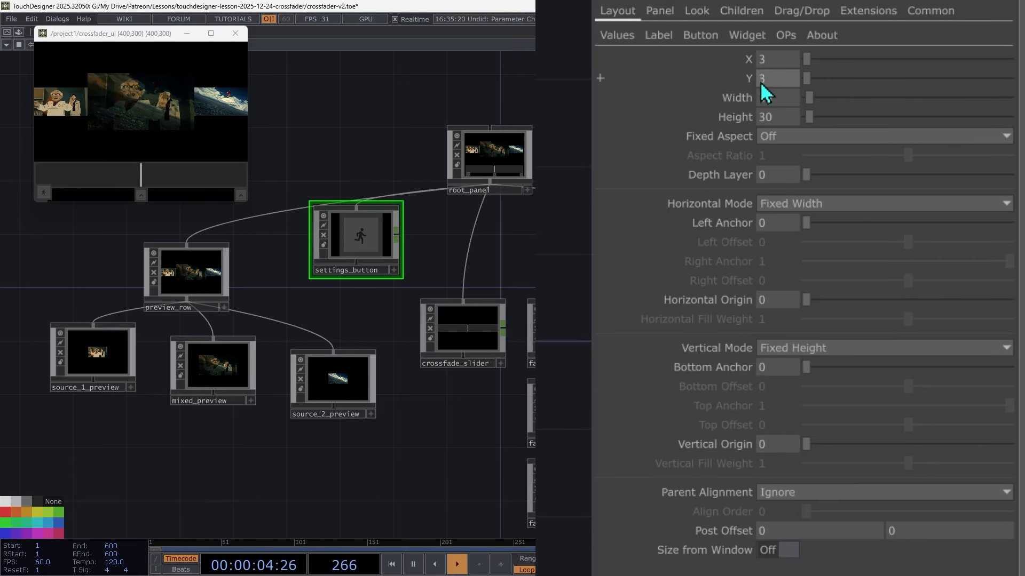
left_click(736, 60)
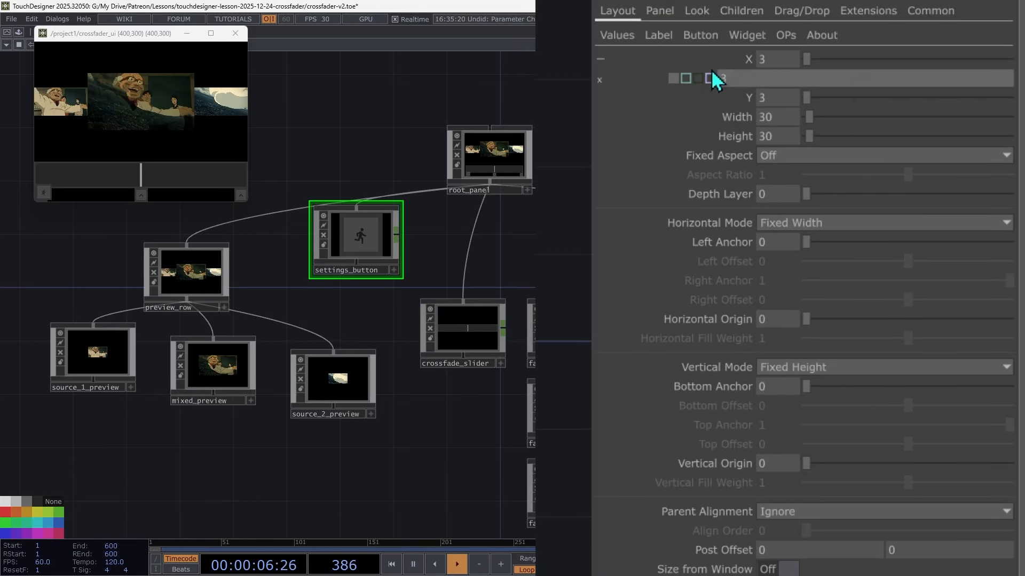
left_click(710, 79)
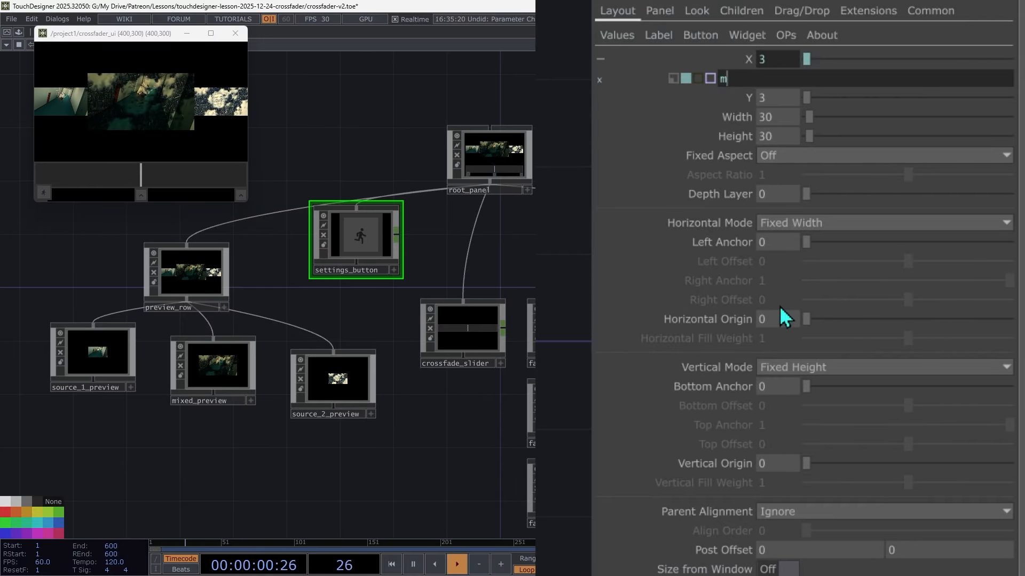
type("me.panel")
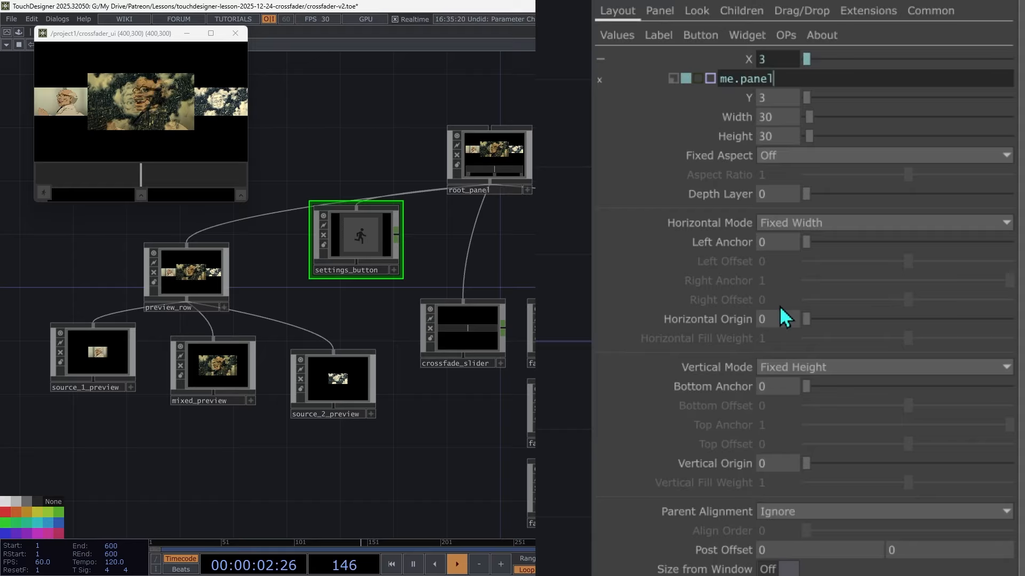
type("Parent")
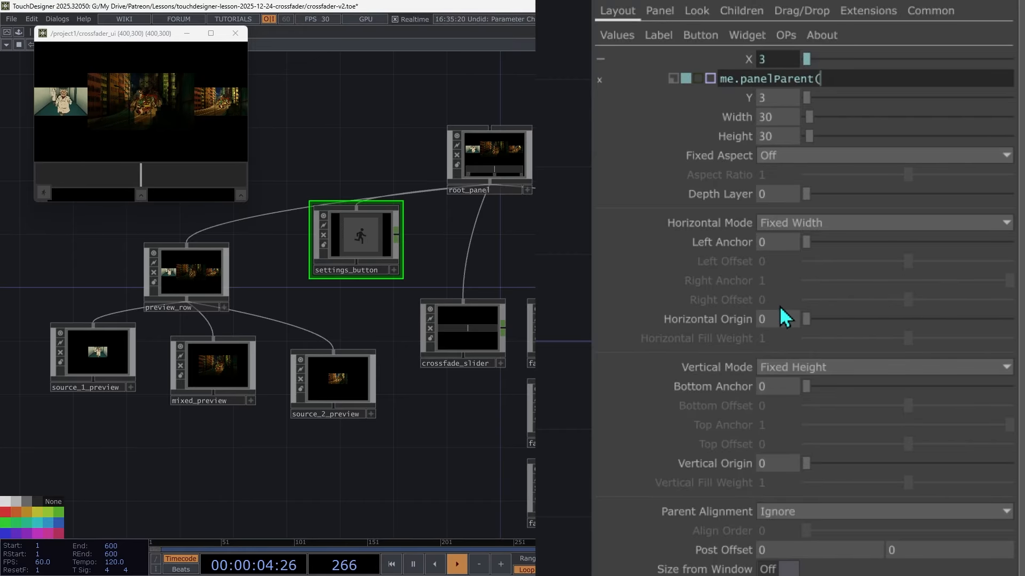
type("().width -")
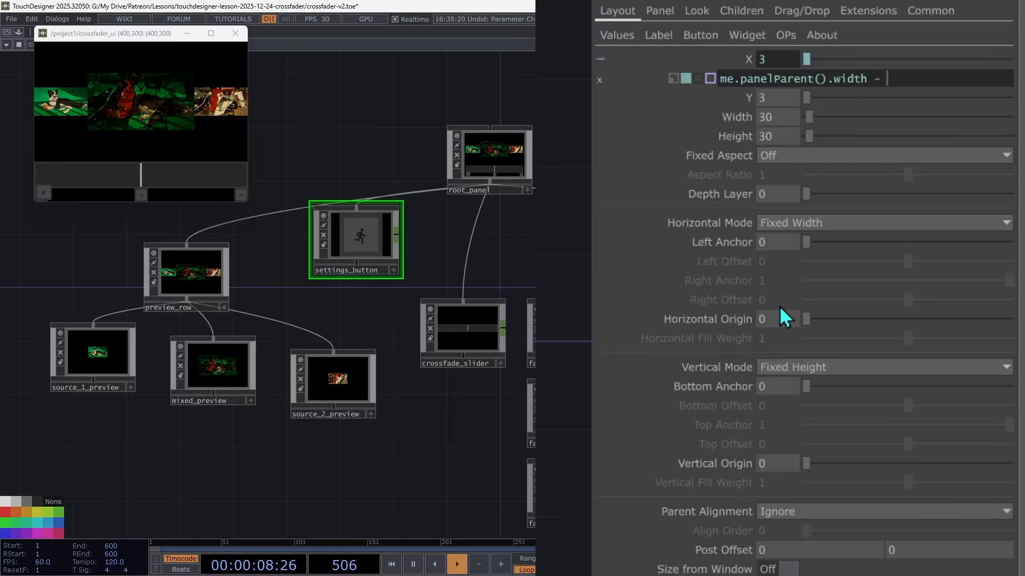
type(" me.width")
key("Return")
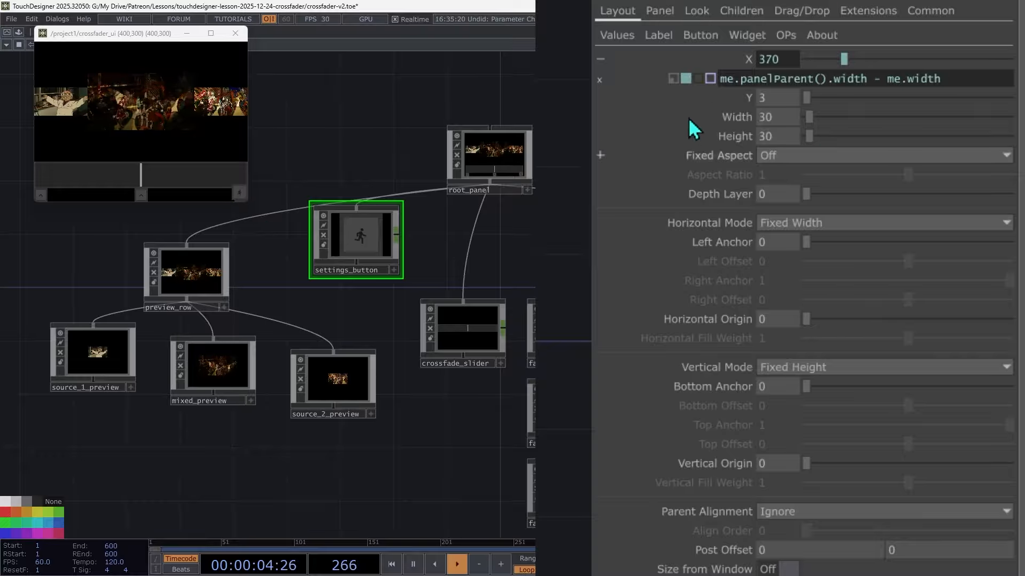
Set settings_button's Y position expression to me.panelParent().height - me.height.
left_click(739, 95)
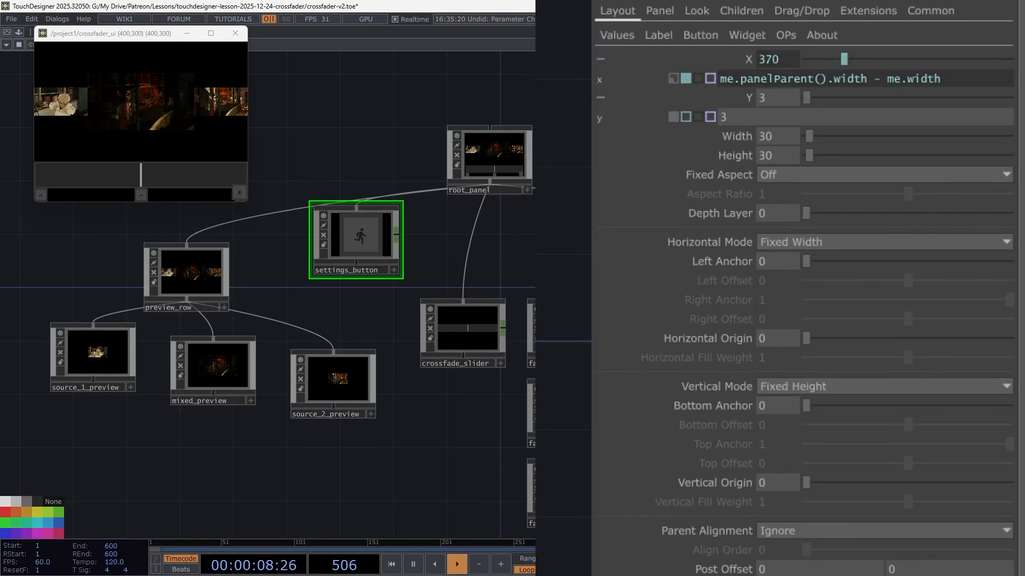
left_click_drag(944, 79, 893, 80)
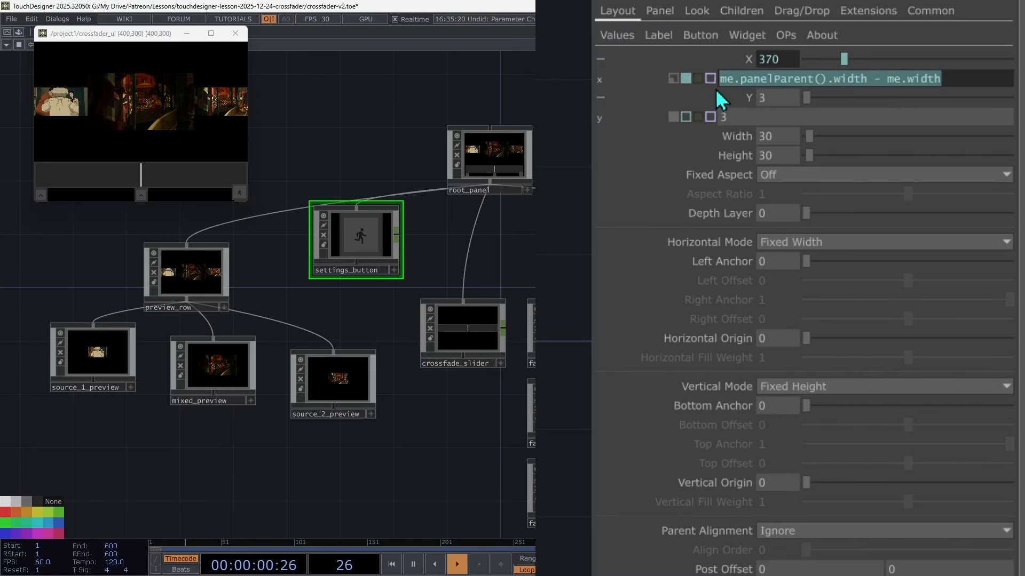
left_click(767, 117)
type("me.panelParent().width - me.width")
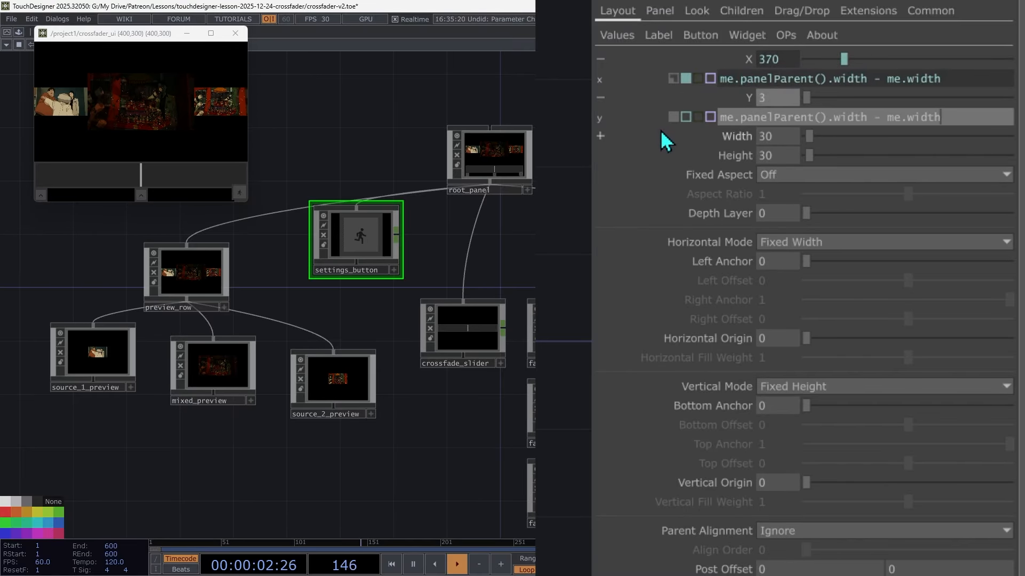
type("height")
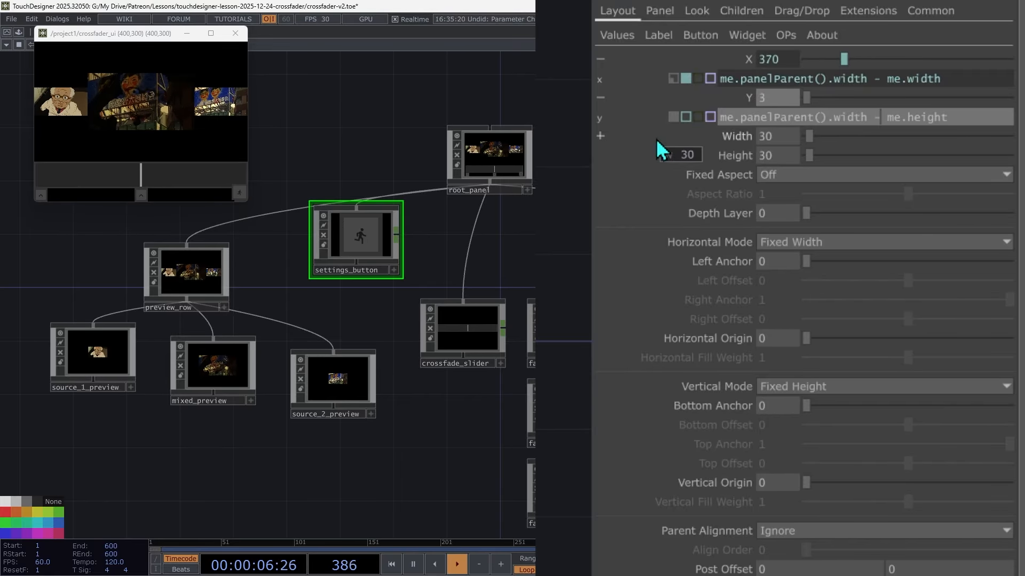
key("ctrl+Left")
key("ctrl+Left")
key("ctrl+Left")
key("ctrl+Left")
key("Left")
key("ctrl+shift+Left")
type("height")
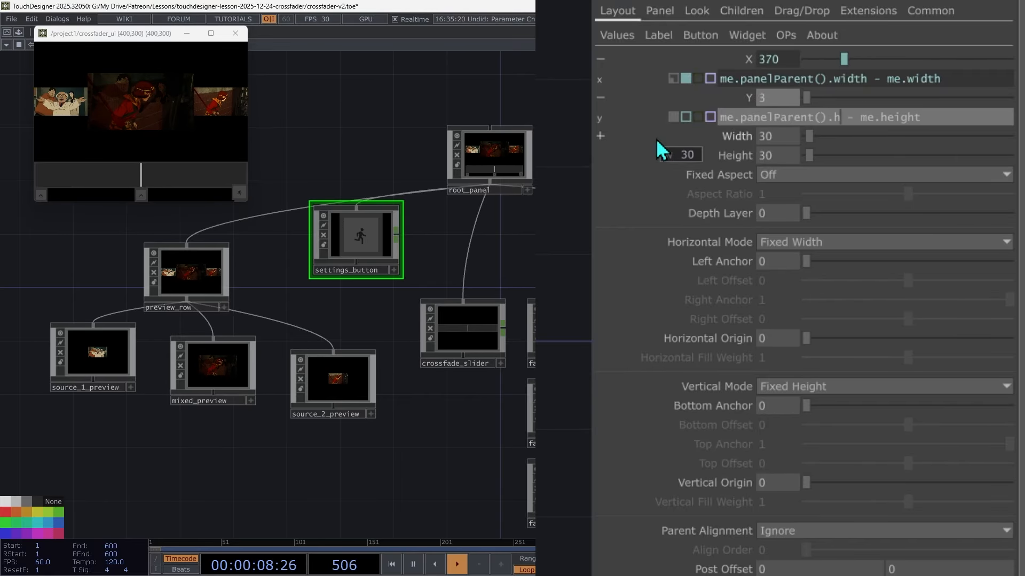
key("Return")
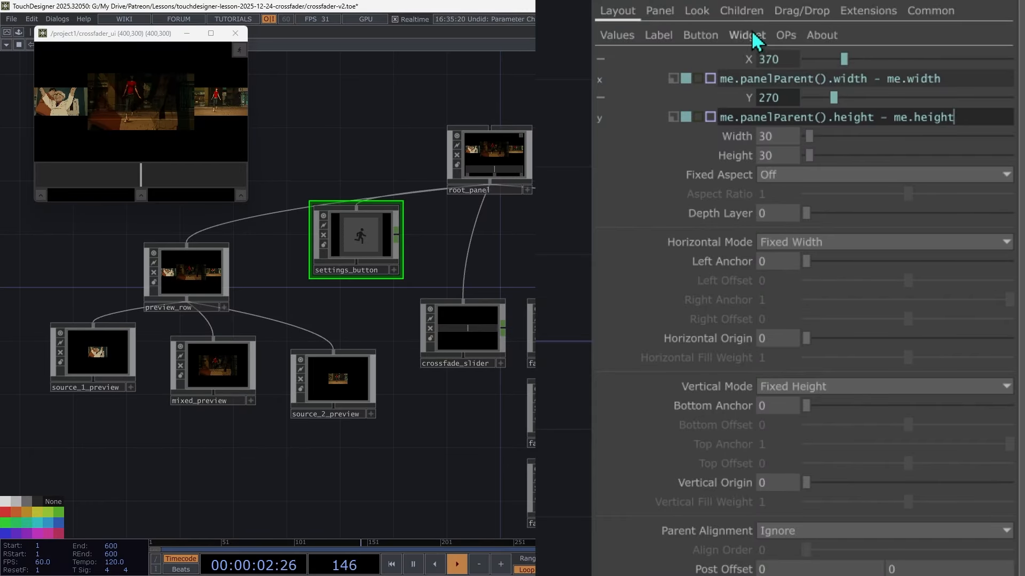
Change settings_button's Off Label expression to chr(0xF0493) for the gear icon.
left_click(714, 35)
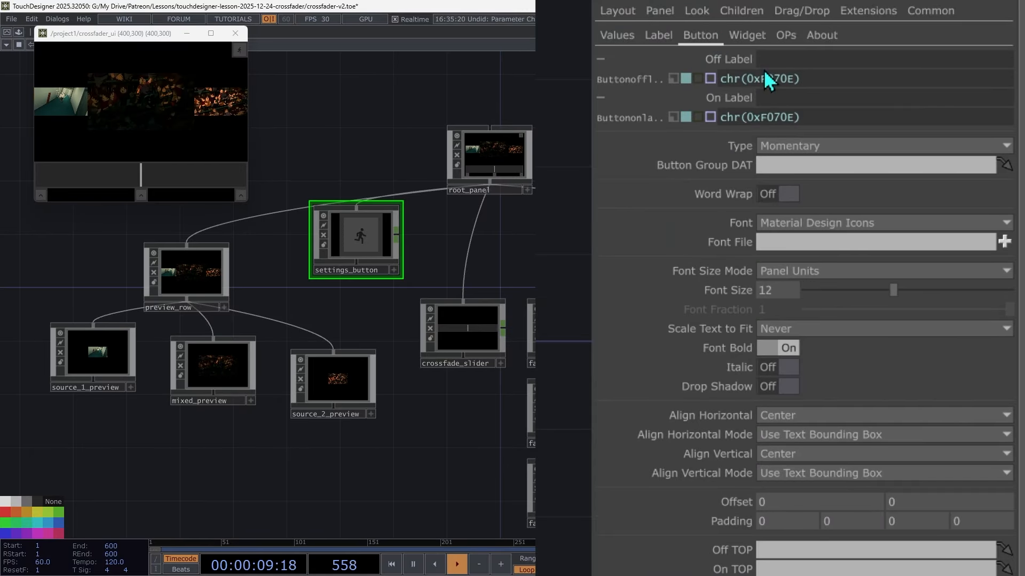
left_click_drag(797, 79, 761, 78)
key("BackSpace")
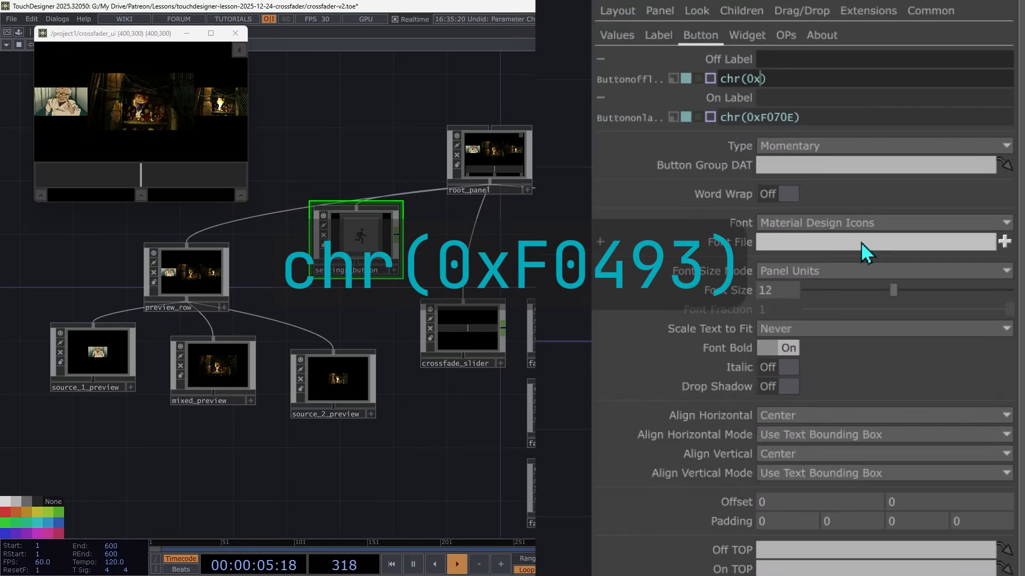
type("F0")
type("49")
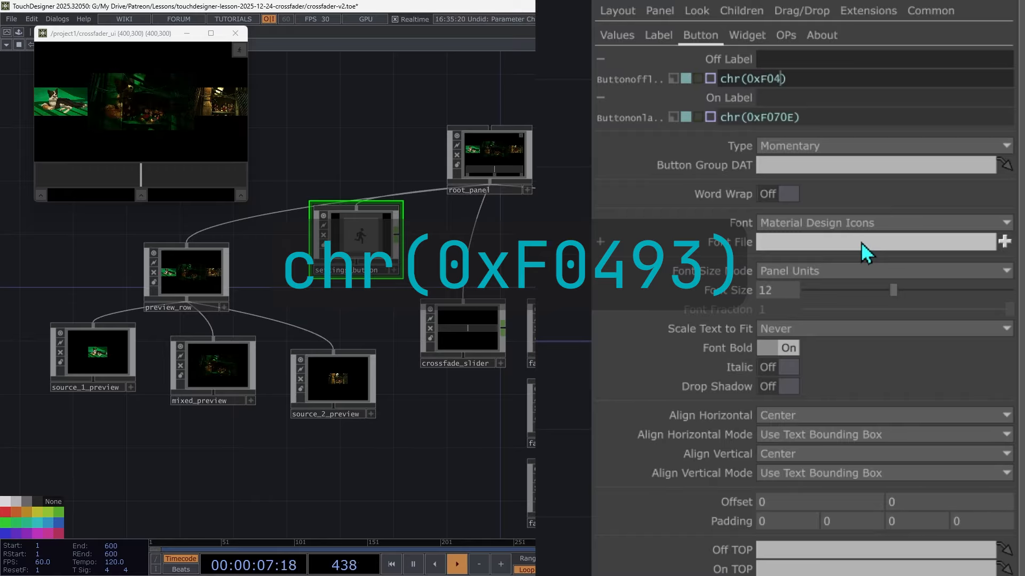
type("3")
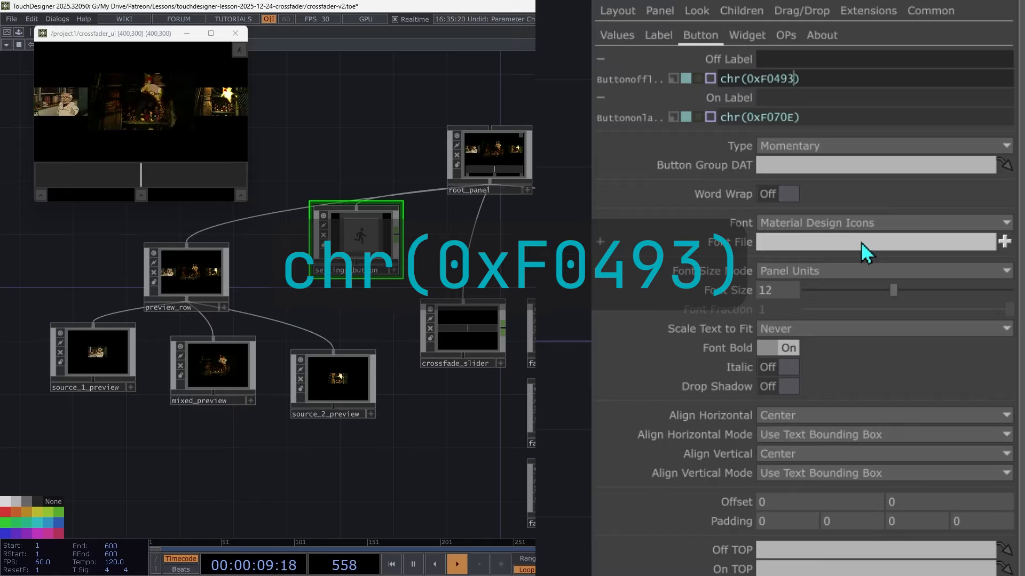
key("Tab")
key("shift+Tab")
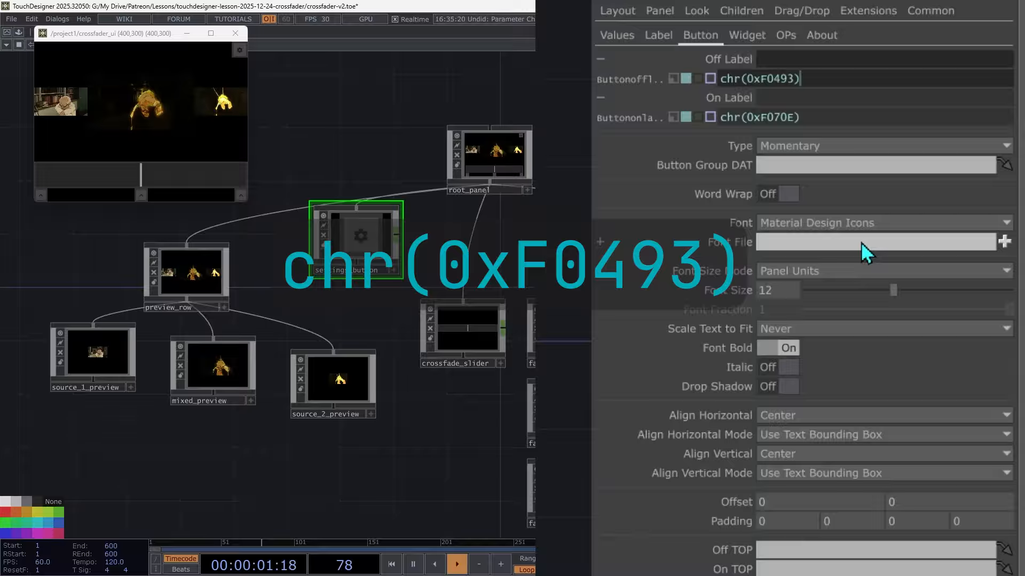
Copy the Off Label expression chr(0xF0493) into settings_button's On Label expression.
key("ctrl+c")
key("Tab")
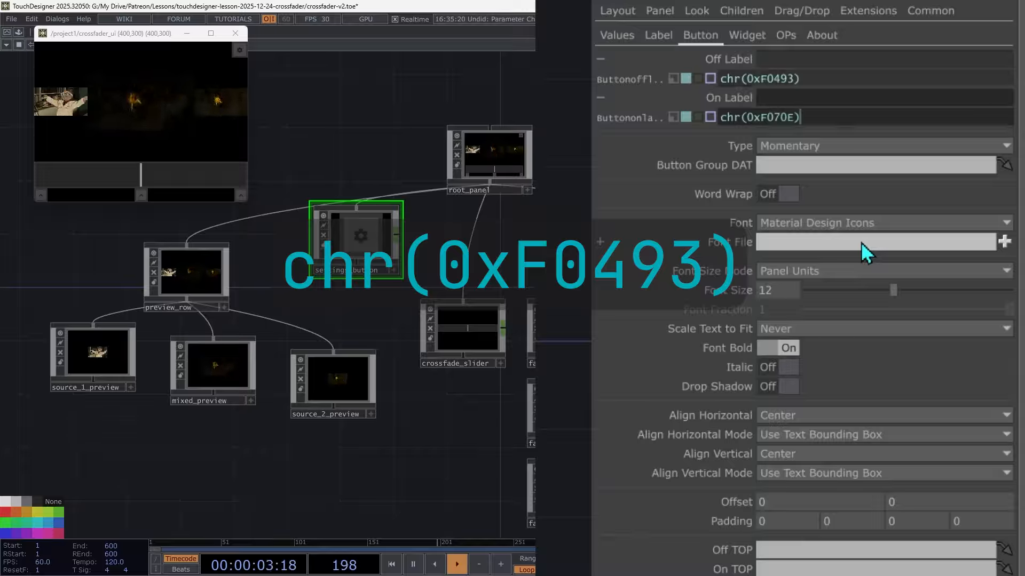
key("ctrl+a")
key("ctrl+v")
key("Tab")
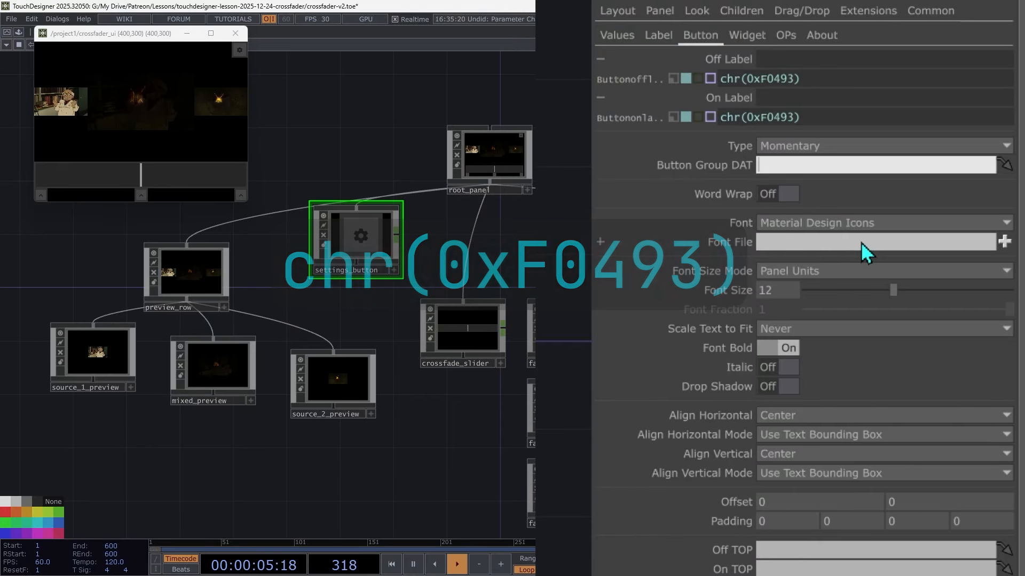
Set the font size of settings_button's icon to 16.
left_click(780, 293)
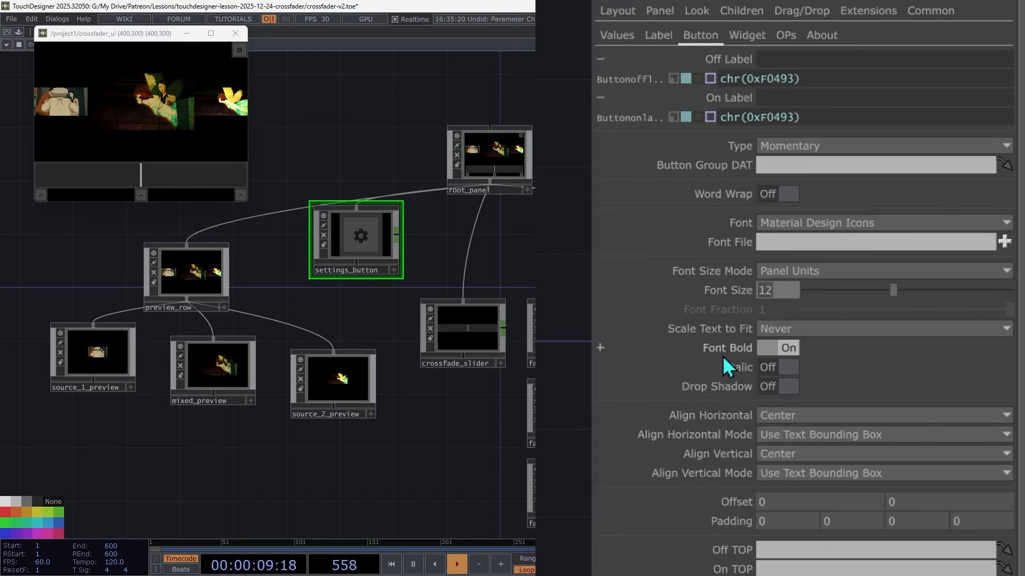
type("16")
key("Tab")
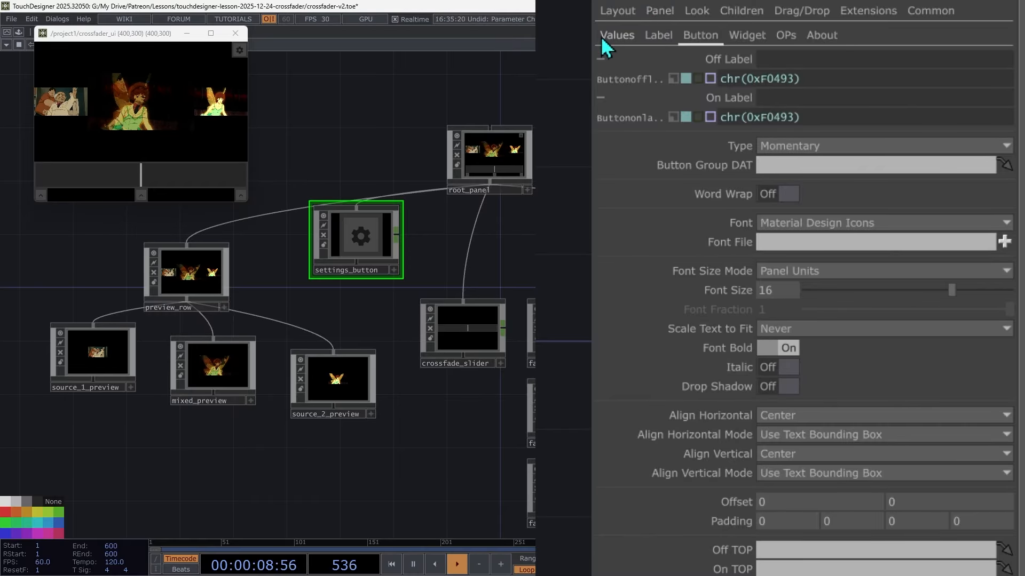
Copy the Off To On Script 0 of fade_to_1_button into settings_button's Off To On Script 0.
left_click(614, 36)
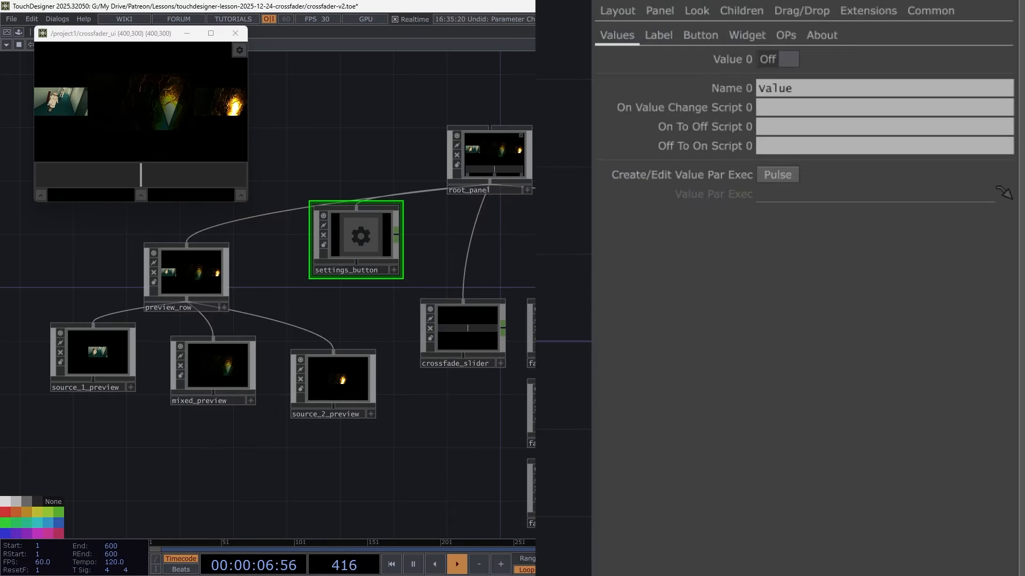
left_click(531, 332)
left_click(625, 34)
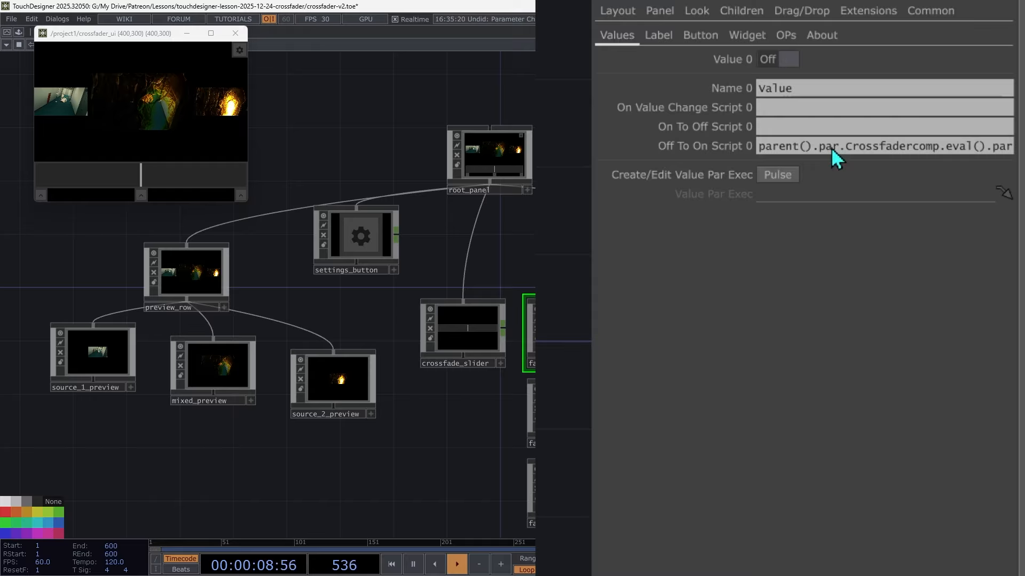
left_click(367, 265)
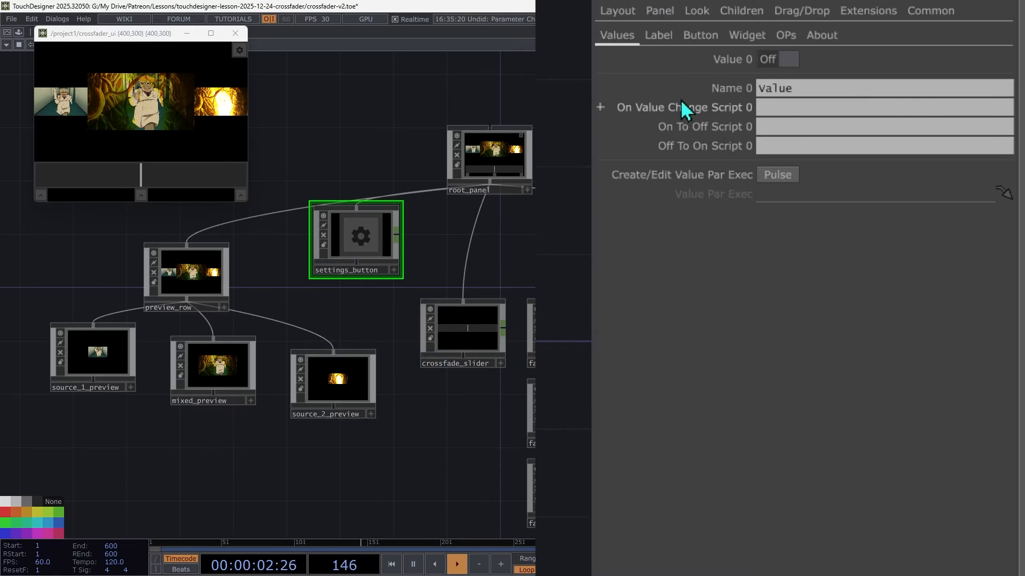
left_click(803, 150)
key("ctrl+v")
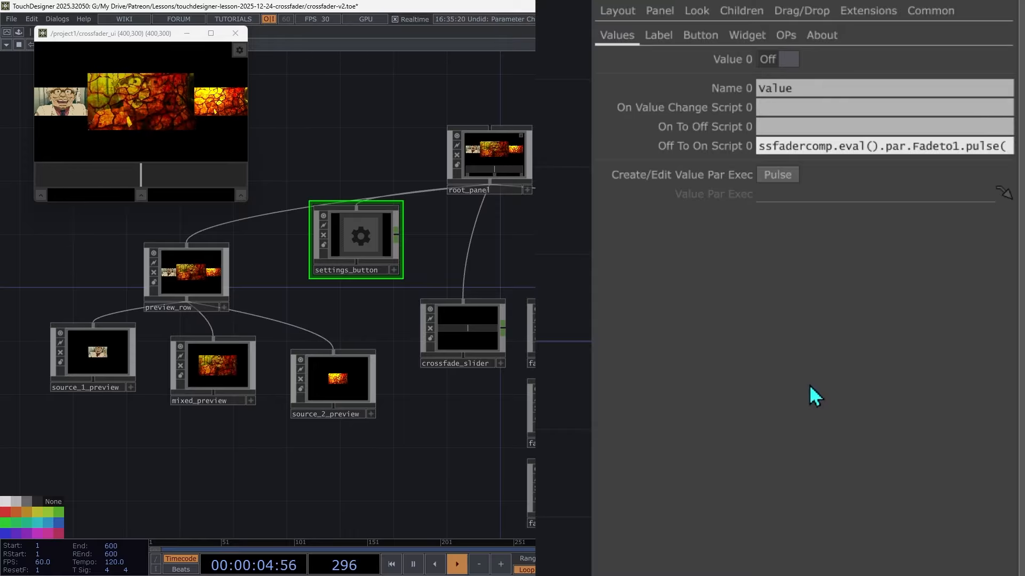
Change settings_button's script to parent().par.Crossfadercomp.eval().openParameters() and test the gear button in the crossfader_ui window.
key("BackSpace")
key("BackSpace")
key("BackSpace")
key("BackSpace")
key("BackSpace")
key("BackSpace")
key("BackSpace")
key("BackSpace")
key("BackSpace")
key("BackSpace")
key("BackSpace")
key("BackSpace")
key("BackSpace")
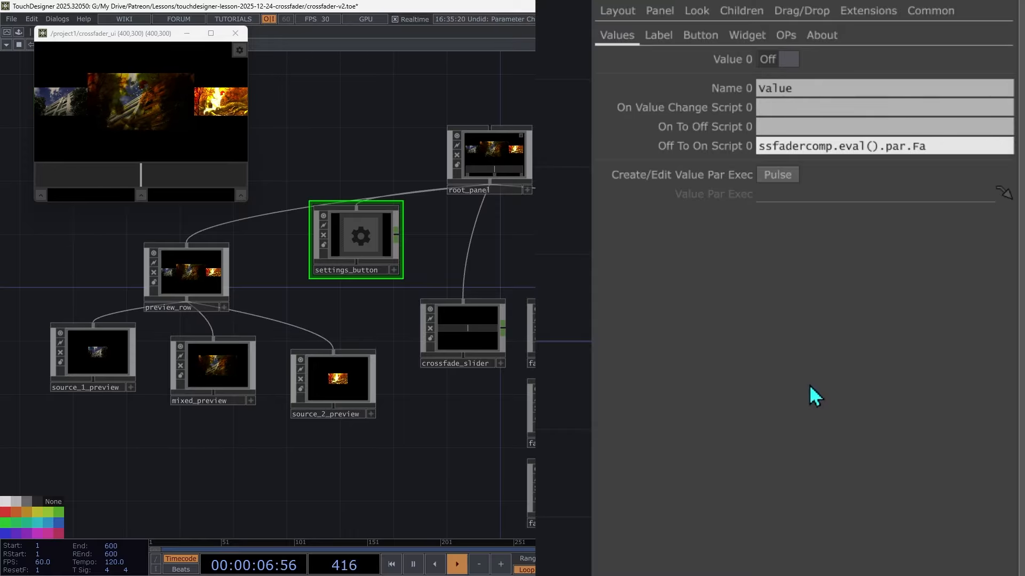
key("BackSpace")
key("BackSpace")
key("BackSpace")
key("BackSpace")
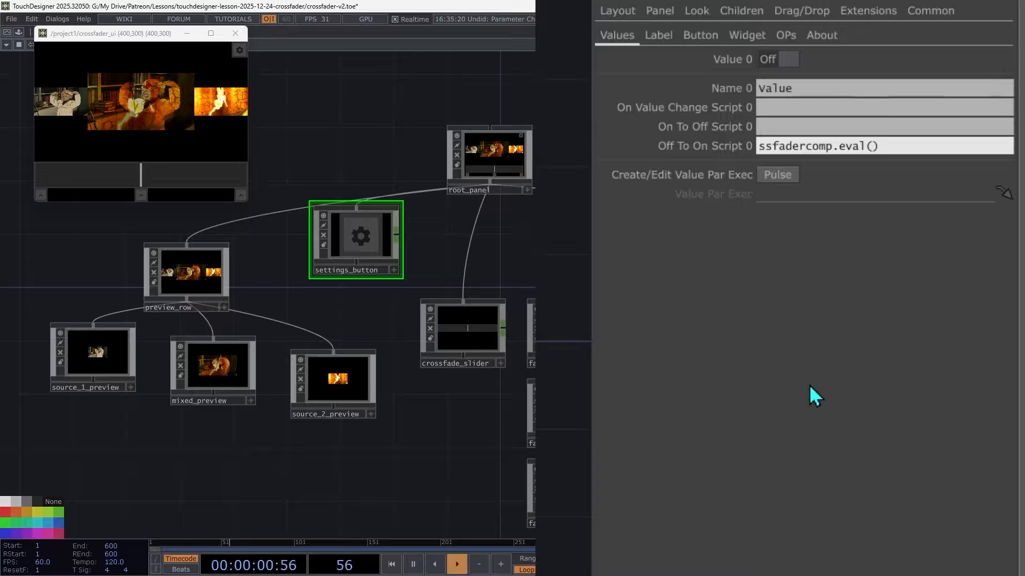
type("P")
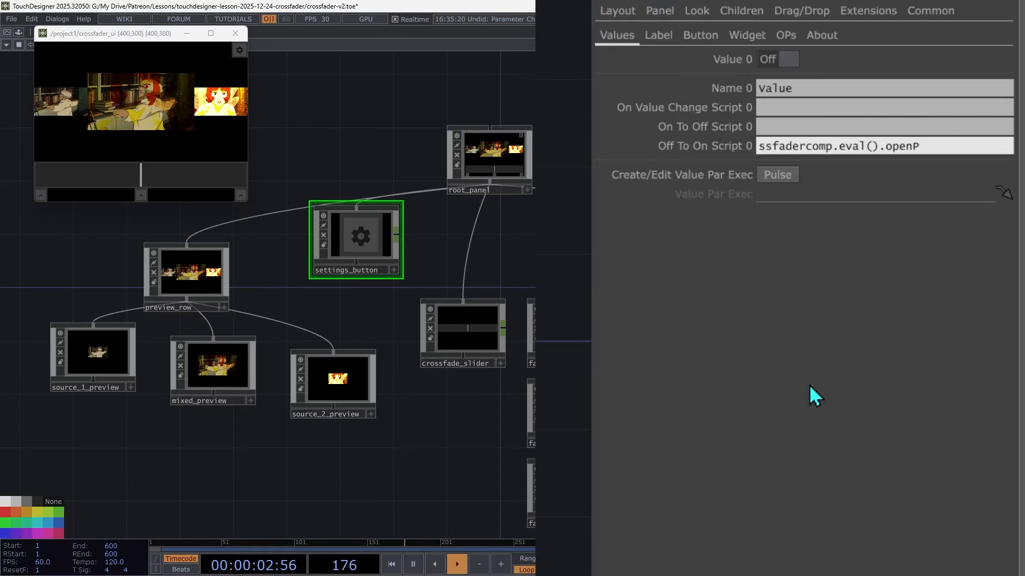
type("arameters(")
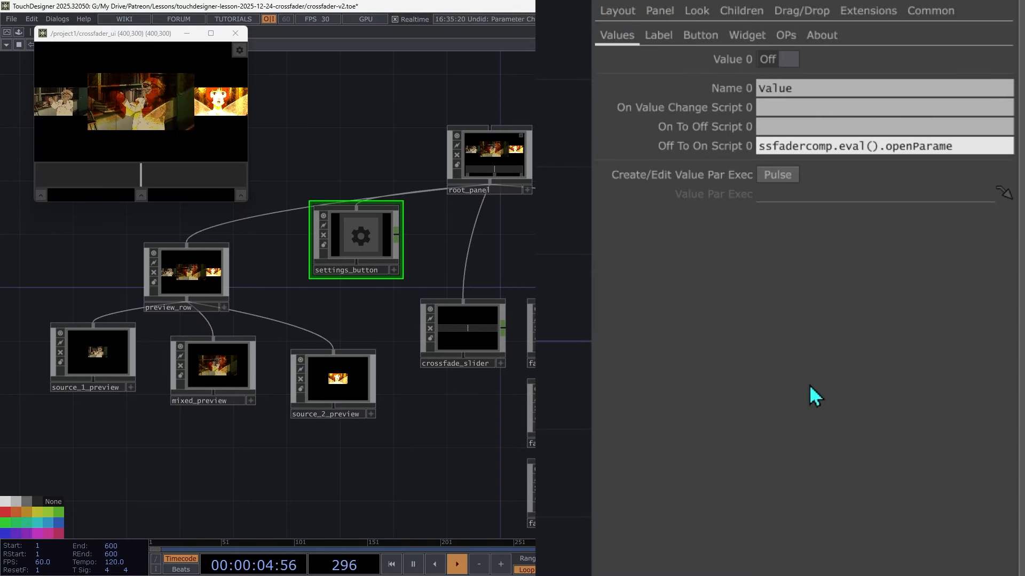
type(")")
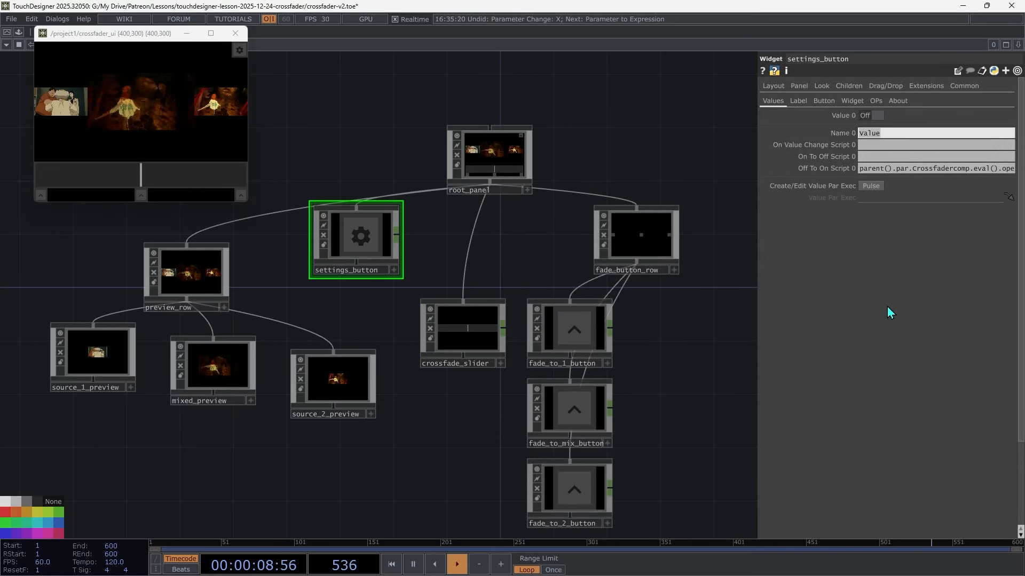
left_click(241, 54)
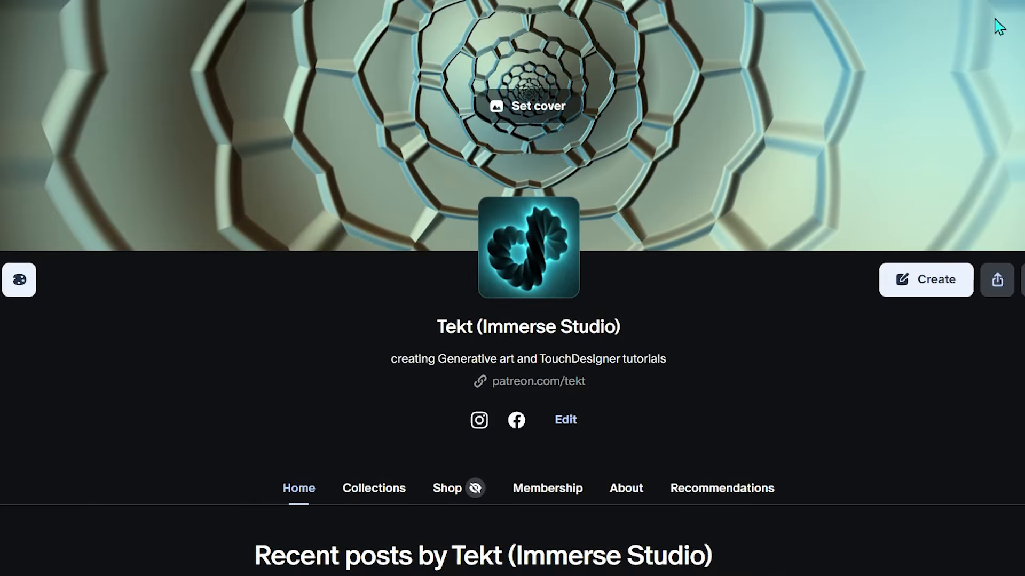
scroll(529, 288, "down", 20)
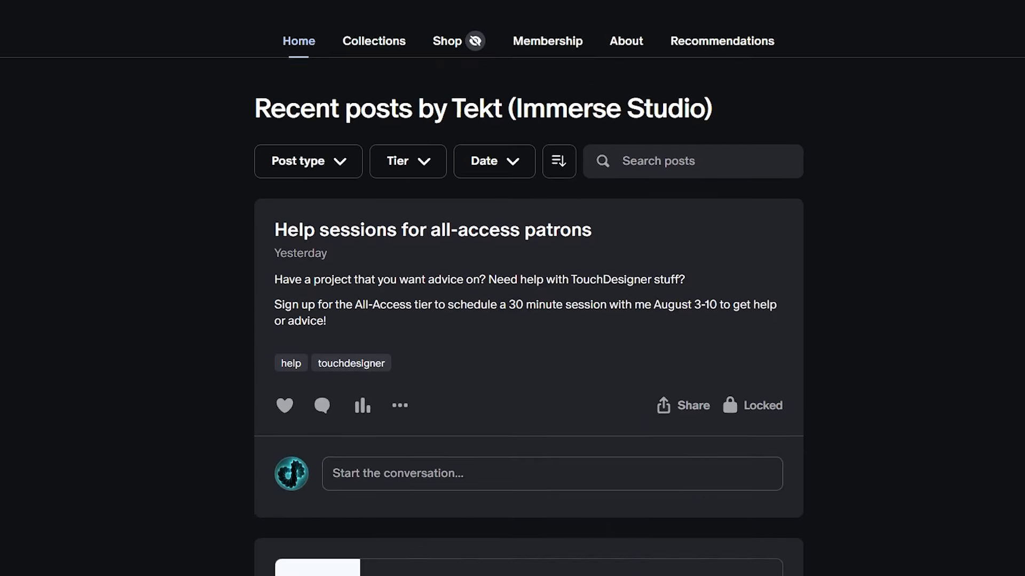
scroll(528, 288, "down", 20)
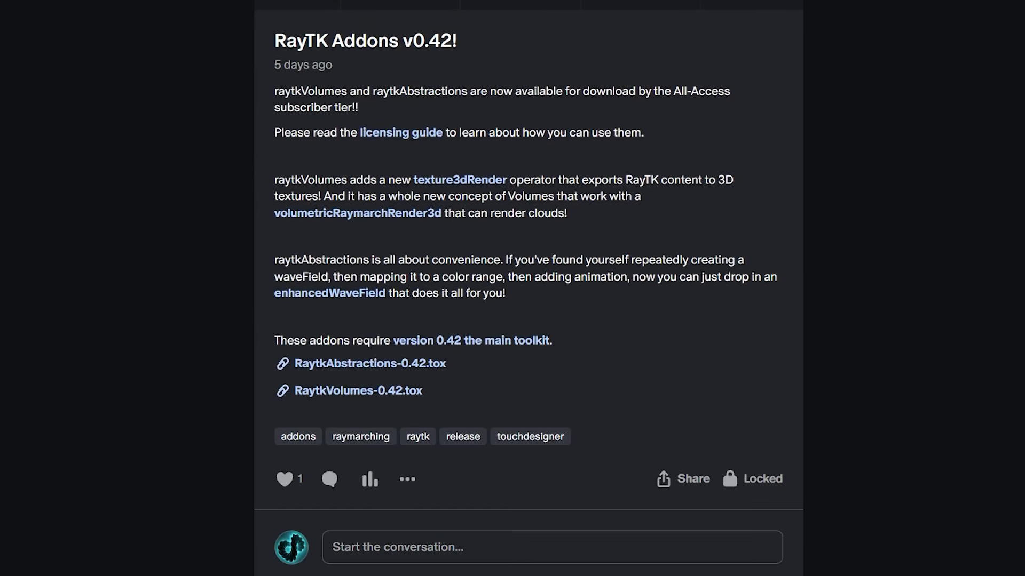
scroll(528, 288, "down", 20)
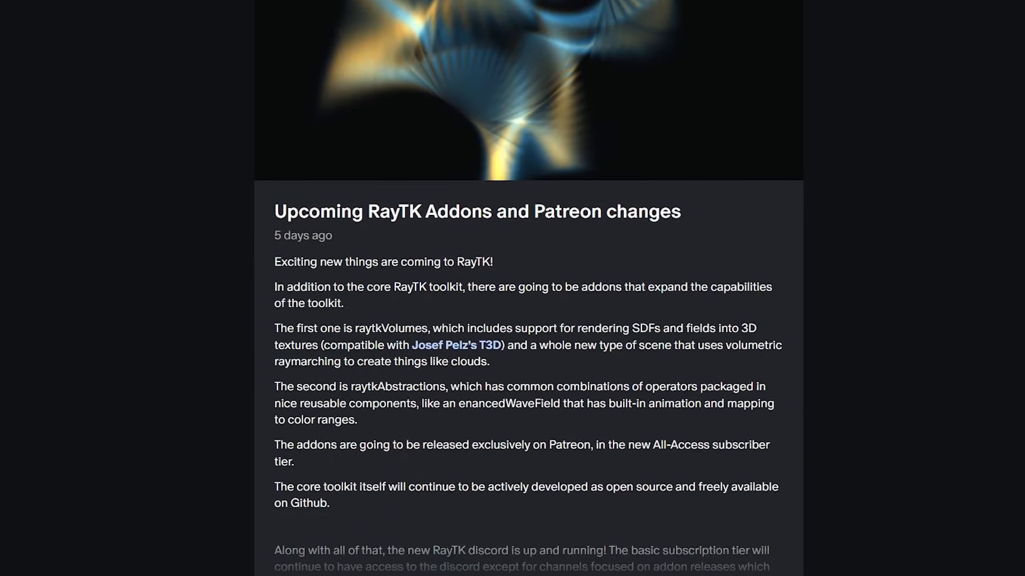
scroll(529, 288, "down", 20)
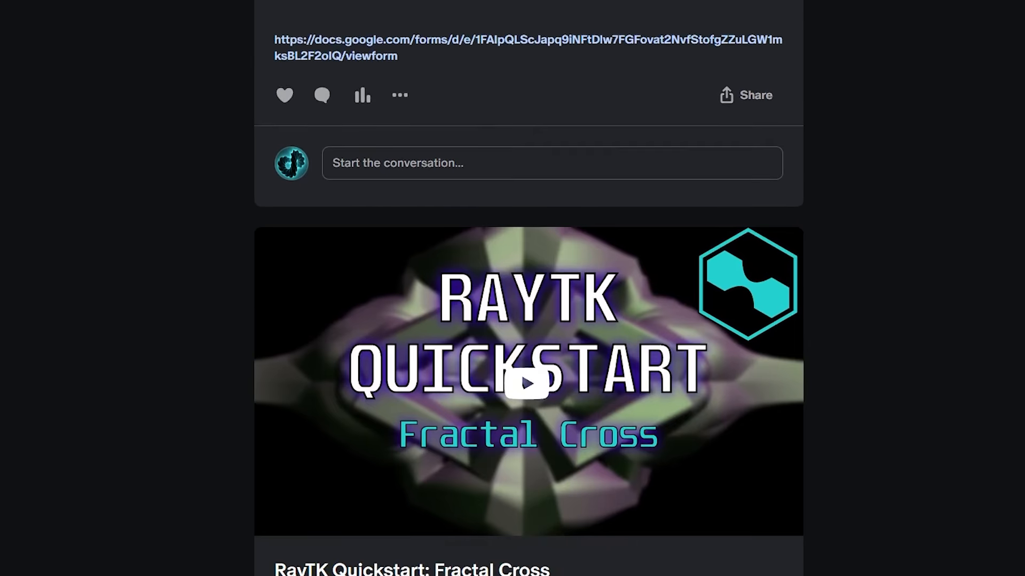